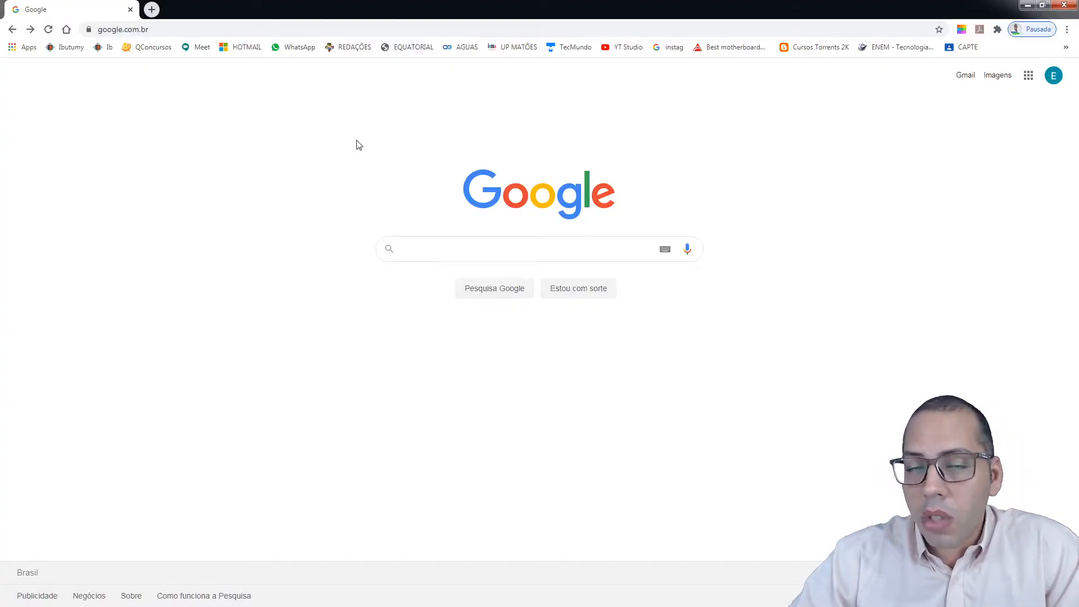
# Launch Google Drive from the Google apps grid on the Search page
pyautogui.click(1028, 76)
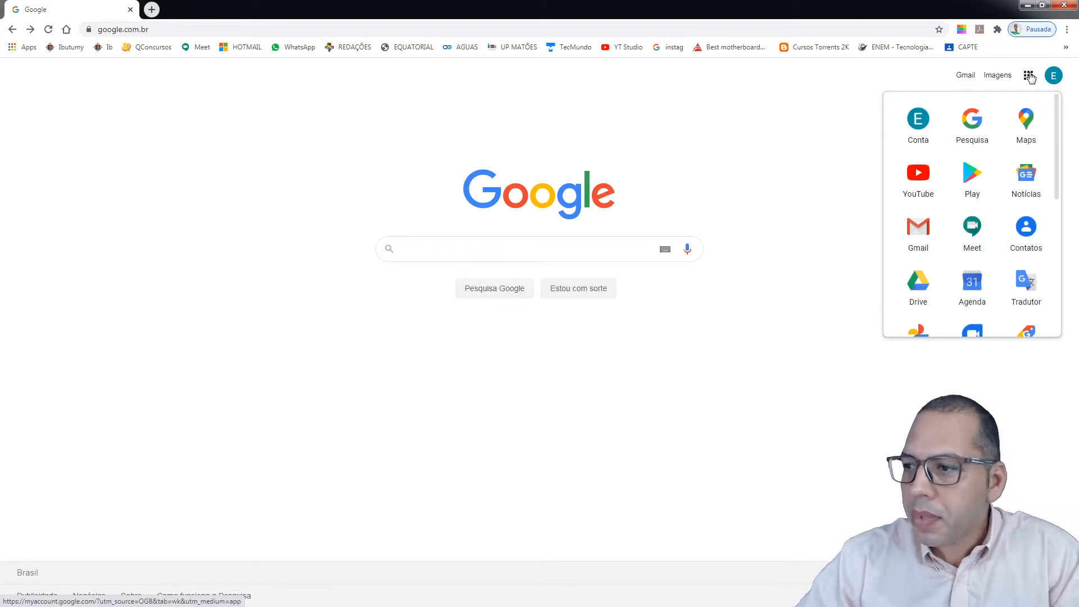
pyautogui.click(916, 279)
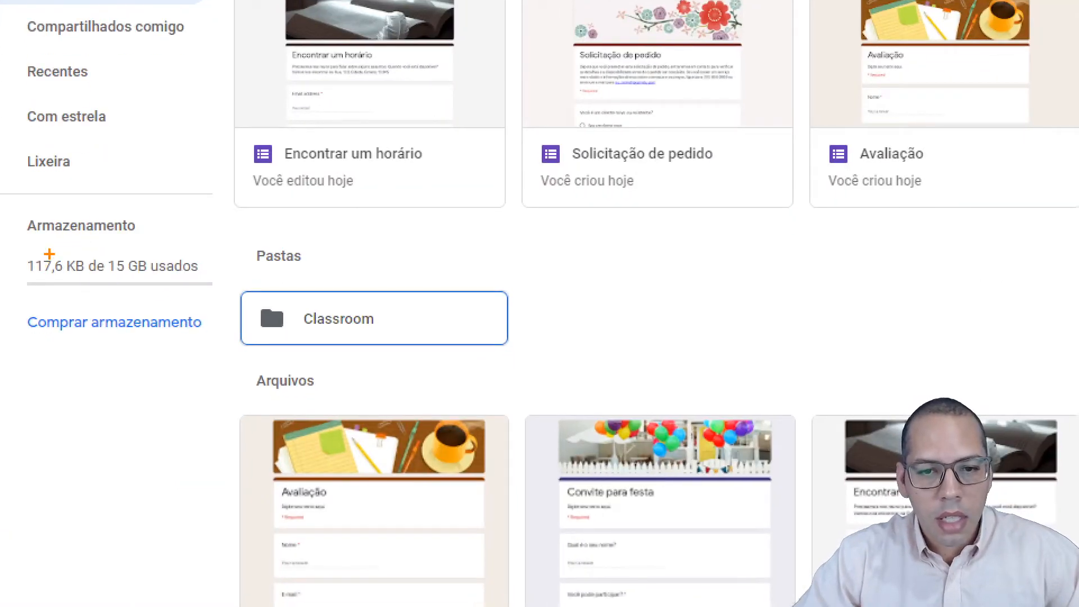
pyautogui.moveTo(18, 254)
pyautogui.mouseDown()
pyautogui.moveTo(260, 274)
pyautogui.moveTo(215, 286)
pyautogui.mouseUp()
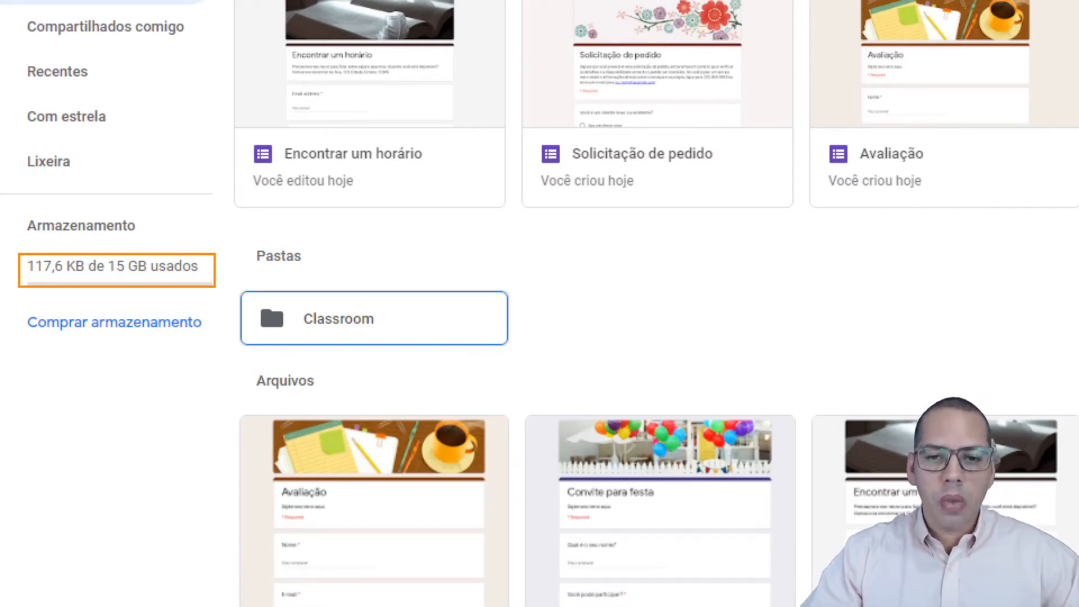
pyautogui.press('Escape')
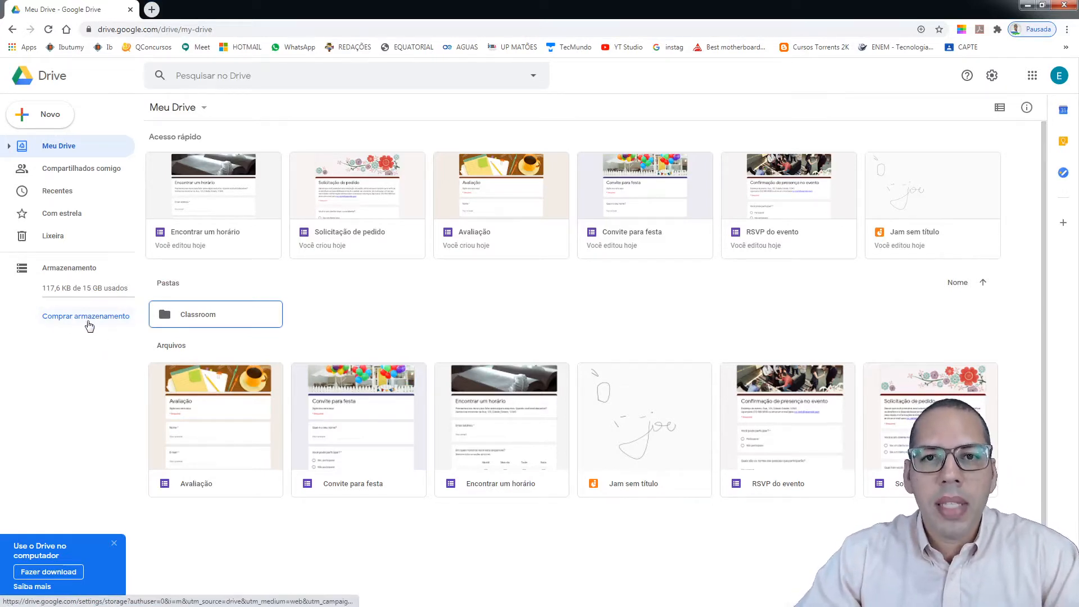
pyautogui.click(90, 364)
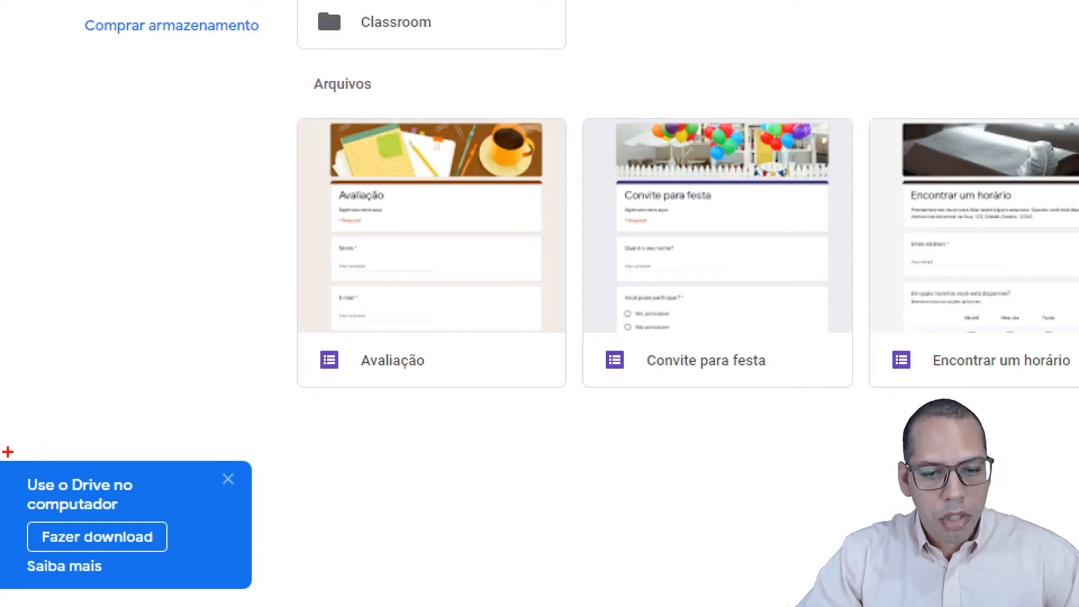
pyautogui.moveTo(71, 538); pyautogui.dragTo(181, 557)
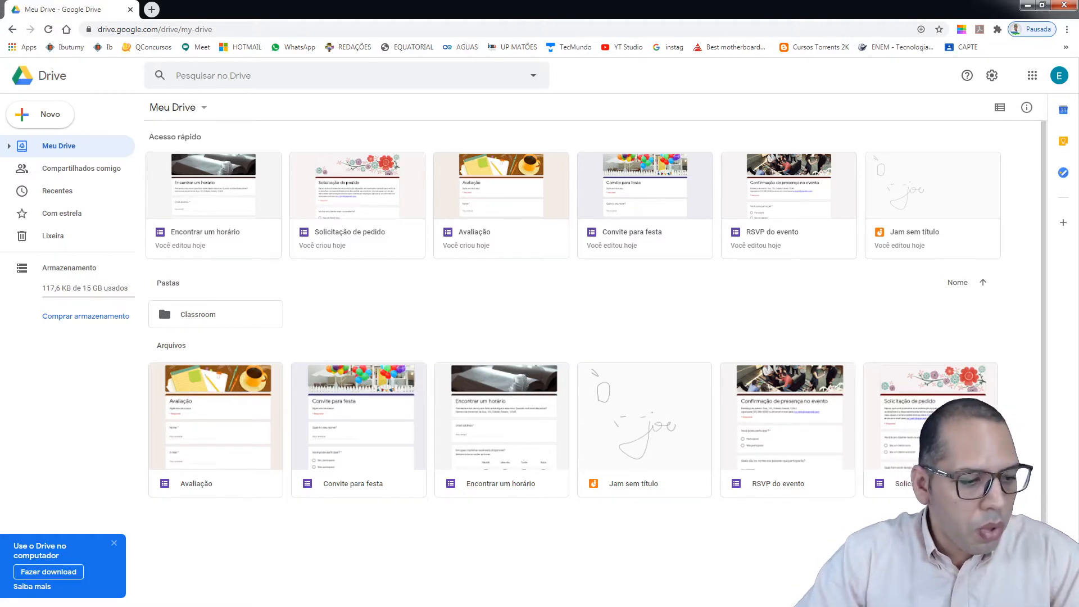
# Open Computer with Win+E, snap it to the right half beside Drive, and widen the folder pane
pyautogui.press('super+e')
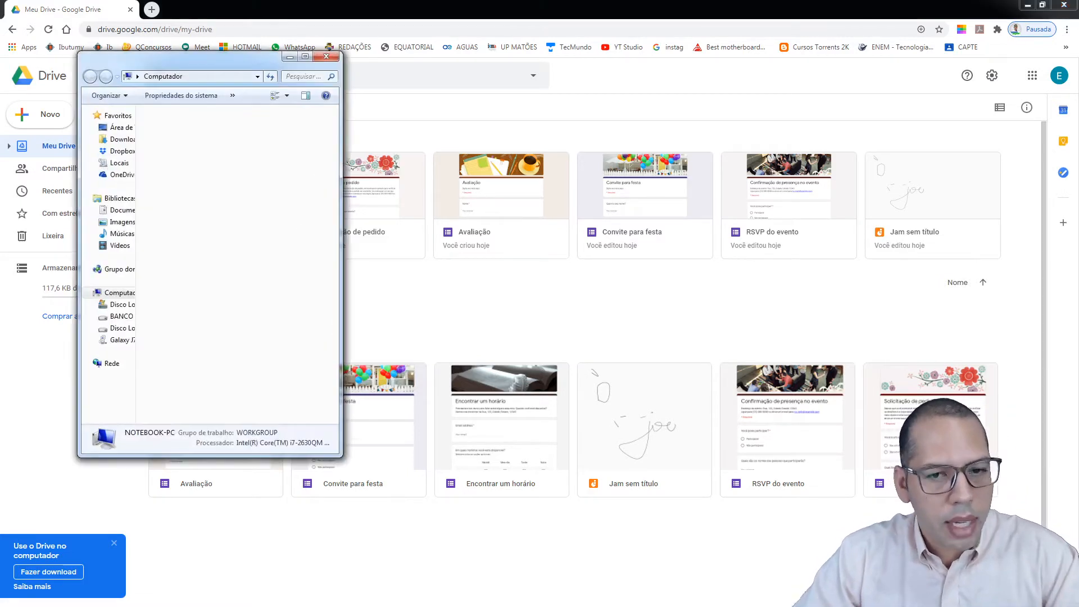
pyautogui.moveTo(224, 60); pyautogui.dragTo(629, 95)
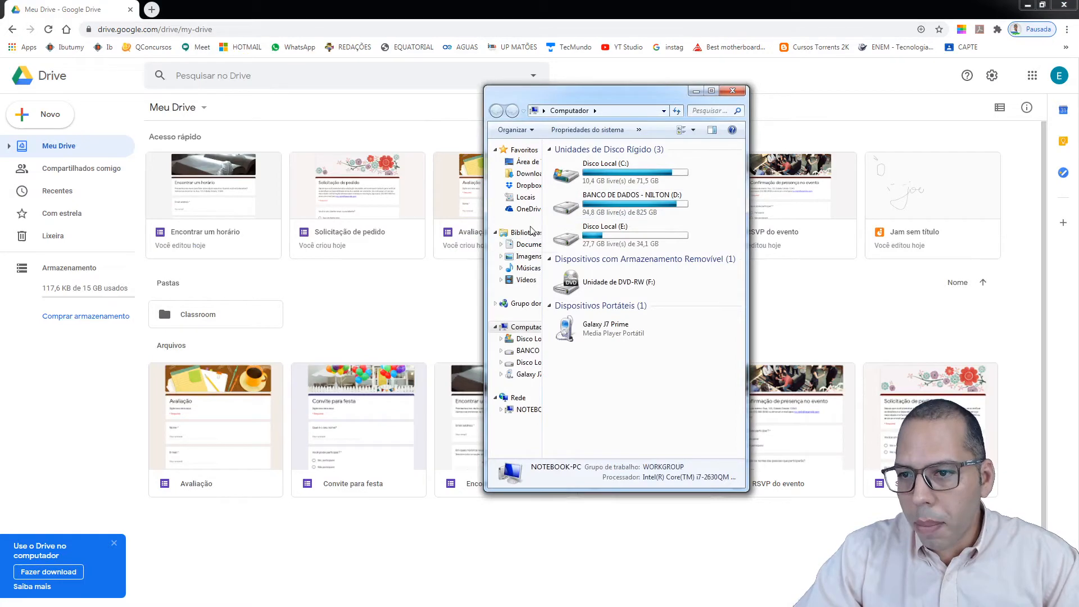
pyautogui.moveTo(668, 99); pyautogui.dragTo(1078, 101)
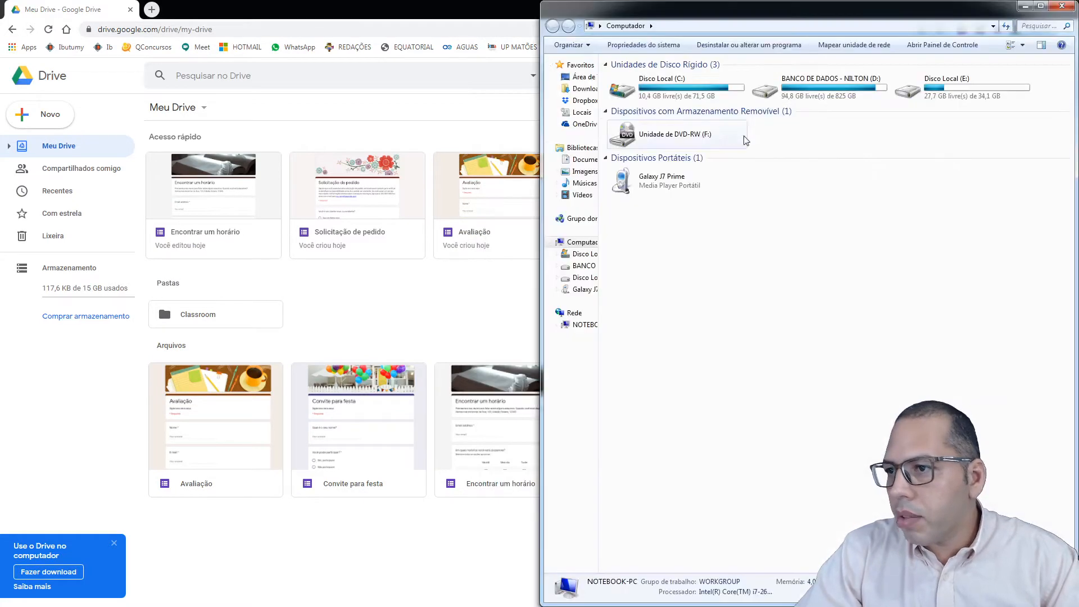
pyautogui.moveTo(597, 337); pyautogui.dragTo(654, 341)
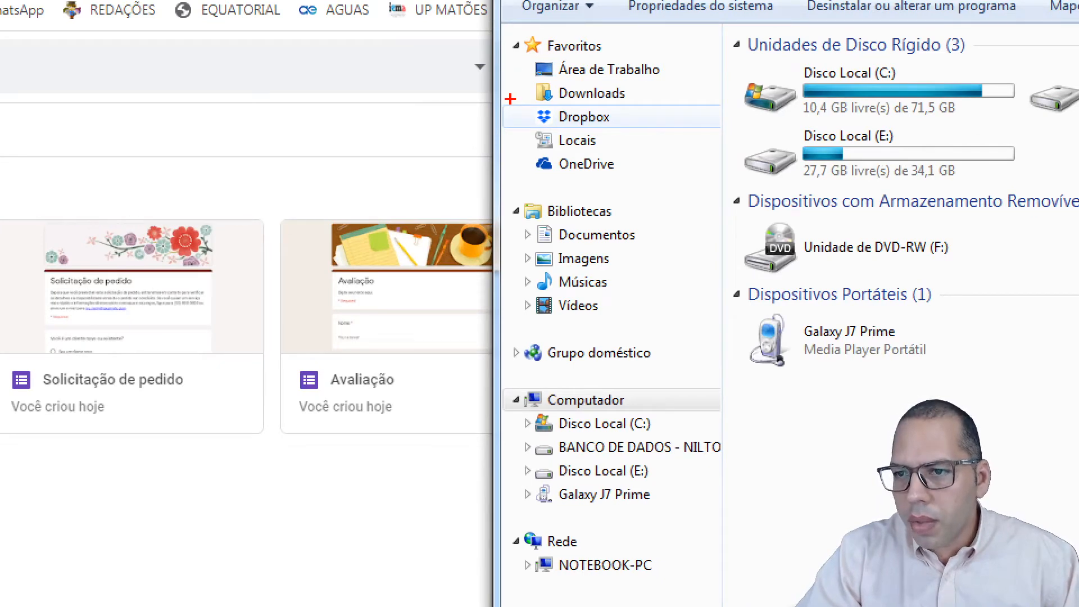
pyautogui.moveTo(513, 101); pyautogui.dragTo(621, 128)
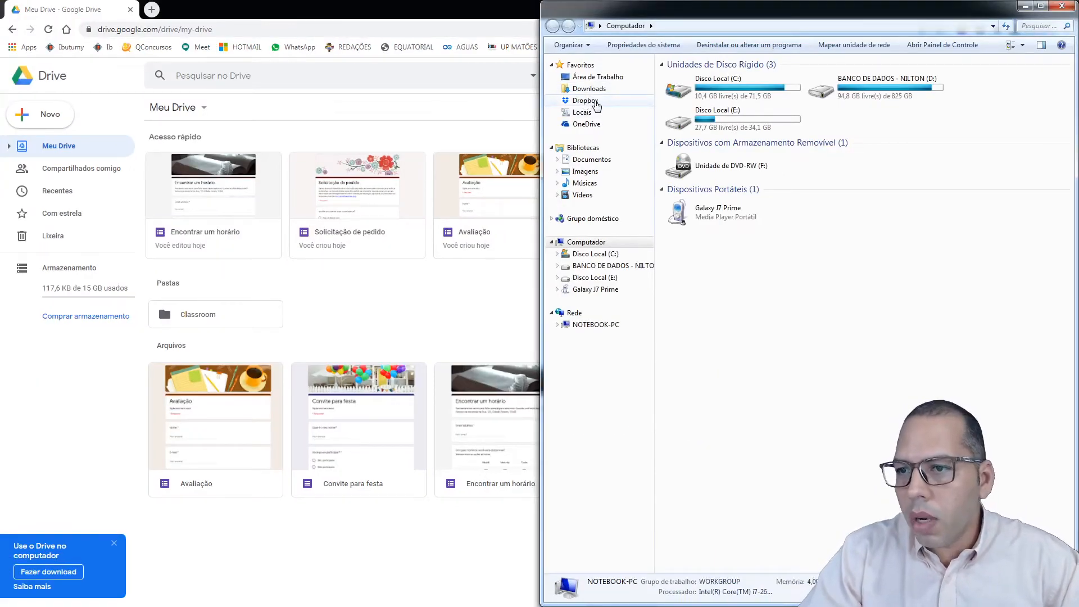
# Open D: > Dropbox and rename agua.pdf to agua1.pdf
pyautogui.doubleClick(892, 85)
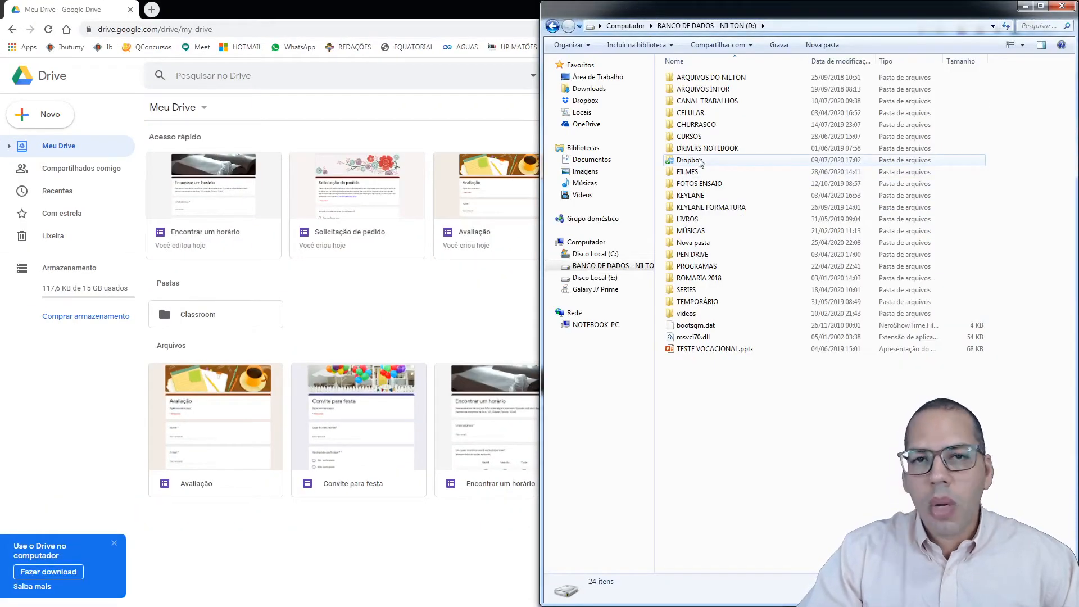
pyautogui.doubleClick(688, 160)
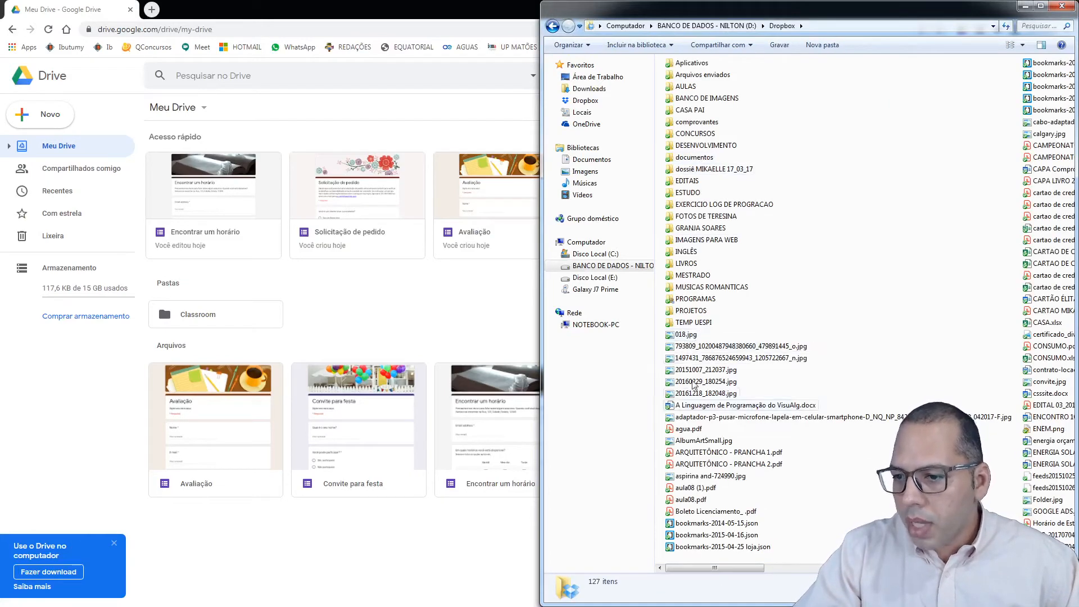
pyautogui.click(688, 429)
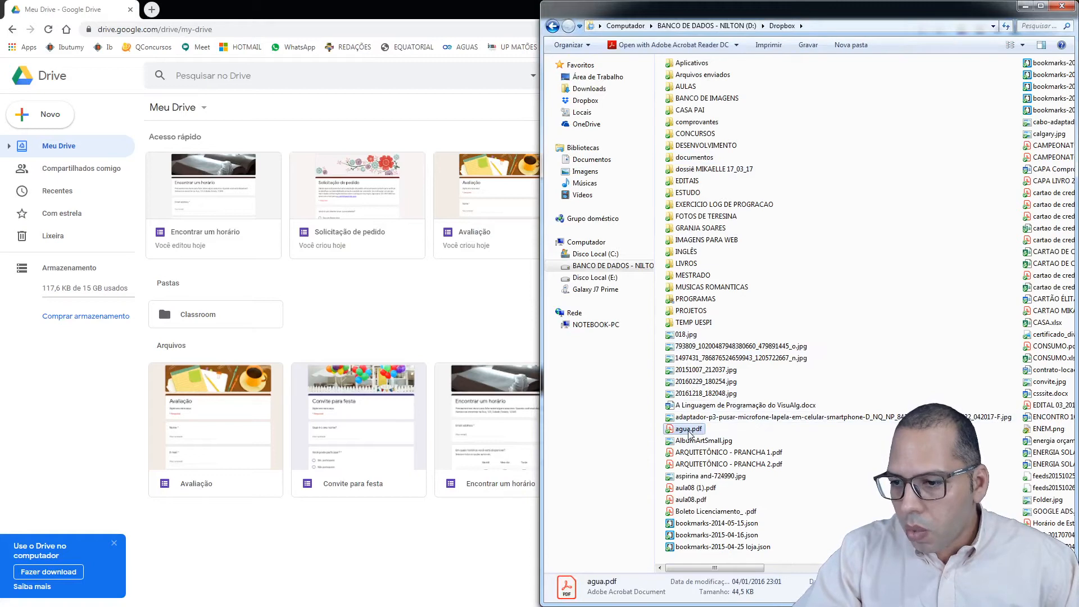
pyautogui.click(690, 430)
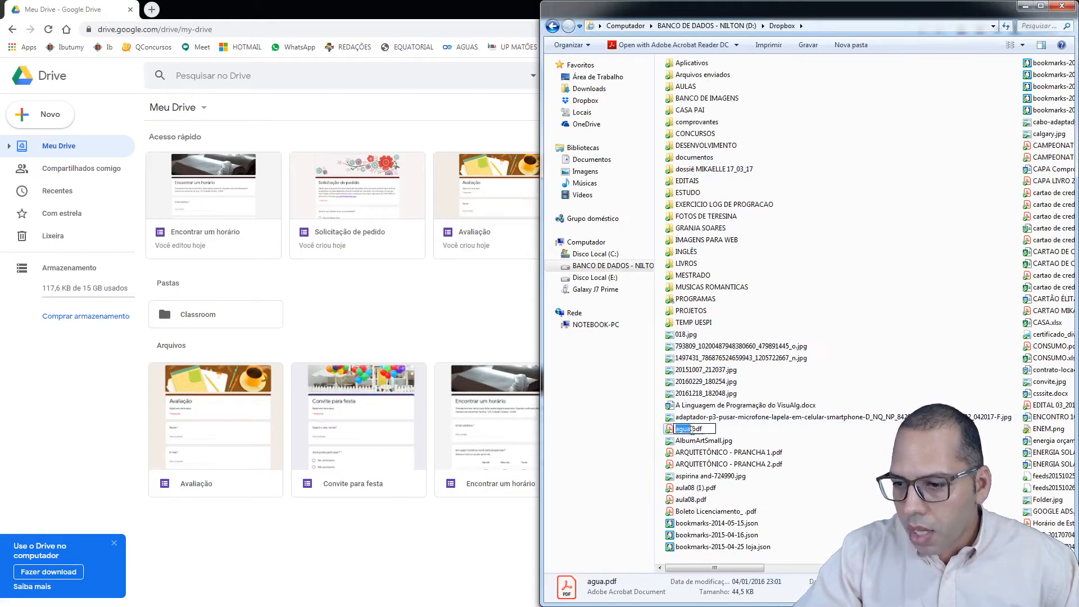
pyautogui.click(693, 430)
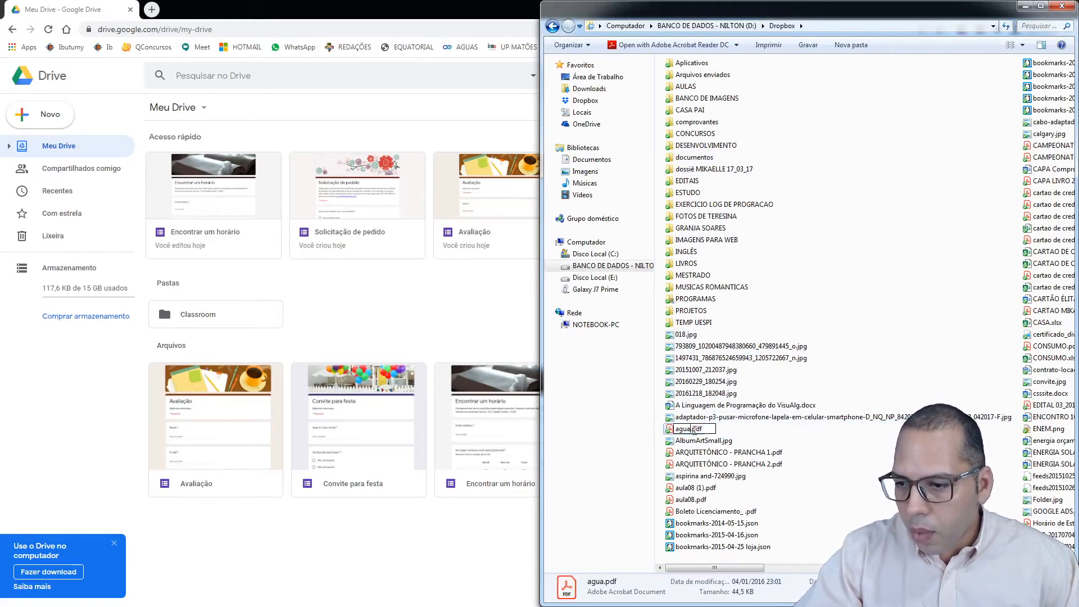
pyautogui.write('1')
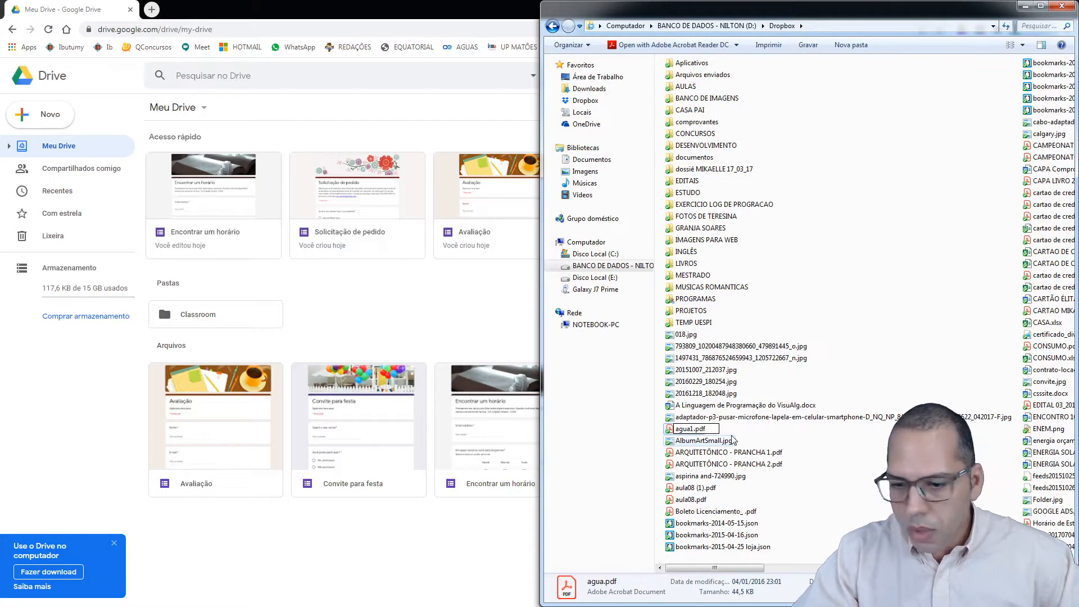
pyautogui.press('Return')
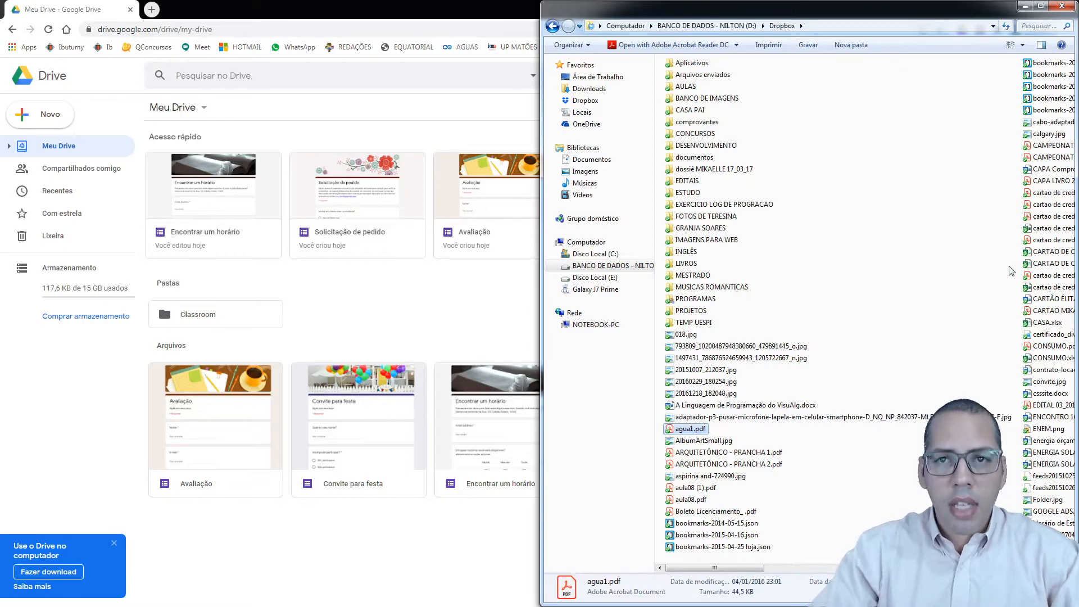
# Bring the Chrome window with Google Drive in front of the Dropbox Explorer window
pyautogui.click(506, 16)
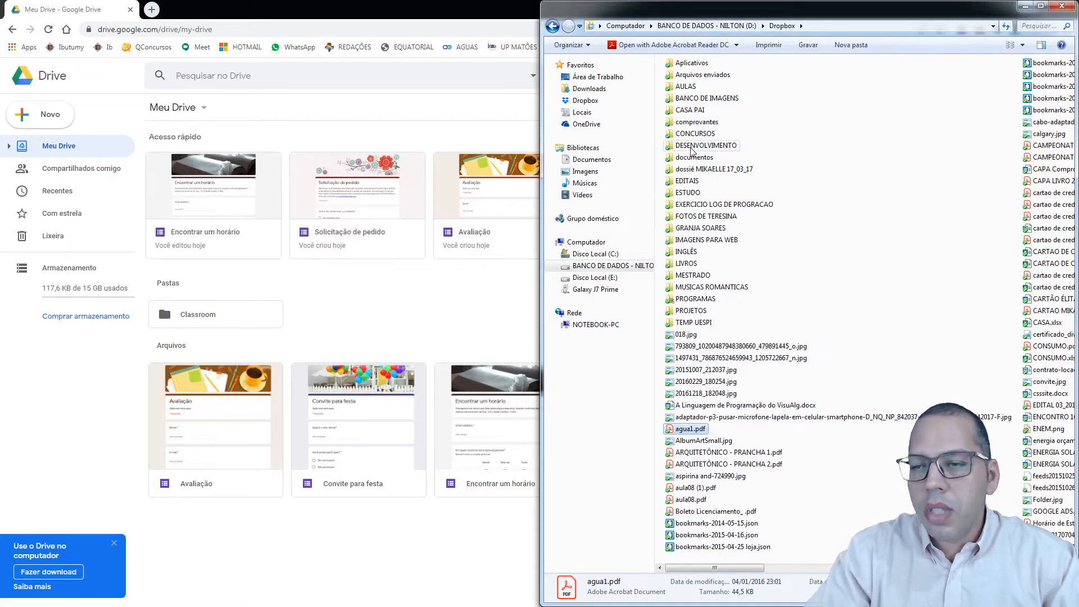
pyautogui.moveTo(691, 151)
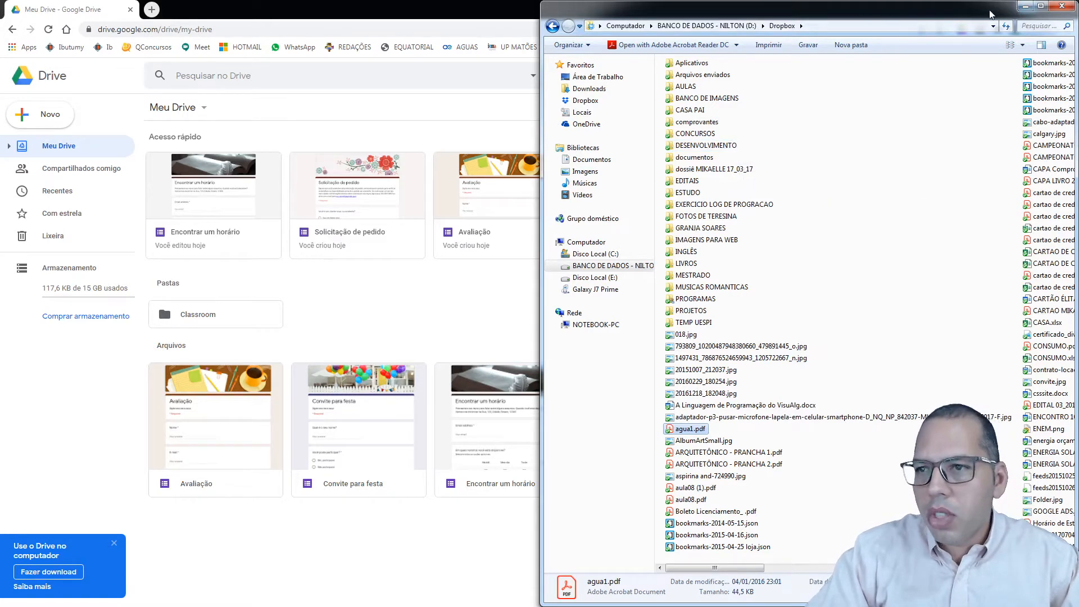
pyautogui.click(521, 11)
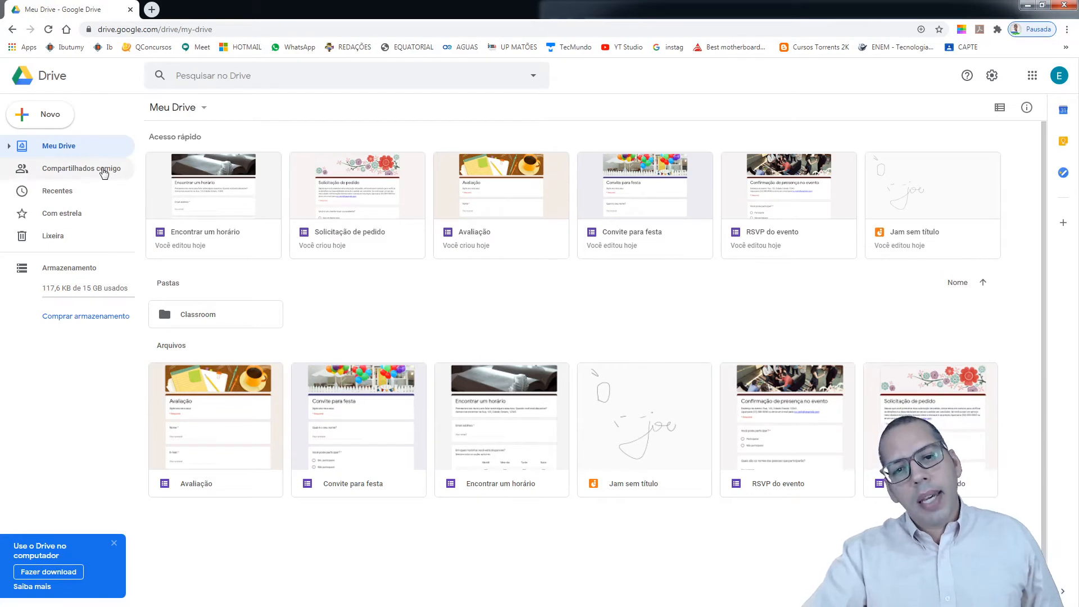
pyautogui.click(104, 172)
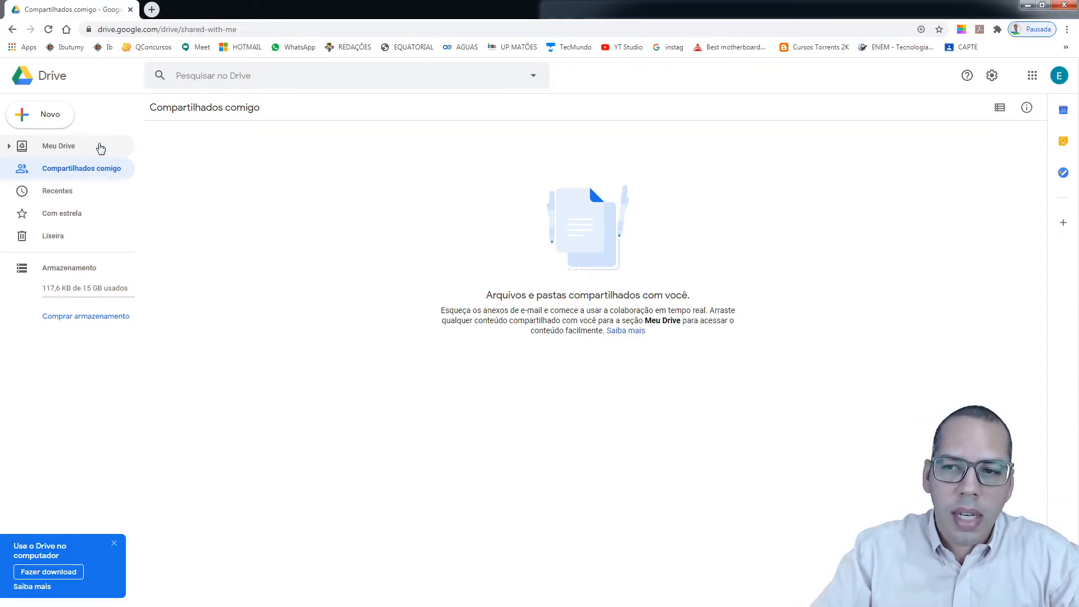
pyautogui.click(101, 148)
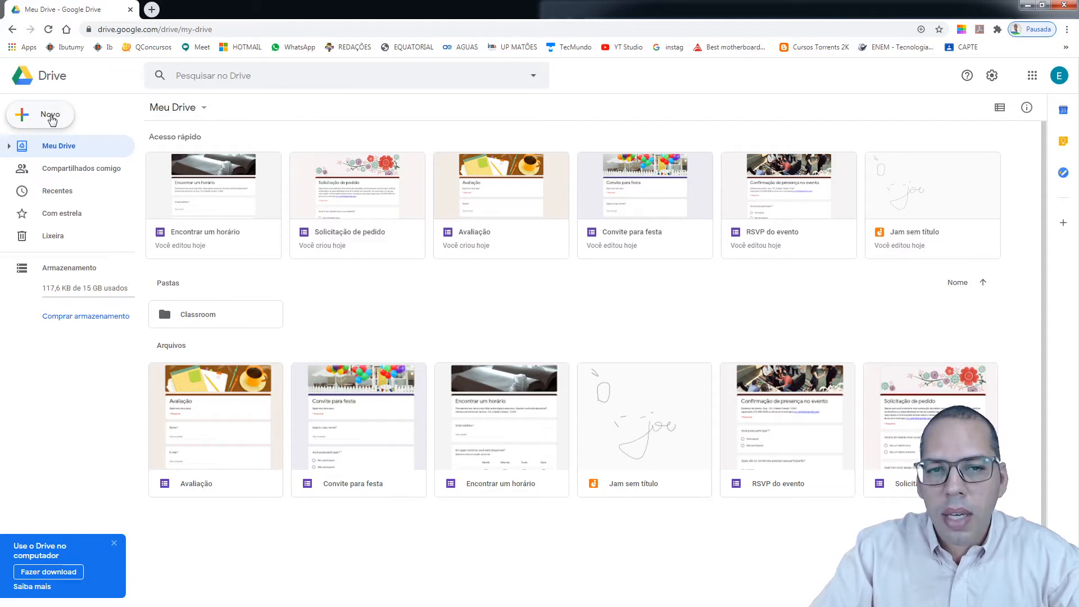
# Add a new folder from the Meu Drive menu and name it PASTA TESTE
pyautogui.click(201, 110)
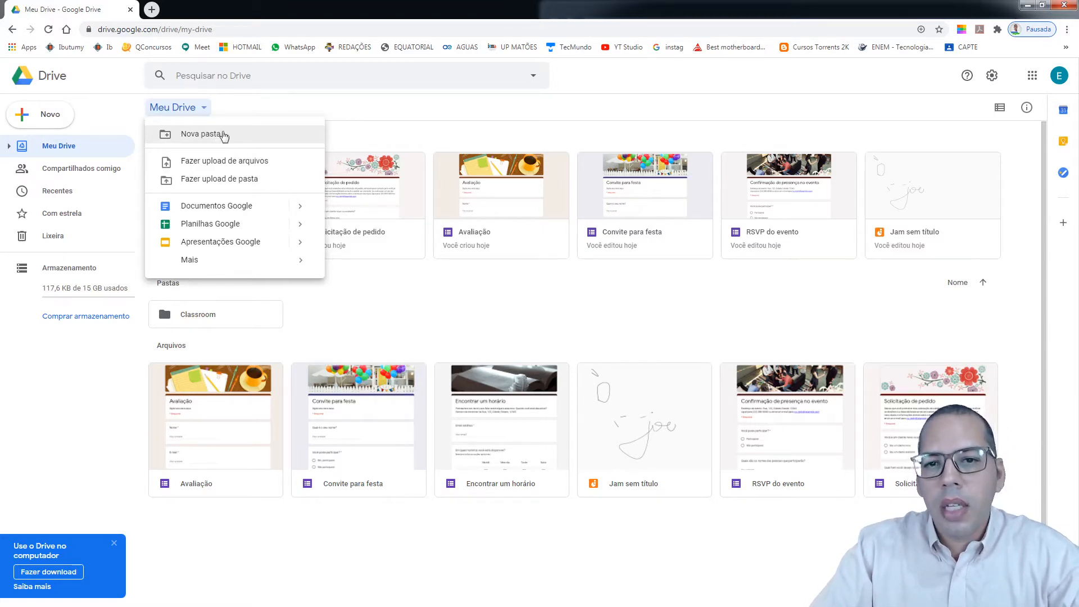
pyautogui.click(224, 139)
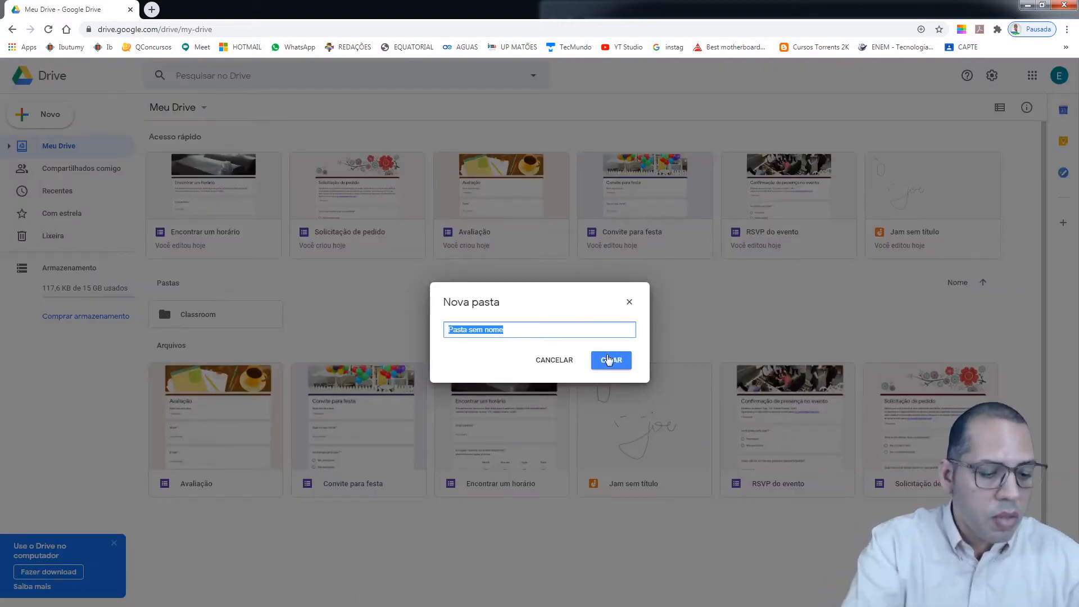
pyautogui.write('p')
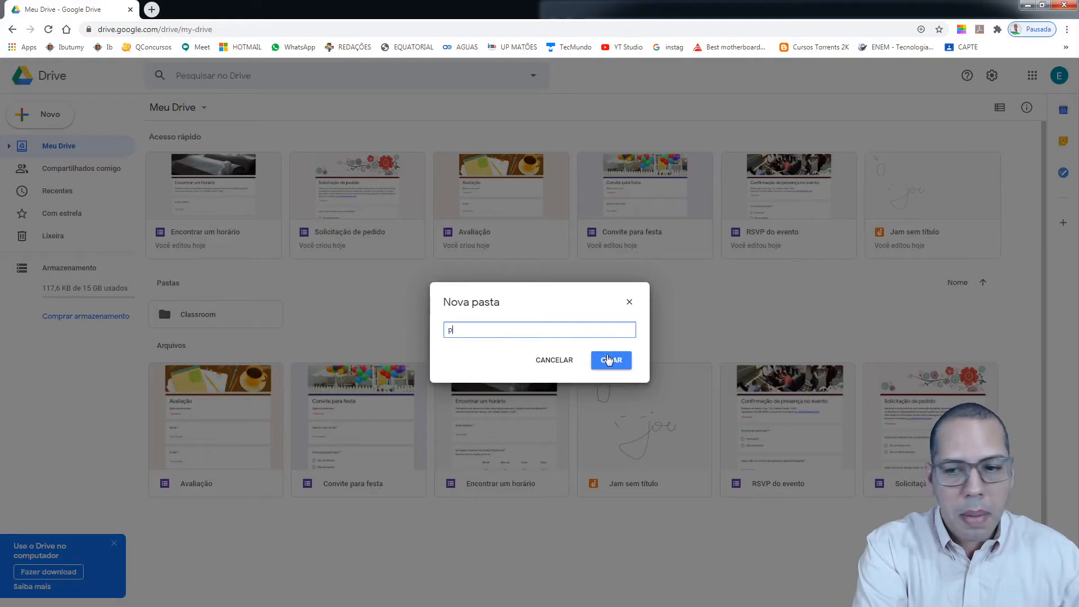
pyautogui.press('BackSpace')
pyautogui.write('P')
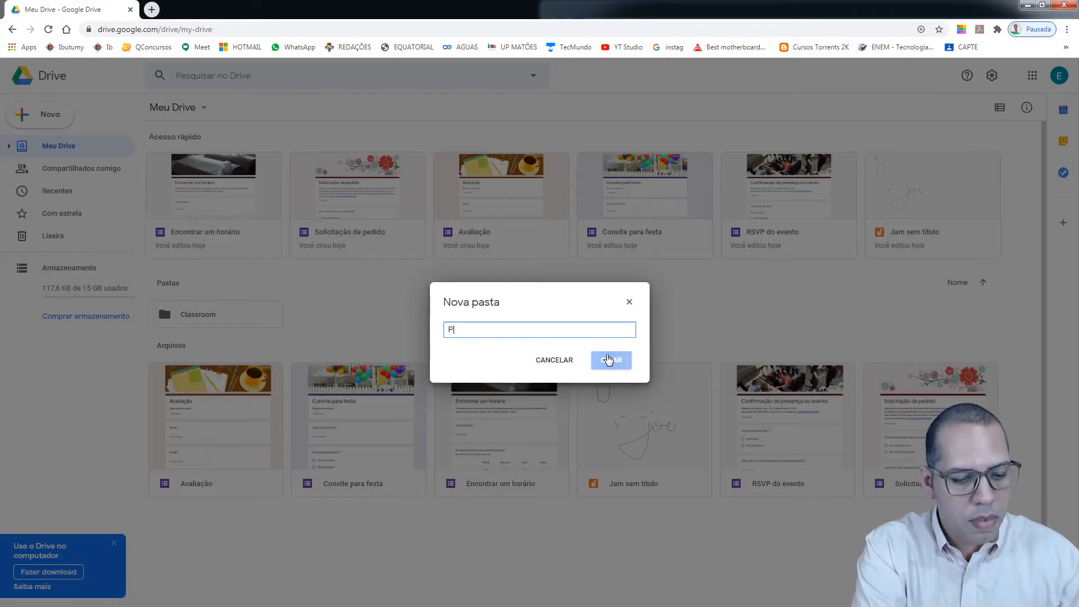
pyautogui.write('ASTA TESTE')
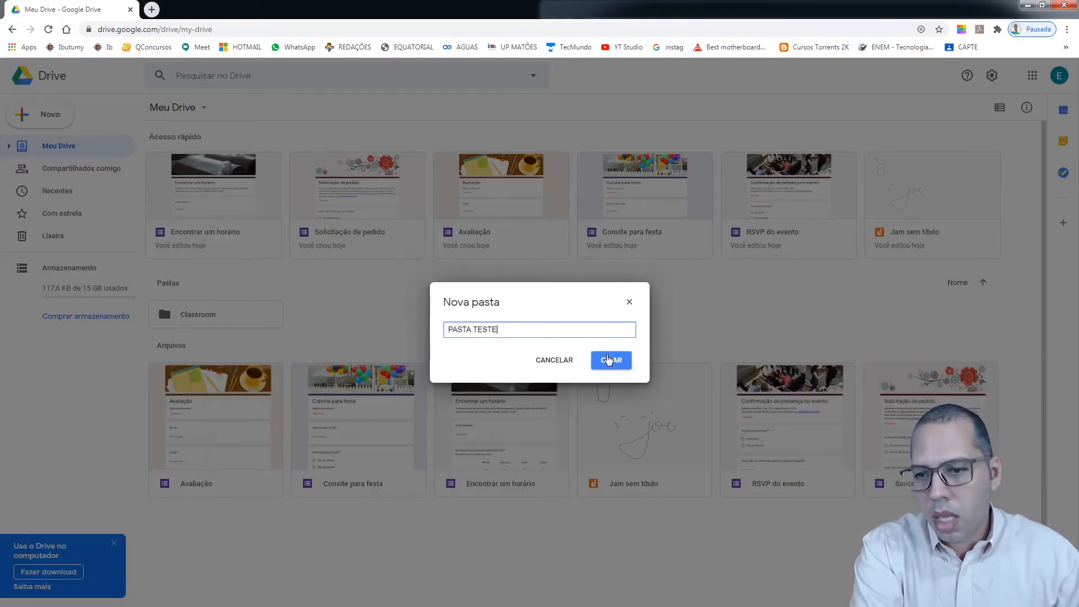
pyautogui.click(608, 360)
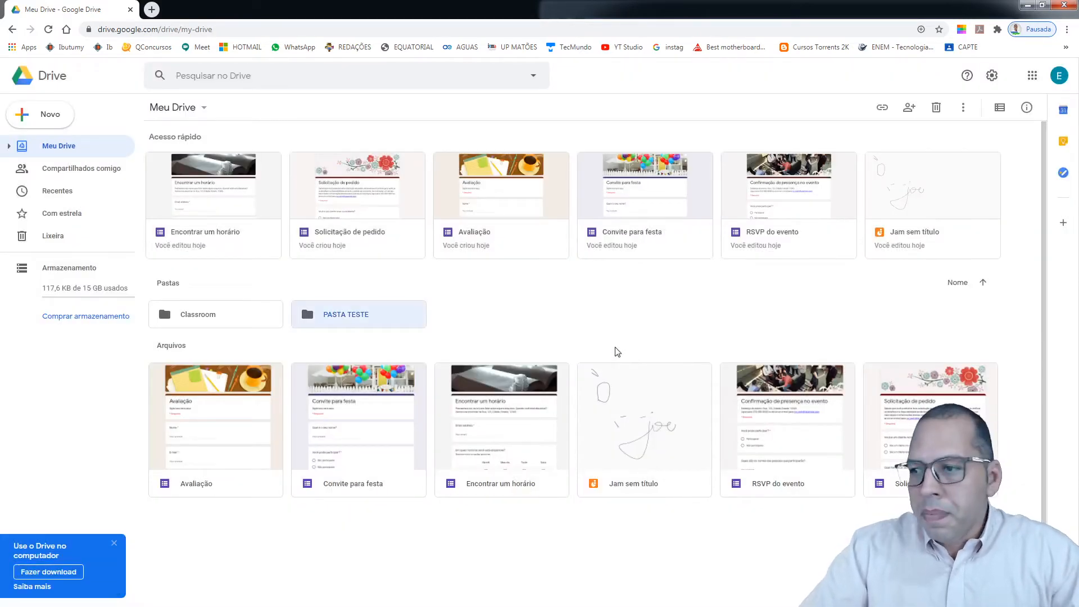
# Drag agua1.pdf from Explorer into the opened PASTA TESTE folder, then go back to Meu Drive
pyautogui.doubleClick(360, 316)
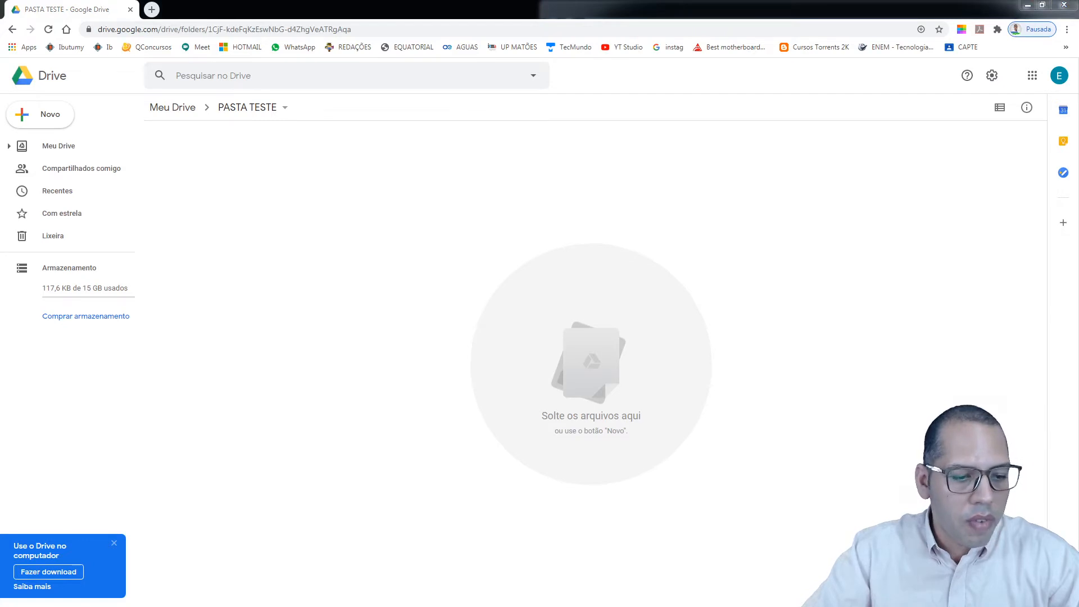
pyautogui.hotkey('alt', 'Tab')
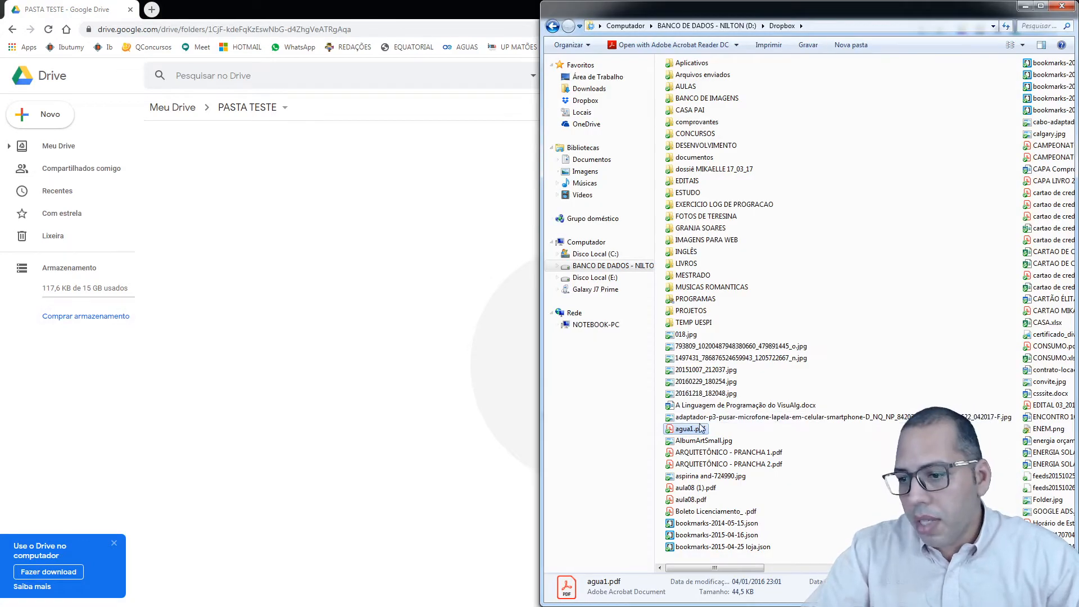
pyautogui.moveTo(700, 428); pyautogui.dragTo(474, 407)
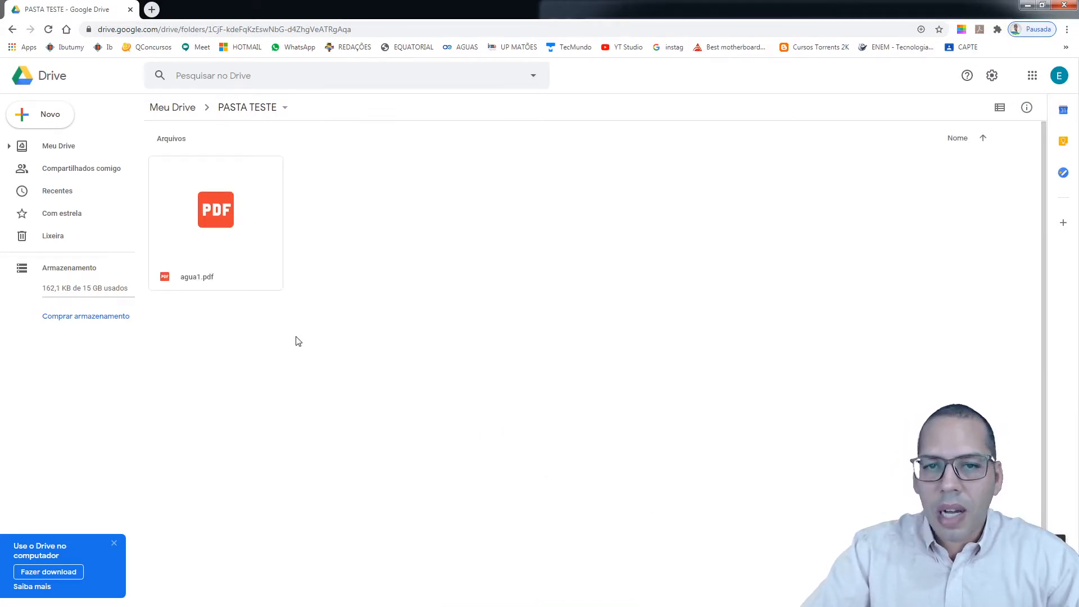
pyautogui.click(12, 30)
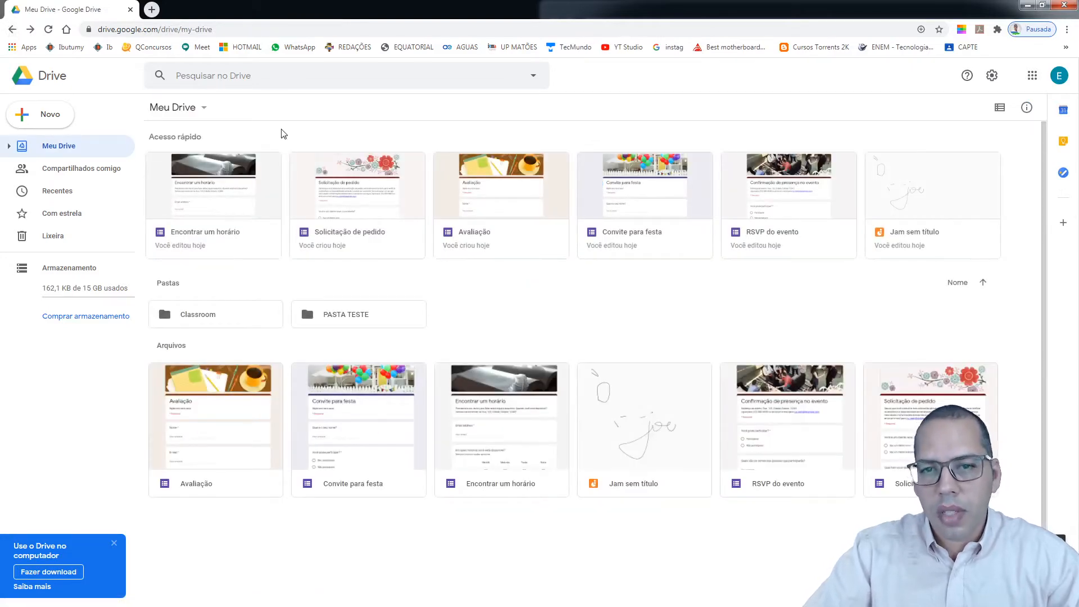
# Open the Meu Drive menu of new-item choices
pyautogui.click(201, 109)
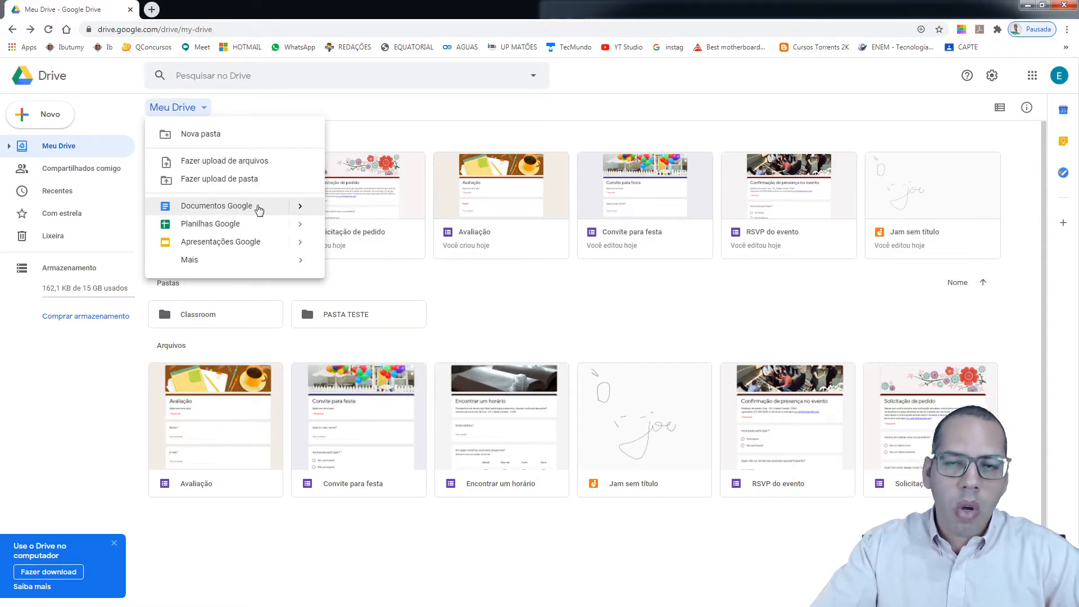
# Create a blank Google Docs document, select all its contents, and close its tab
pyautogui.click(255, 206)
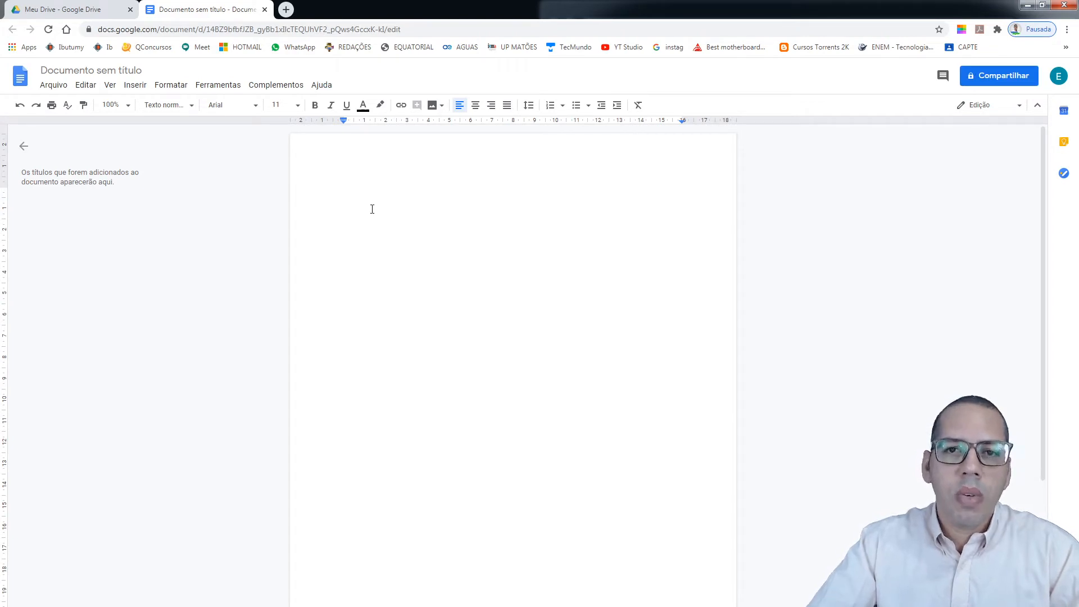
pyautogui.hotkey('ctrl', 'a')
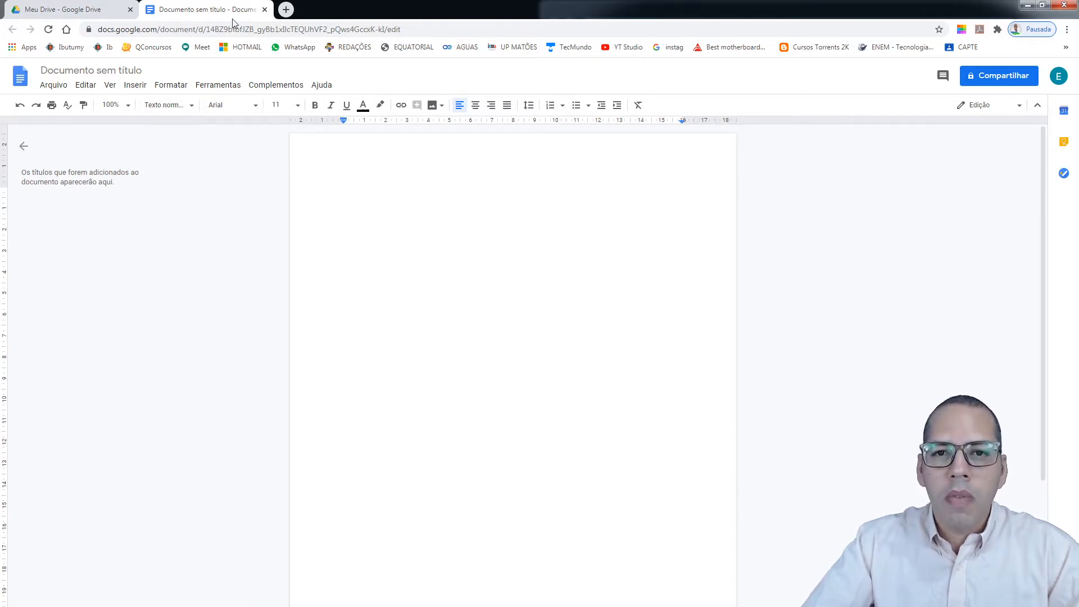
pyautogui.click(264, 10)
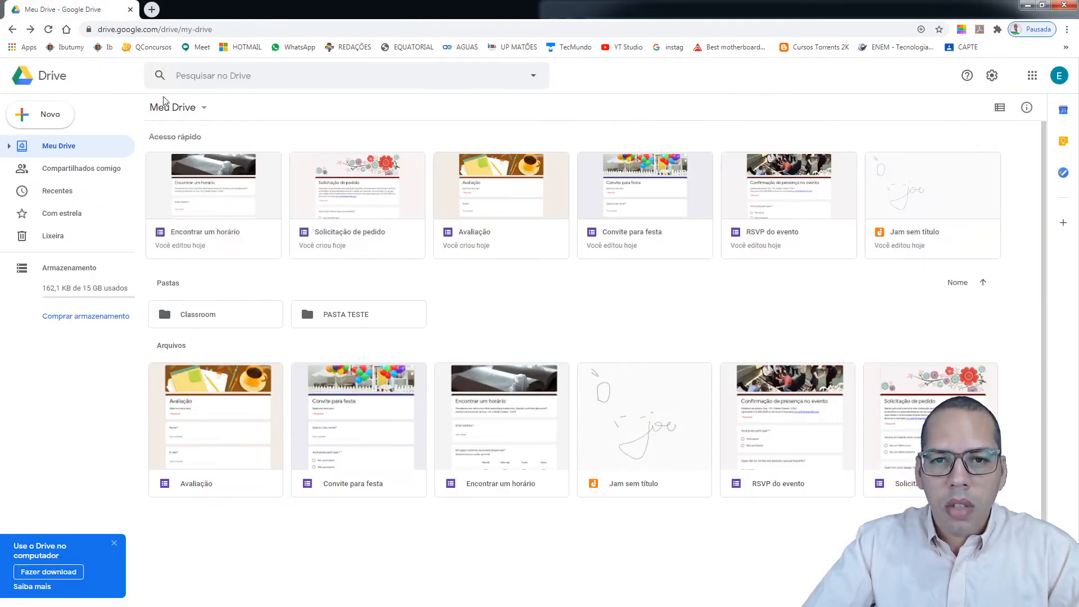
pyautogui.click(203, 107)
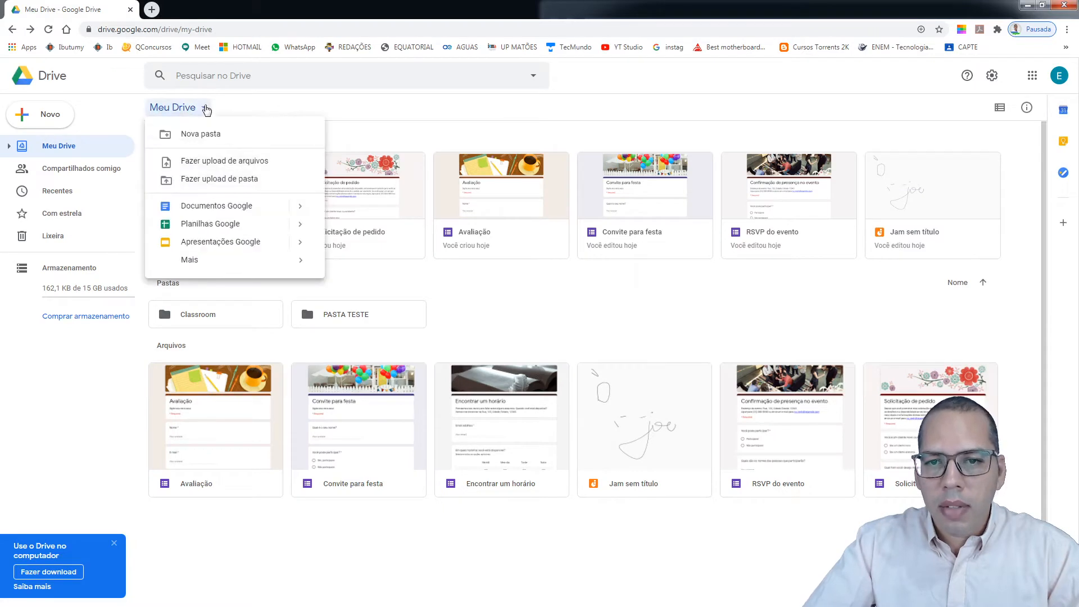
pyautogui.click(239, 225)
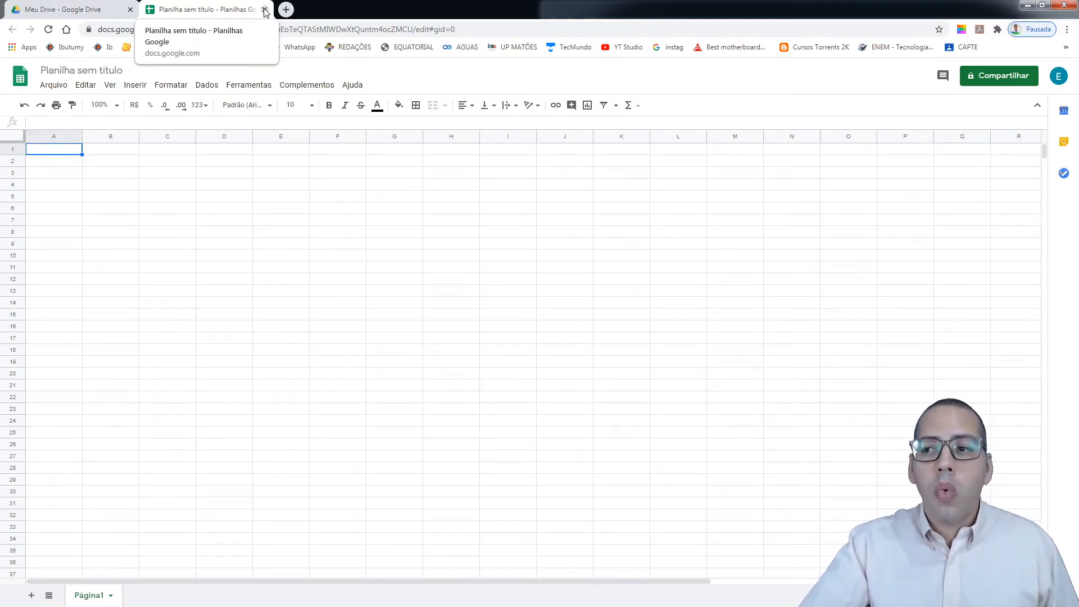
pyautogui.click(265, 11)
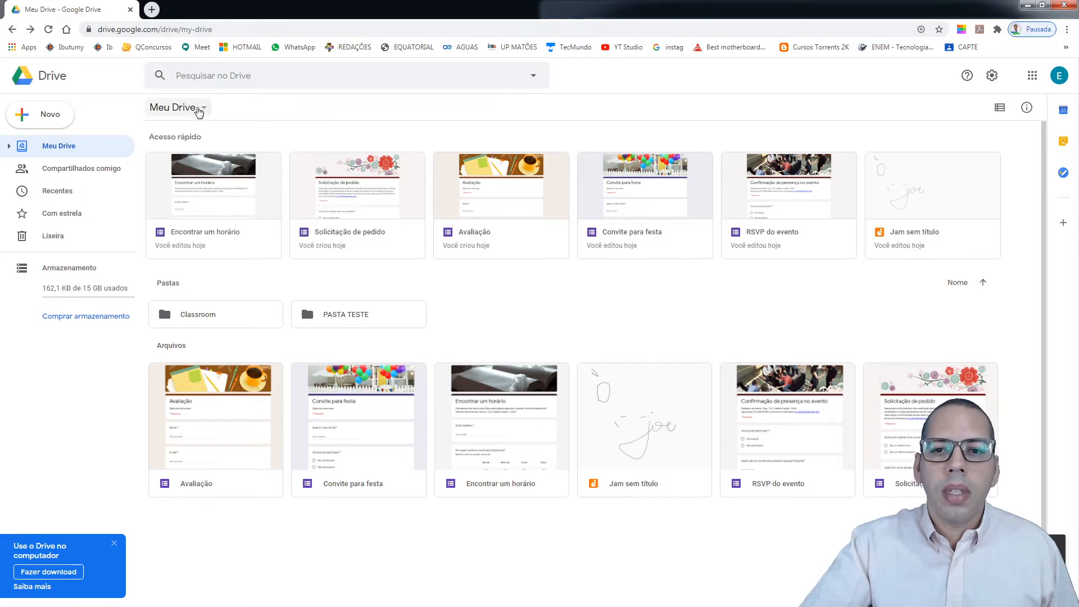
# Start a new Apresentações Google presentation, apply a dark blue-and-green theme, and close it
pyautogui.click(198, 109)
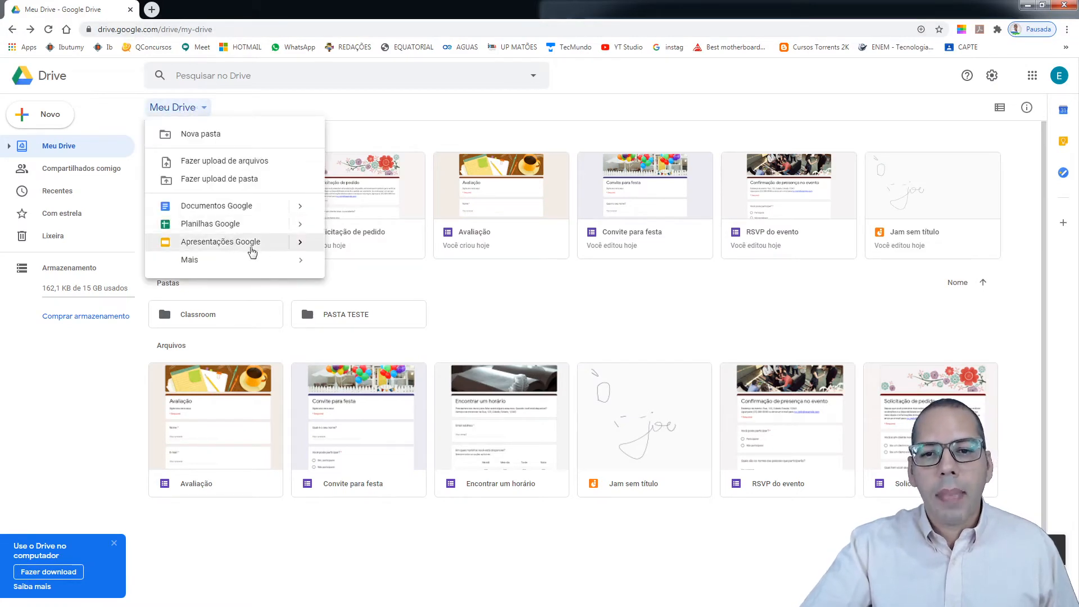
pyautogui.click(245, 242)
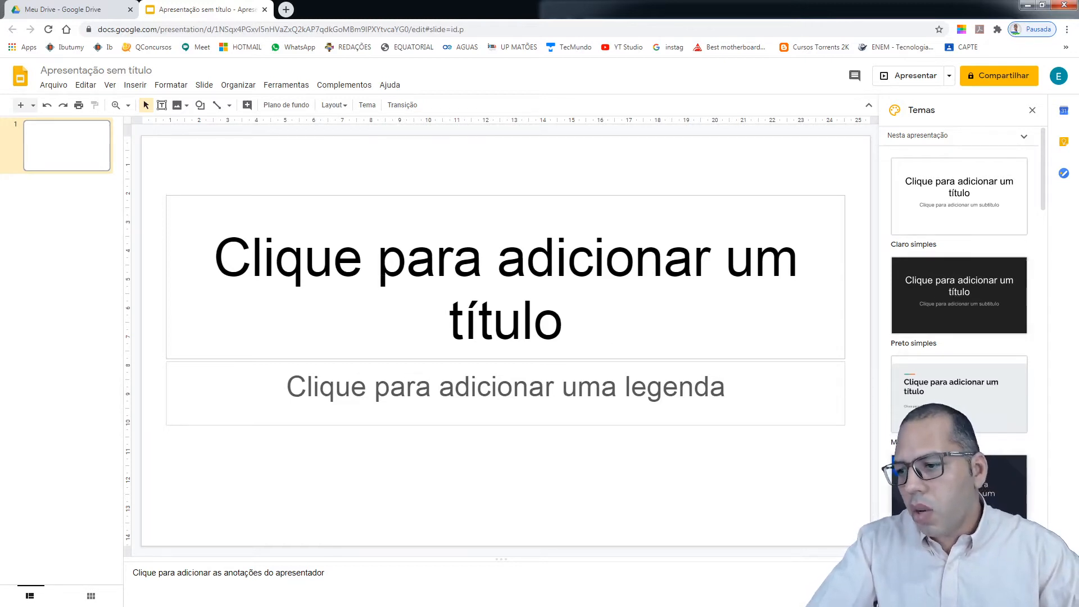
pyautogui.click(996, 589)
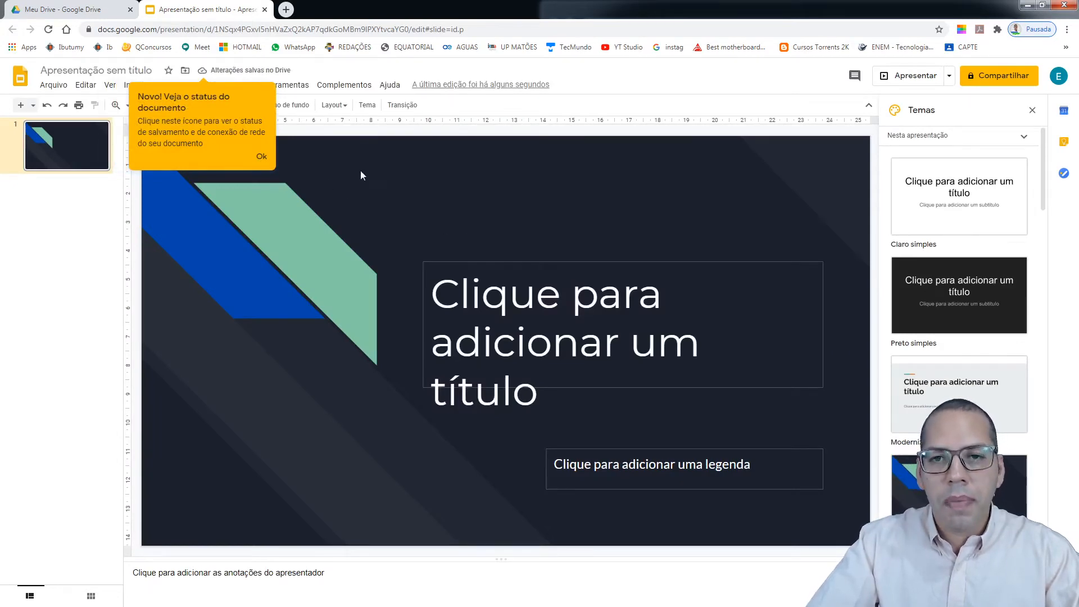
pyautogui.click(265, 10)
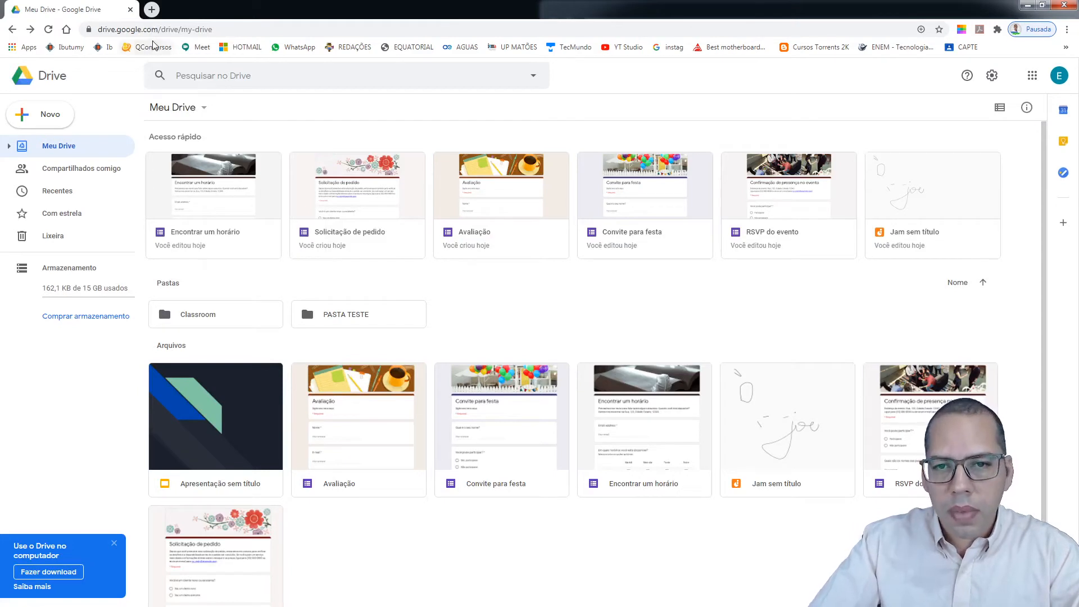
# Create a blank form through Mais > Formulários Google, then switch back to the Meu Drive tab
pyautogui.click(193, 108)
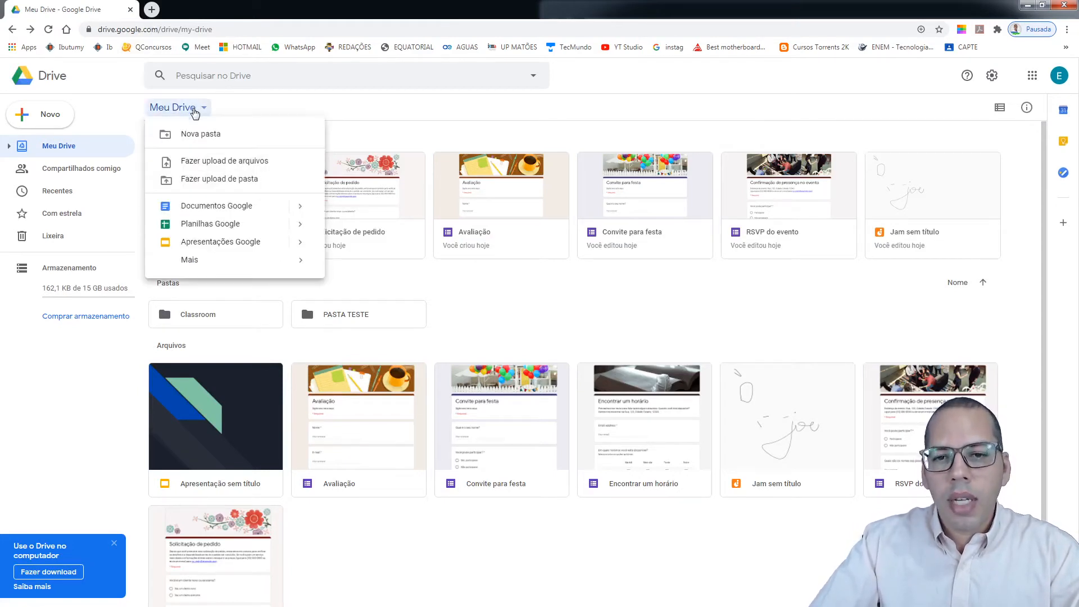
pyautogui.moveTo(209, 262)
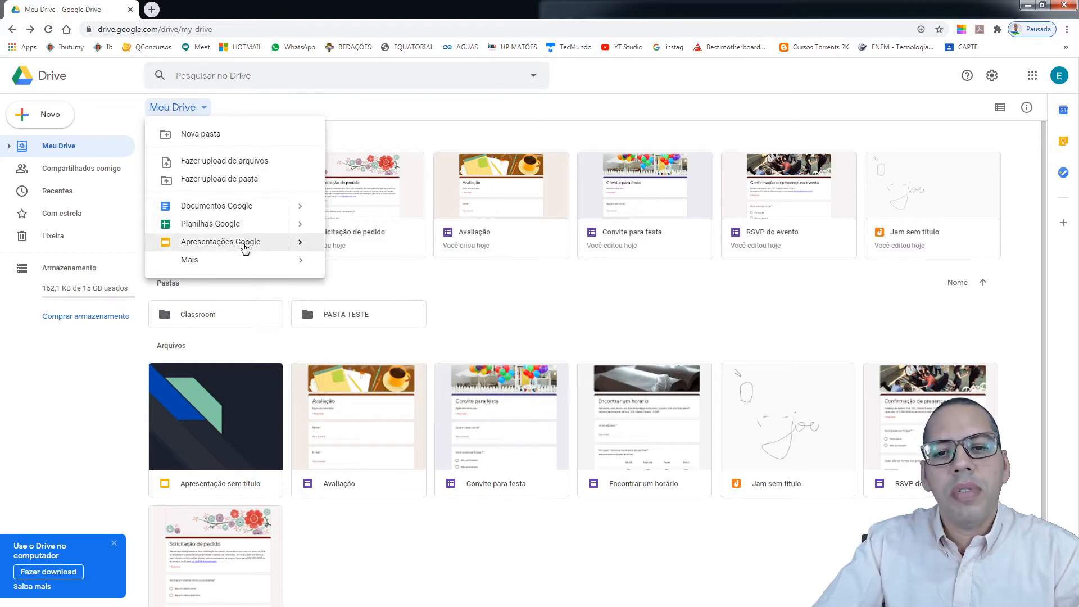
pyautogui.moveTo(267, 271)
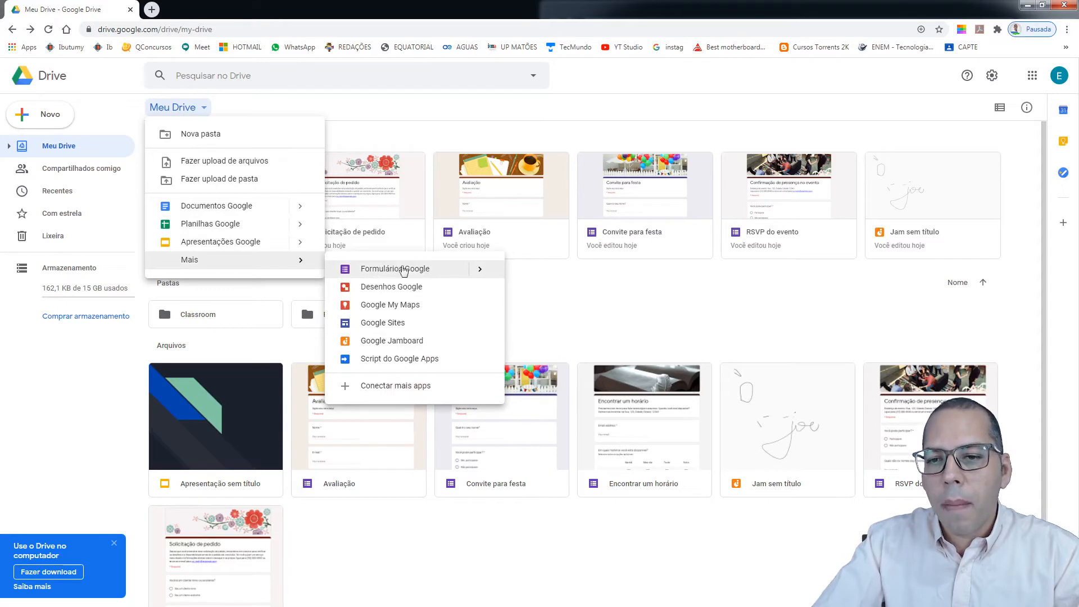
pyautogui.click(434, 271)
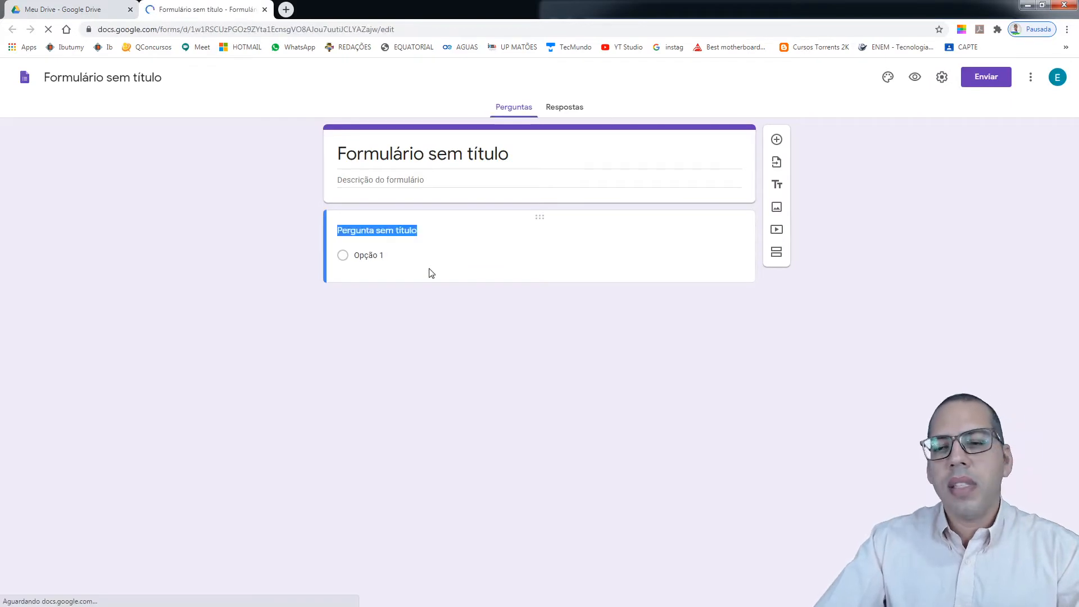
pyautogui.click(862, 223)
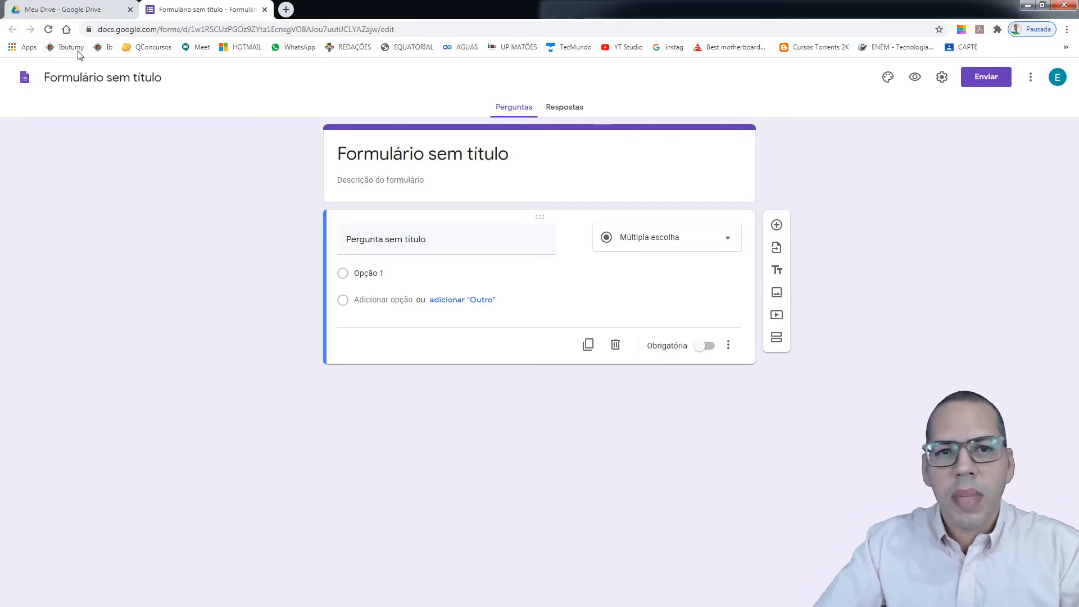
pyautogui.click(88, 12)
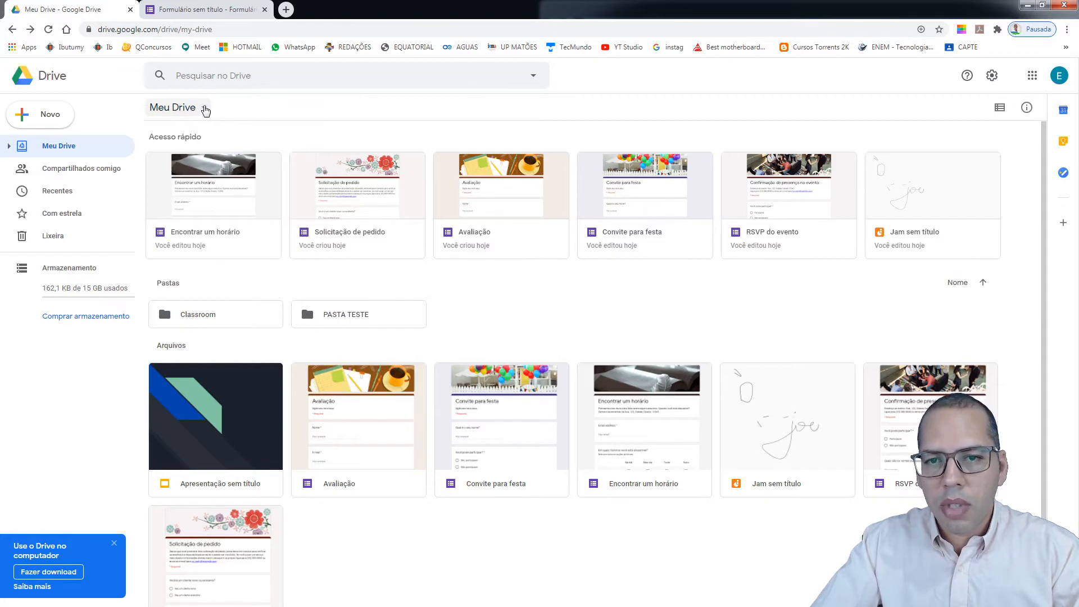
# From Meu Drive's New menu, choose Mais > Formulários Google > Com base em um modelo
pyautogui.click(206, 109)
pyautogui.moveTo(292, 260)
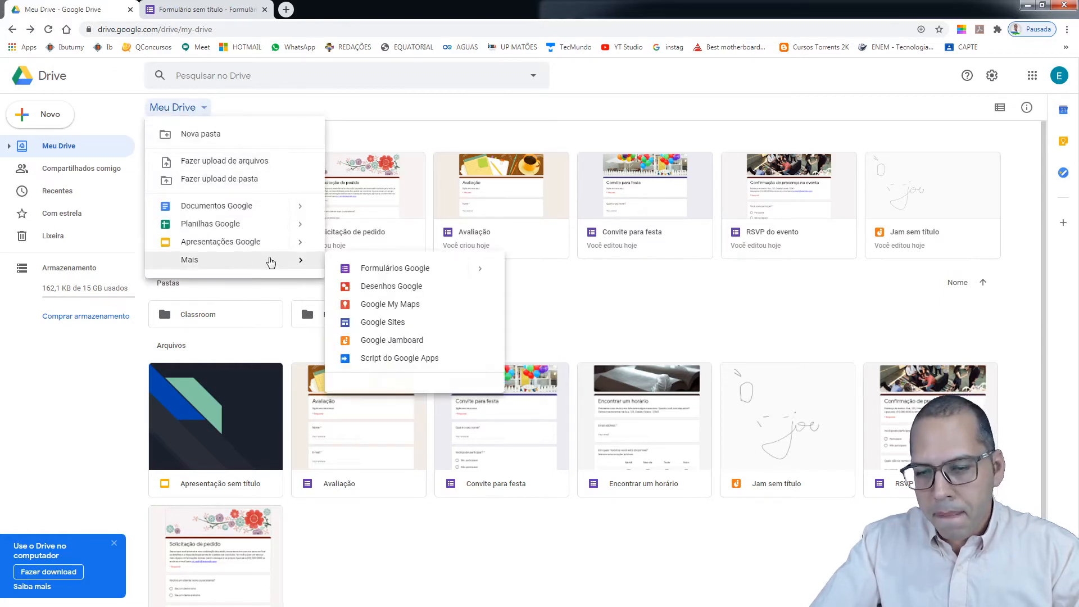
pyautogui.moveTo(483, 271)
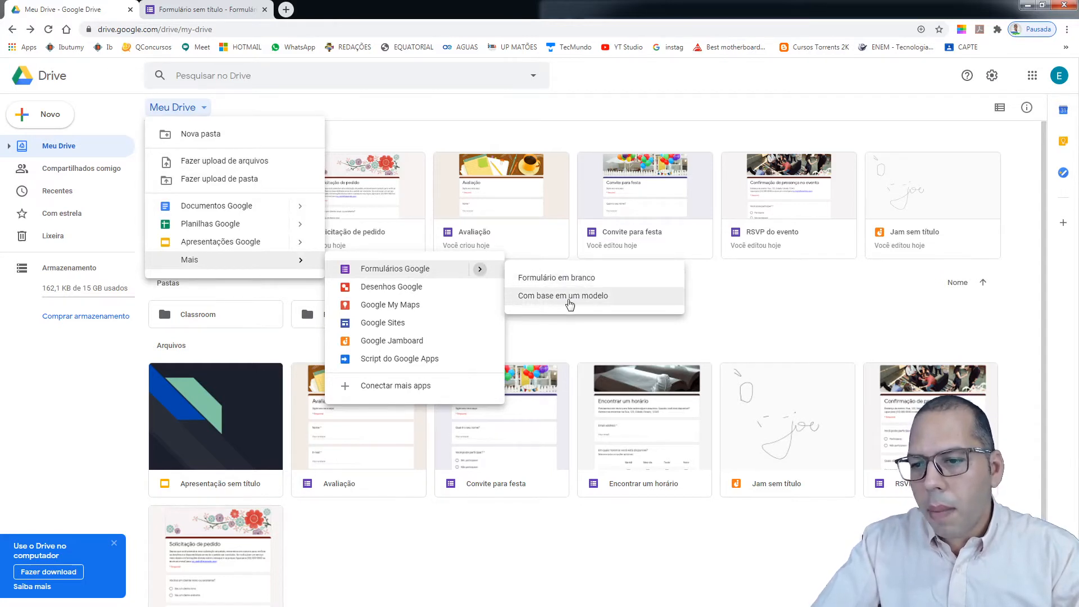
pyautogui.click(599, 300)
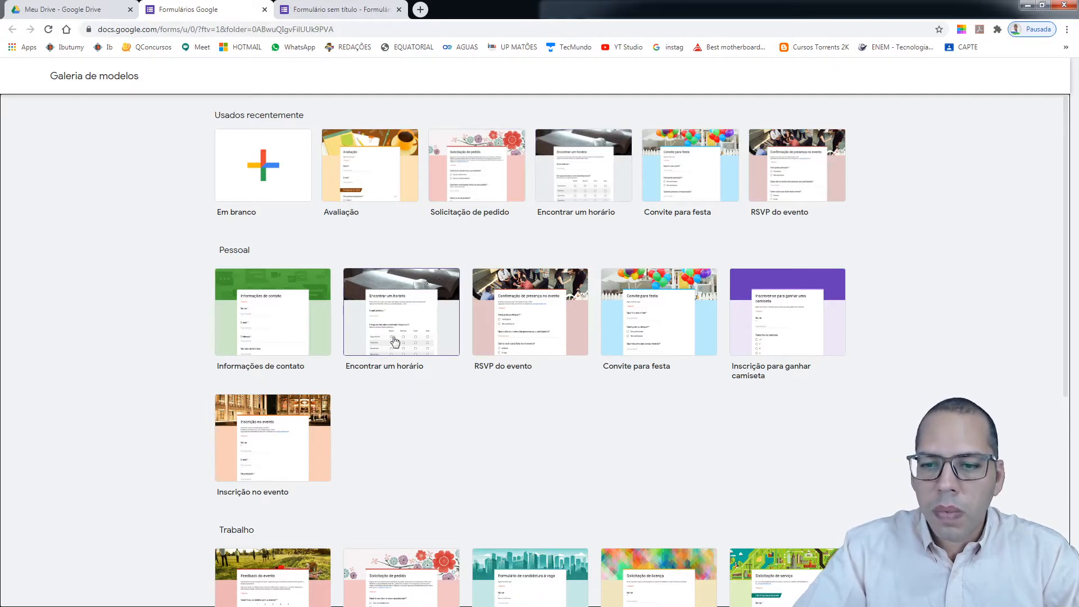
# Preview the Encontrar um horário template and its availability grid question
pyautogui.click(430, 315)
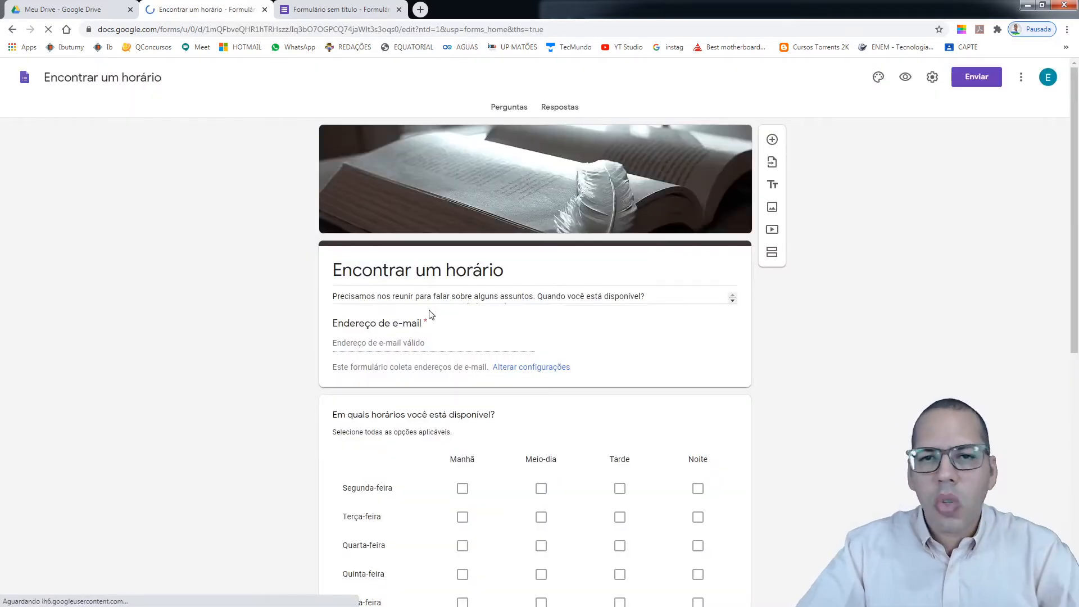
pyautogui.scroll(-1, 505, 361)
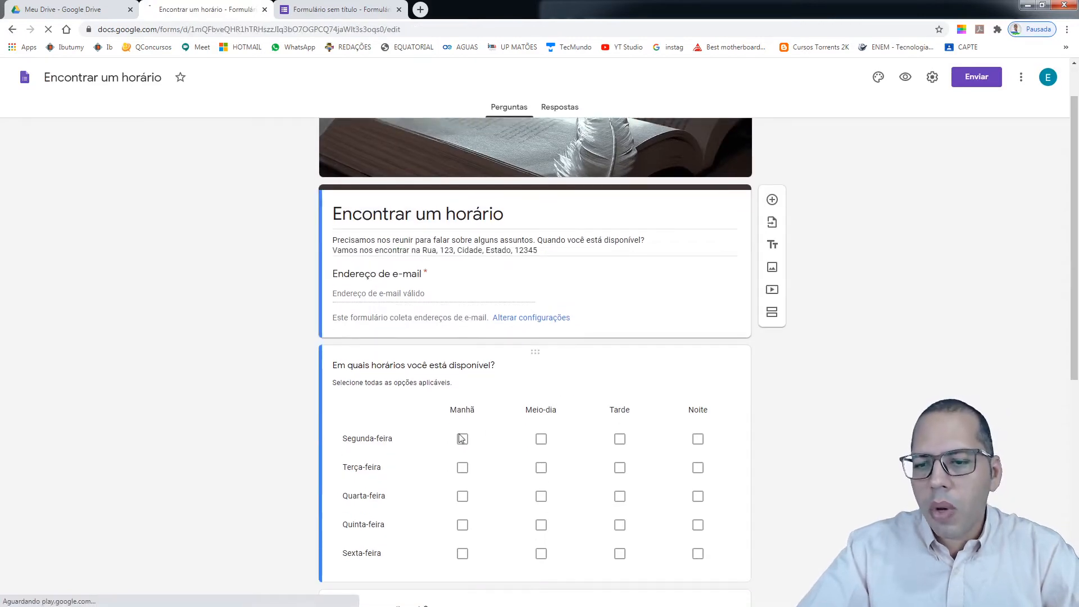
pyautogui.click(462, 442)
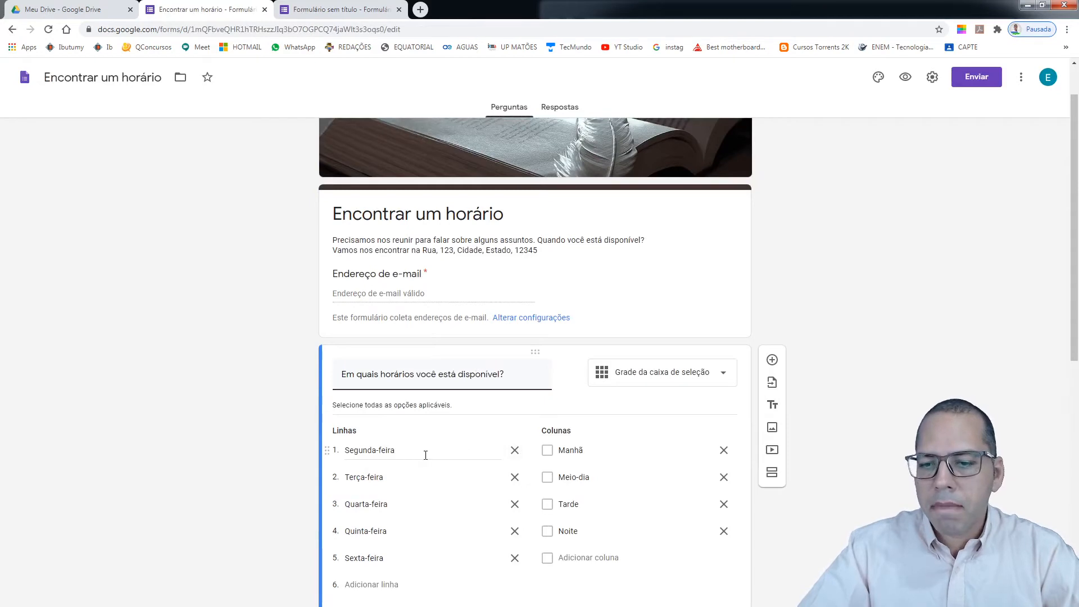
pyautogui.scroll(-4, 575, 368)
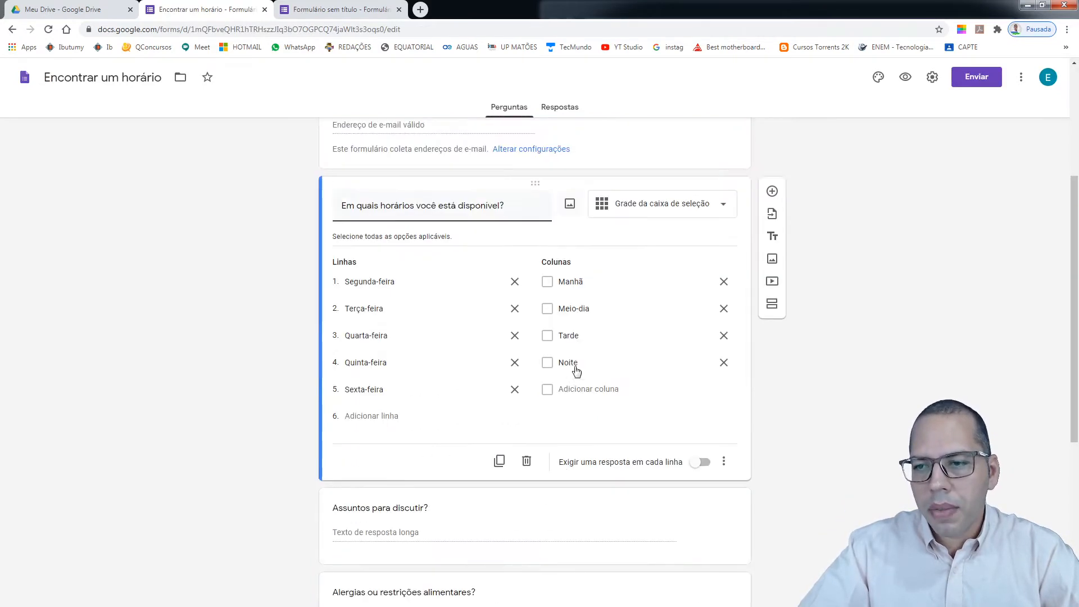
# Return to the template gallery, browse it, and close the Formulários Google tab
pyautogui.click(12, 29)
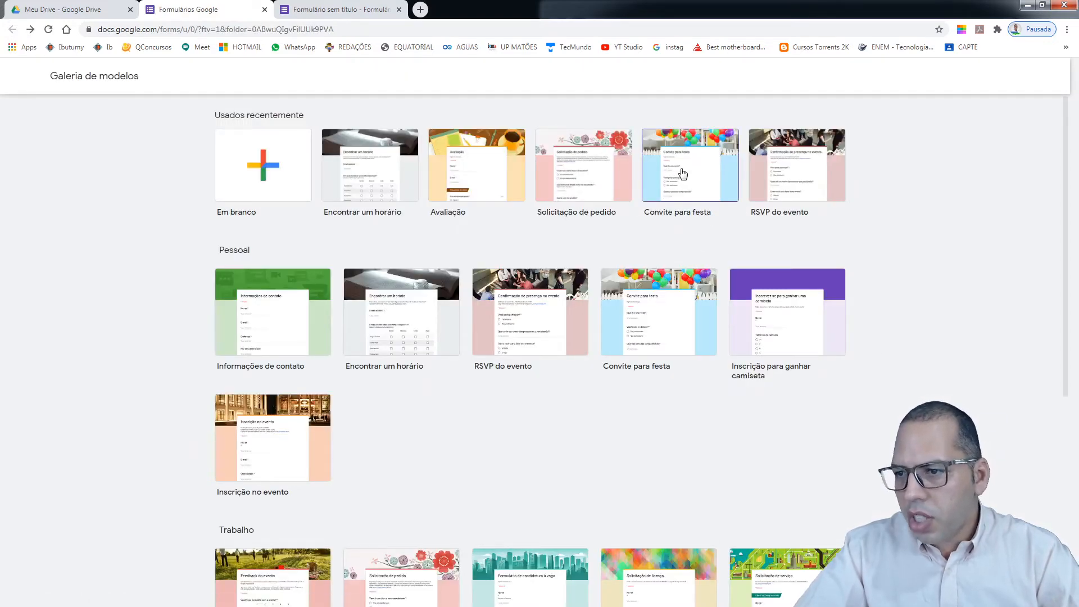
pyautogui.scroll(-4, 703, 213)
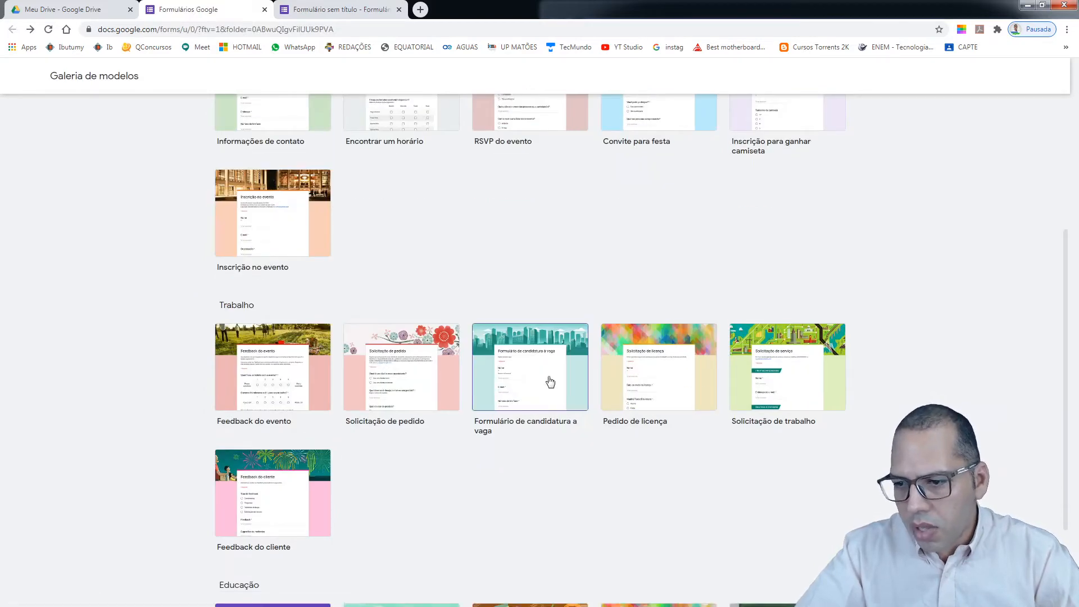
pyautogui.scroll(4, 436, 404)
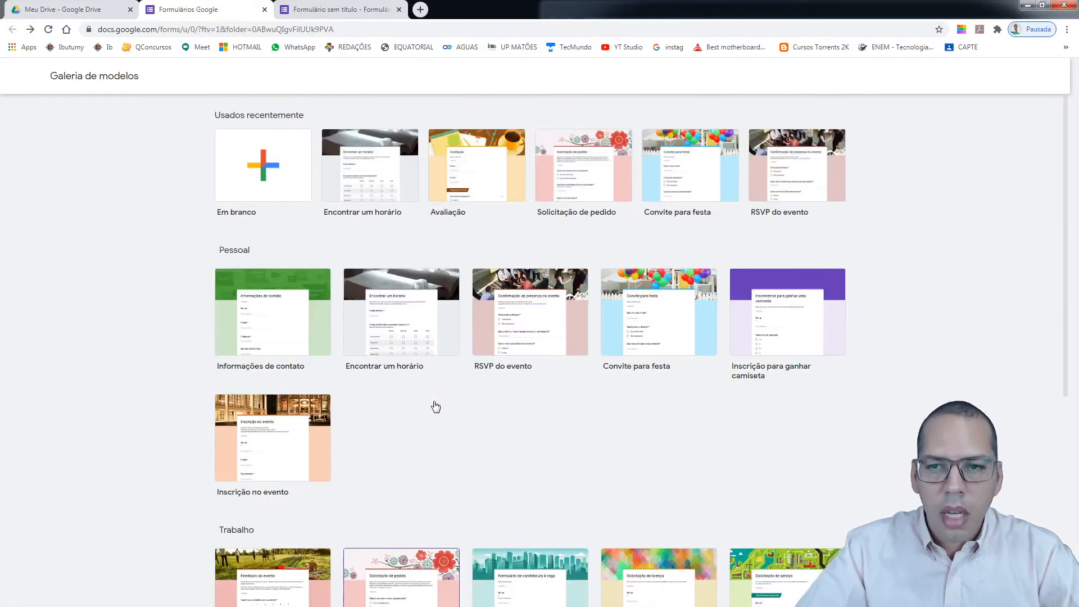
pyautogui.click(265, 10)
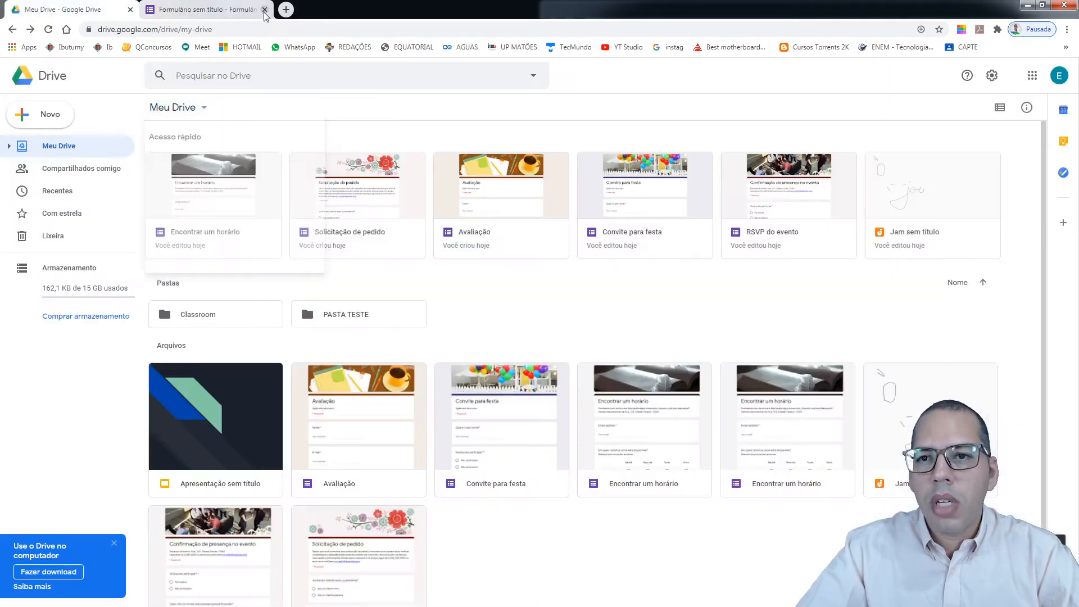
# Replace the blank form's 'Formulário sem título' heading with 'SIMULADO 01'
pyautogui.click(241, 5)
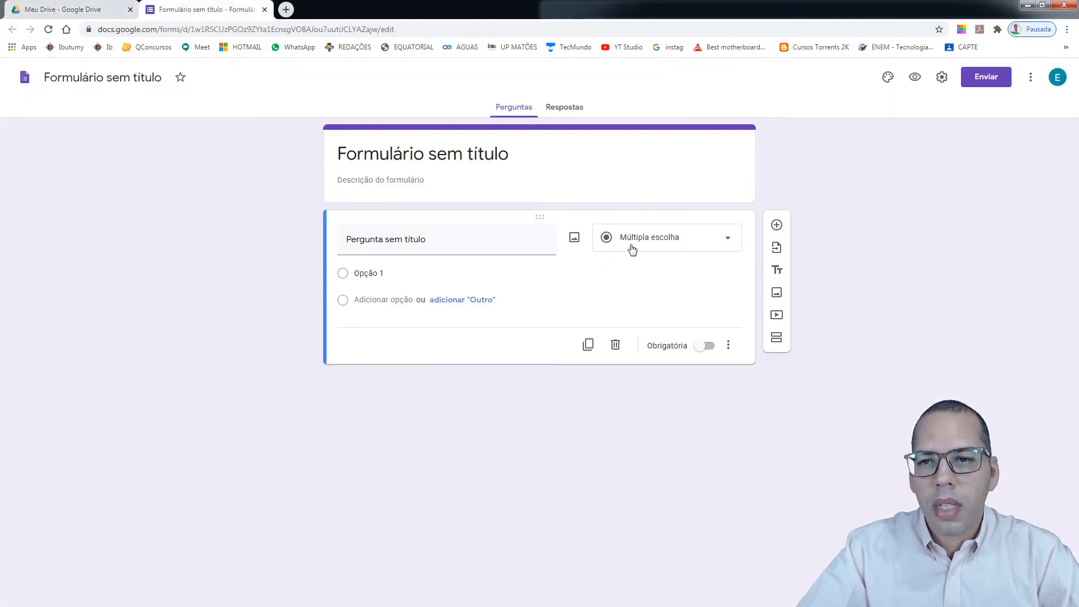
pyautogui.click(495, 155)
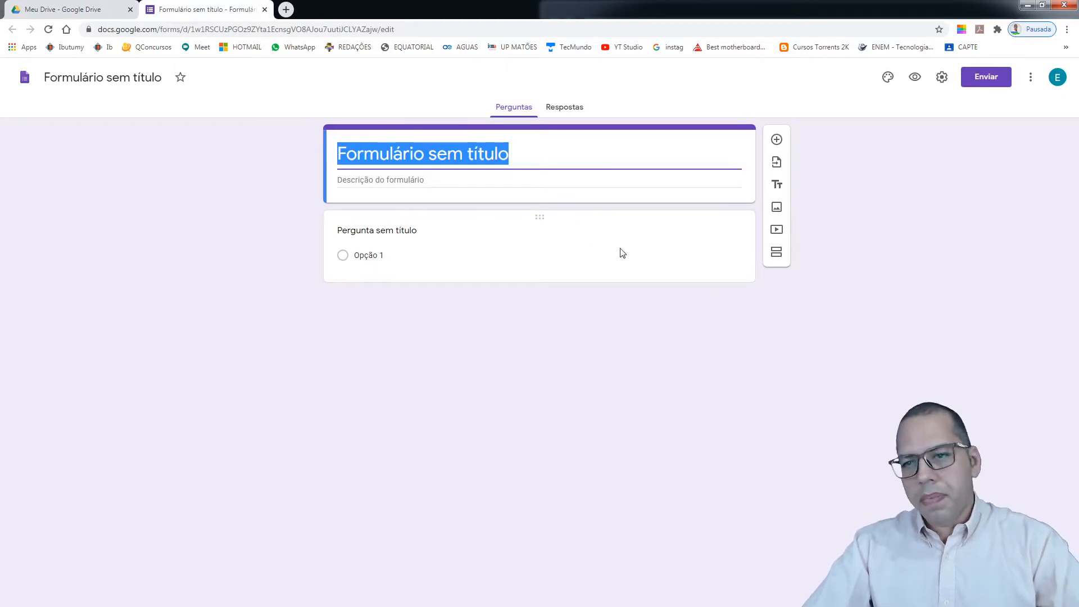
pyautogui.moveTo(510, 156); pyautogui.dragTo(340, 156)
pyautogui.write('A')
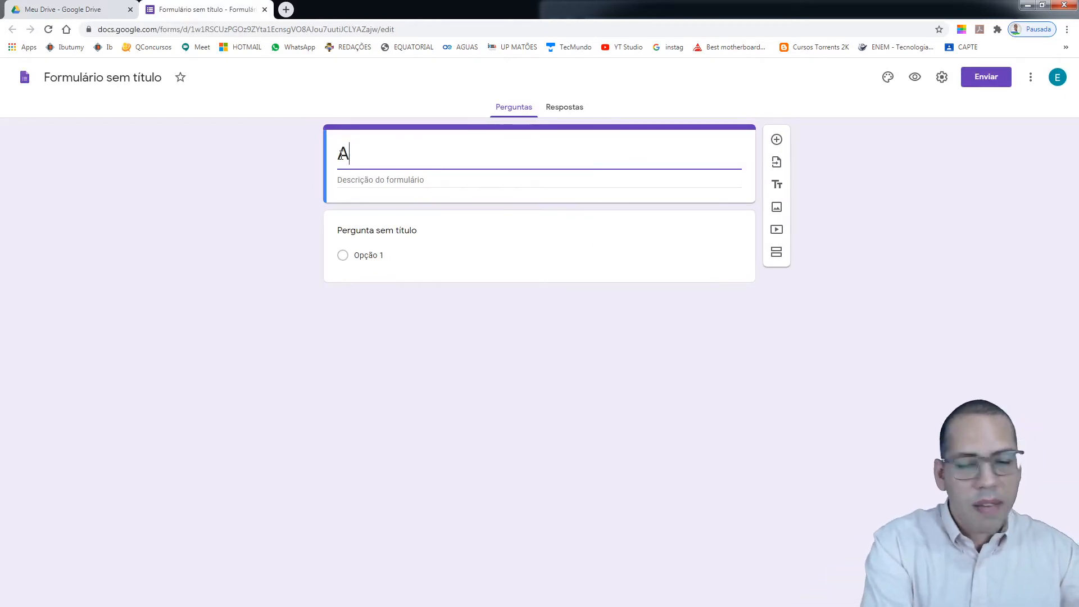
pyautogui.write('VALI')
pyautogui.press('BackSpace')
pyautogui.press('BackSpace')
pyautogui.press('BackSpace')
pyautogui.press('BackSpace')
pyautogui.press('BackSpace')
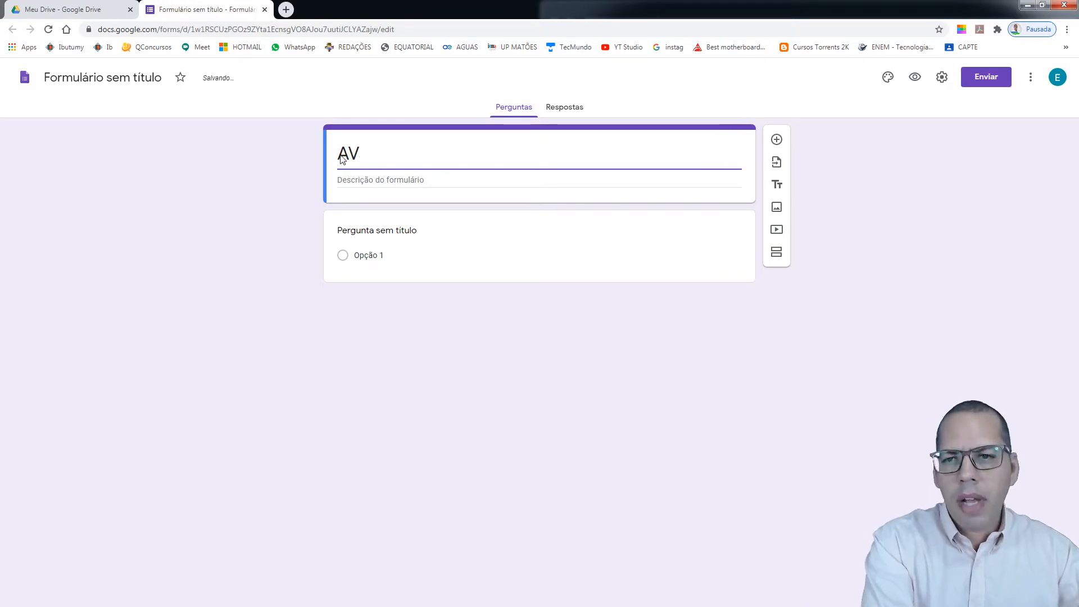
pyautogui.write('SIMULADO')
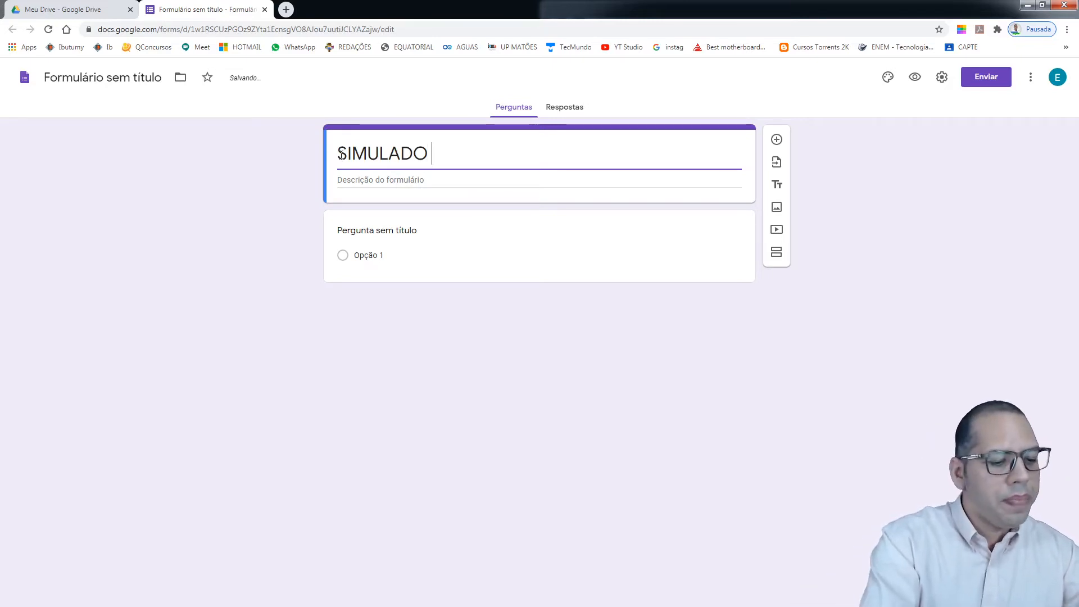
pyautogui.write(' 01')
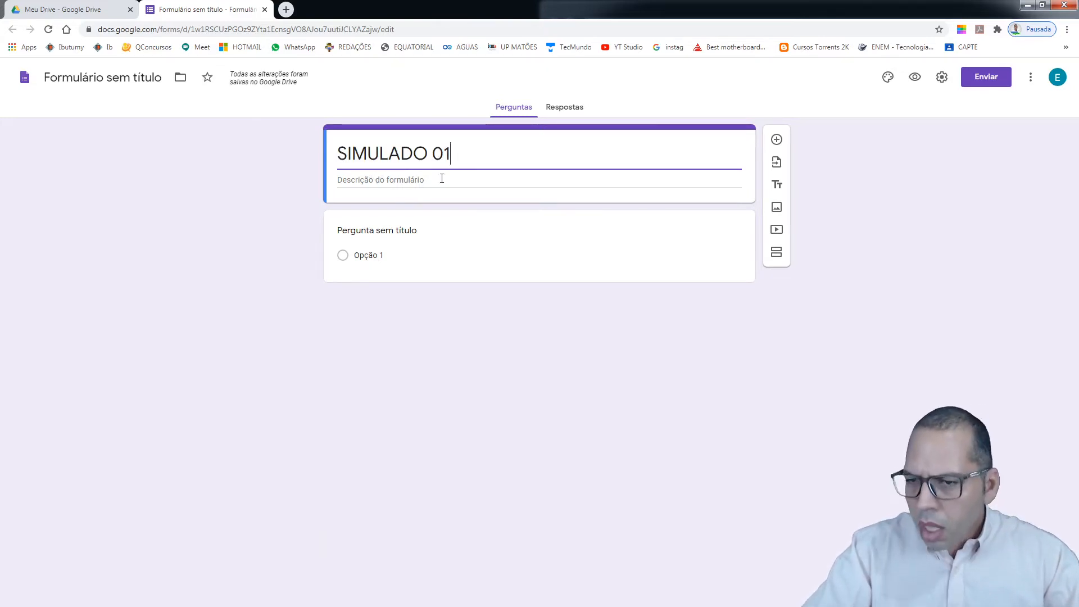
pyautogui.click(677, 200)
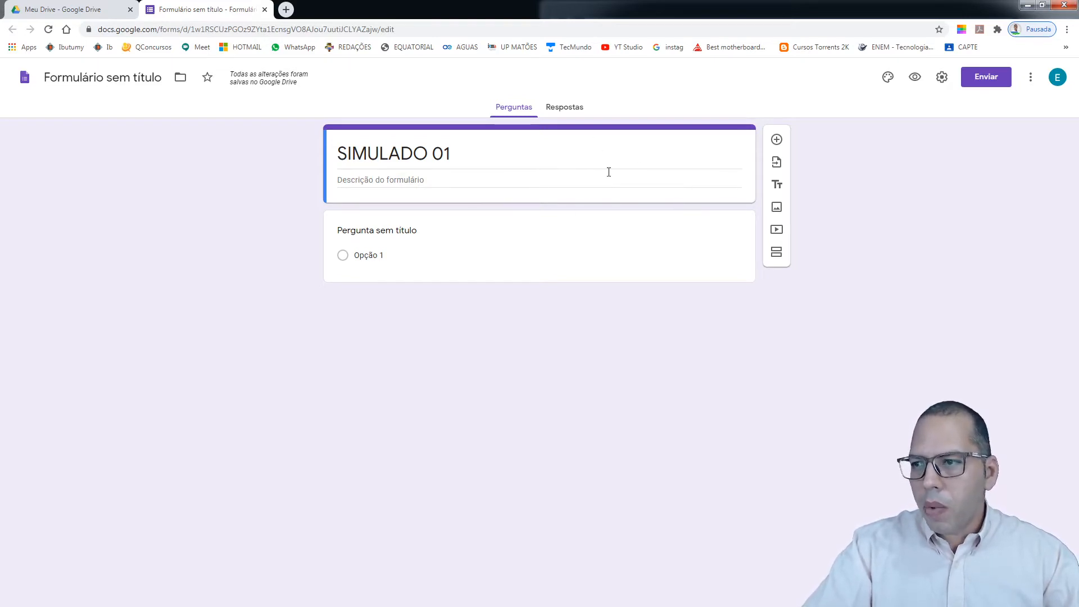
pyautogui.click(394, 178)
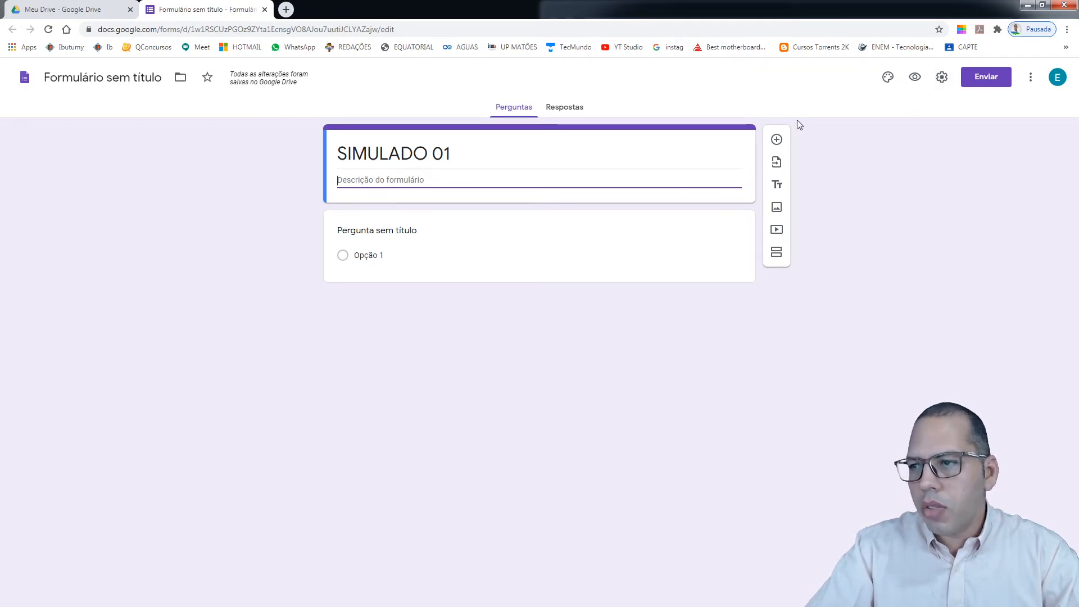
# Enable 'Coletar endereços de e-mail' on the settings' Geral tab and save
pyautogui.click(942, 79)
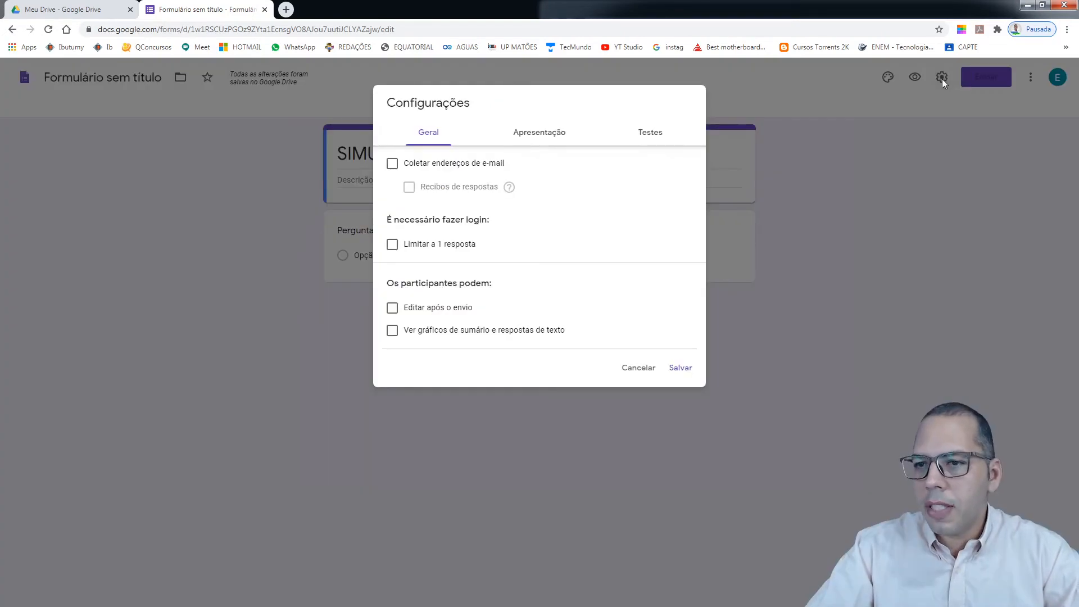
pyautogui.click(392, 164)
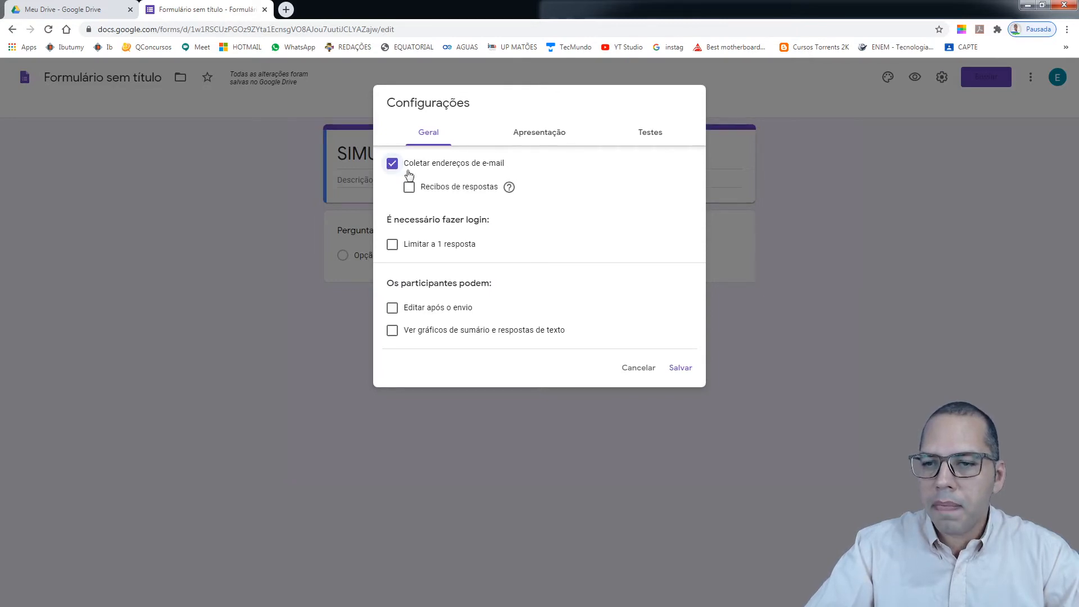
pyautogui.click(681, 369)
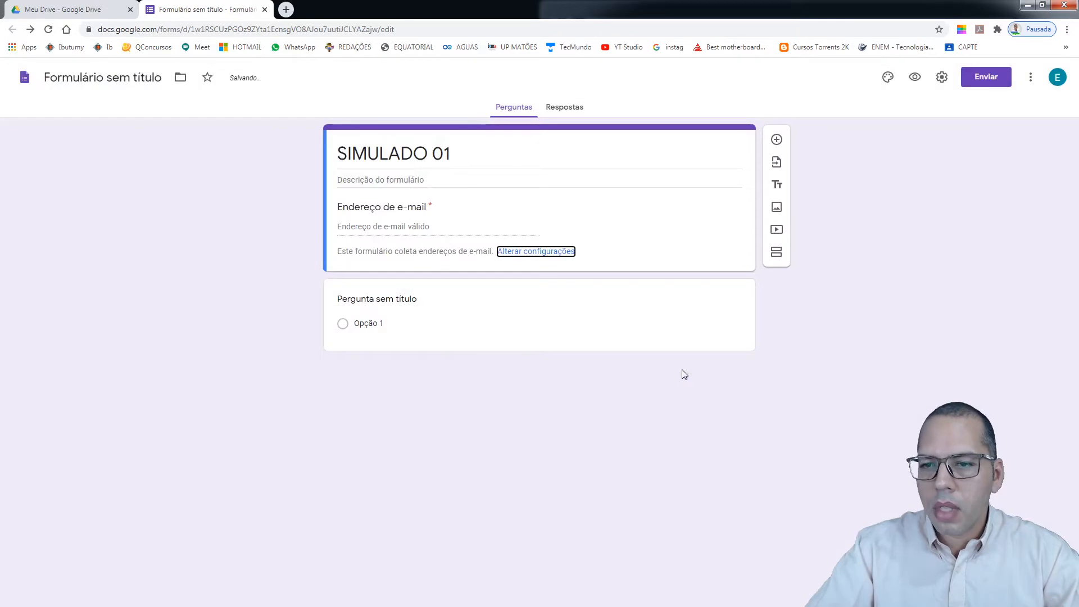
pyautogui.click(361, 227)
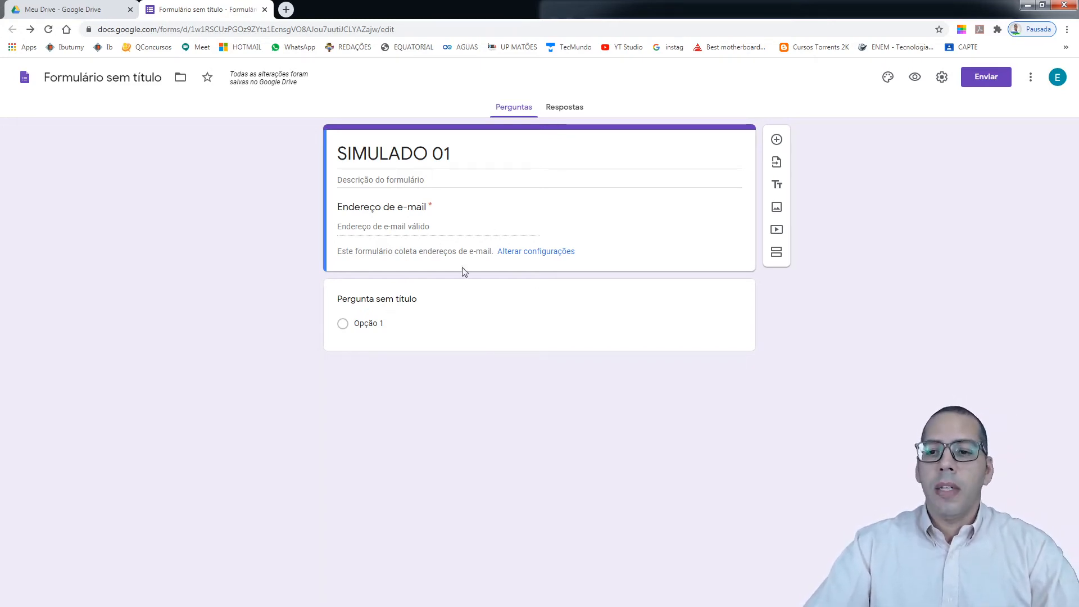
# Write the description 'Este simulado envolve questões de Português, Matemática e História'
pyautogui.click(381, 178)
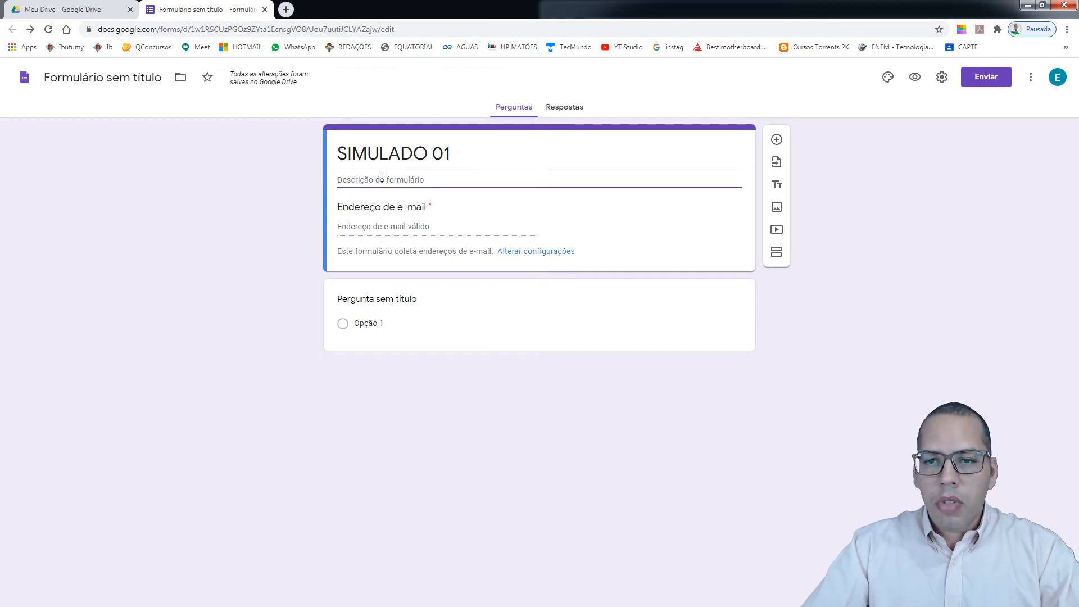
pyautogui.write('ES')
pyautogui.press('BackSpace')
pyautogui.press('BackSpace')
pyautogui.write('ES')
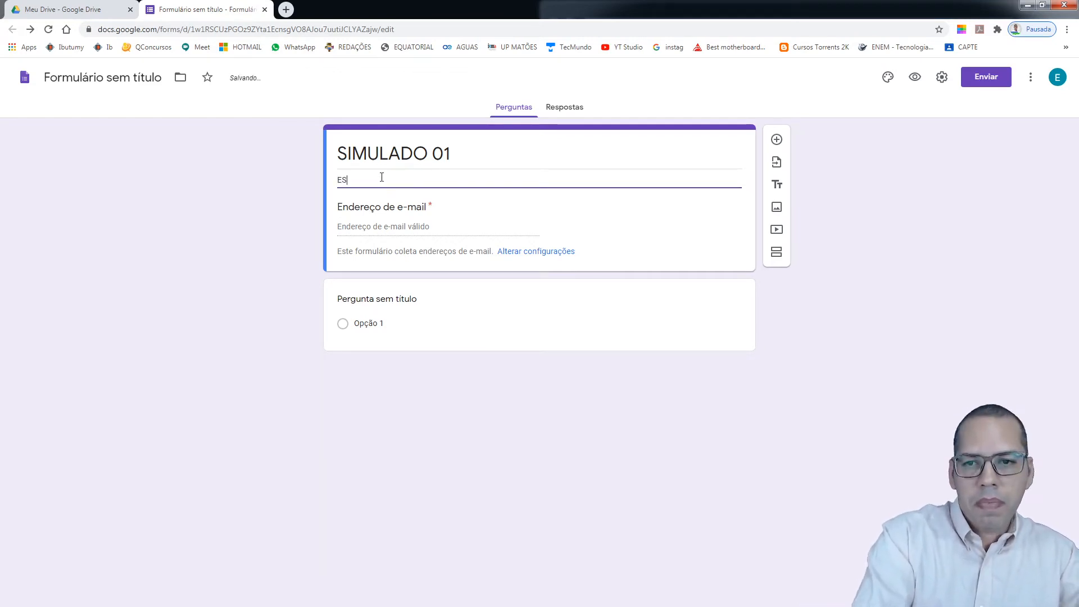
pyautogui.write('te ')
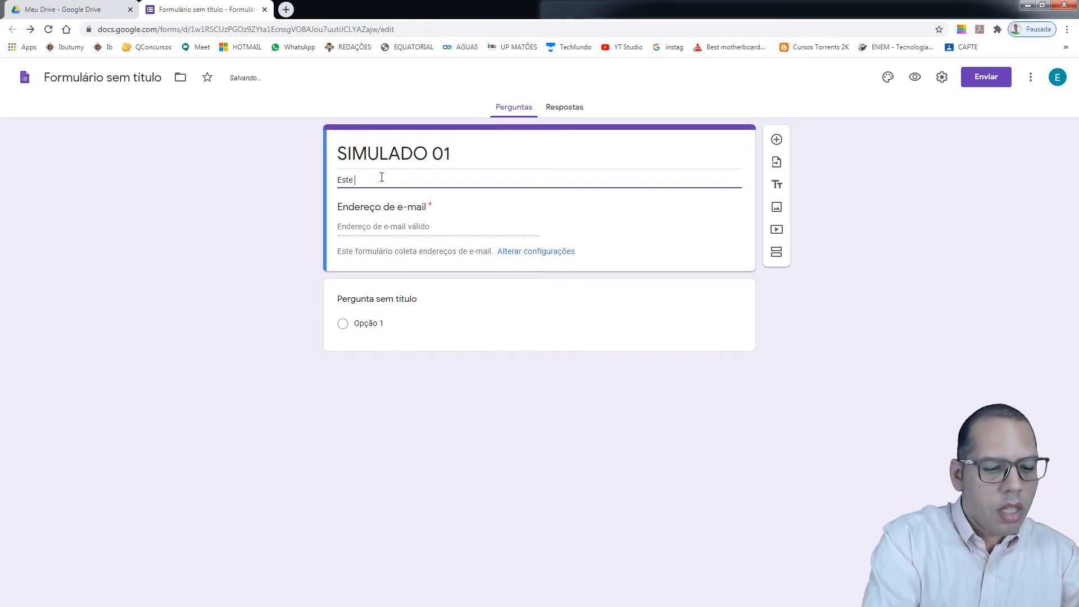
pyautogui.write('simulado envolve que')
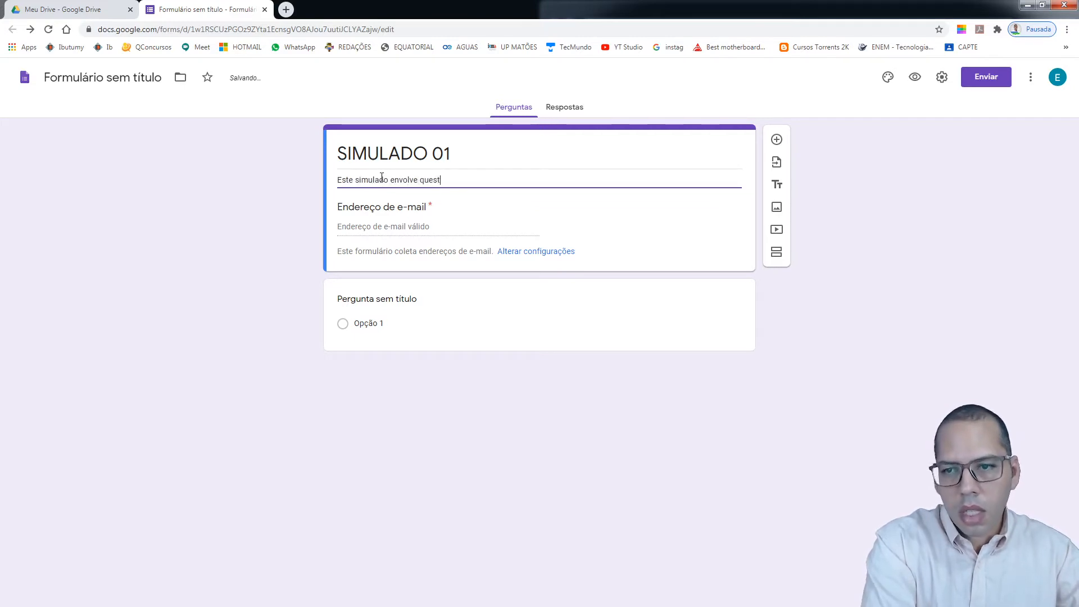
pyautogui.write('st')
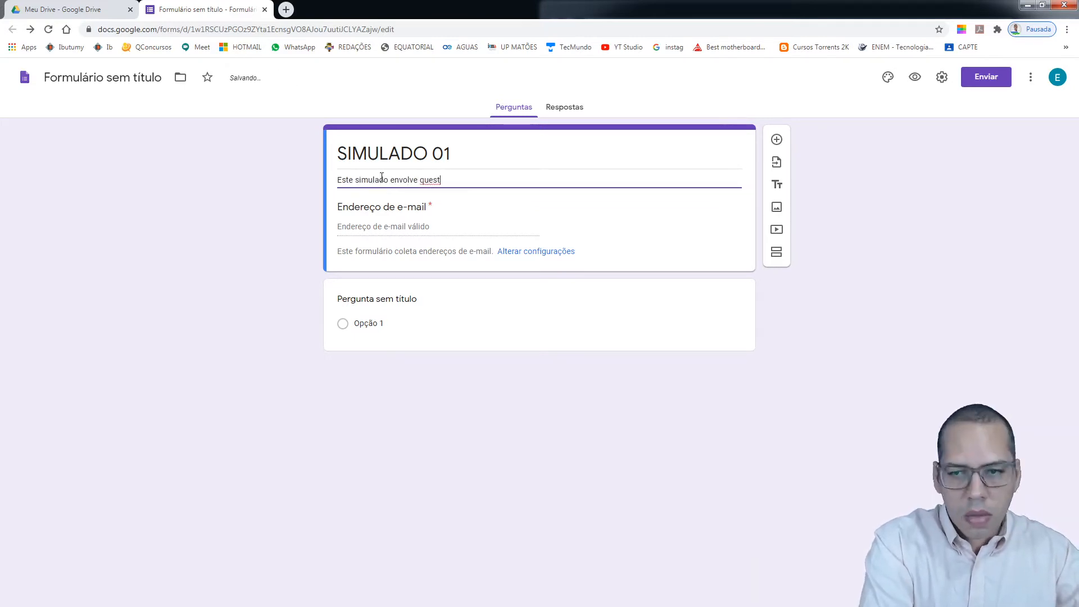
pyautogui.write('ões de')
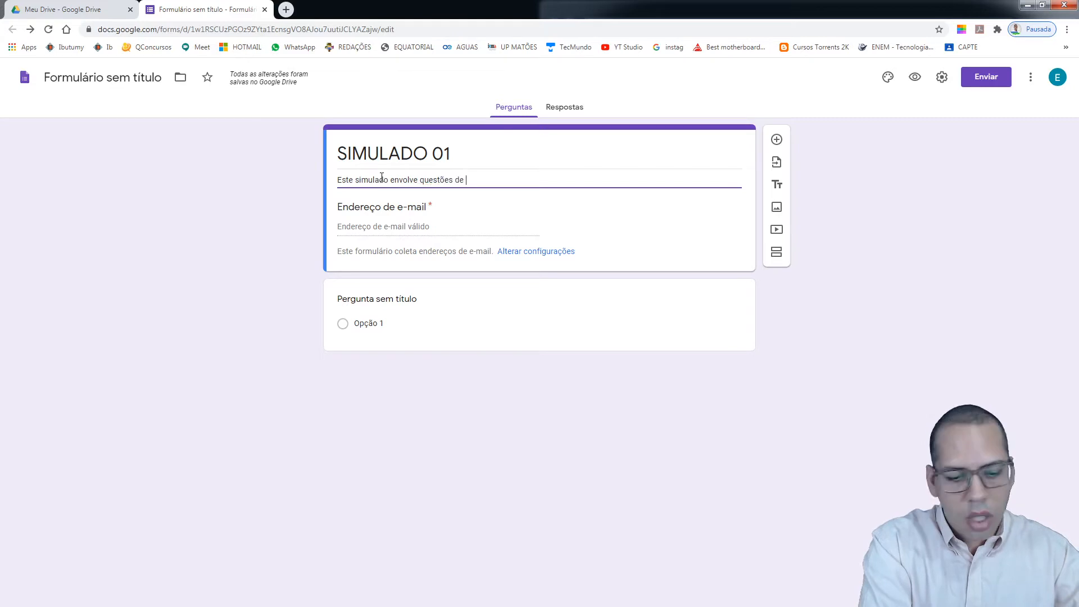
pyautogui.write(' Português')
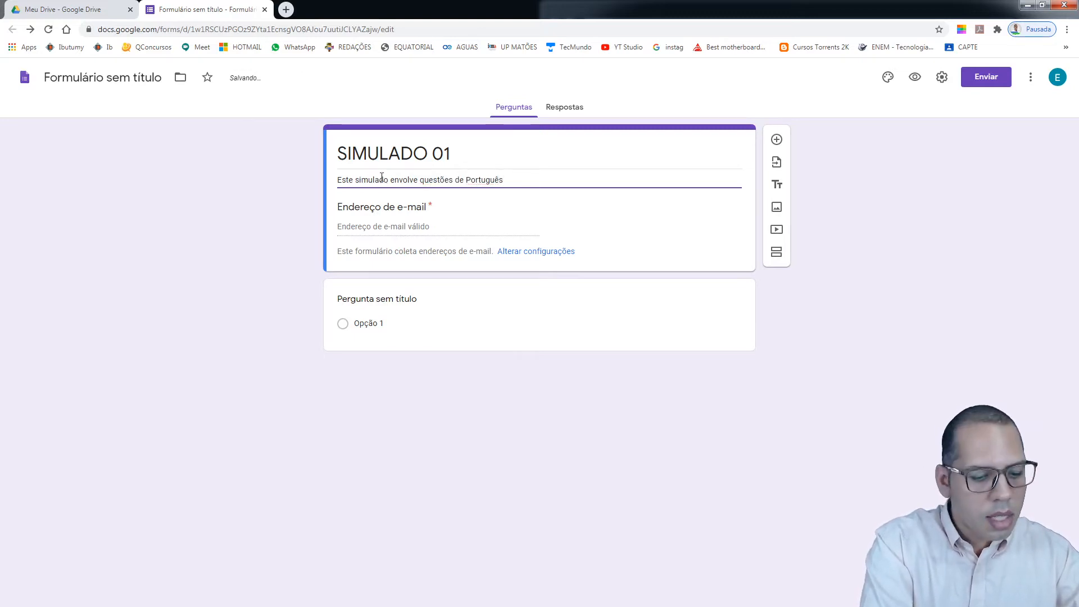
pyautogui.write(', Matem')
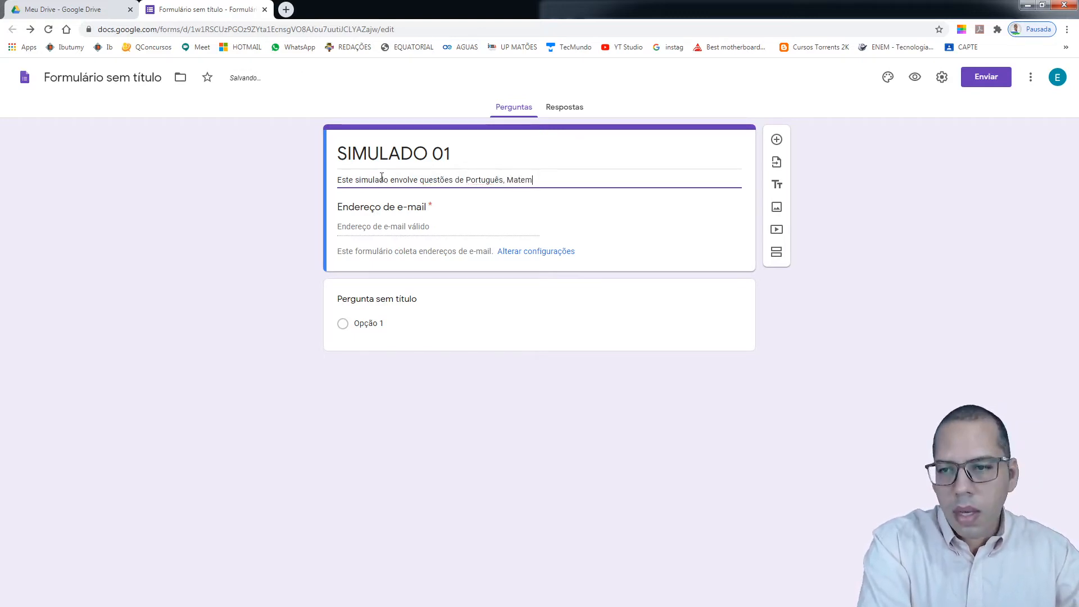
pyautogui.write('ática')
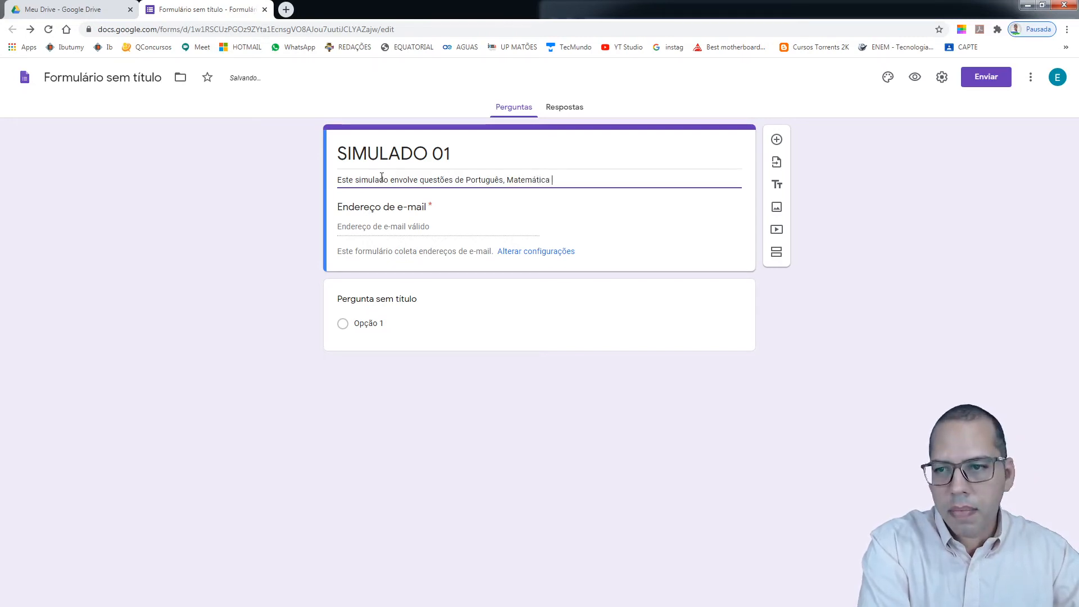
pyautogui.write(' e História')
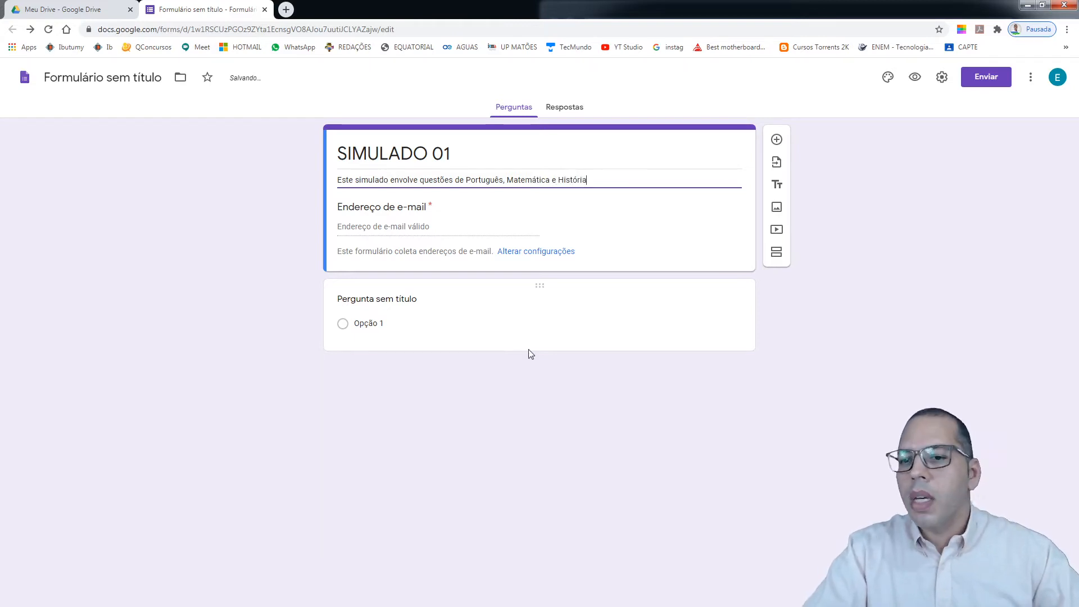
pyautogui.click(578, 287)
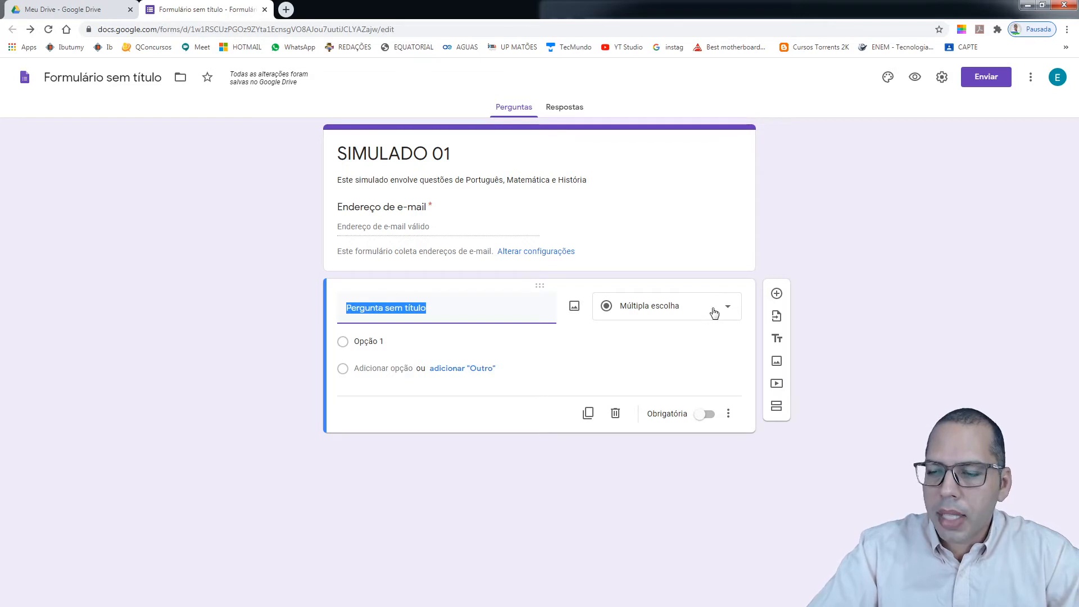
# Keep the first question as Múltipla escolha, titled 'Qual das opções abaixo é uma fruta'
pyautogui.click(732, 310)
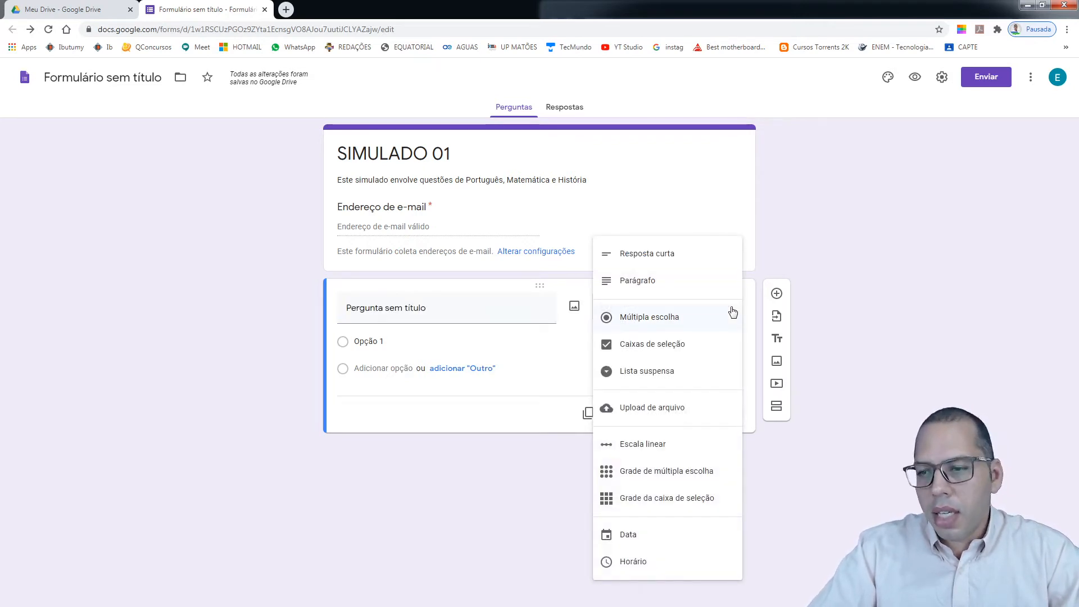
pyautogui.click(656, 320)
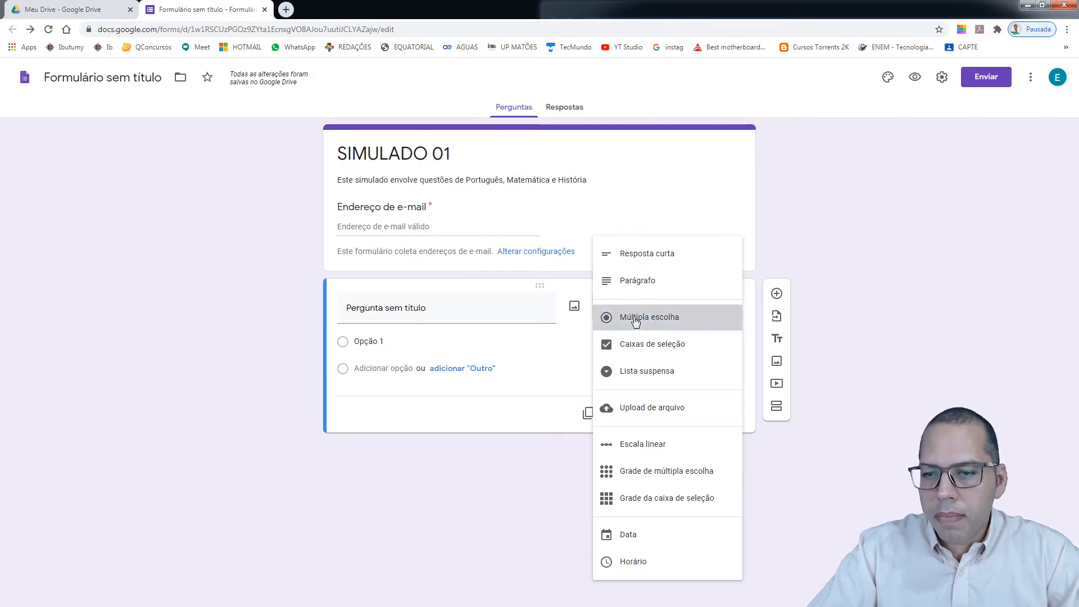
pyautogui.click(367, 343)
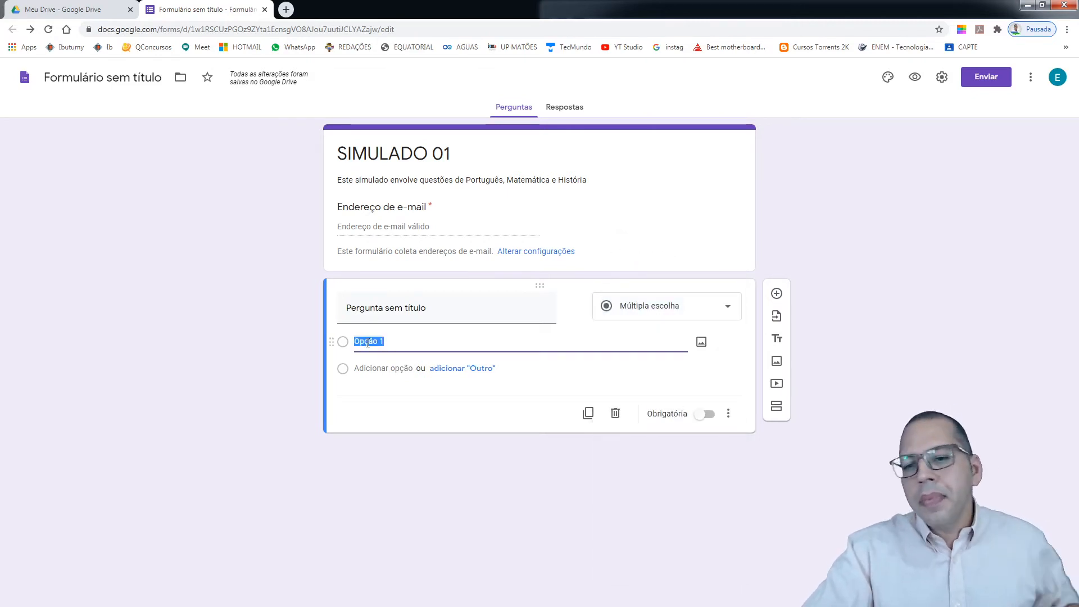
pyautogui.write('a')
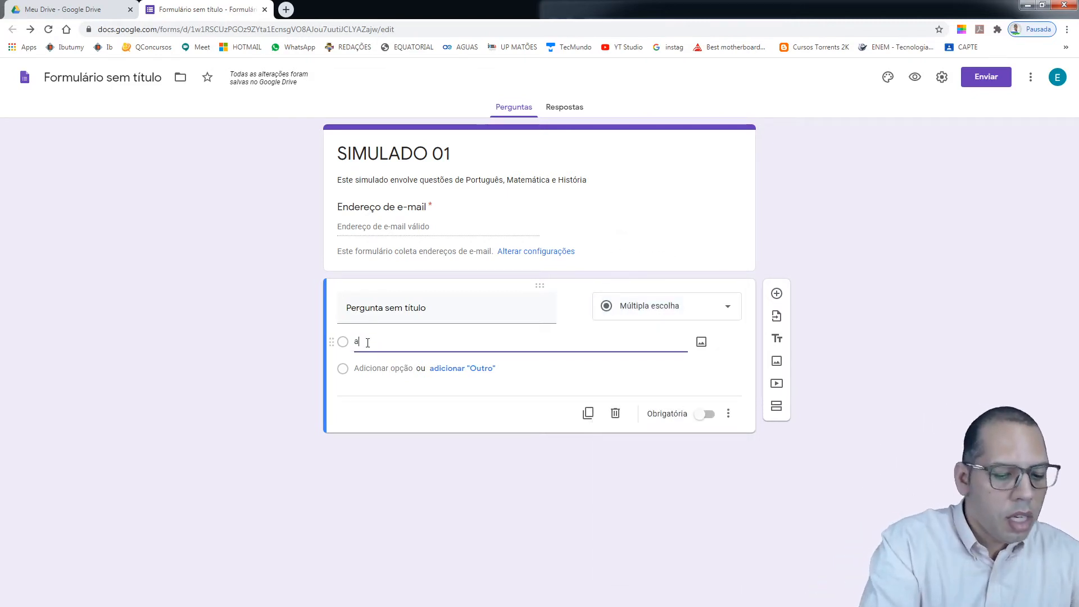
pyautogui.click(382, 310)
pyautogui.write('Qual das a')
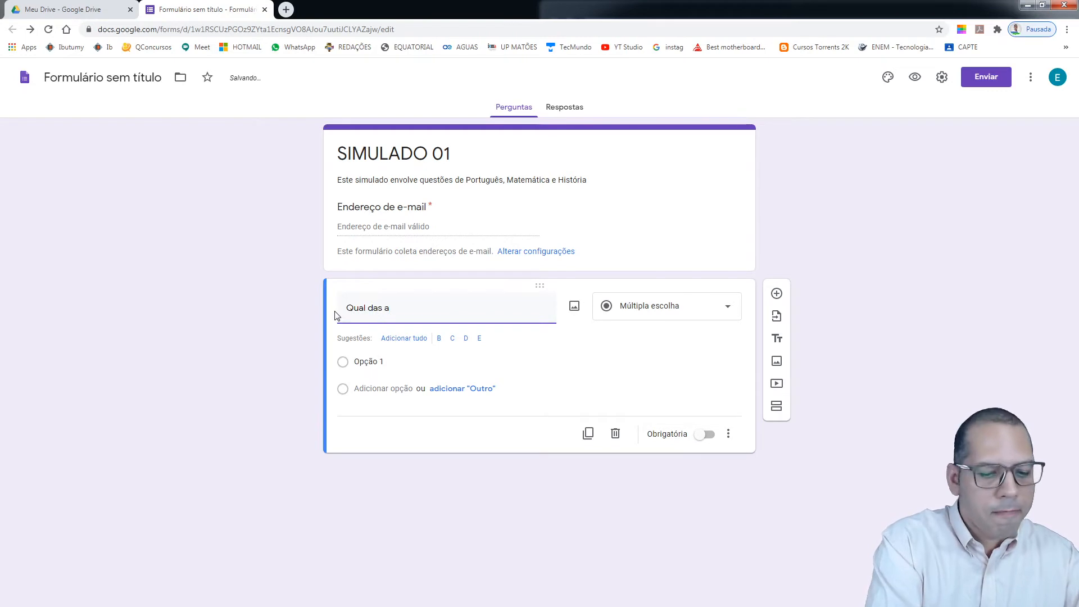
pyautogui.press('BackSpace')
pyautogui.write('opçõ')
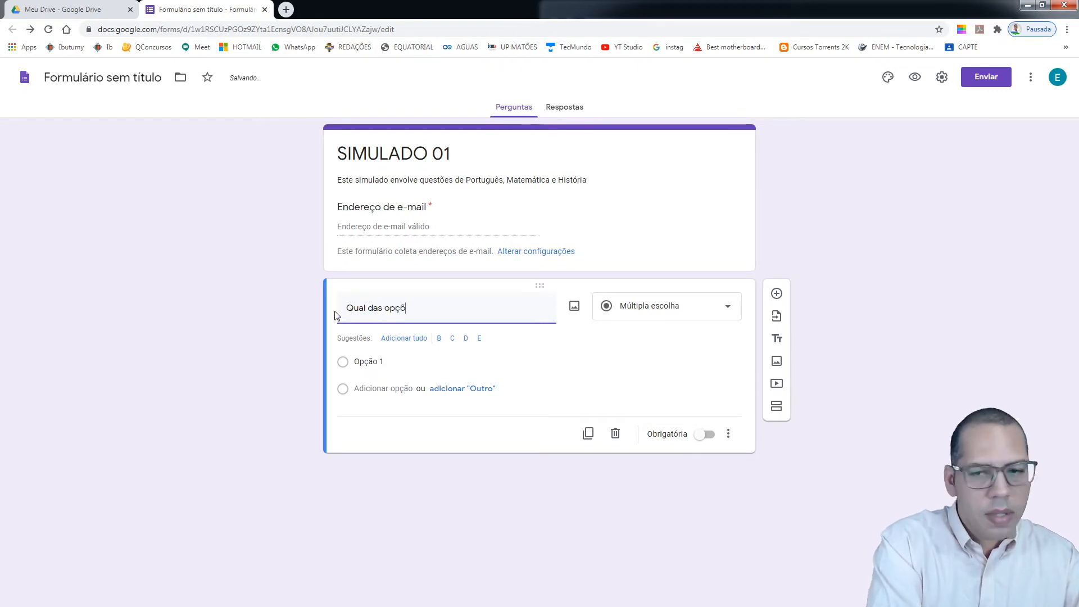
pyautogui.write('es abaixo ')
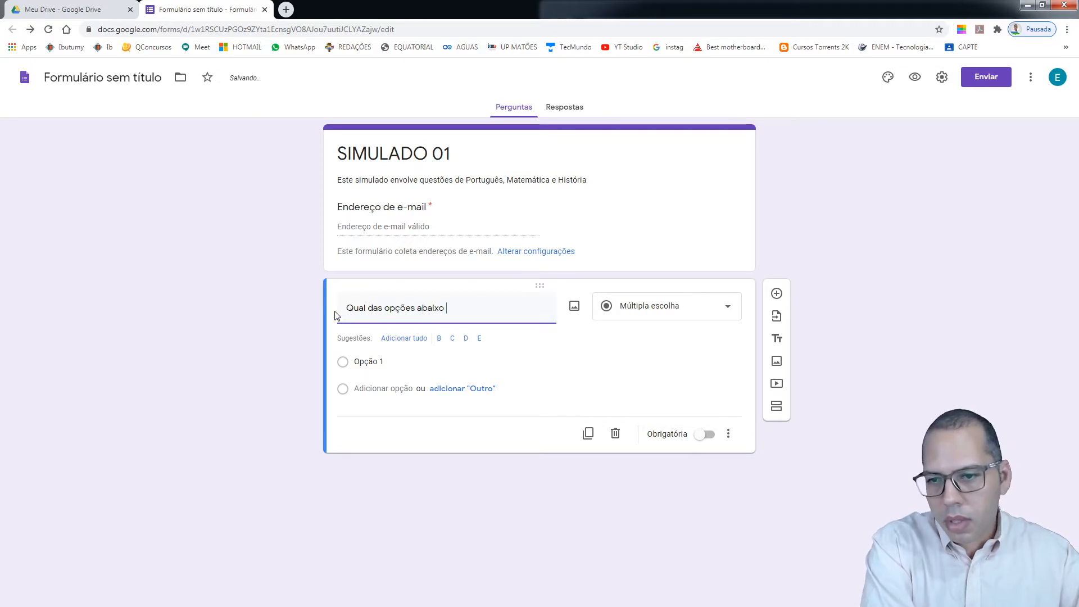
pyautogui.write('é')
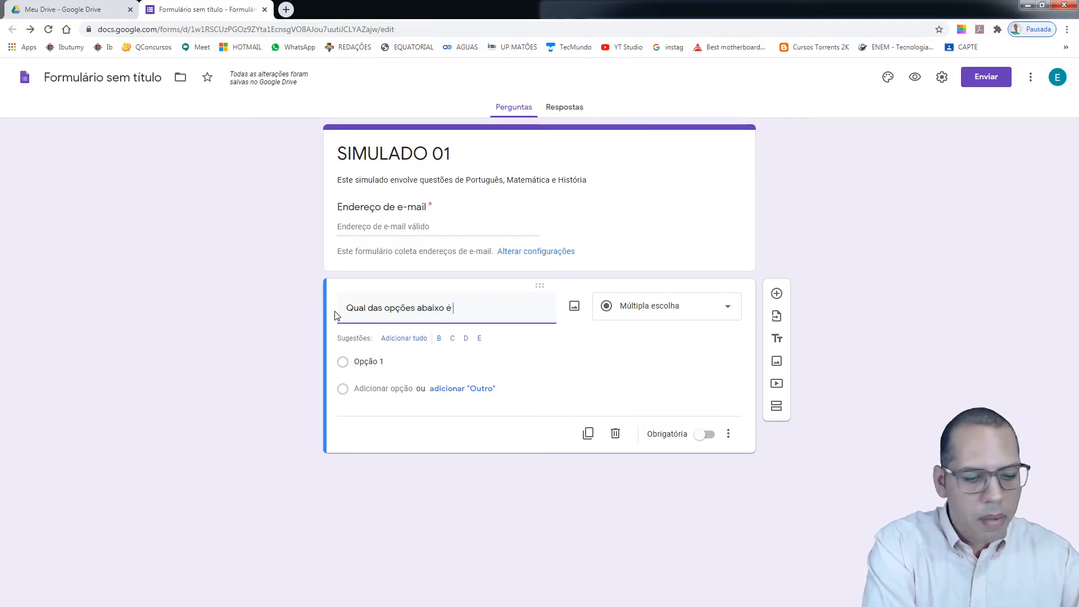
pyautogui.write(' uma fruta')
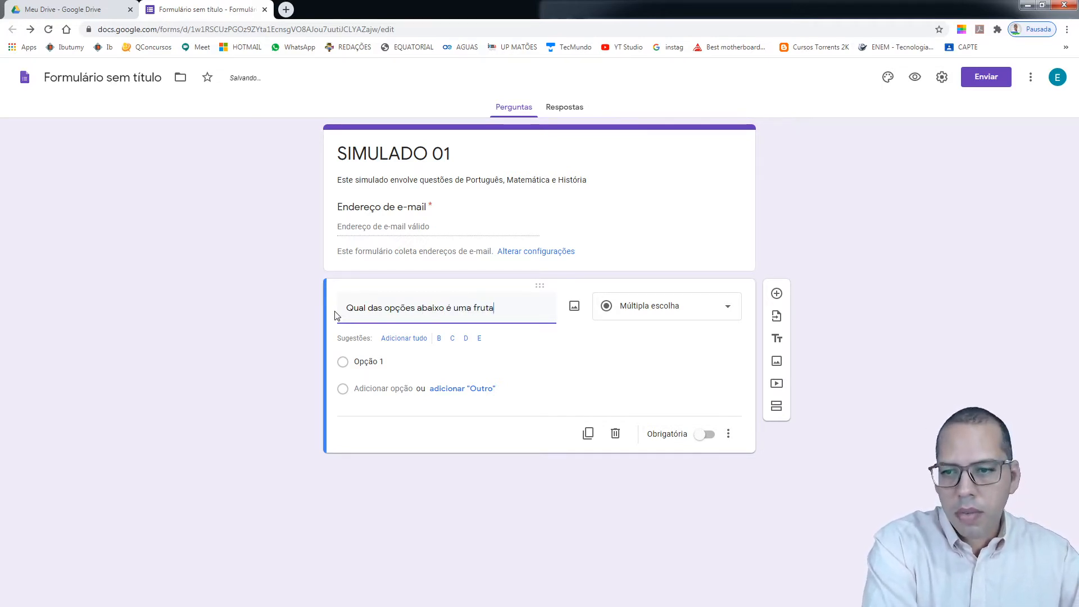
# Enter the first three answer options: Manga, Ovo and Bolo
pyautogui.click(371, 360)
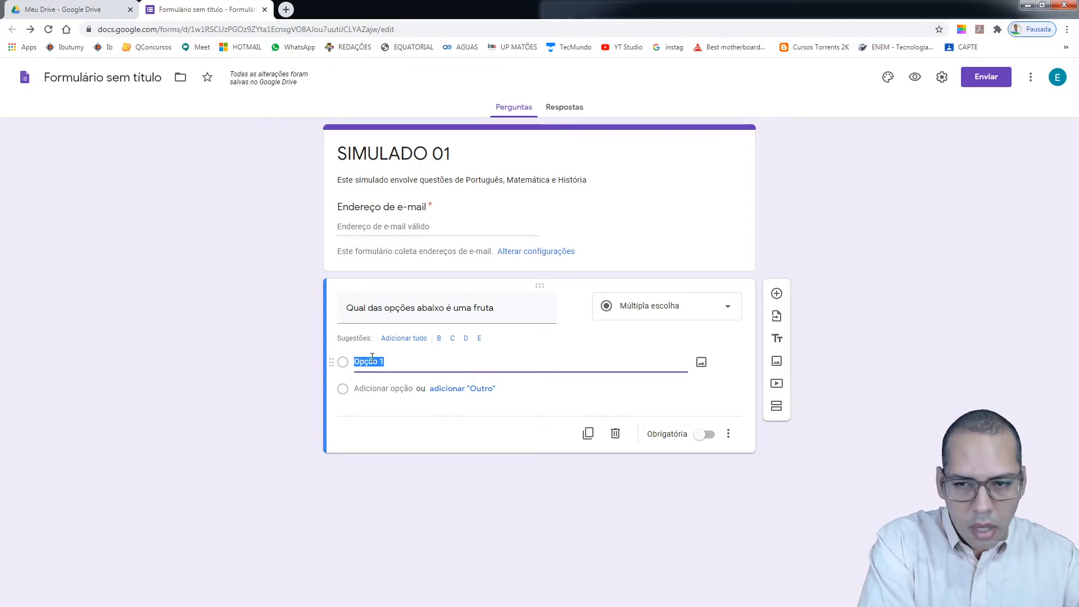
pyautogui.write('Manga')
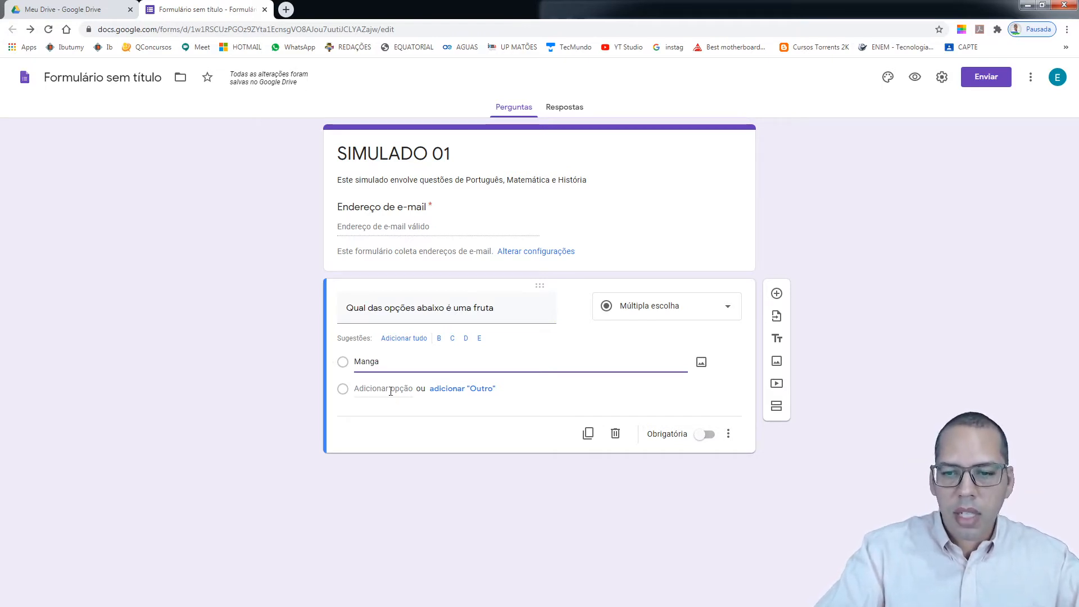
pyautogui.click(382, 388)
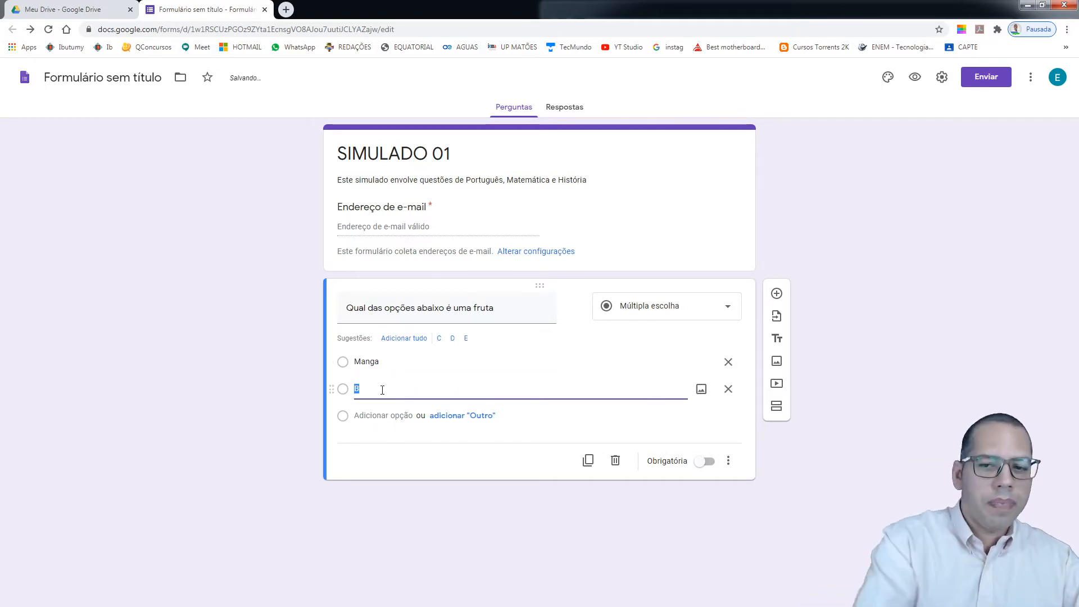
pyautogui.write('Ovo')
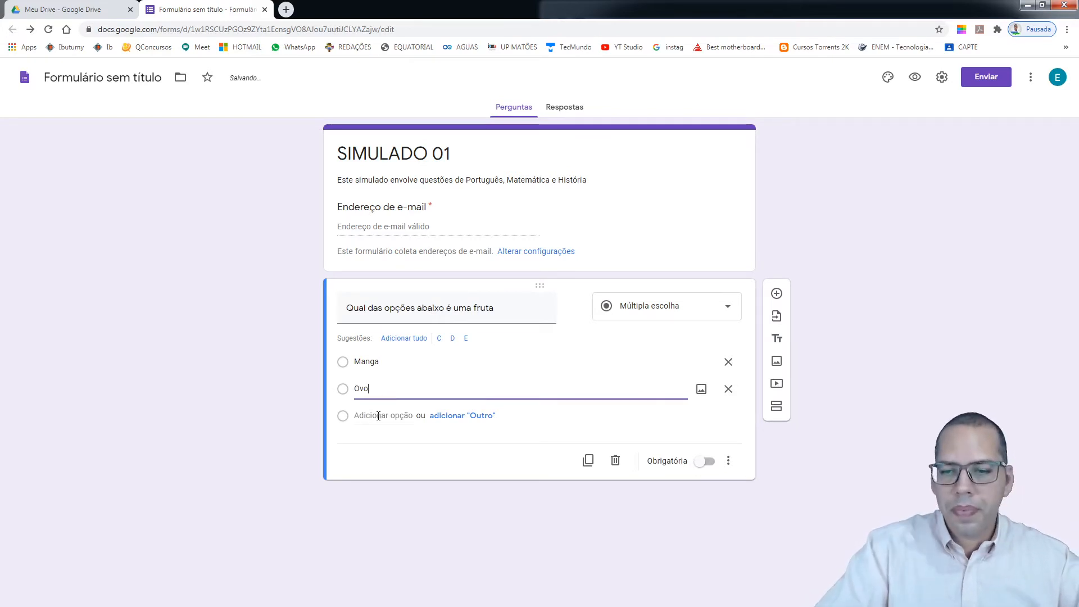
pyautogui.click(381, 415)
pyautogui.write('Bolo')
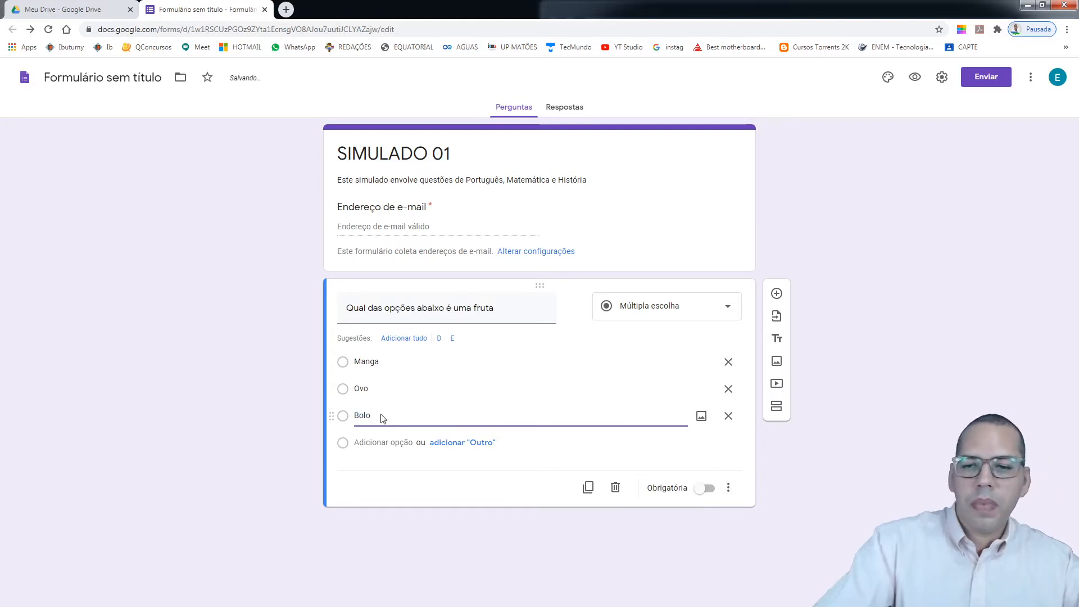
# Add the remaining answer options Pepino and Tomate
pyautogui.click(381, 443)
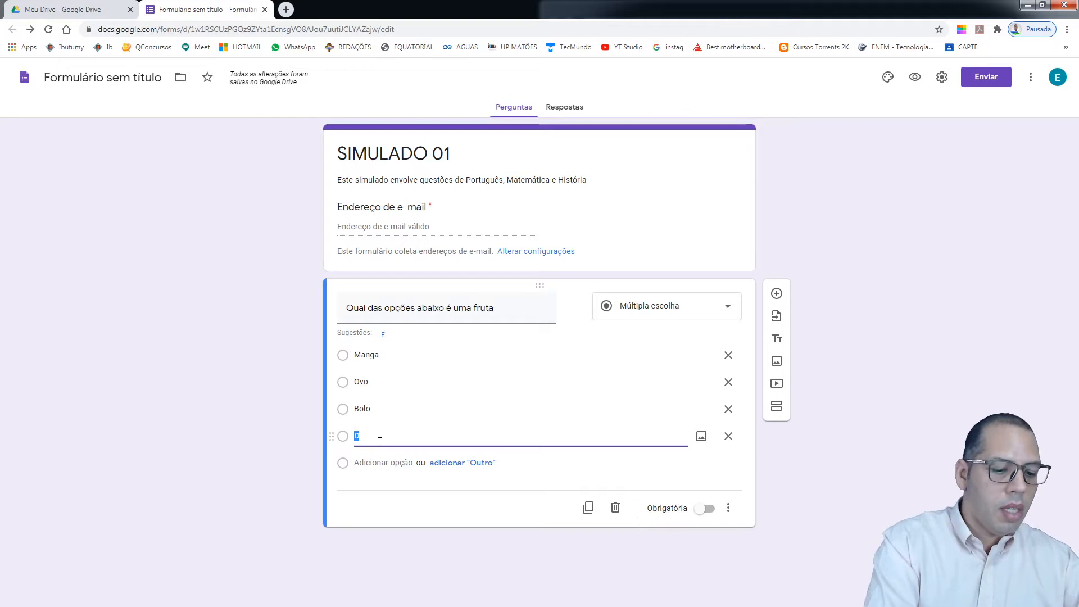
pyautogui.write('Pepe')
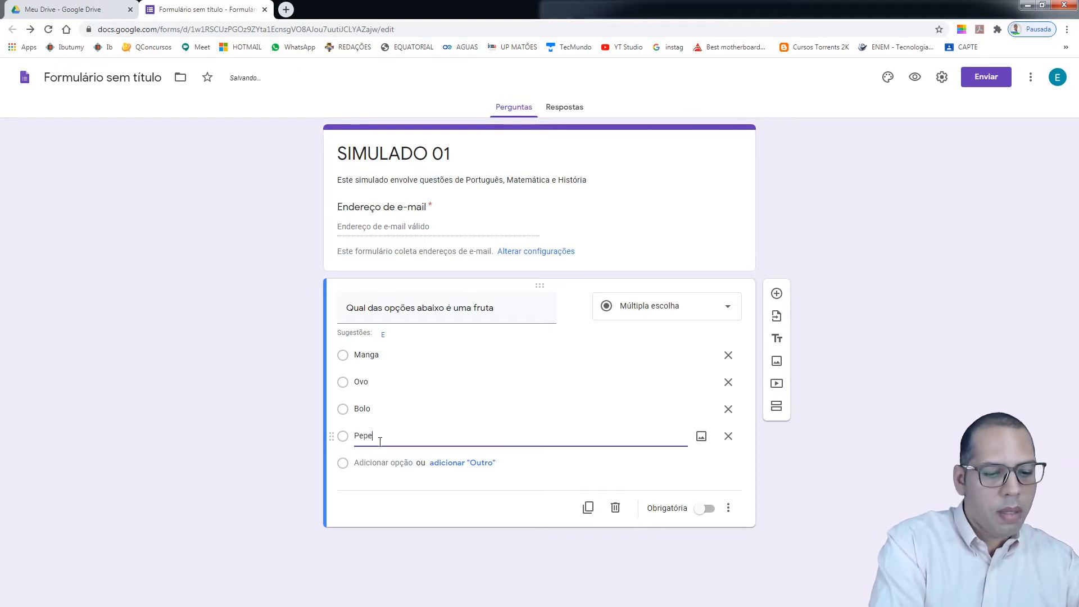
pyautogui.write('in')
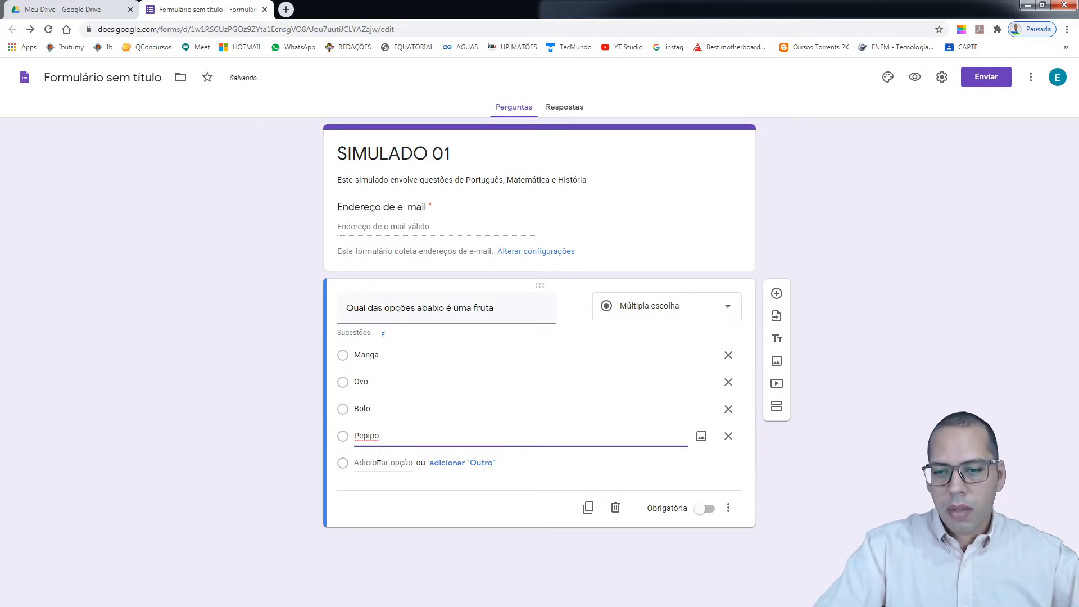
pyautogui.press('BackSpace')
pyautogui.press('BackSpace')
pyautogui.write('no')
pyautogui.click(386, 462)
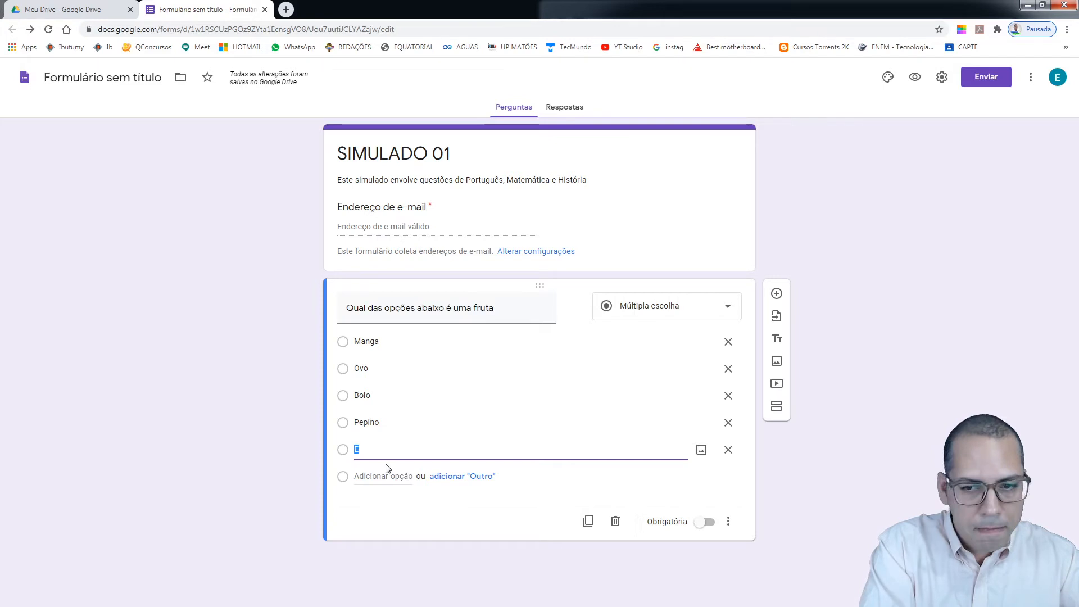
pyautogui.write('Tomate')
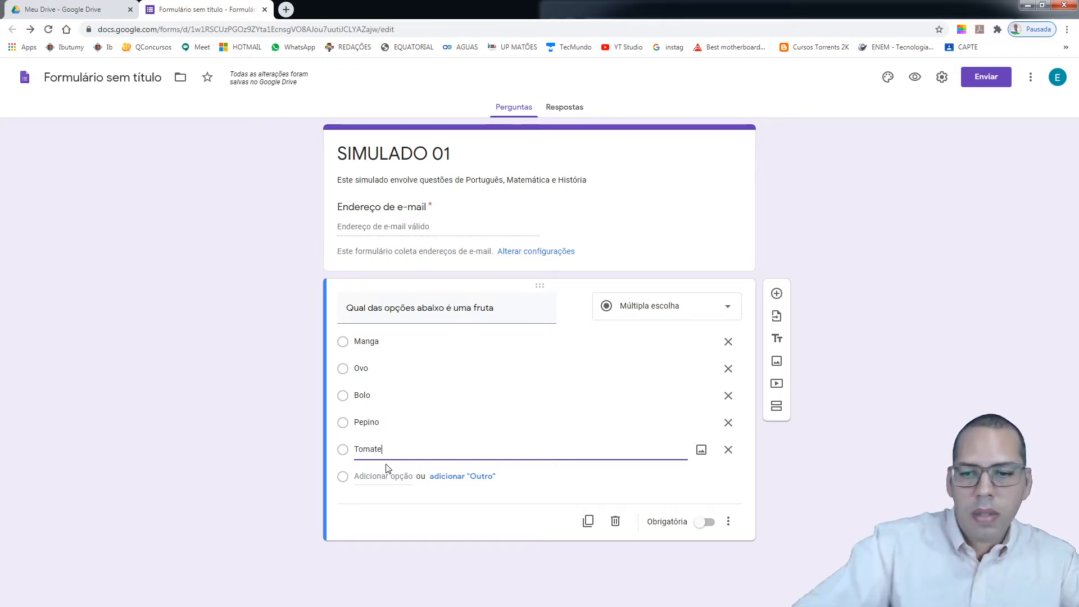
pyautogui.click(416, 508)
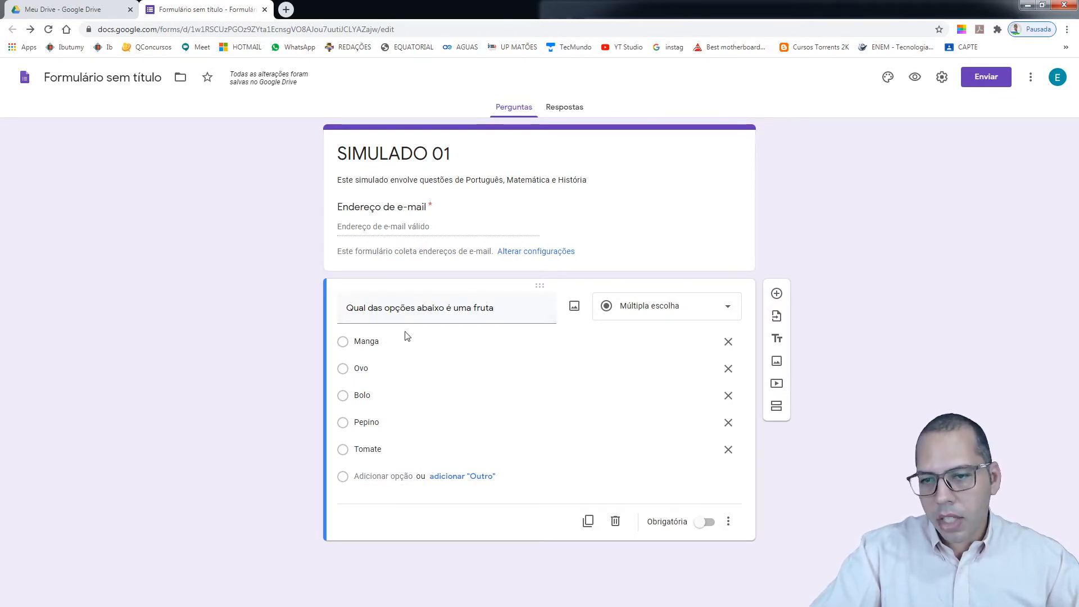
pyautogui.tripleClick(352, 310)
# Prefix the fruit question's title with '01-' and switch on Obrigatória
pyautogui.click(349, 308)
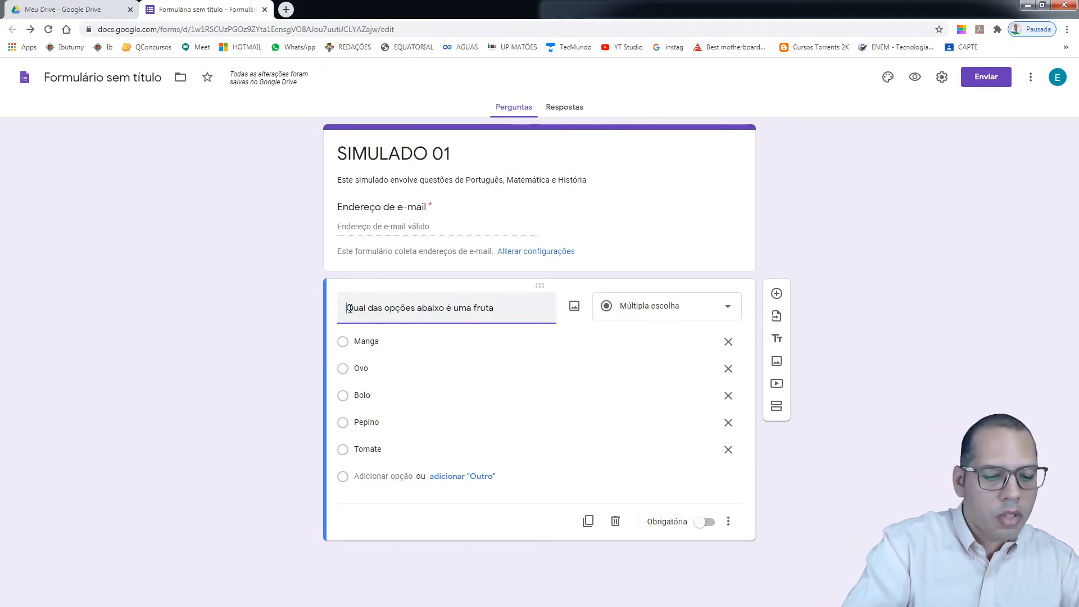
pyautogui.write('01-')
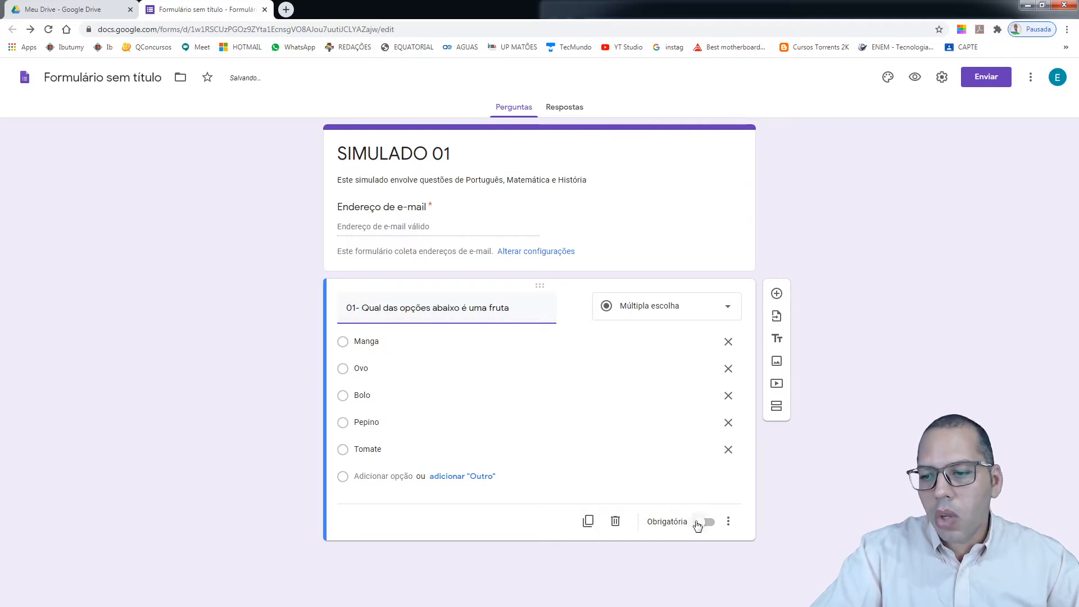
pyautogui.click(702, 524)
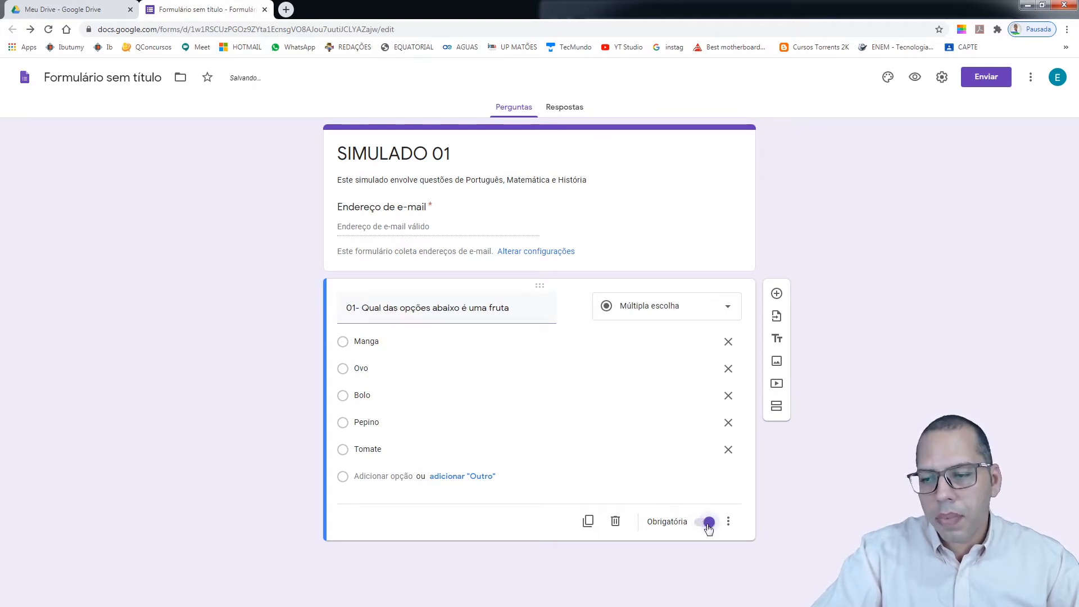
pyautogui.click(704, 524)
pyautogui.click(704, 525)
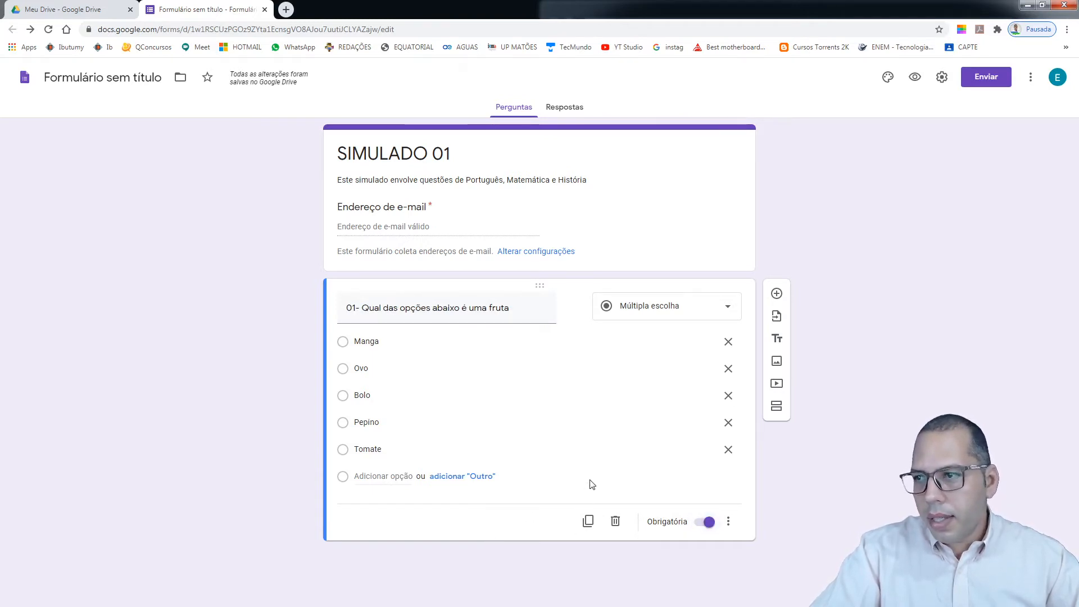
pyautogui.click(943, 82)
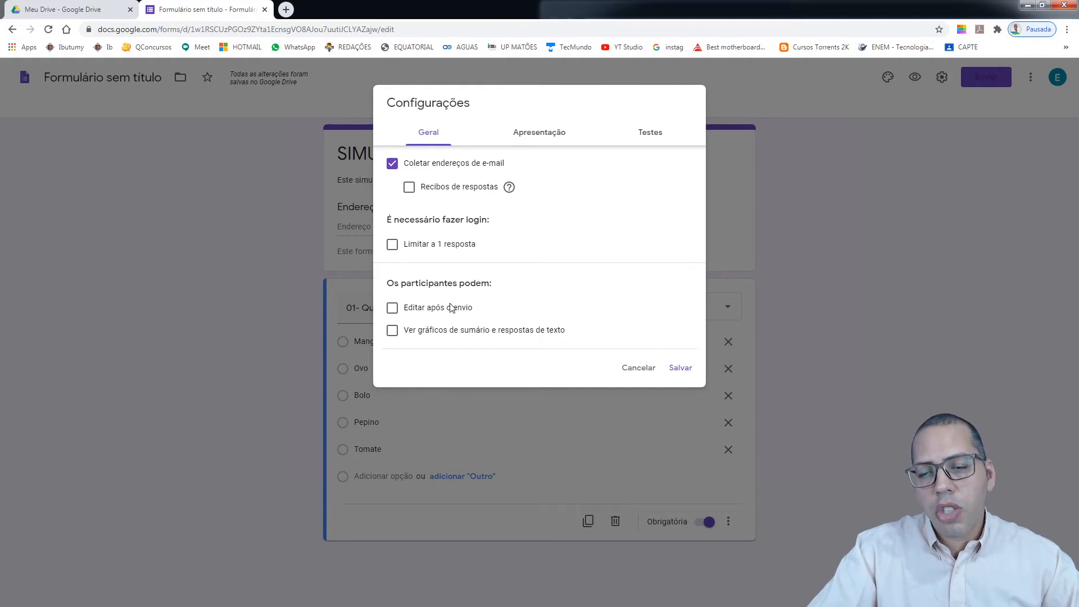
# Under Apresentação, show a progress bar and enter confirmation message 'Obrigado por ter respondido. Boa Sorte!'
pyautogui.click(541, 134)
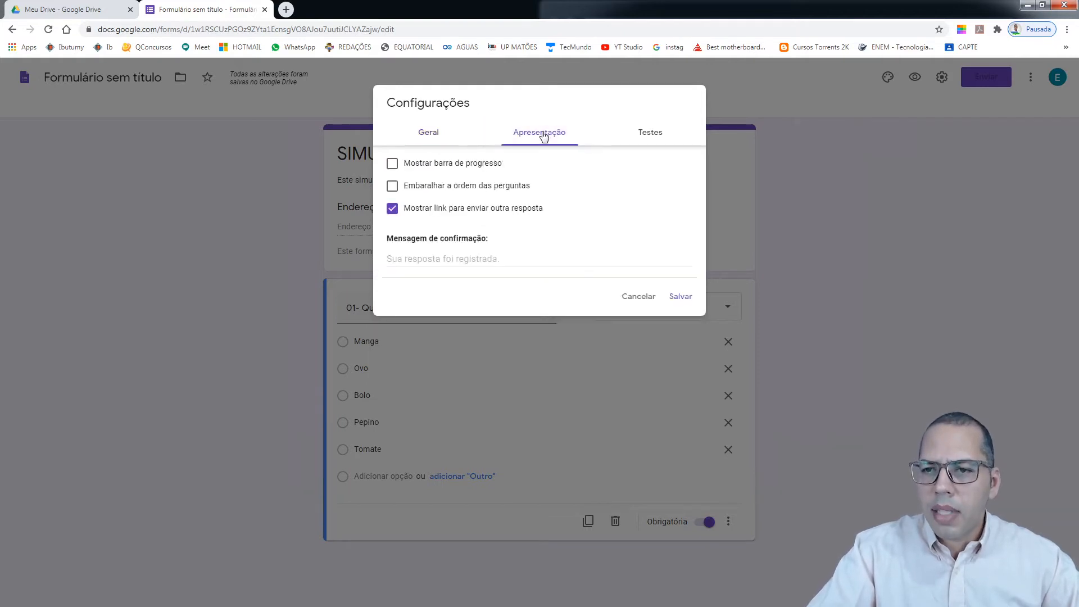
pyautogui.click(436, 166)
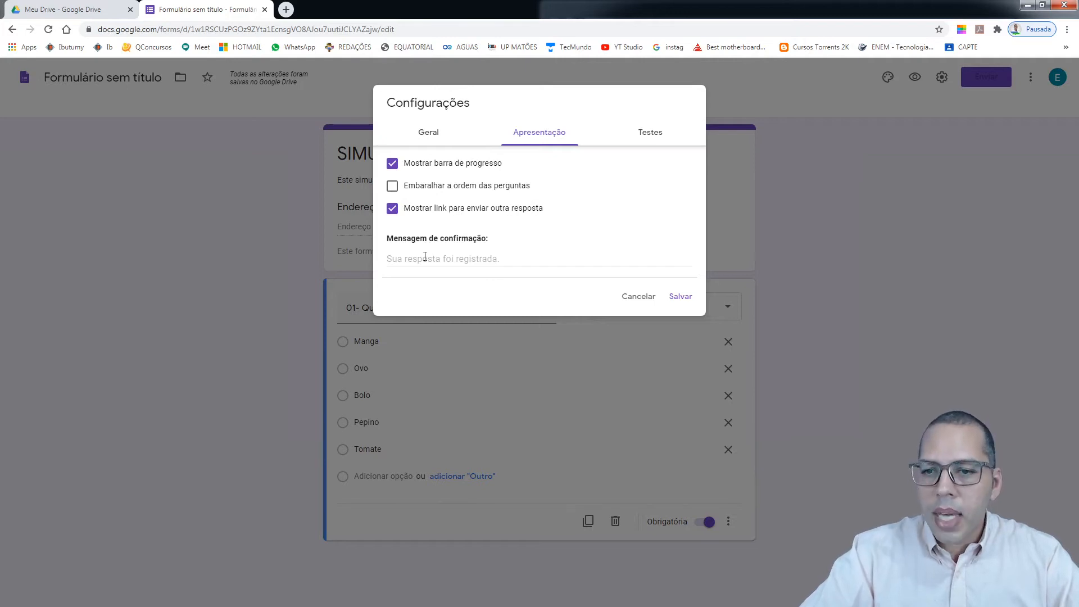
pyautogui.click(425, 256)
pyautogui.moveTo(416, 239); pyautogui.dragTo(493, 241)
pyautogui.click(475, 259)
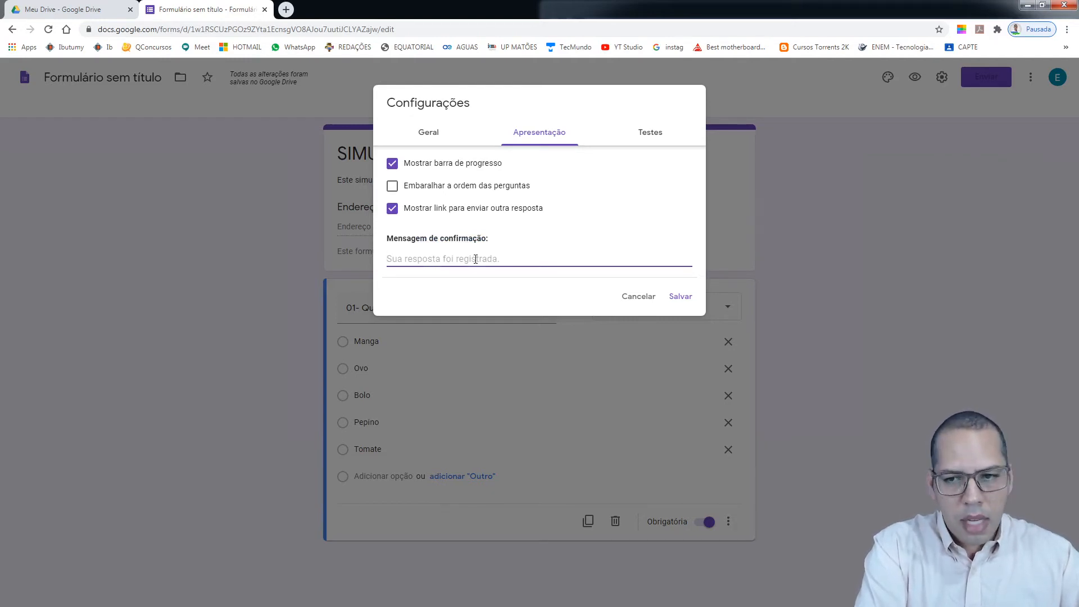
pyautogui.write('Obr')
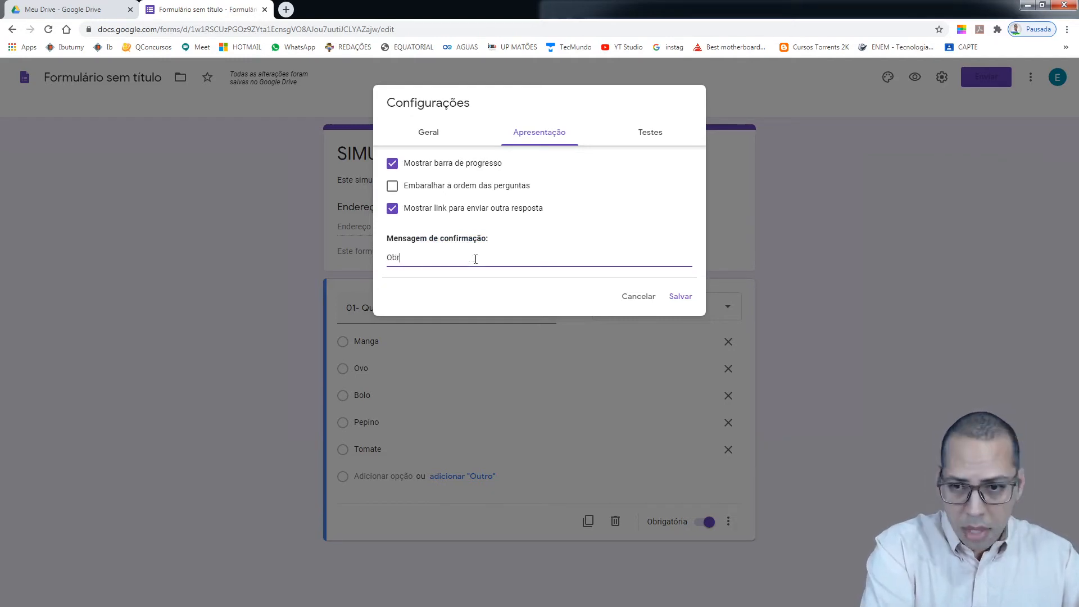
pyautogui.write('igado por')
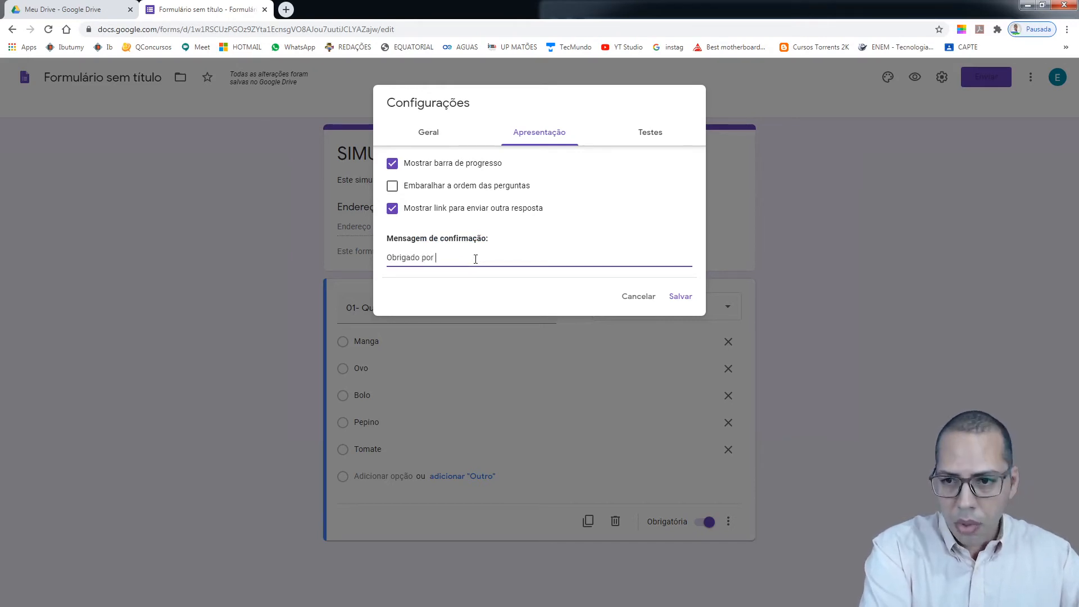
pyautogui.write(' ter respo')
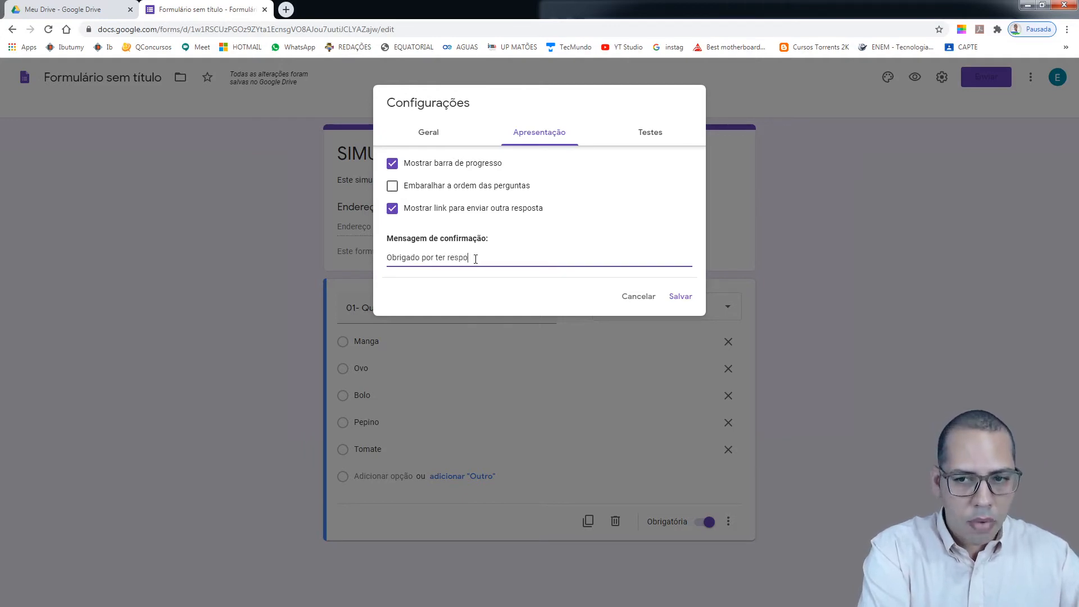
pyautogui.write('ndido')
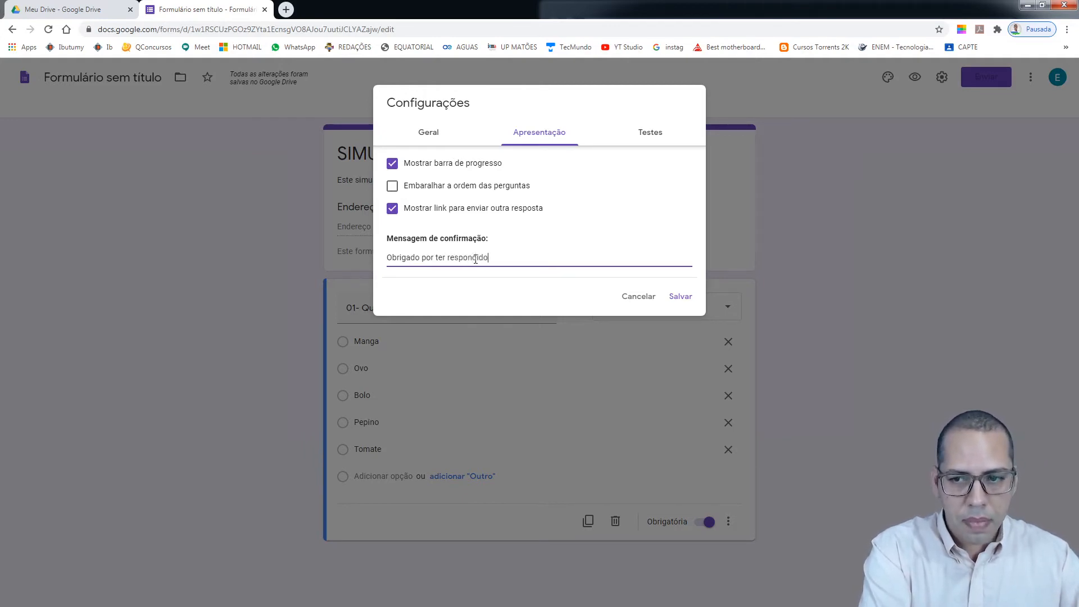
pyautogui.write('. B')
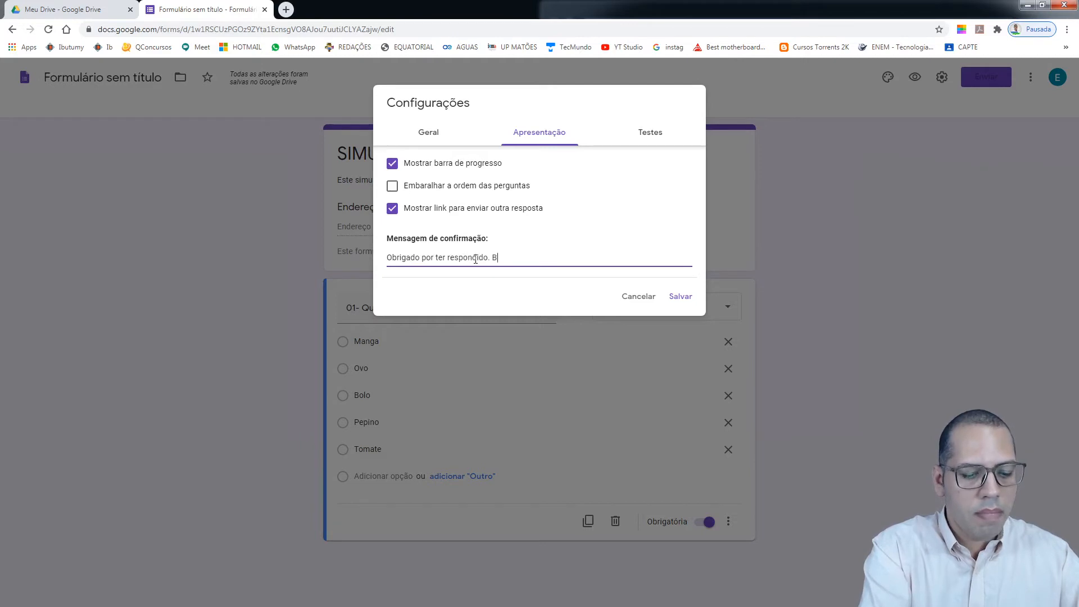
pyautogui.write('oa Sorte!')
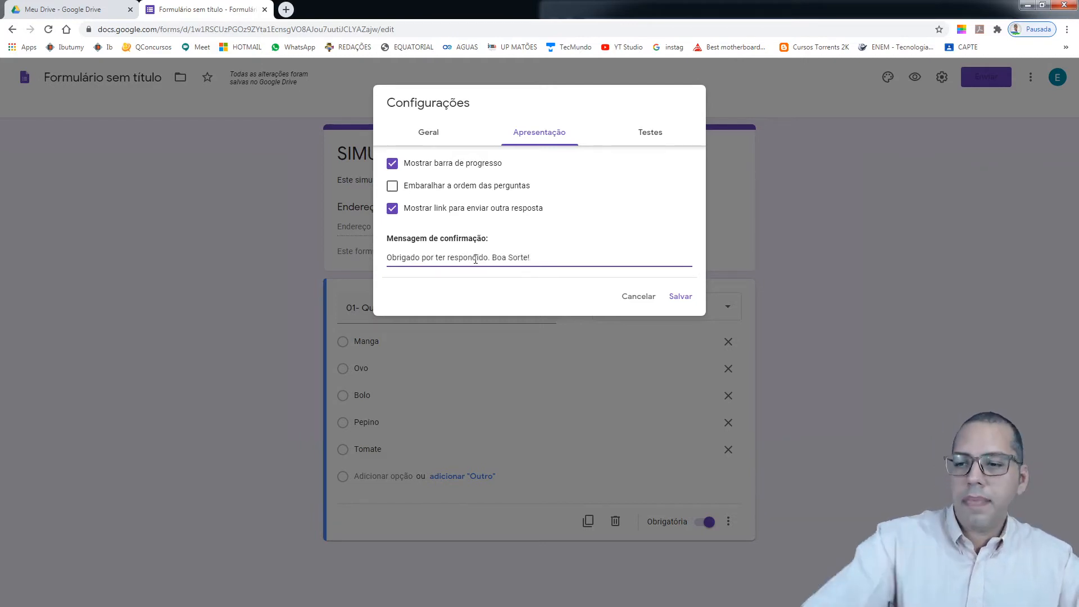
pyautogui.click(652, 133)
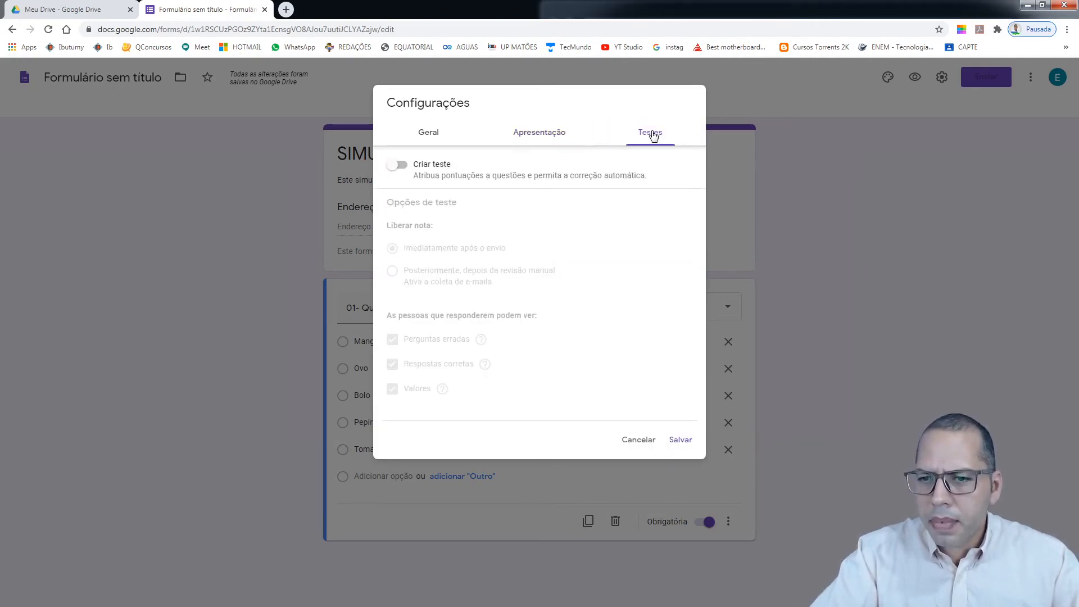
# Switch on Criar teste with grades released immediately, and save the settings
pyautogui.click(397, 165)
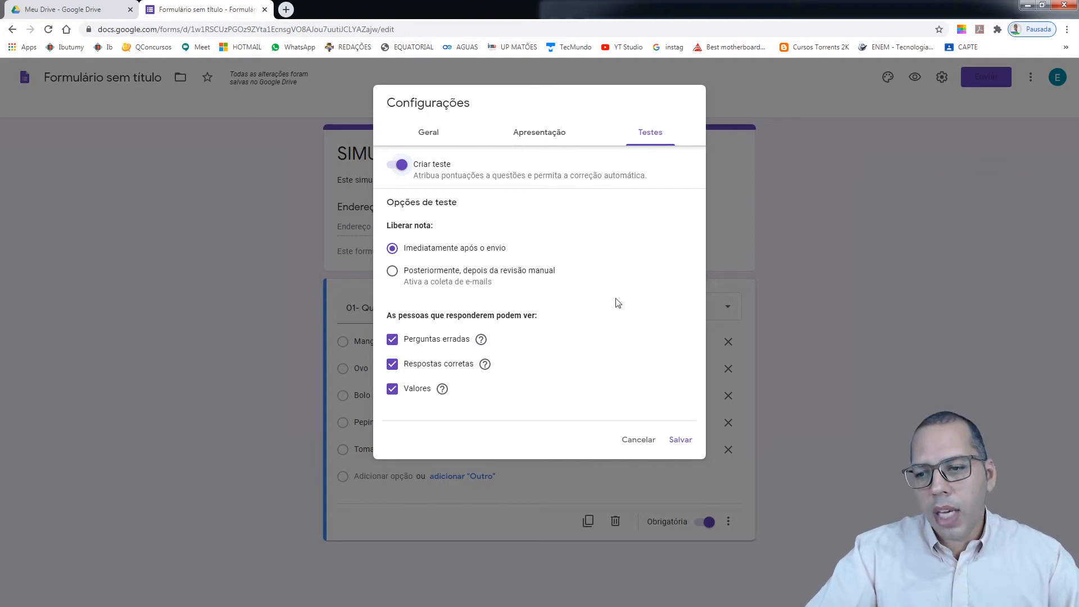
pyautogui.click(681, 441)
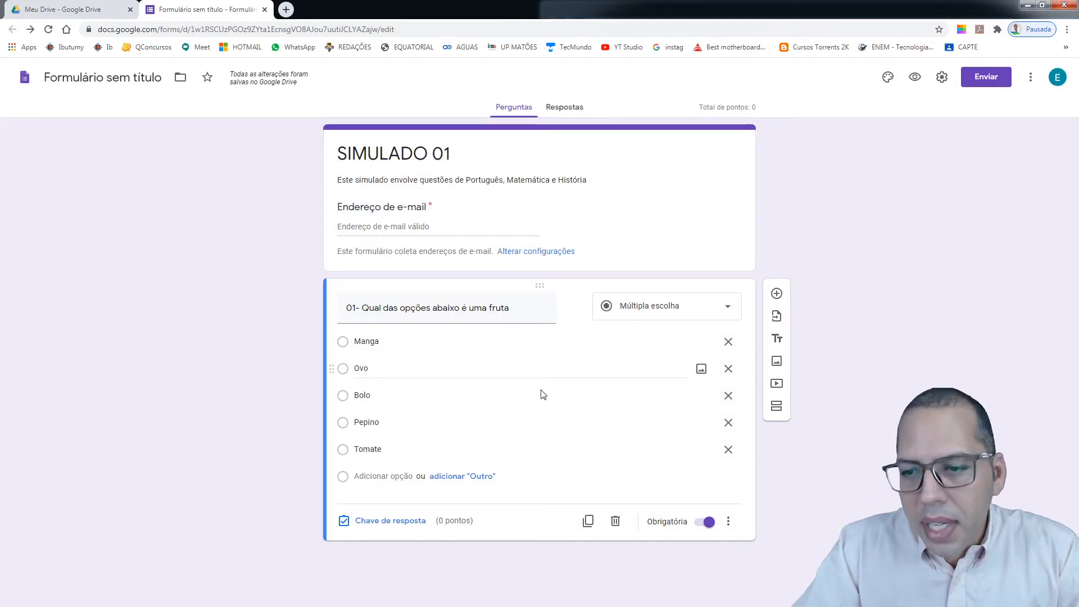
pyautogui.click(941, 77)
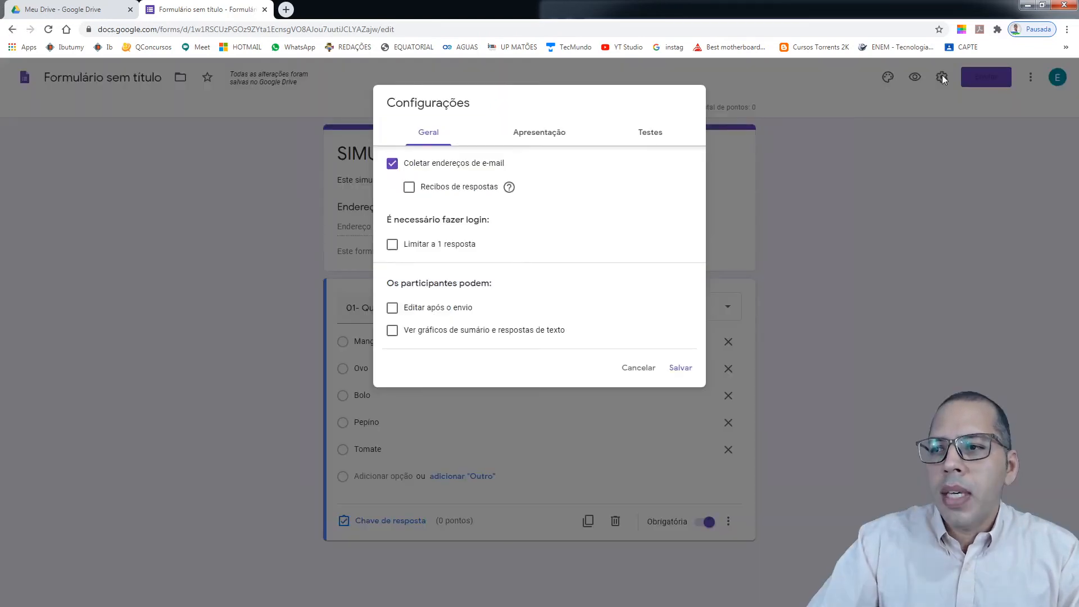
pyautogui.click(546, 144)
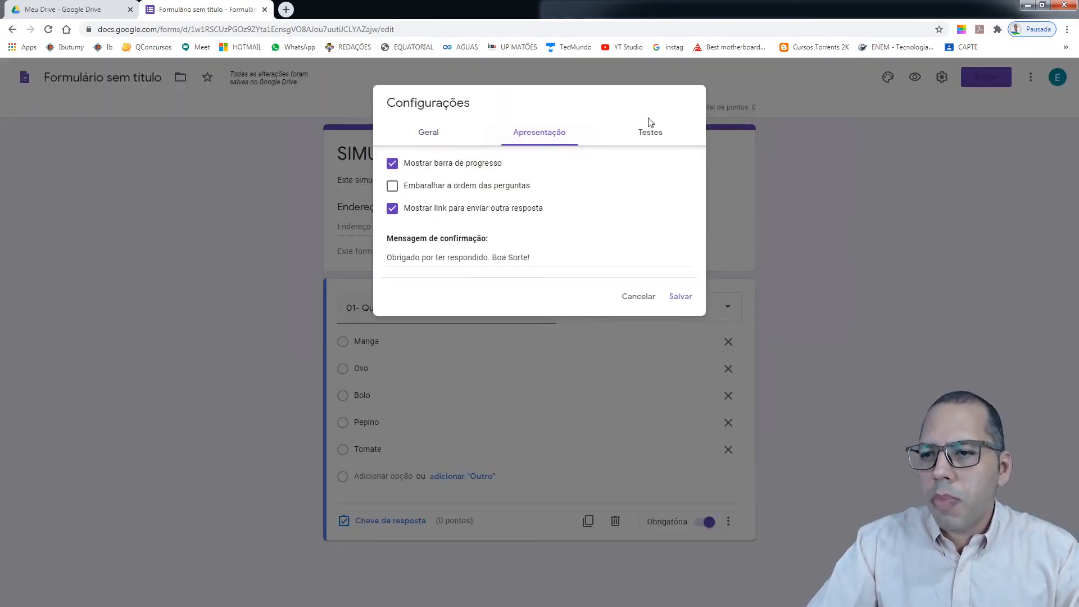
pyautogui.click(645, 138)
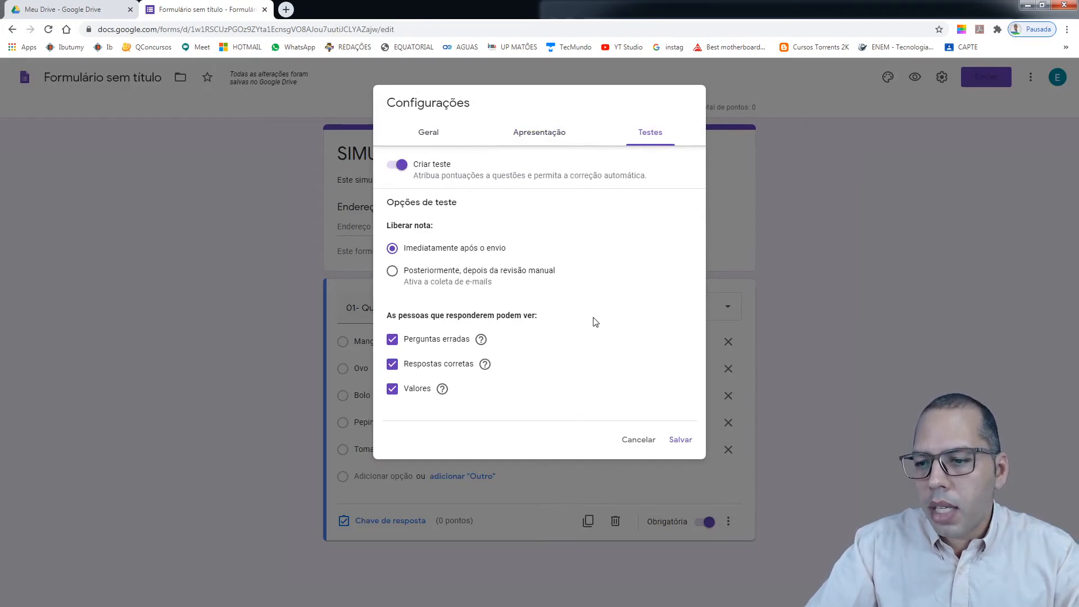
pyautogui.click(687, 441)
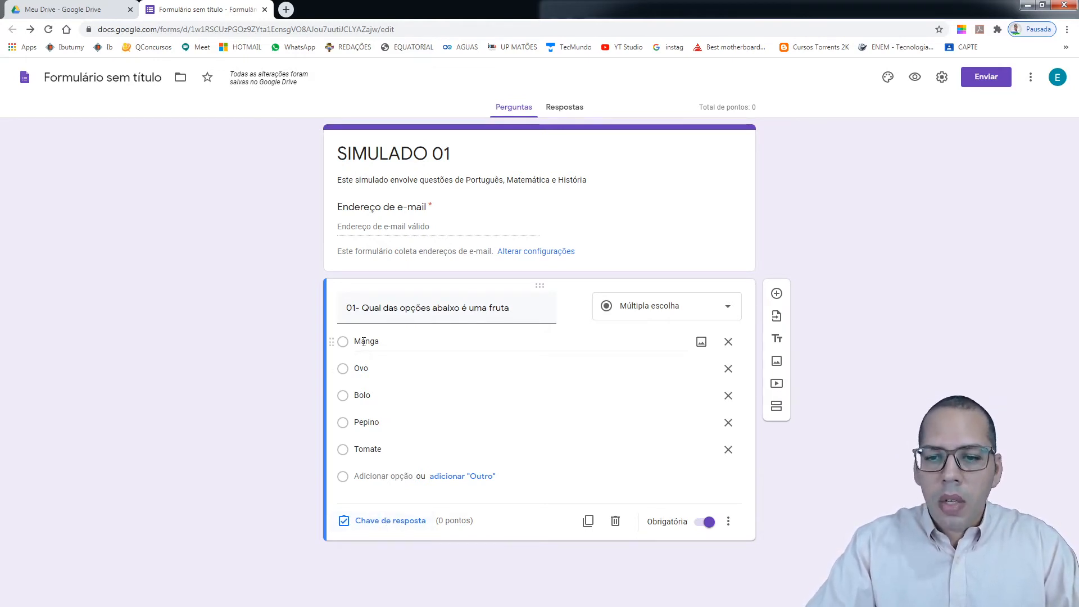
# In question 01's answer key, mark Manga as correct and make it worth 2 points
pyautogui.click(388, 521)
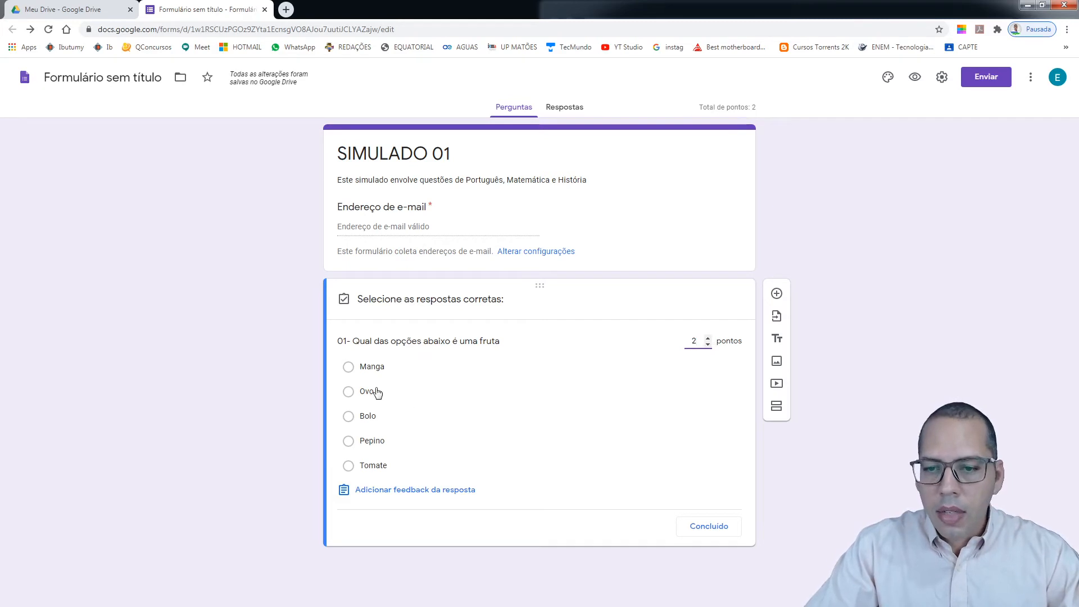
pyautogui.click(349, 369)
pyautogui.click(348, 368)
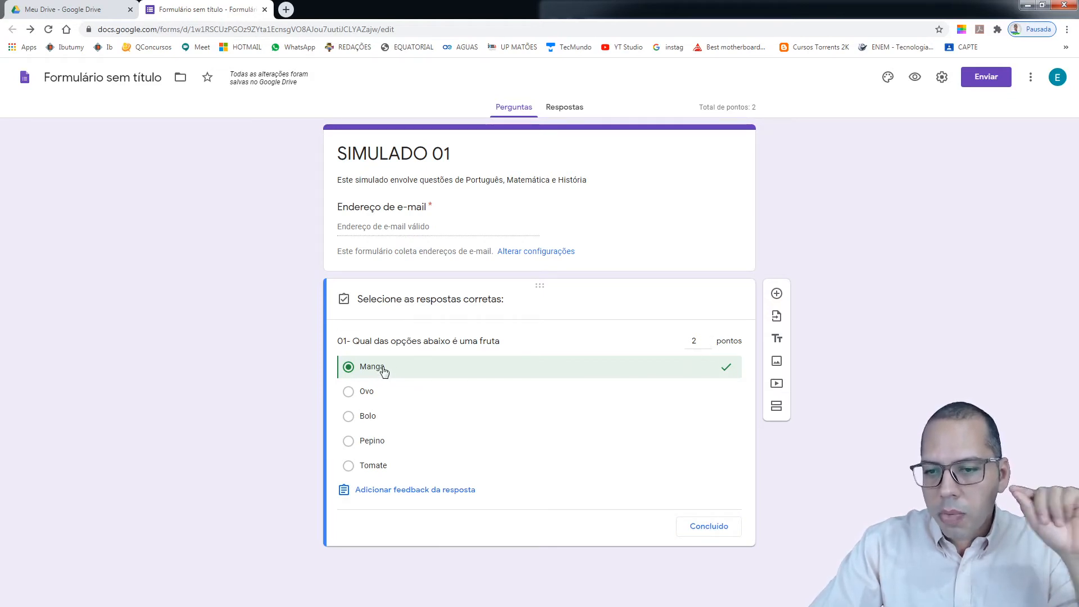
pyautogui.click(709, 527)
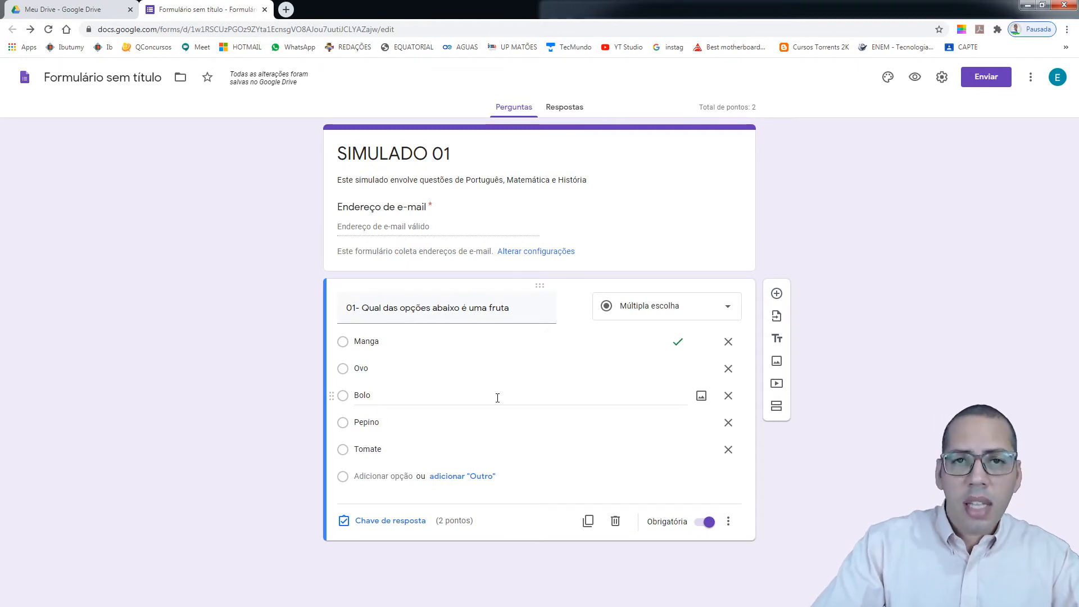
# Duplicate question 01 and renumber the copy as '02- Qual das opções abaixo é uma fruta'
pyautogui.click(588, 521)
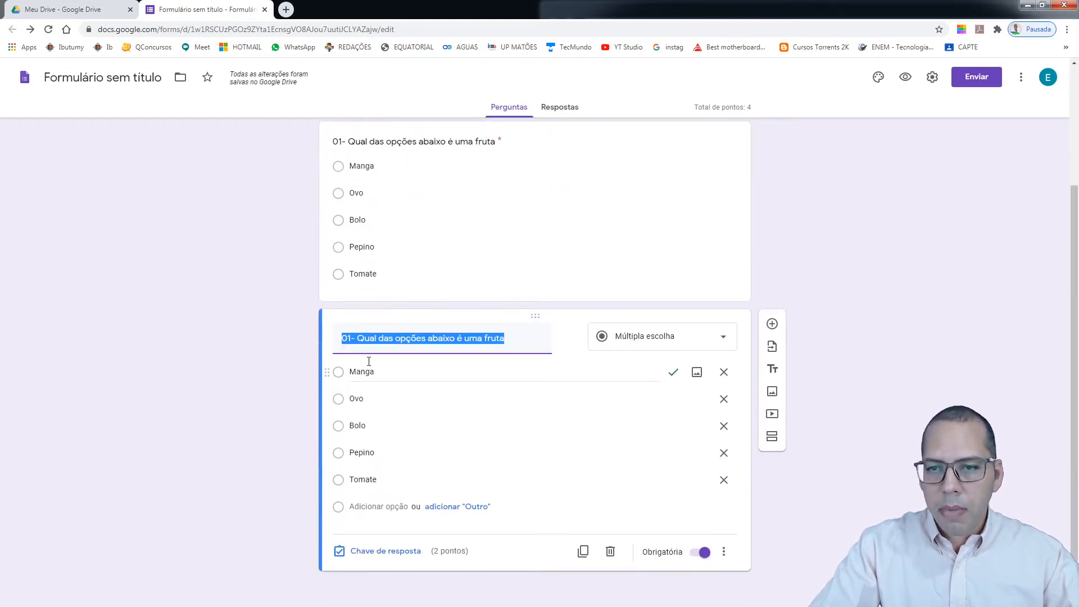
pyautogui.click(348, 338)
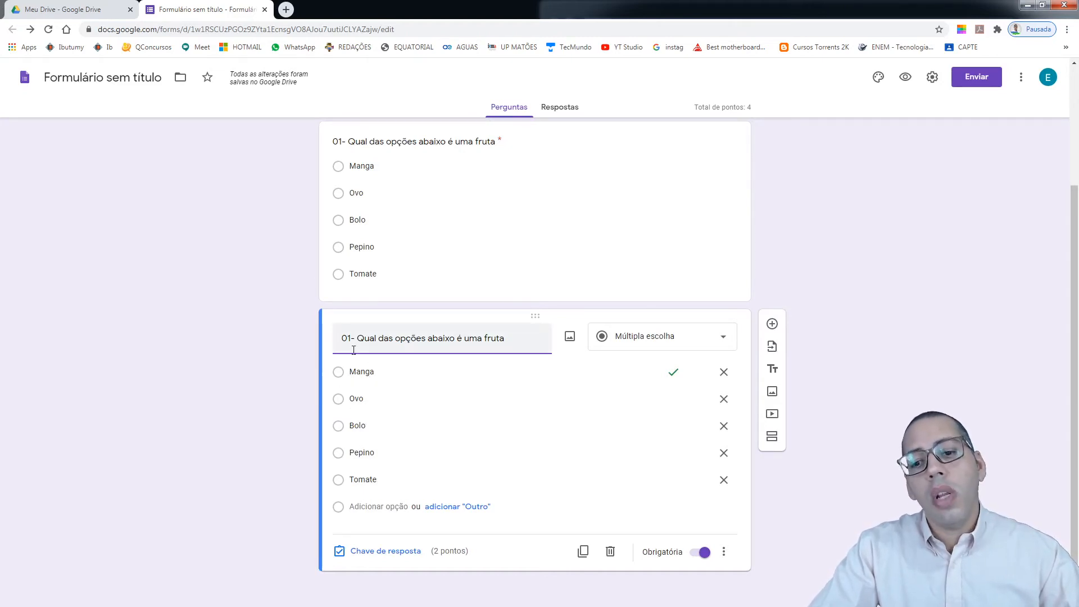
pyautogui.press('BackSpace')
pyautogui.write('2')
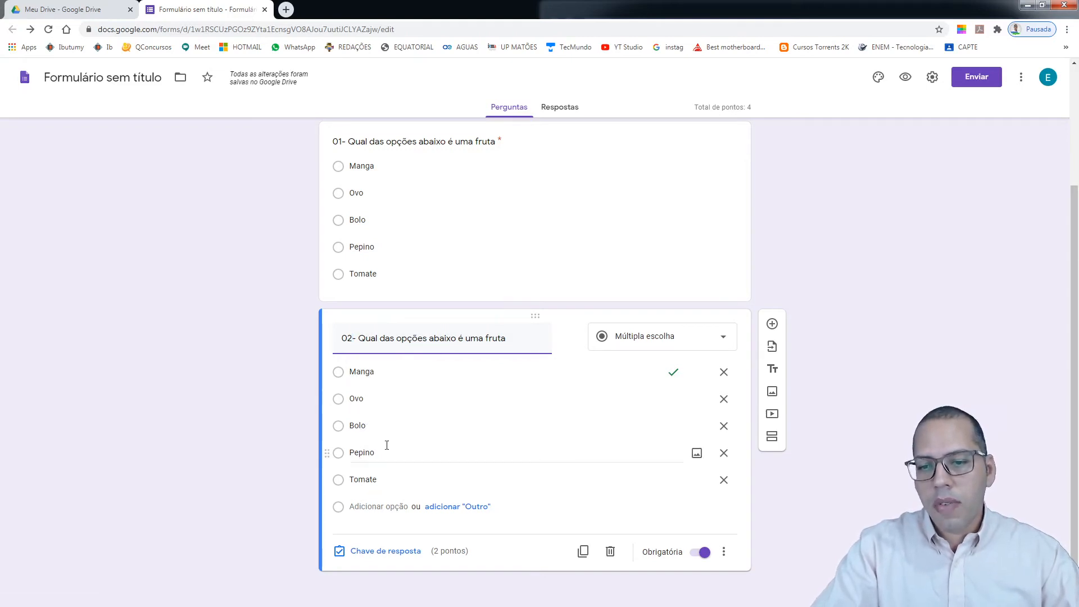
pyautogui.click(378, 366)
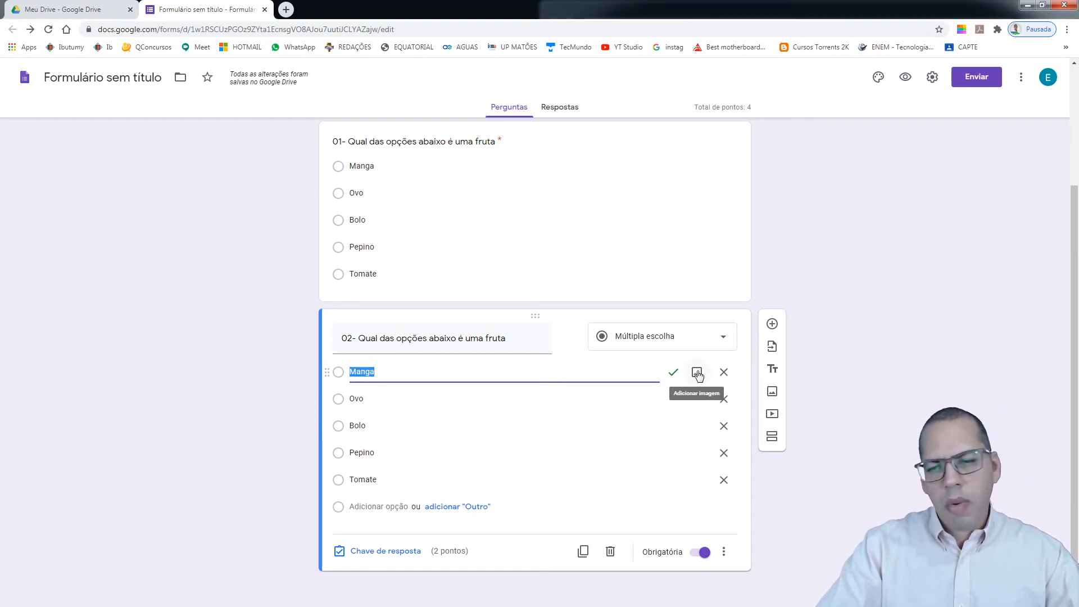
pyautogui.tripleClick(507, 341)
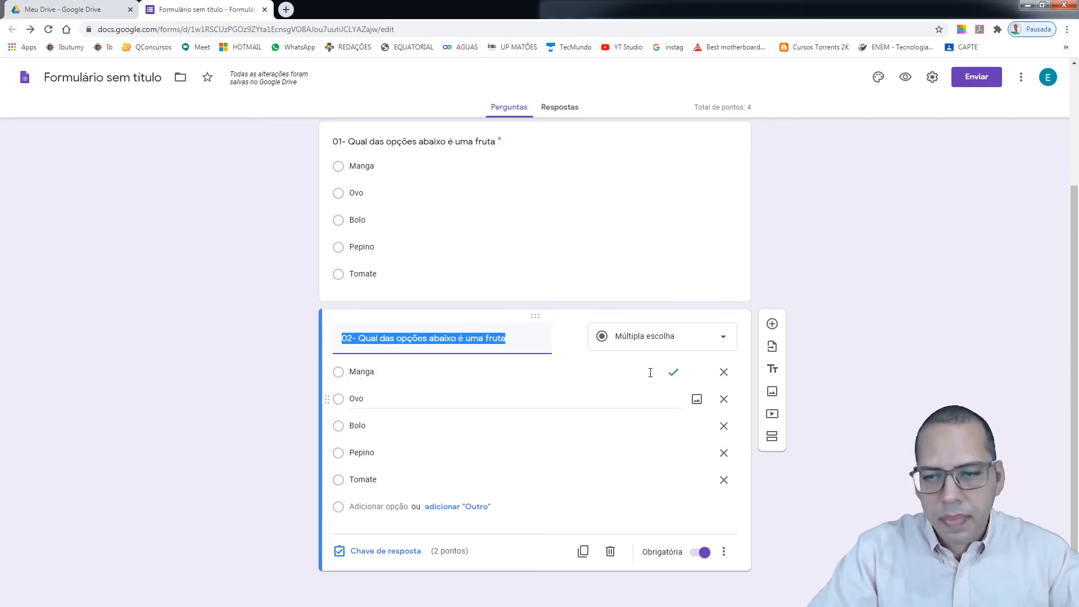
pyautogui.click(527, 342)
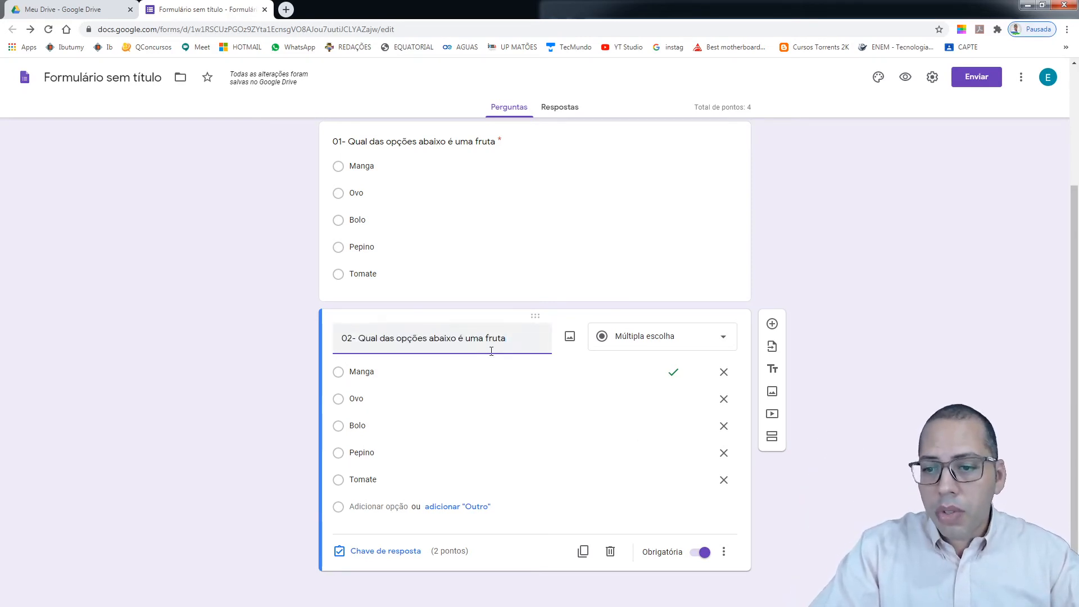
pyautogui.scroll(1, 439, 324)
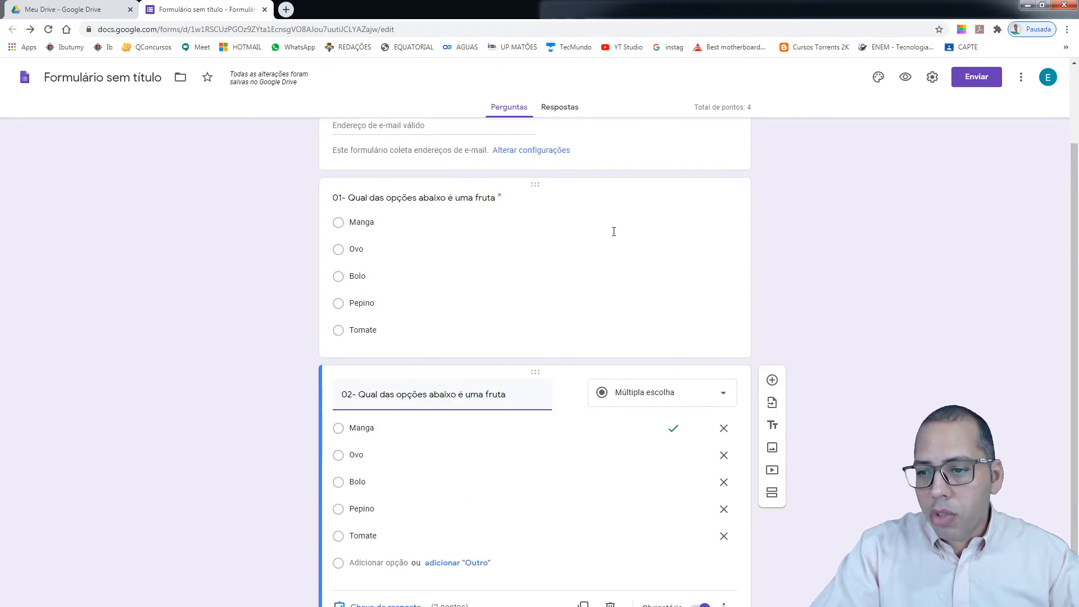
pyautogui.scroll(-1, 602, 263)
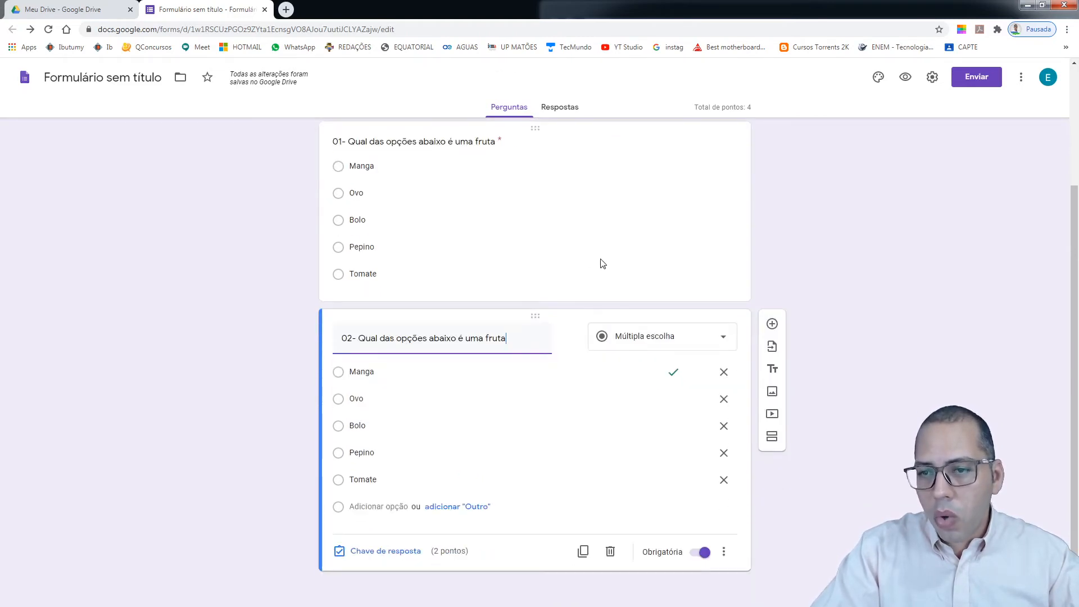
pyautogui.click(723, 343)
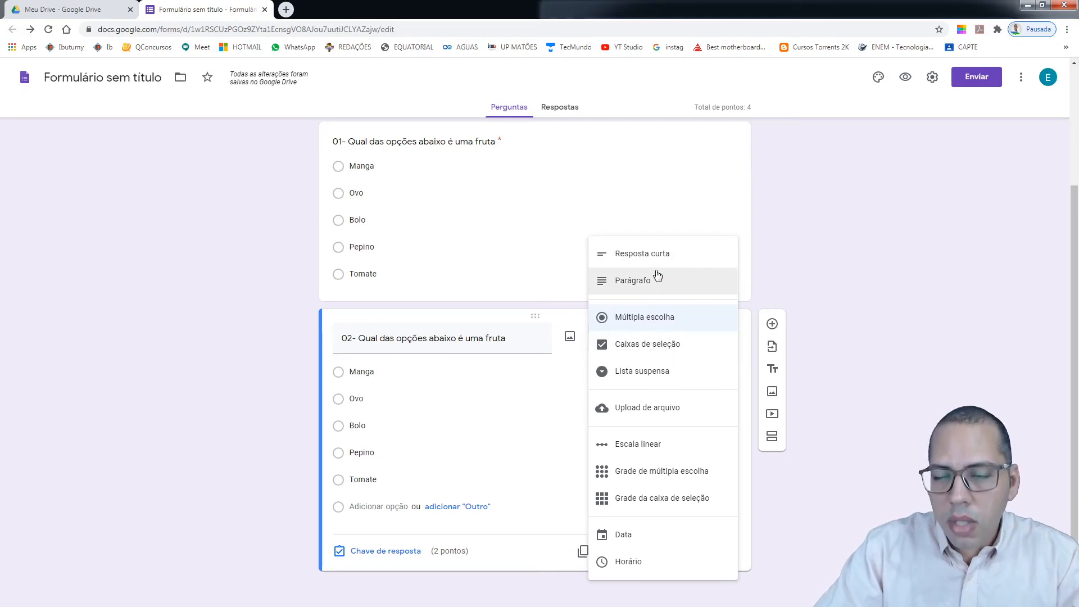
# Make question 02 a checkbox question titled '02- Quais as corres do semaforo?'
pyautogui.click(679, 349)
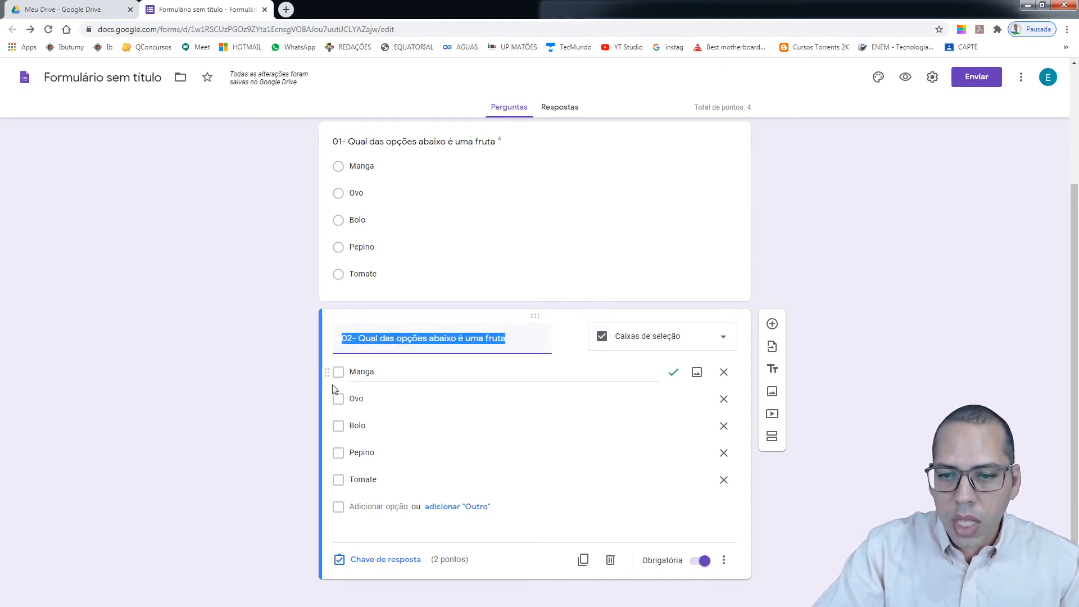
pyautogui.click(511, 339)
pyautogui.press('BackSpace')
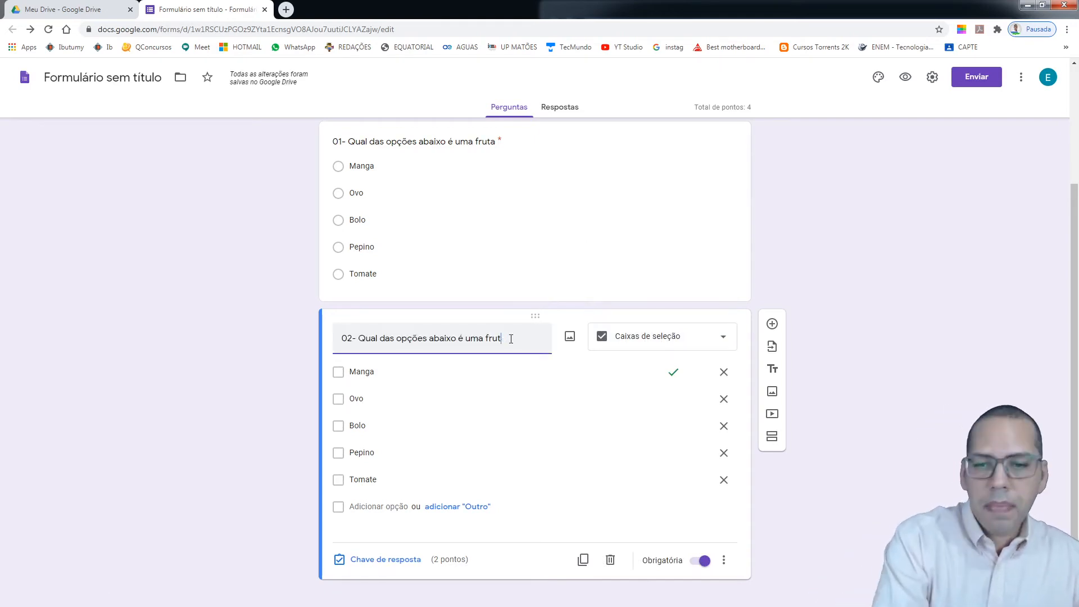
pyautogui.press('BackSpace')
pyautogui.press('BackSpace')
pyautogui.press('BackSpace')
pyautogui.press('BackSpace')
pyautogui.press('BackSpace')
pyautogui.press('BackSpace')
pyautogui.press('BackSpace')
pyautogui.press('BackSpace')
pyautogui.press('BackSpace')
pyautogui.press('BackSpace')
pyautogui.press('BackSpace')
pyautogui.press('BackSpace')
pyautogui.press('BackSpace')
pyautogui.press('BackSpace')
pyautogui.press('BackSpace')
pyautogui.press('BackSpace')
pyautogui.press('BackSpace')
pyautogui.press('BackSpace')
pyautogui.press('BackSpace')
pyautogui.press('BackSpace')
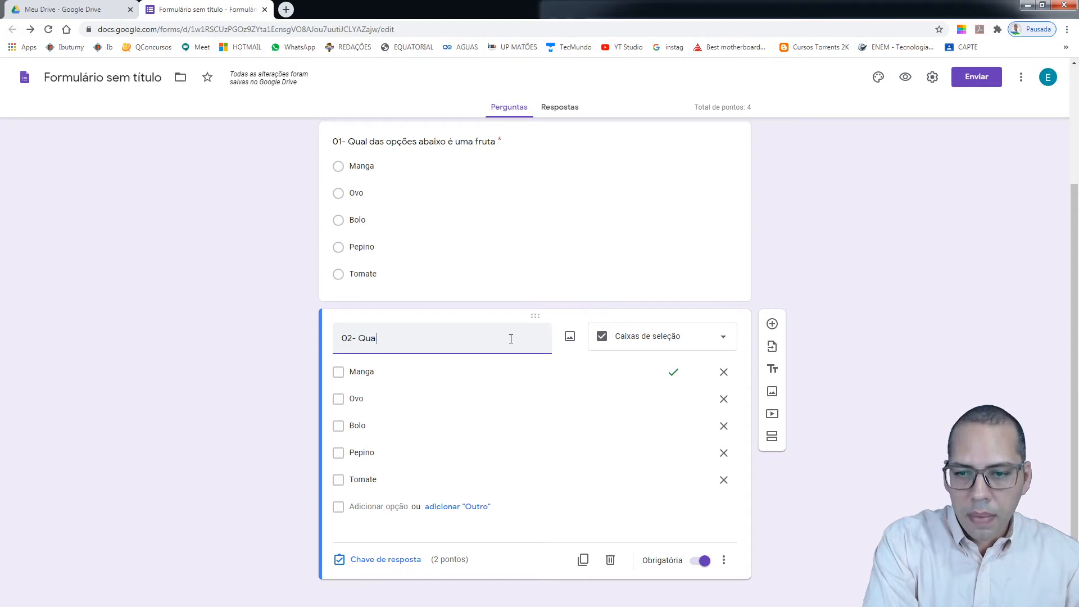
pyautogui.write('is as corres do')
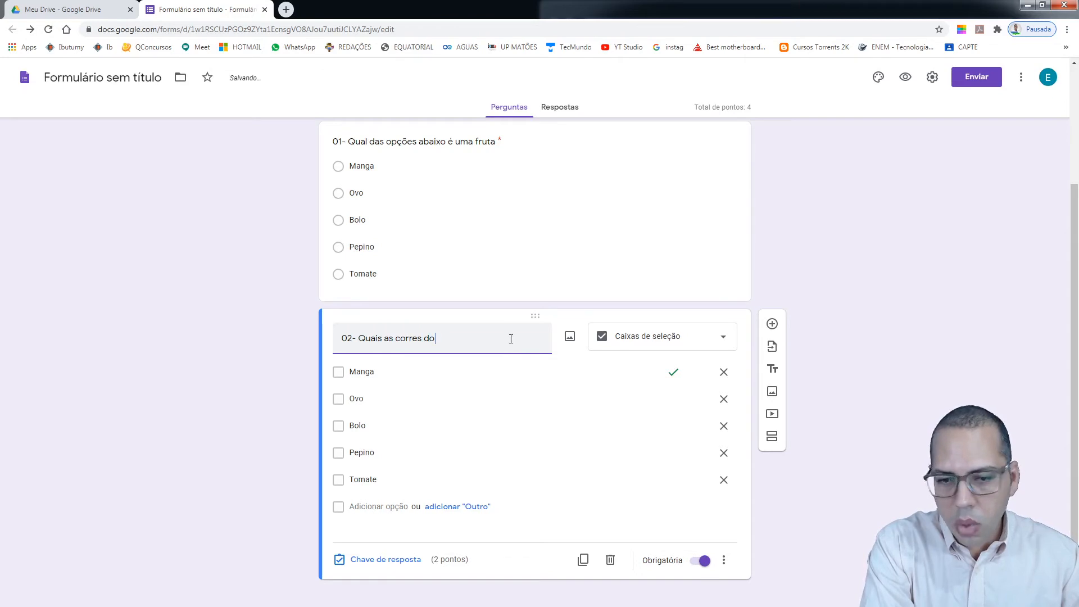
pyautogui.write(' semaforo')
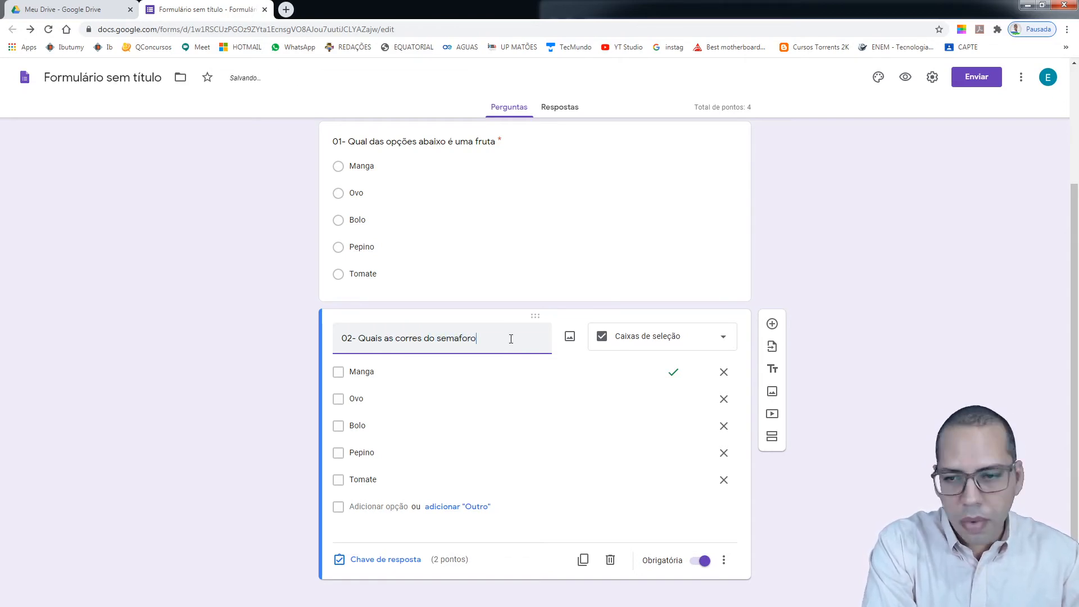
pyautogui.write('?')
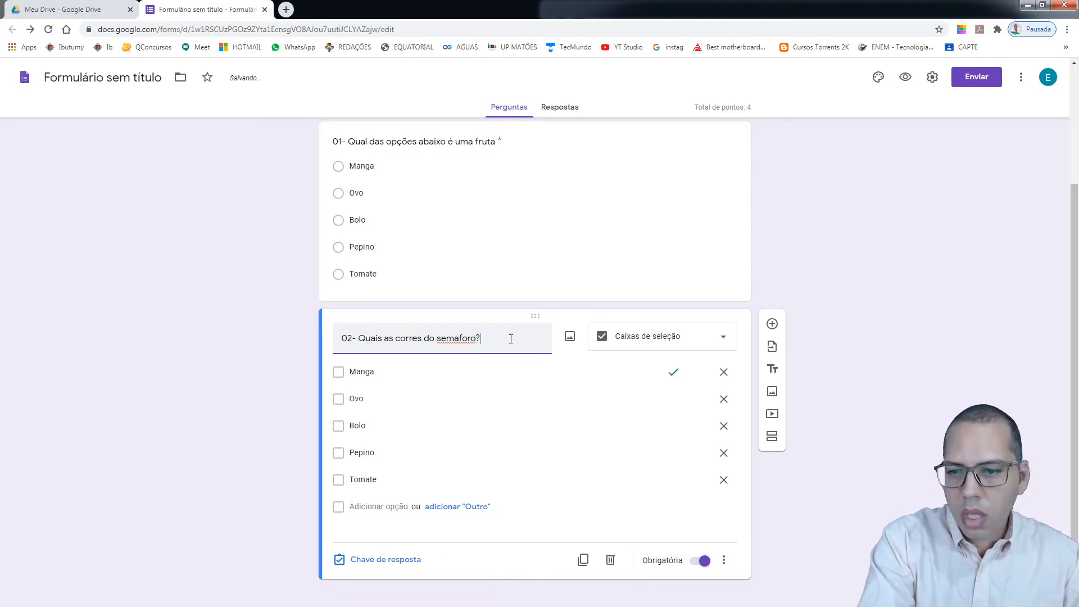
# Correct 'semaforo' to 'semáforo' and clear the Manga option text
pyautogui.rightClick(462, 339)
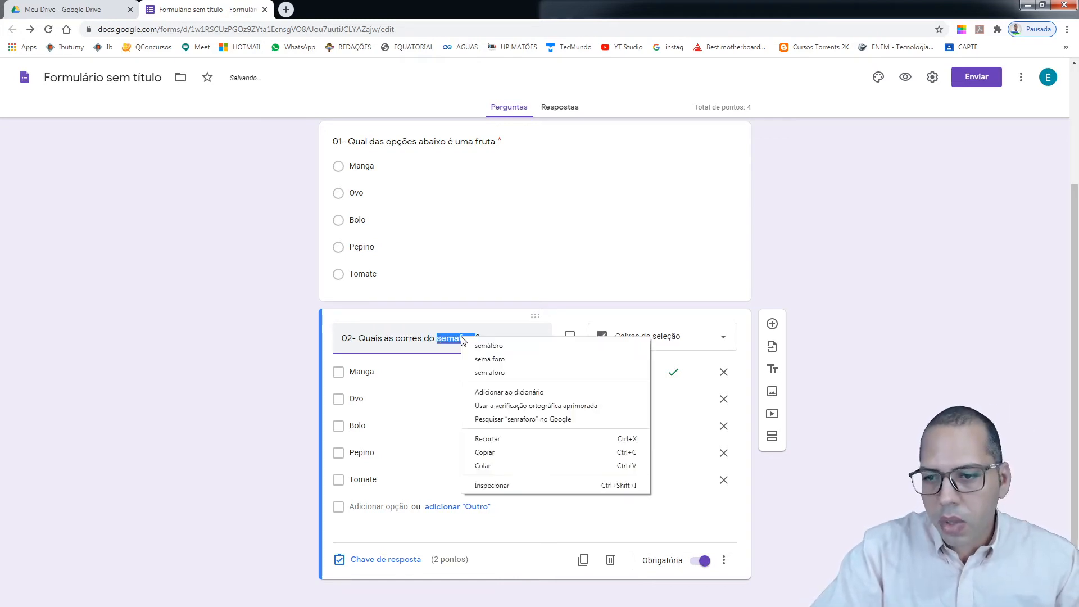
pyautogui.click(484, 345)
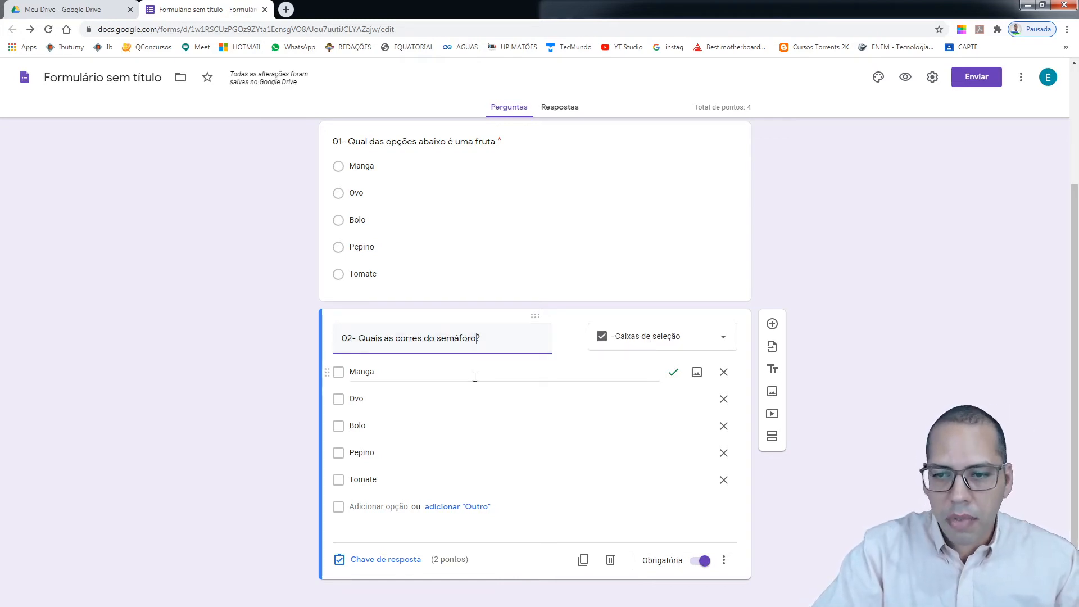
pyautogui.click(383, 376)
pyautogui.press('BackSpace')
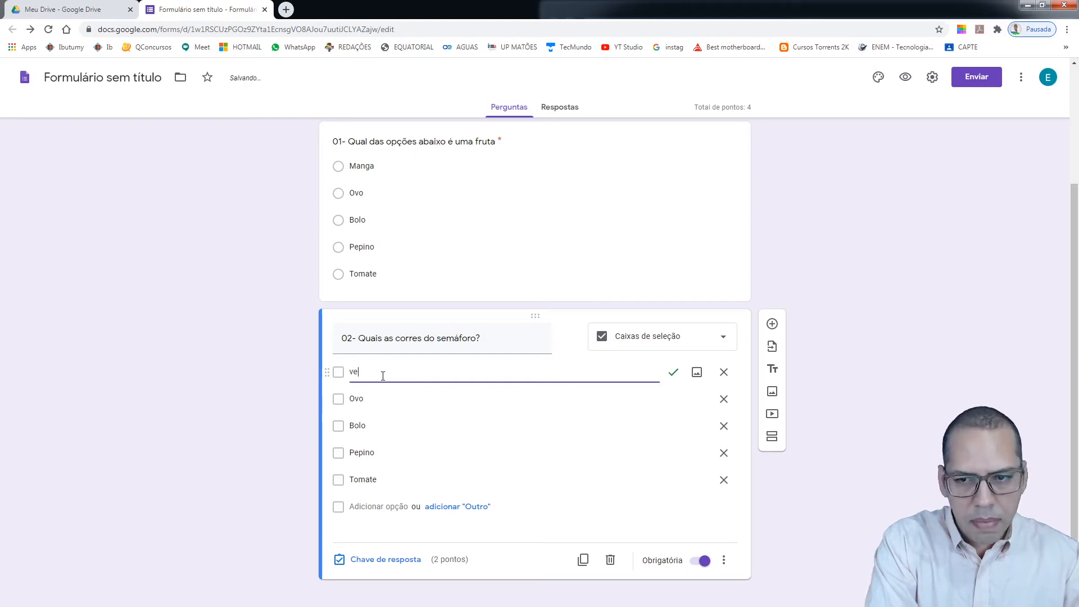
# Replace options Ovo, Bolo, Pepino and Tomate with azul, preto, amarelo and vermelho
pyautogui.click(376, 395)
pyautogui.write('azul')
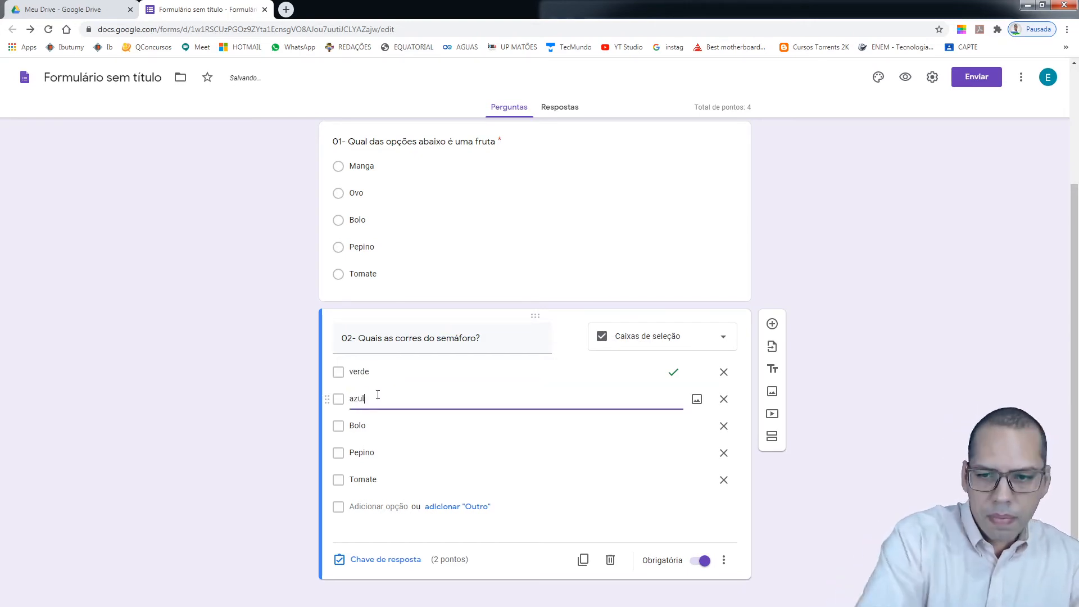
pyautogui.click(373, 425)
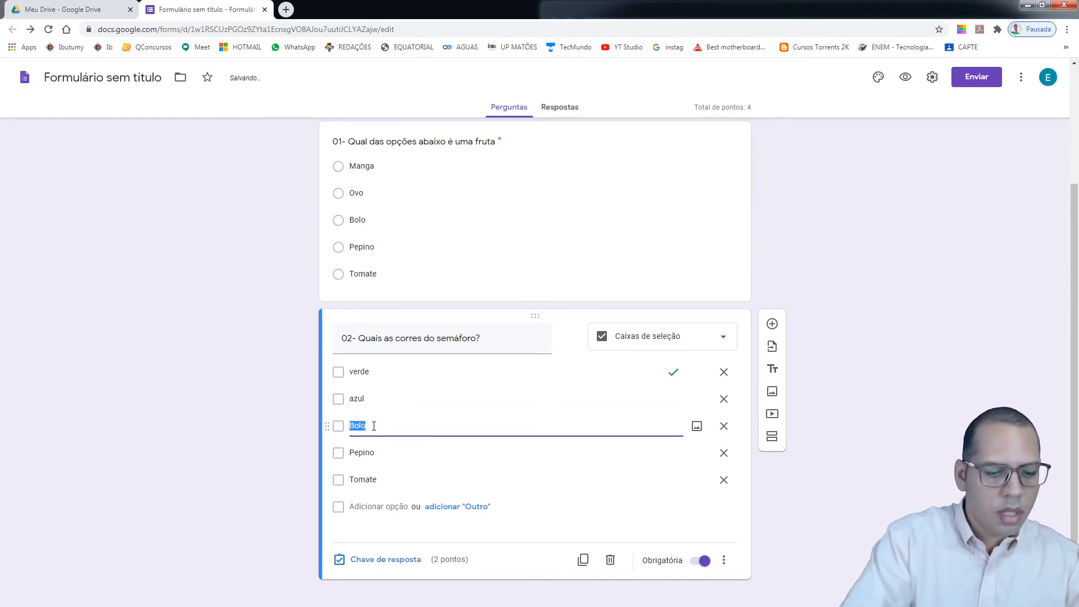
pyautogui.write('preto')
pyautogui.click(374, 452)
pyautogui.write('amarel')
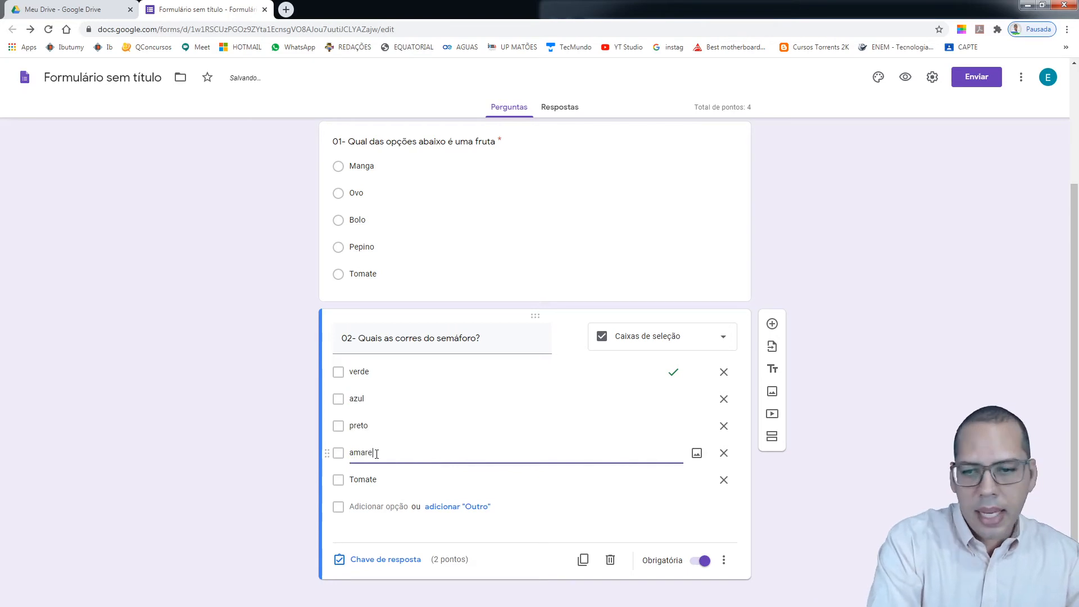
pyautogui.write('o')
pyautogui.click(376, 480)
pyautogui.write('ver')
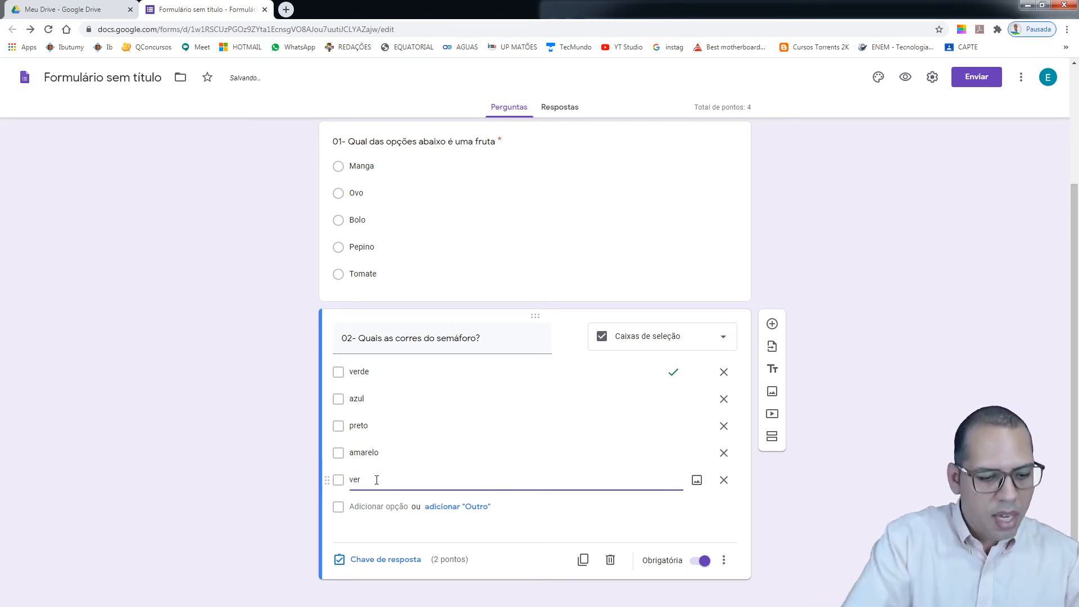
pyautogui.write('melho')
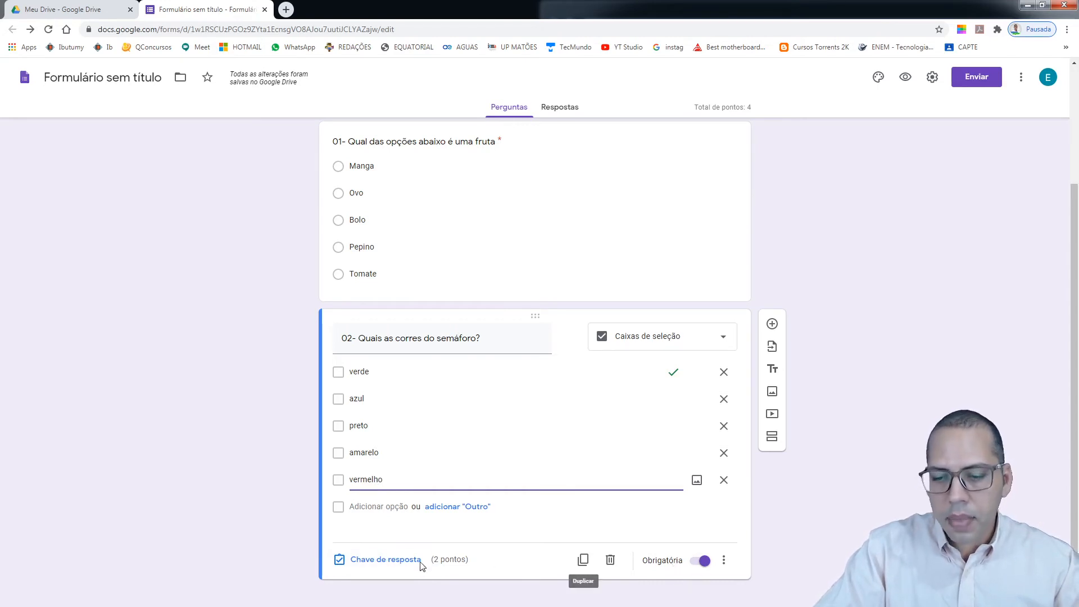
# Mark verde, amarelo and vermelho as question 02's correct answers, worth 2 points
pyautogui.click(390, 561)
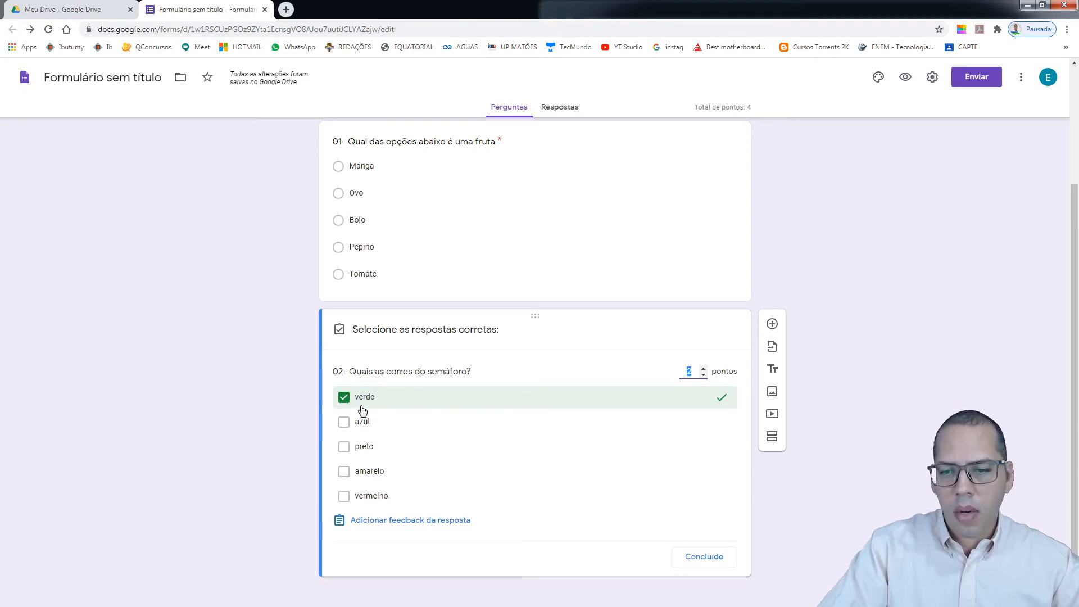
pyautogui.click(344, 474)
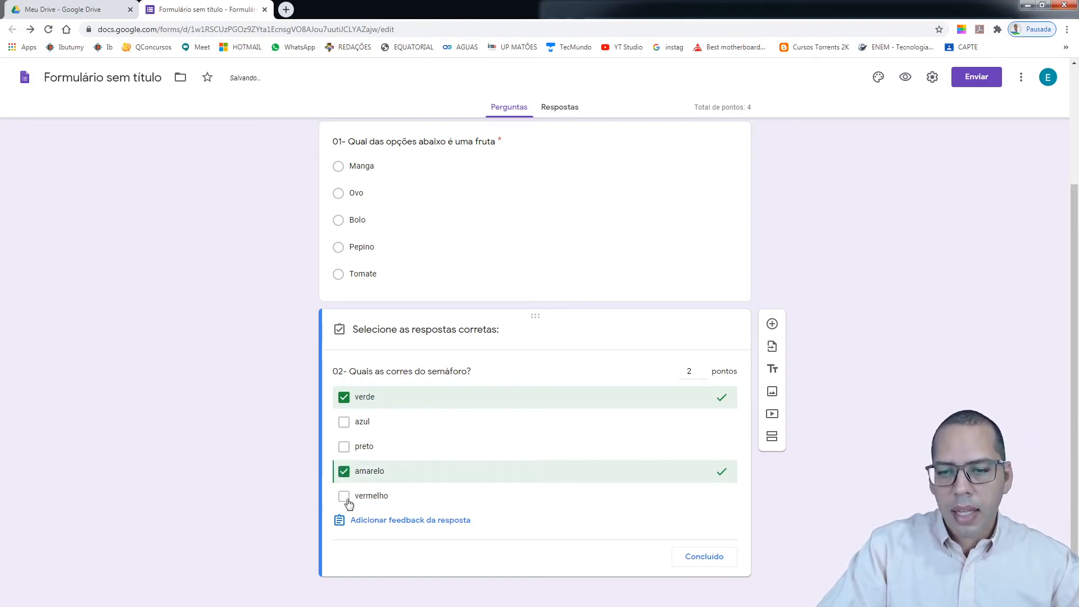
pyautogui.click(345, 497)
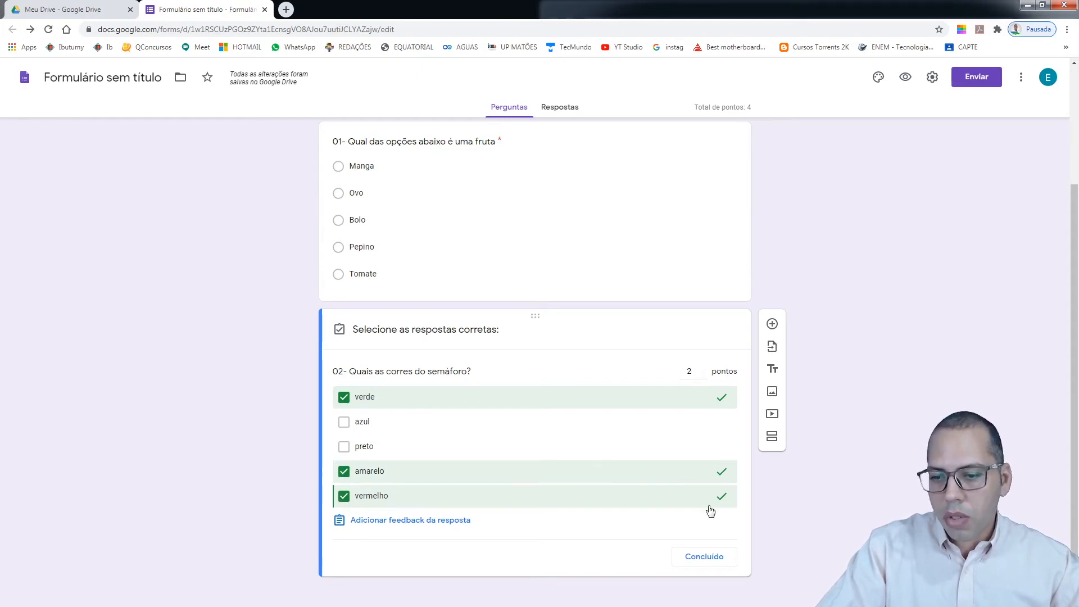
pyautogui.click(716, 559)
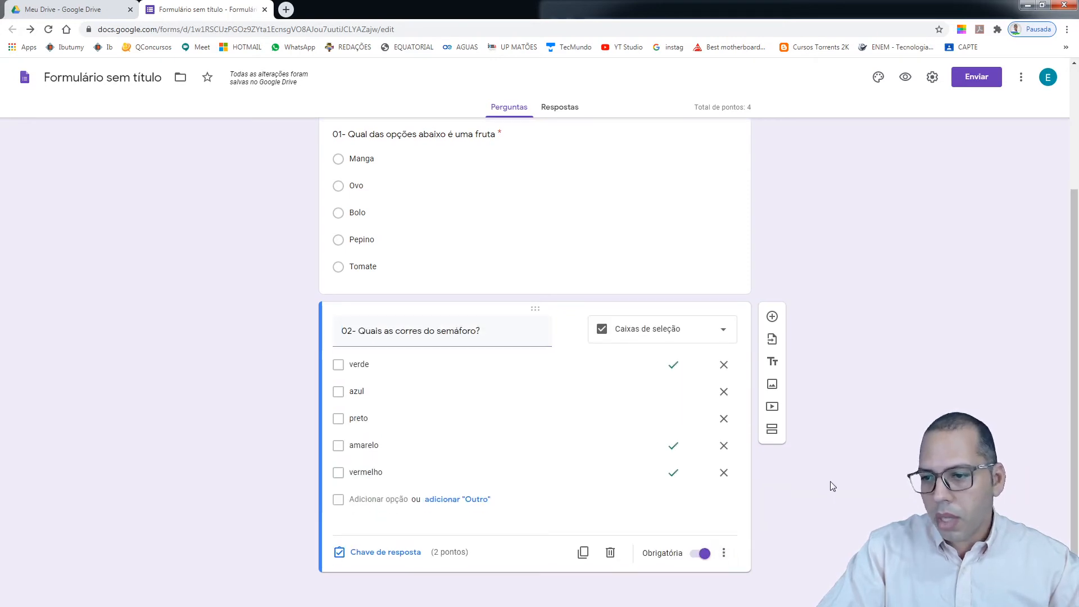
# Duplicate question 02, renumber the copy as 03 and make it a dropdown question
pyautogui.click(583, 552)
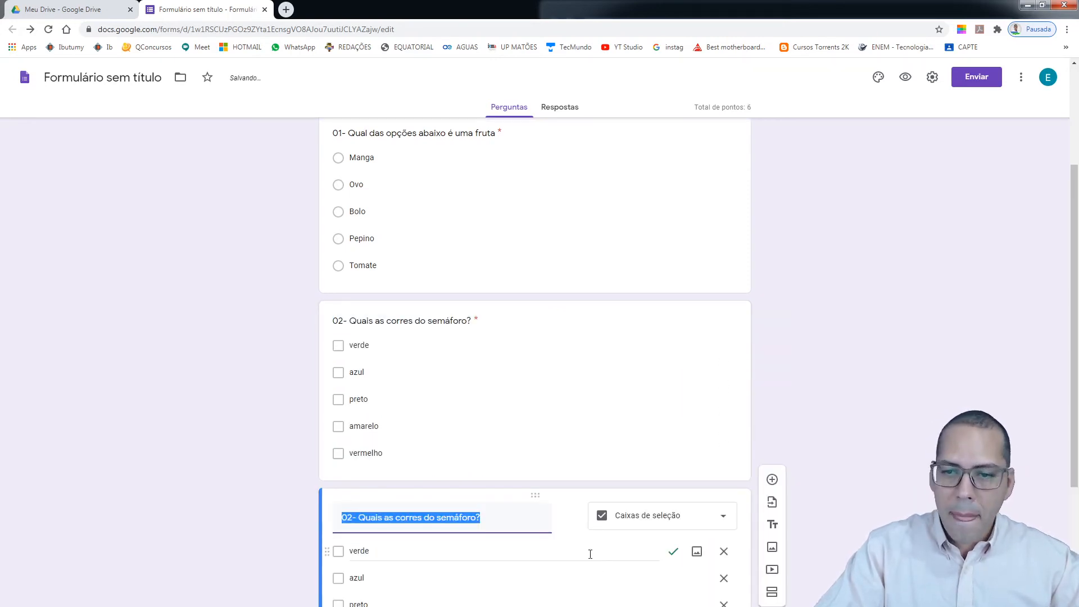
pyautogui.scroll(-3, 587, 514)
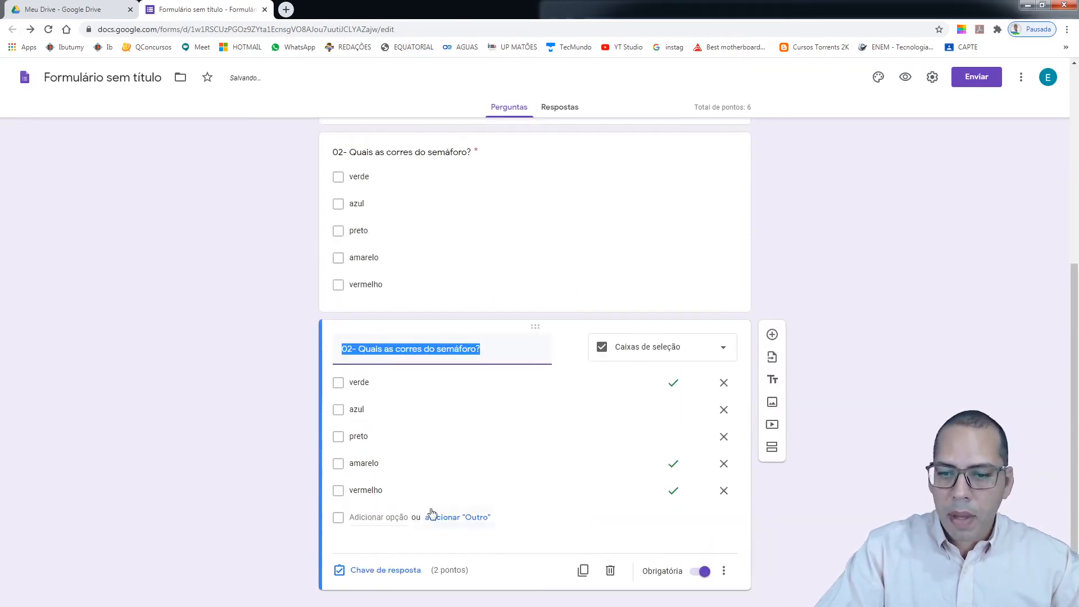
pyautogui.click(350, 351)
pyautogui.press('BackSpace')
pyautogui.write('3')
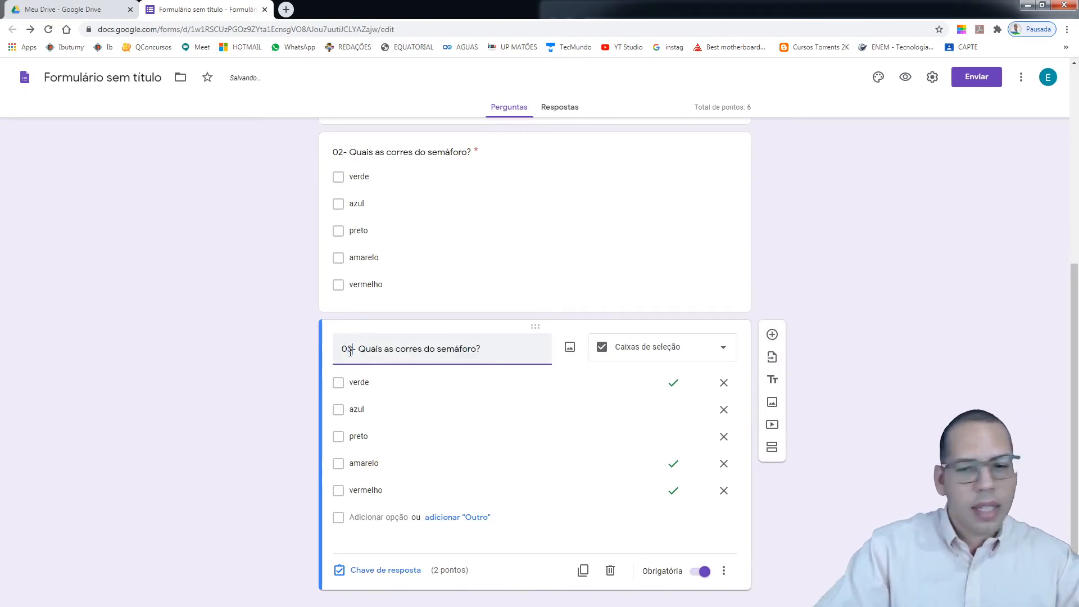
pyautogui.click(709, 349)
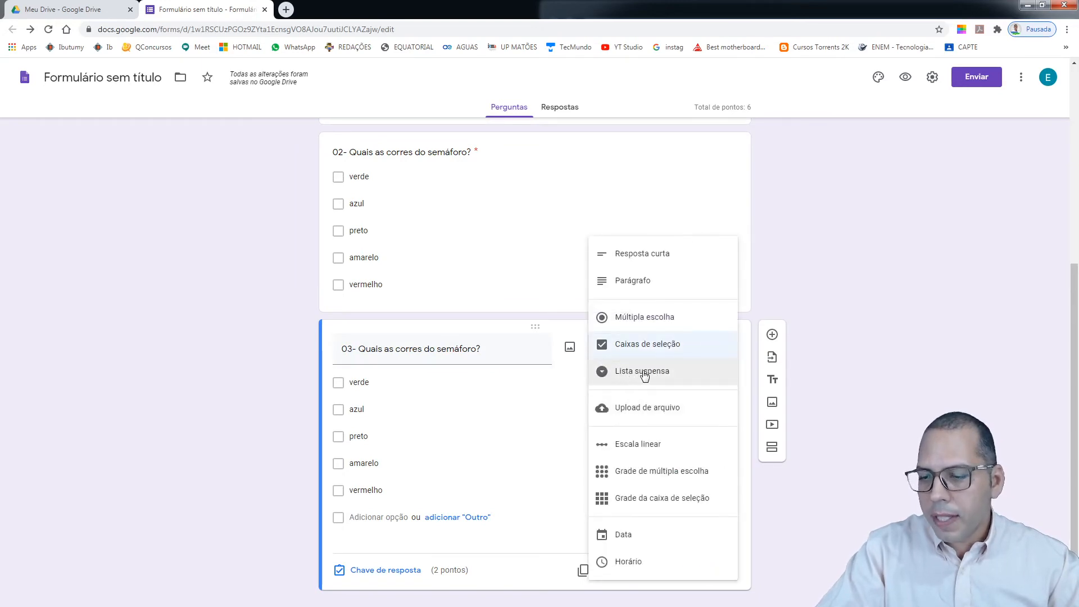
pyautogui.click(645, 373)
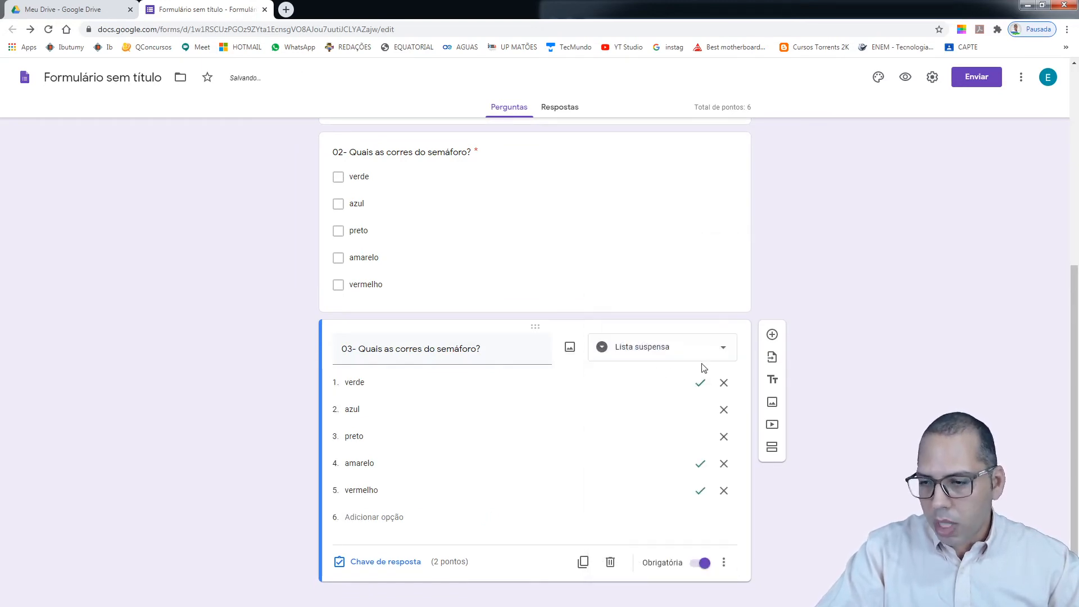
# Retitle question 03 as '03- Qual o seu estado?'
pyautogui.tripleClick(490, 349)
pyautogui.click(491, 350)
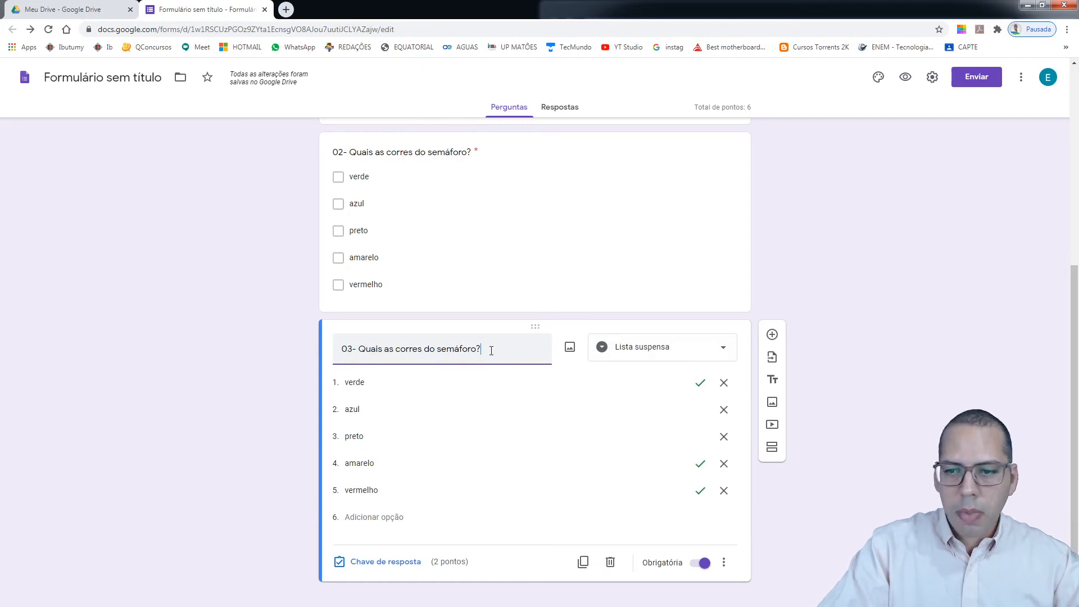
pyautogui.press('BackSpace')
pyautogui.press('BackSpace')
pyautogui.press('BackSpace')
pyautogui.press('BackSpace')
pyautogui.press('BackSpace')
pyautogui.press('BackSpace')
pyautogui.press('BackSpace')
pyautogui.press('BackSpace')
pyautogui.press('BackSpace')
pyautogui.press('BackSpace')
pyautogui.press('BackSpace')
pyautogui.press('BackSpace')
pyautogui.press('BackSpace')
pyautogui.press('BackSpace')
pyautogui.press('BackSpace')
pyautogui.press('BackSpace')
pyautogui.press('BackSpace')
pyautogui.press('BackSpace')
pyautogui.press('BackSpace')
pyautogui.press('BackSpace')
pyautogui.press('BackSpace')
pyautogui.press('BackSpace')
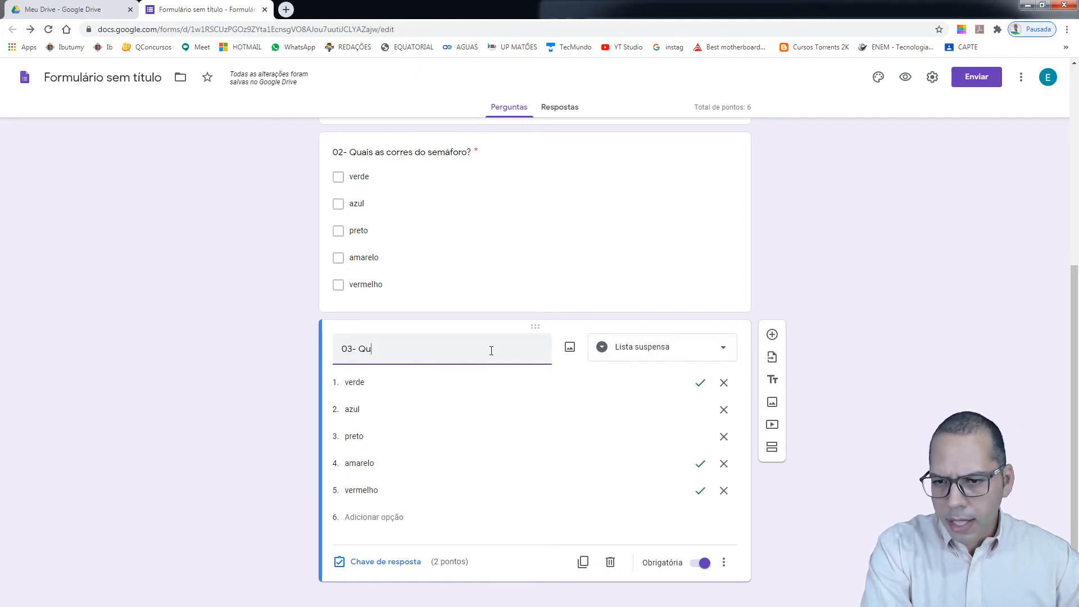
pyautogui.press('BackSpace')
pyautogui.press('BackSpace')
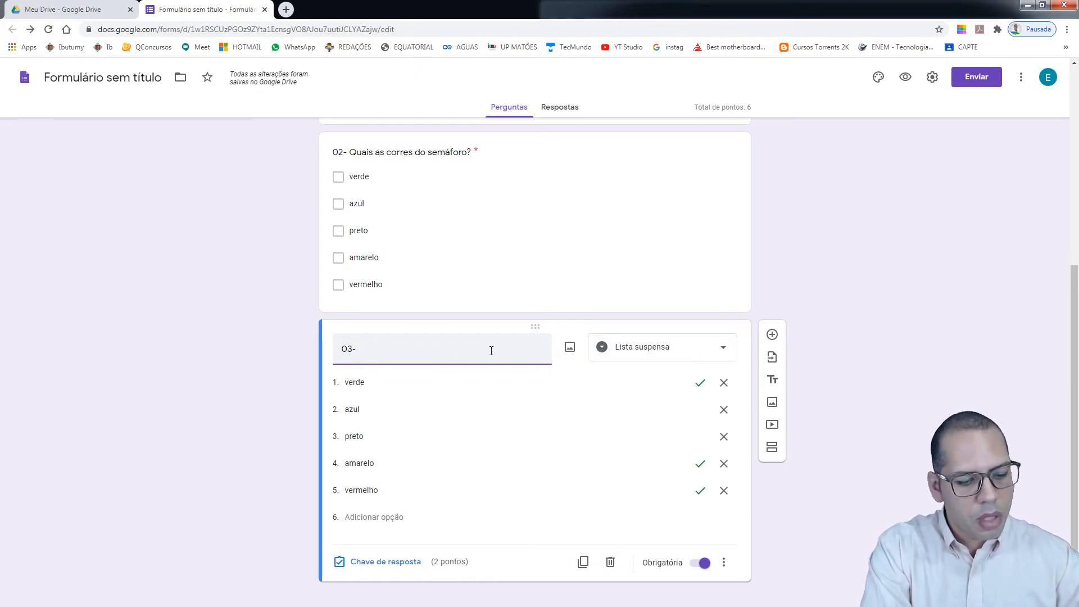
pyautogui.write('Estad')
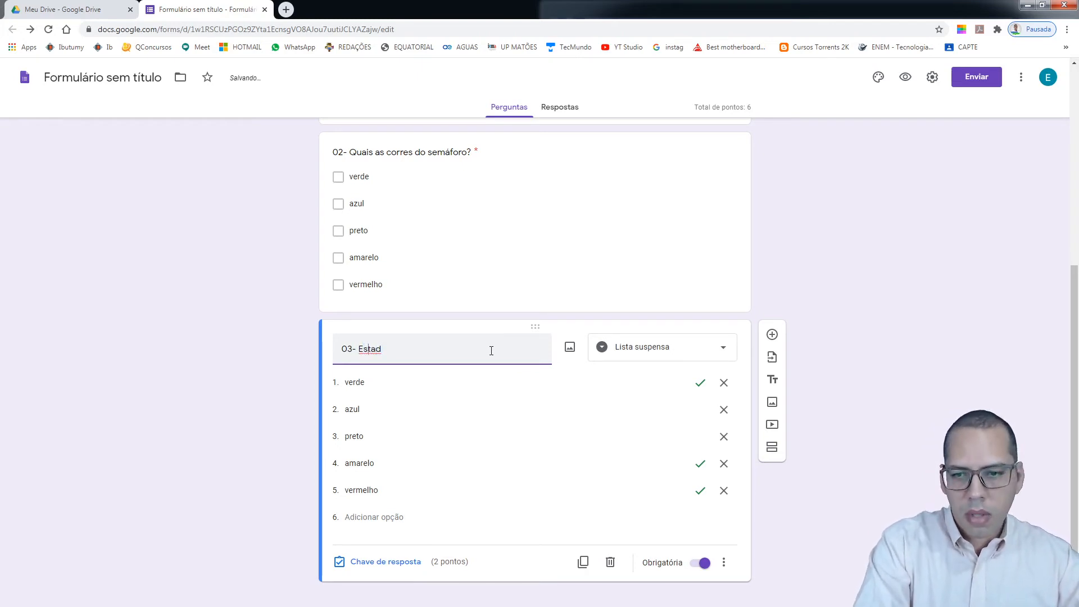
pyautogui.write('E')
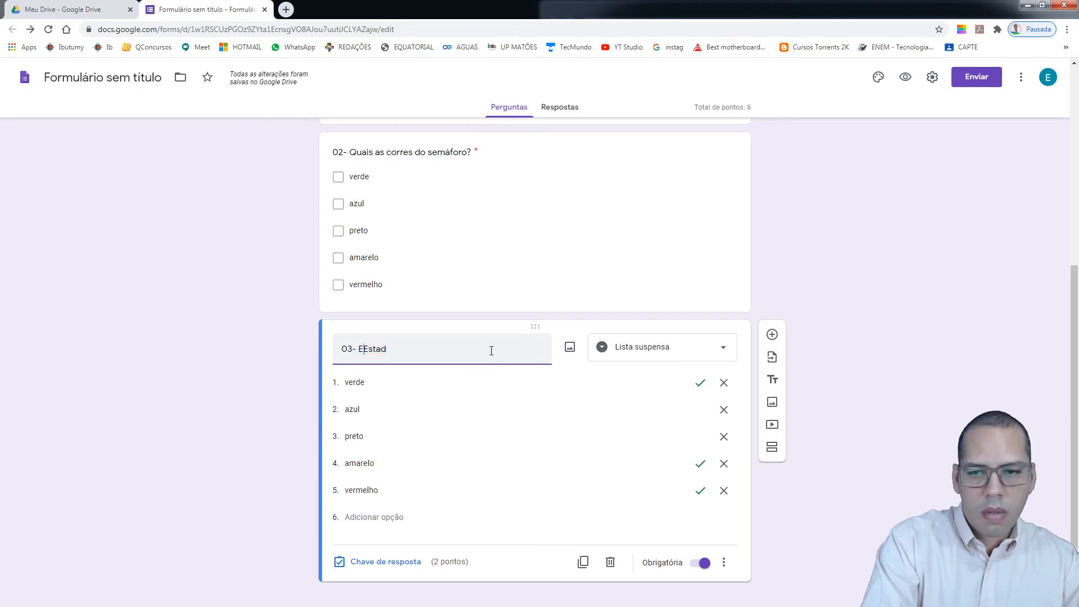
pyautogui.press('BackSpace')
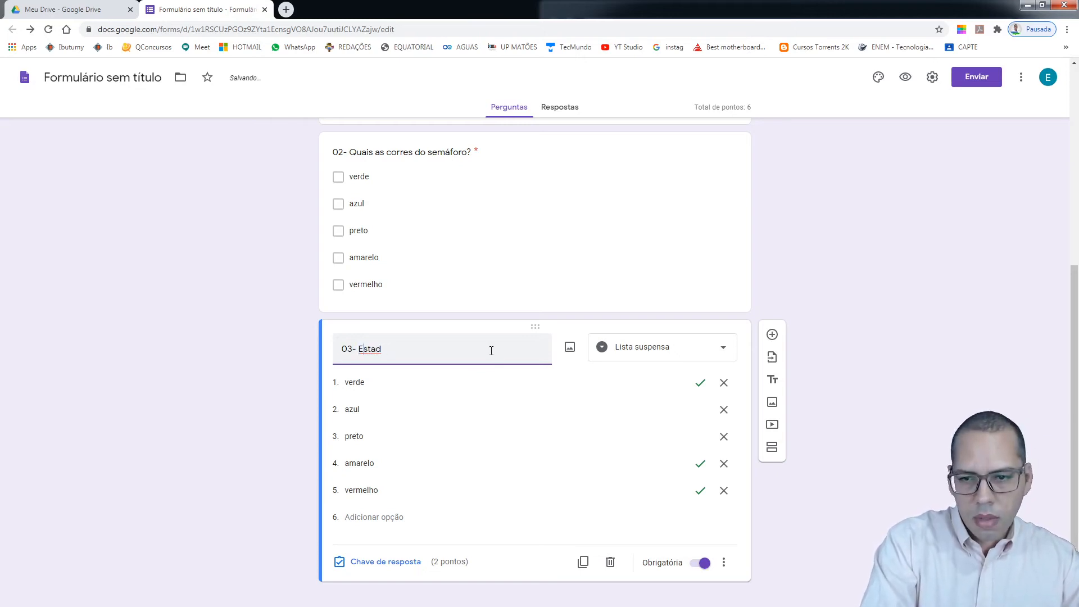
pyautogui.write('colha ')
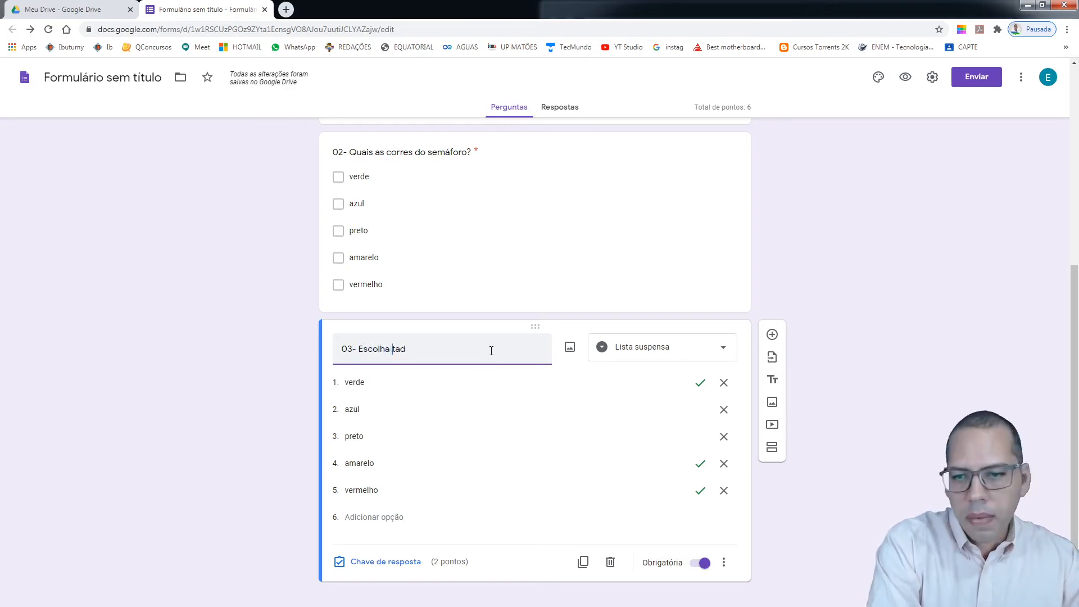
pyautogui.write('um')
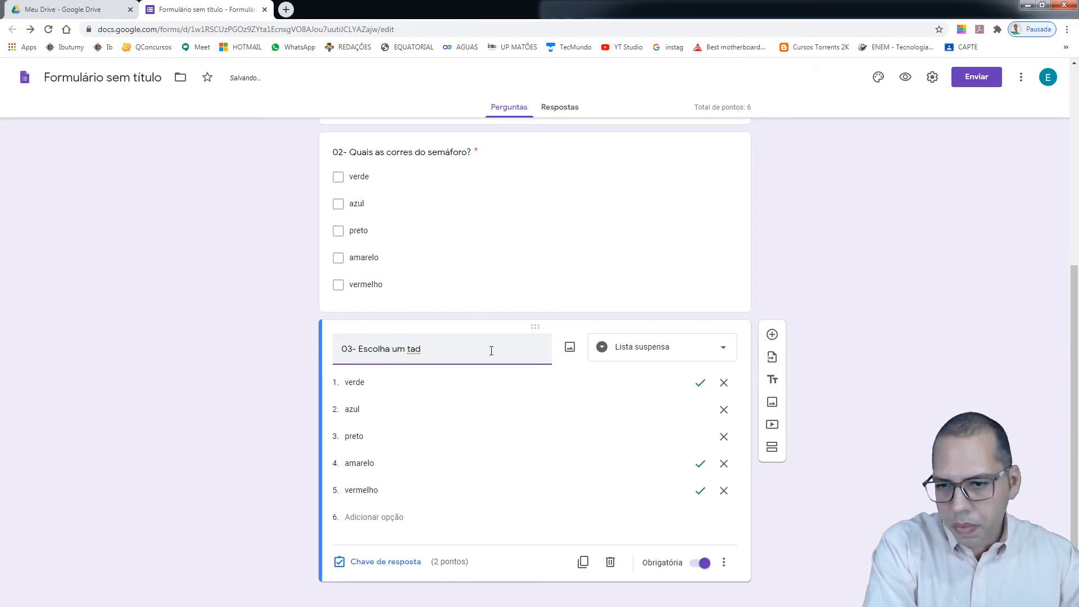
pyautogui.press('BackSpace')
pyautogui.press('BackSpace')
pyautogui.press('BackSpace')
pyautogui.press('BackSpace')
pyautogui.press('BackSpace')
pyautogui.press('BackSpace')
pyautogui.press('BackSpace')
pyautogui.press('BackSpace')
pyautogui.press('BackSpace')
pyautogui.press('BackSpace')
pyautogui.press('BackSpace')
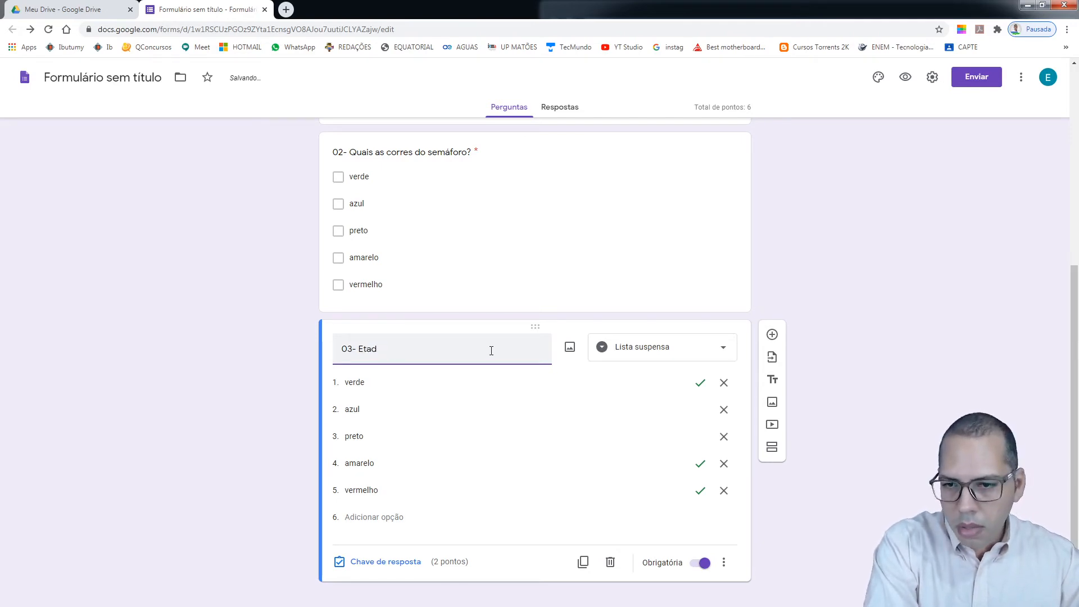
pyautogui.press('Delete')
pyautogui.press('Delete')
pyautogui.press('Delete')
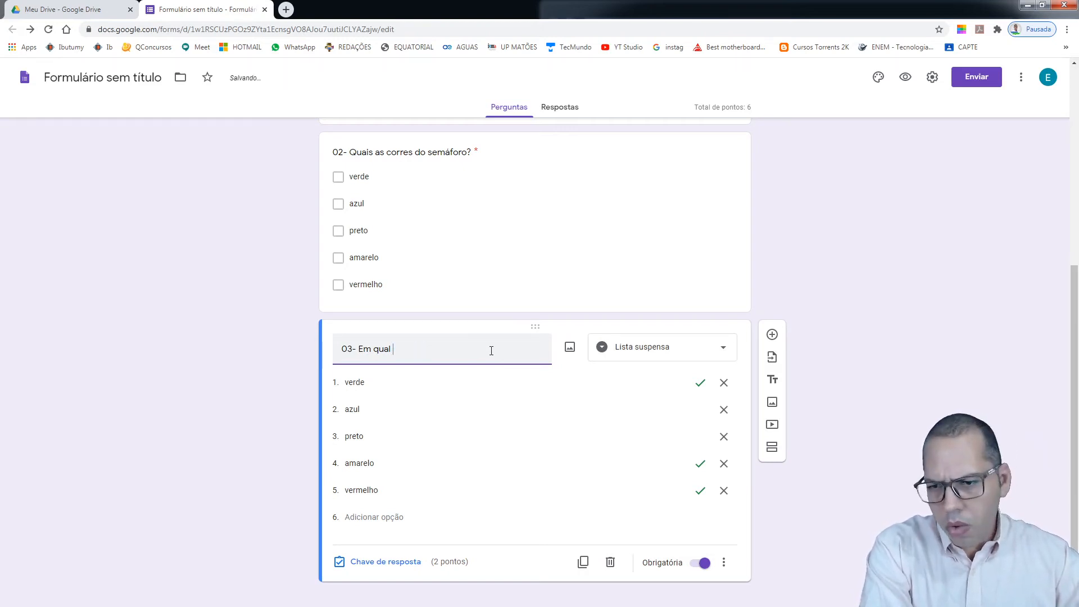
pyautogui.press('BackSpace')
pyautogui.press('BackSpace')
pyautogui.write('Qual o seu estado?')
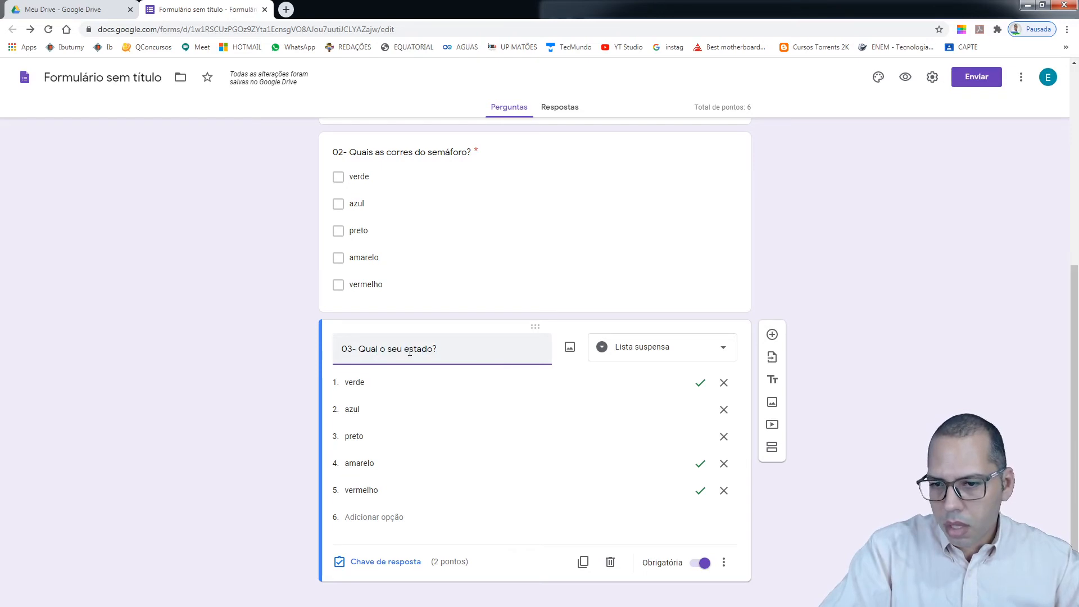
# Replace the first three dropdown options with Piauí, São Paulo and Paraíba
pyautogui.click(375, 379)
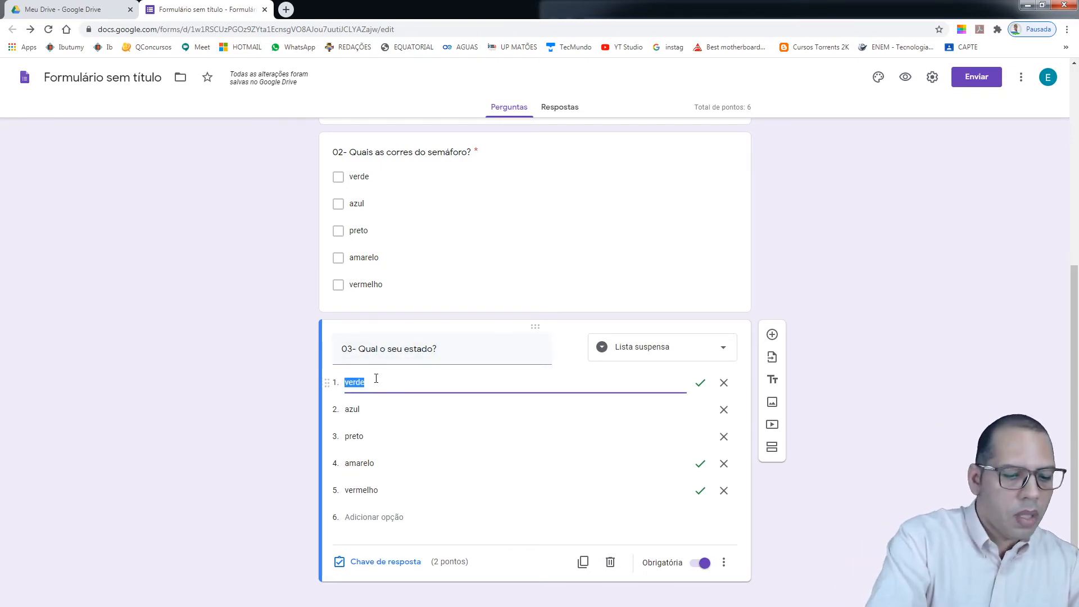
pyautogui.write('Piauí')
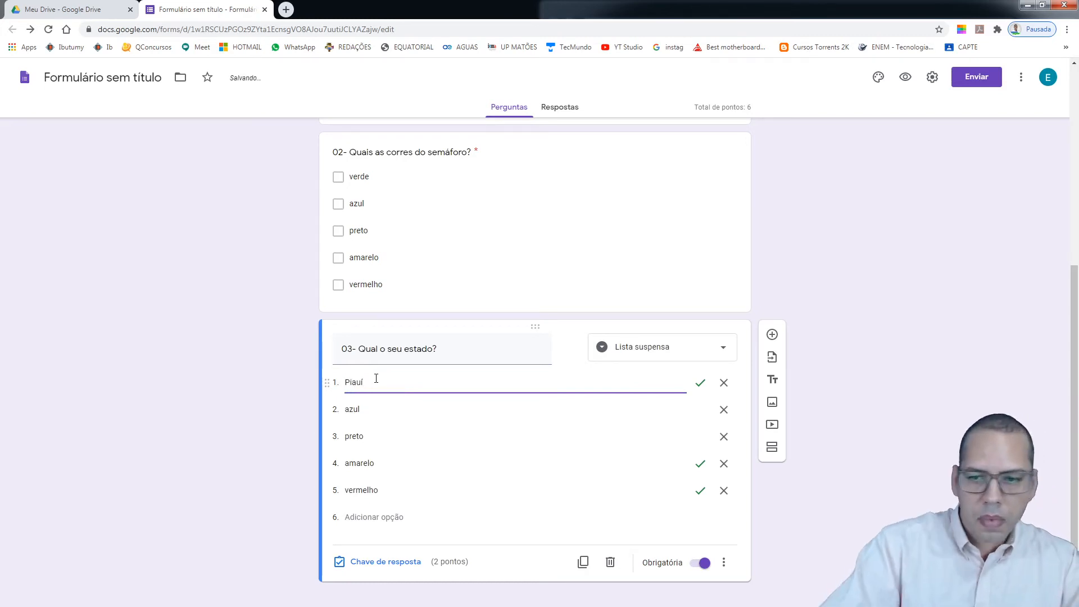
pyautogui.click(369, 407)
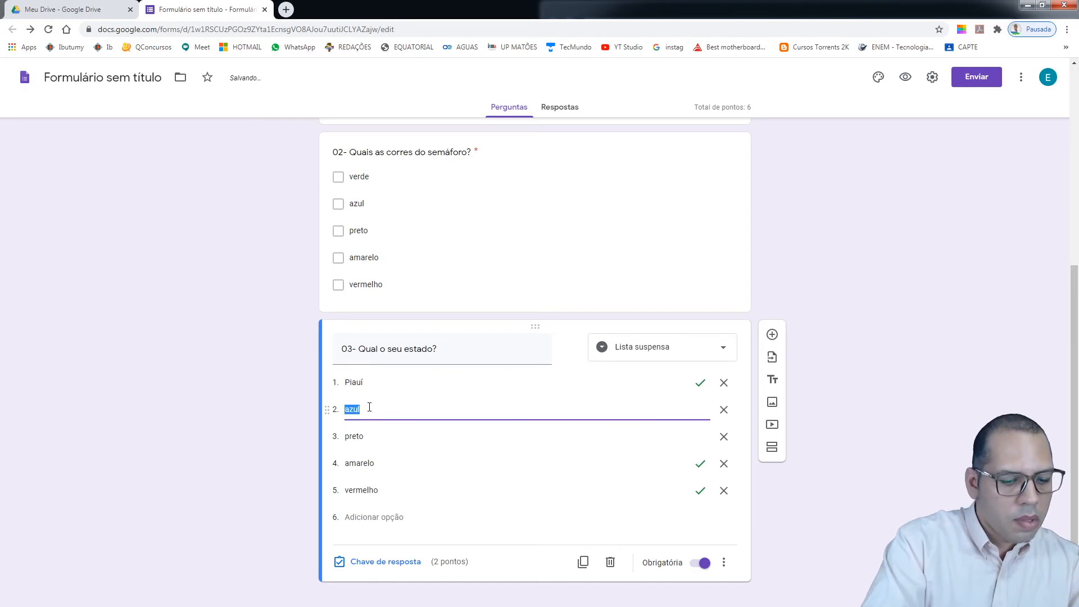
pyautogui.write('São Paulo')
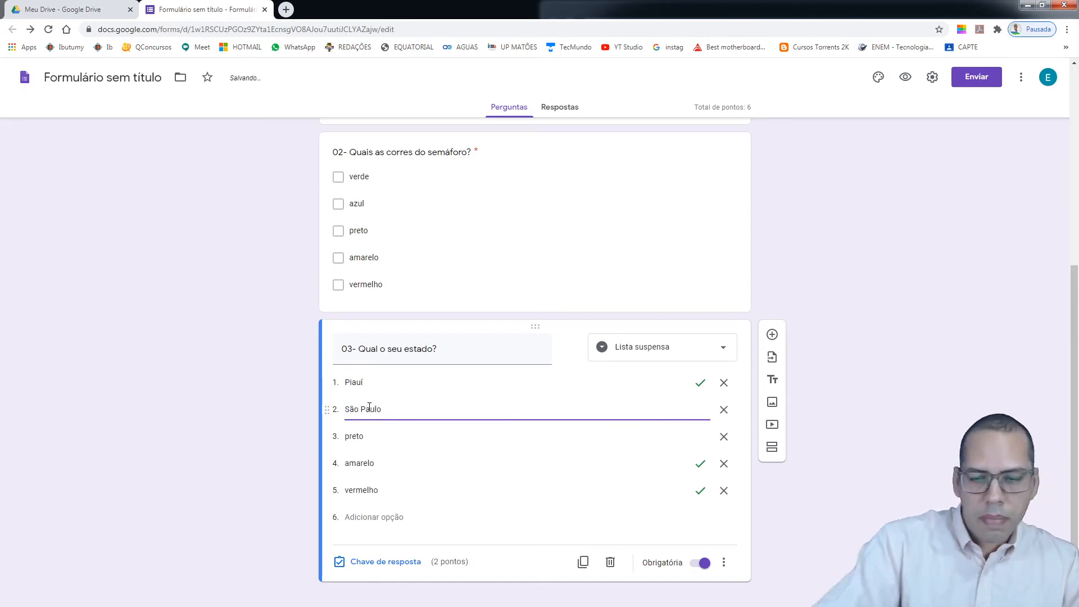
pyautogui.doubleClick(371, 438)
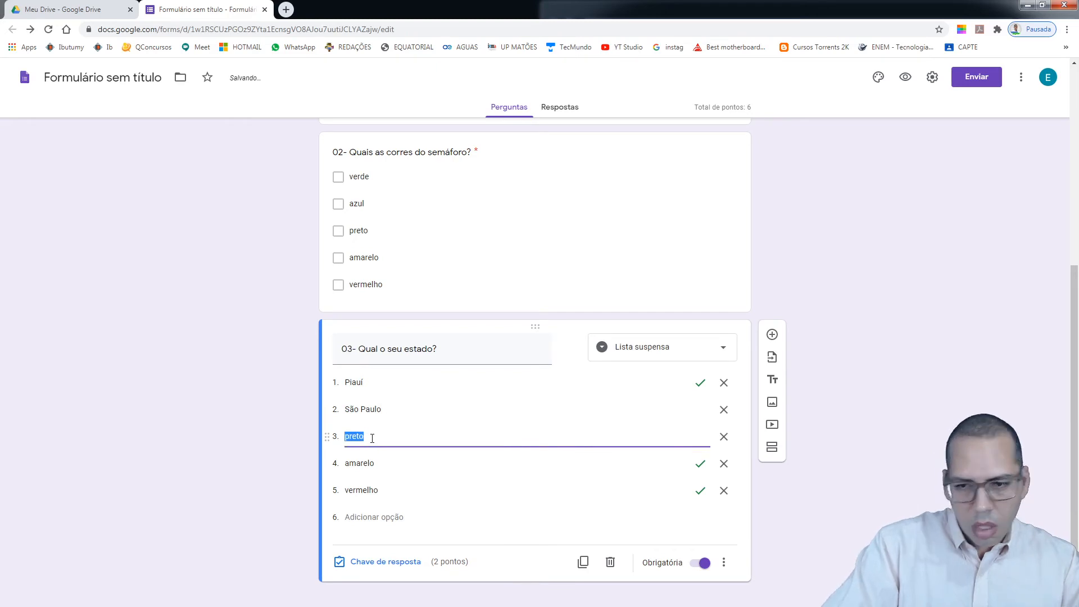
pyautogui.write('P')
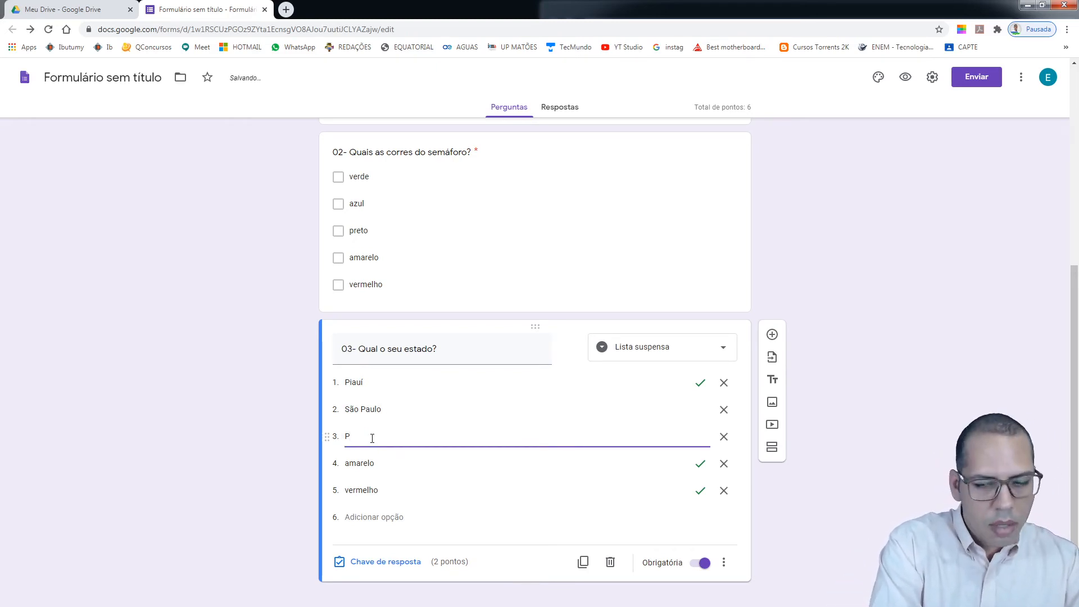
pyautogui.write('arai')
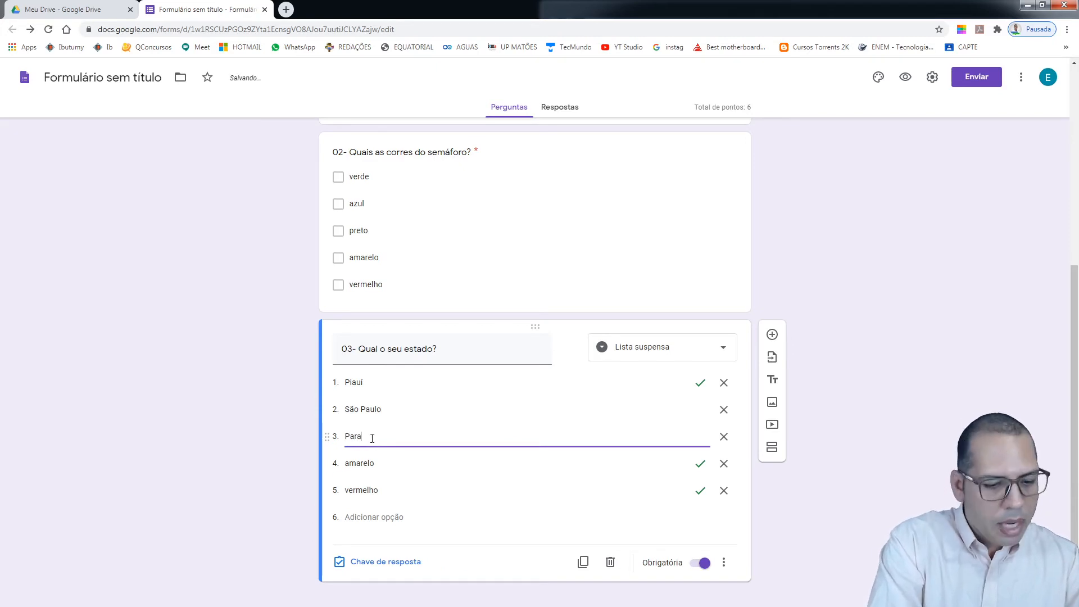
# Replace the last two options with Maranhão and Rio Grande do Norte
pyautogui.doubleClick(378, 464)
pyautogui.write('M')
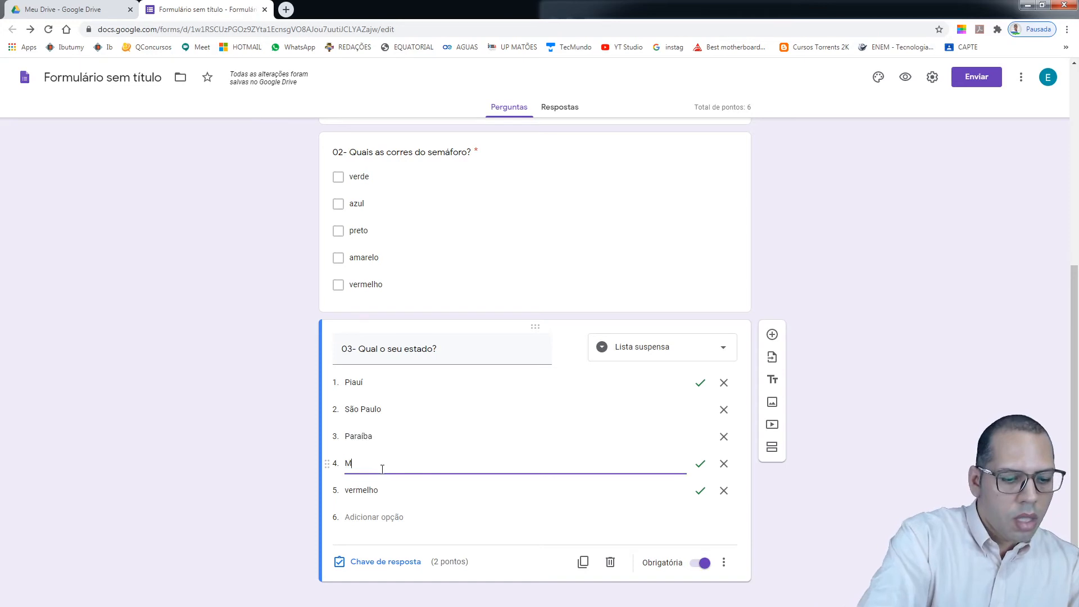
pyautogui.write('aranhão')
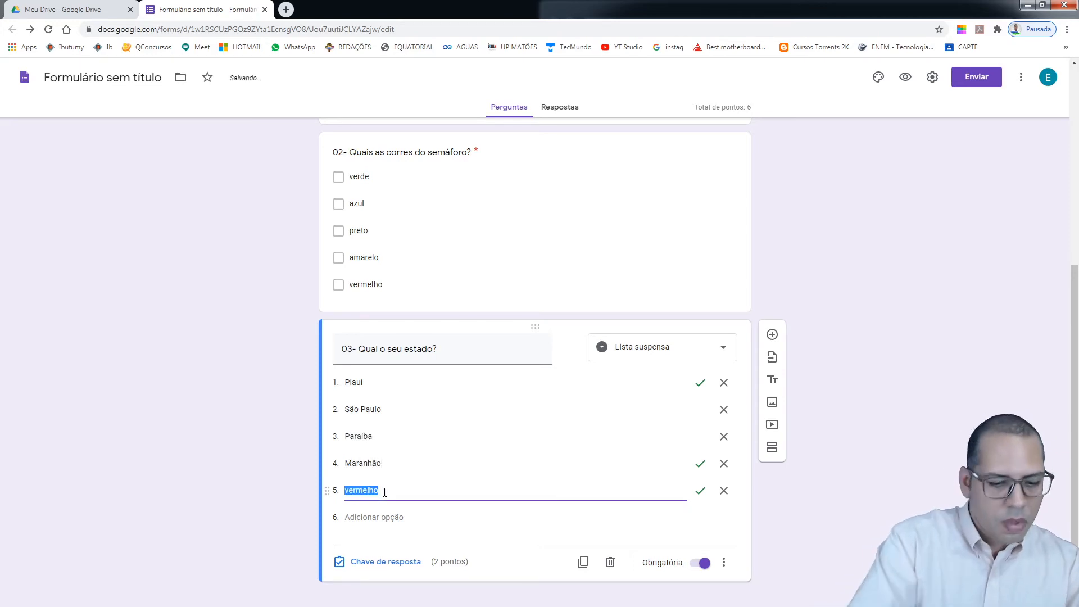
pyautogui.write('Ro')
pyautogui.press('BackSpace')
pyautogui.write('io')
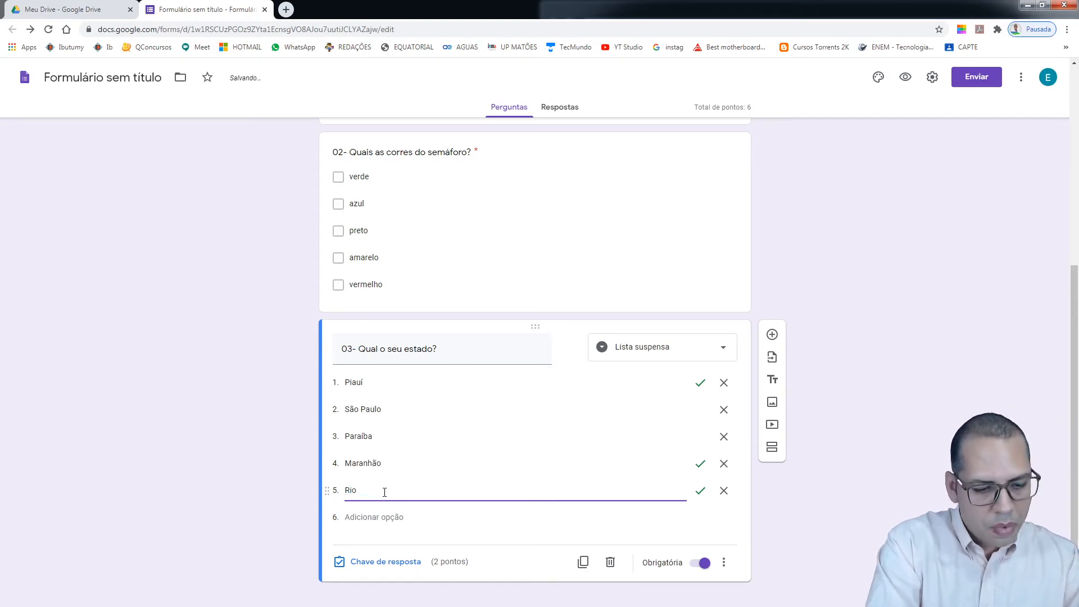
pyautogui.write(' Grand')
pyautogui.press('BackSpace')
pyautogui.press('BackSpace')
pyautogui.write('nde do N')
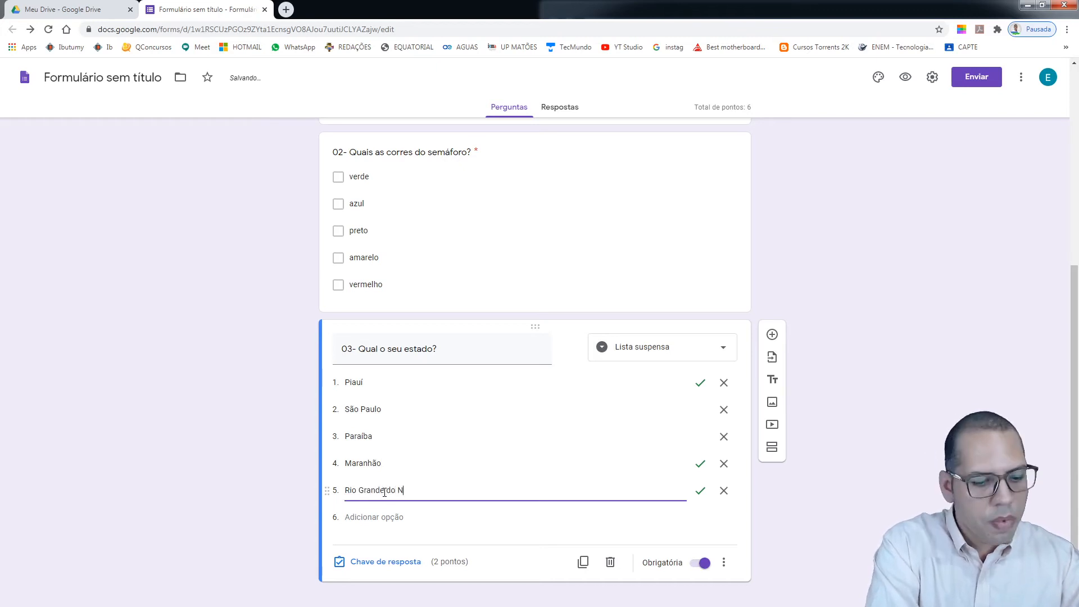
pyautogui.write('orte')
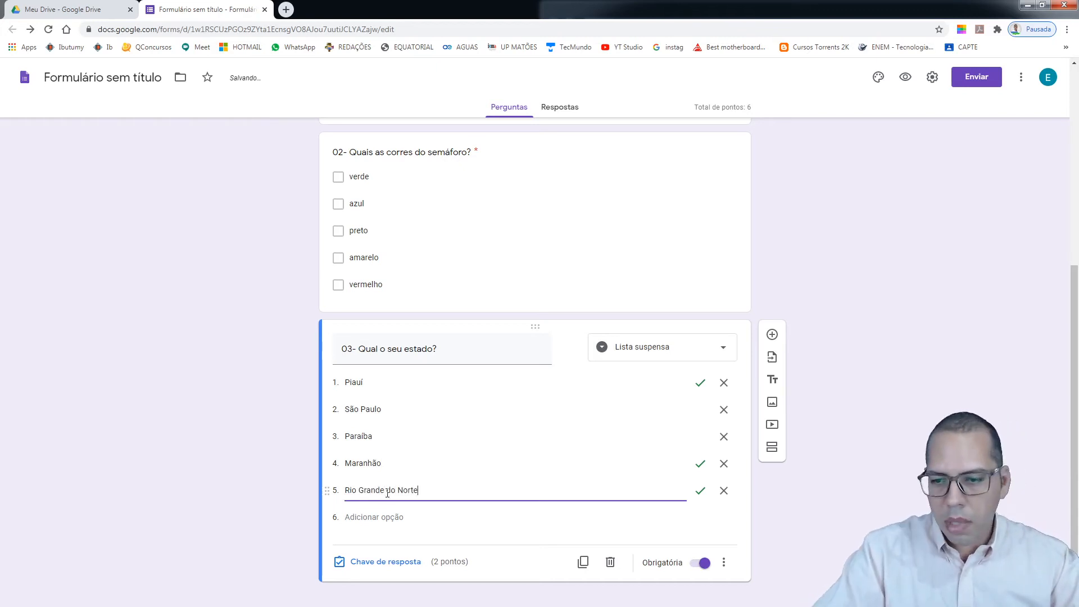
pyautogui.click(818, 498)
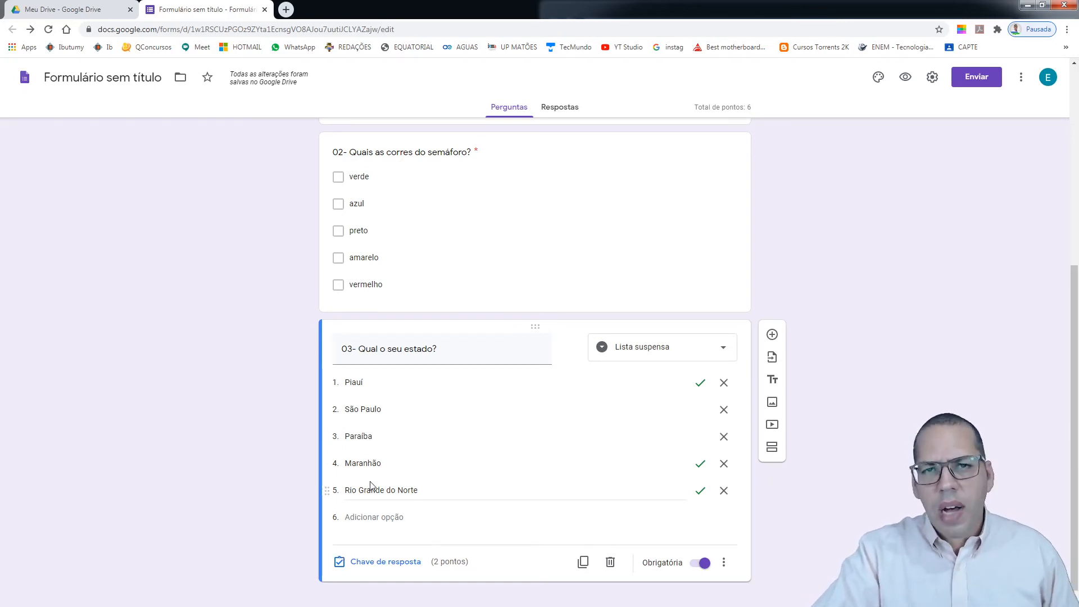
# Set Piauí as question 03's only correct answer, worth 2 points
pyautogui.click(387, 563)
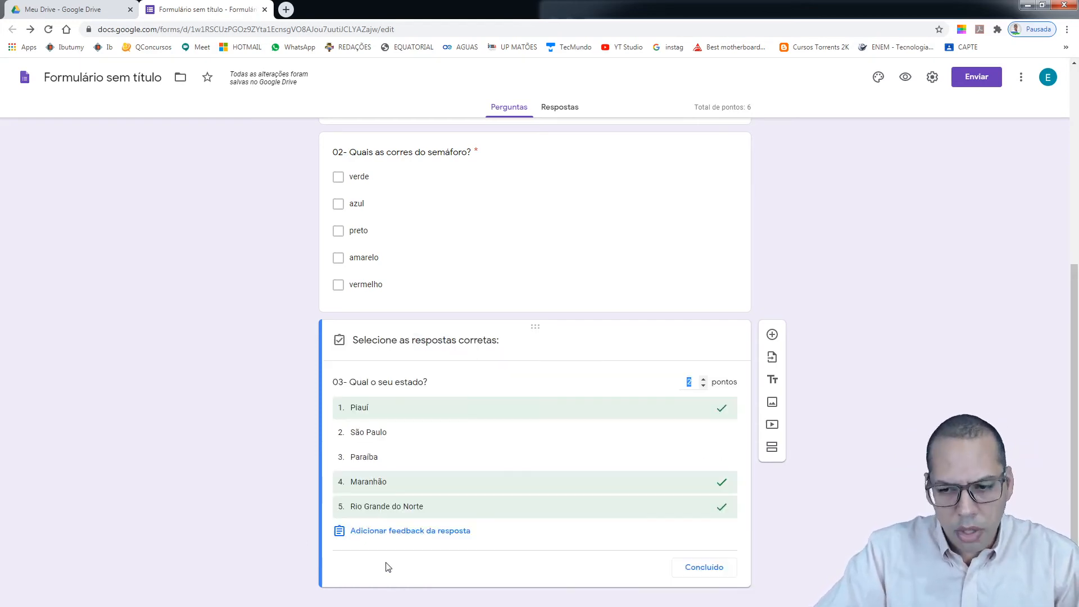
pyautogui.click(715, 411)
pyautogui.click(476, 485)
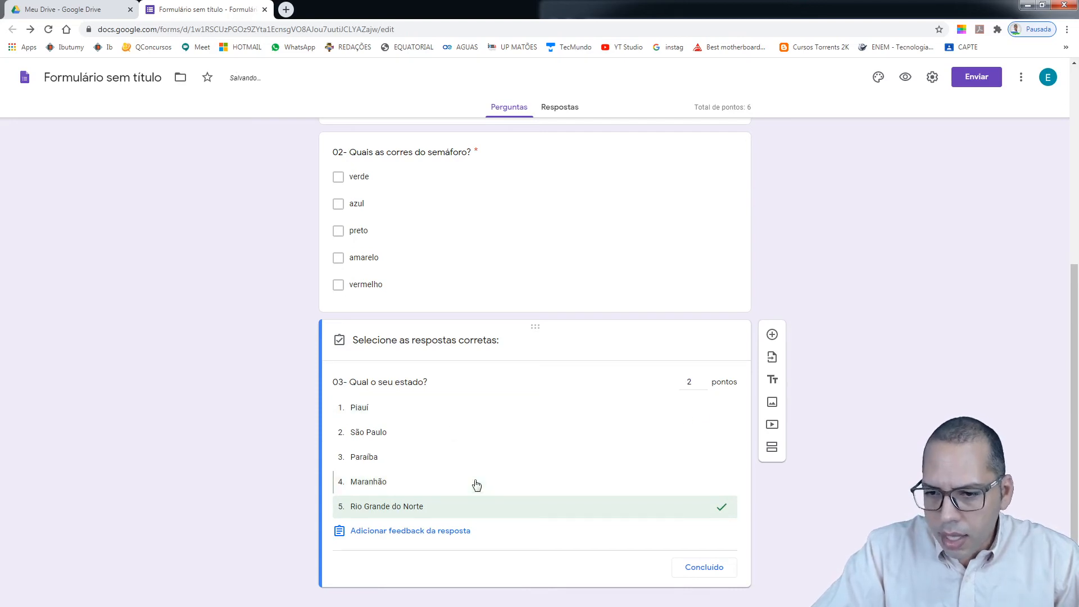
pyautogui.click(458, 512)
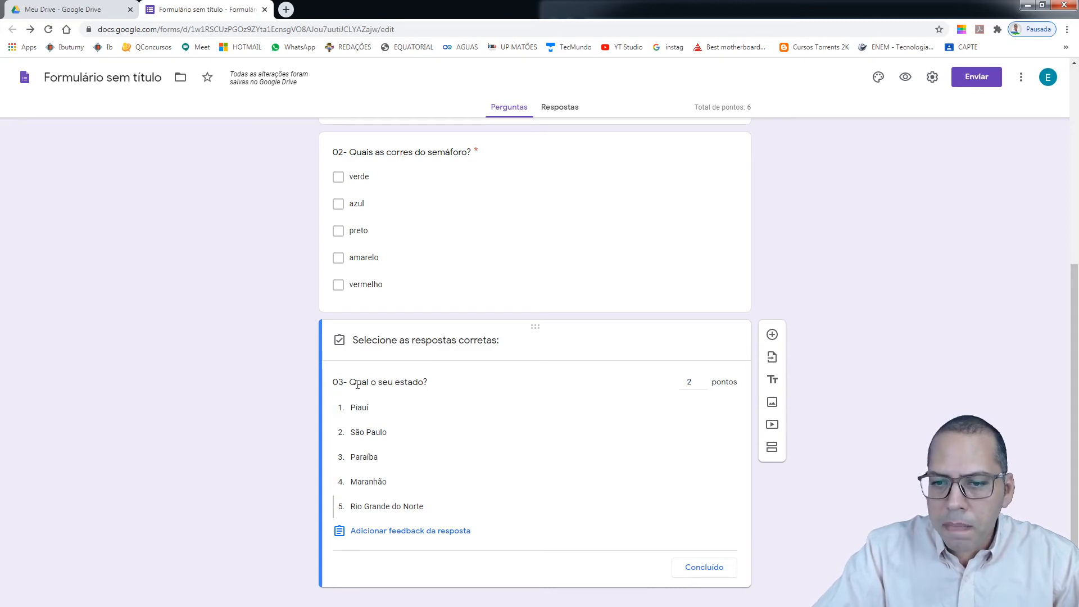
pyautogui.click(359, 409)
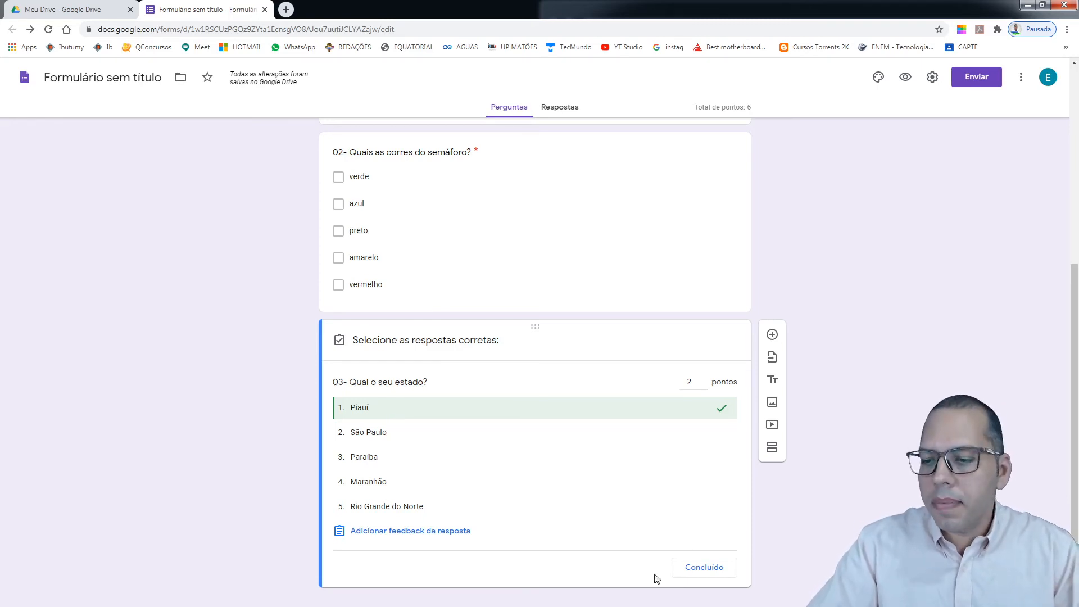
pyautogui.click(703, 568)
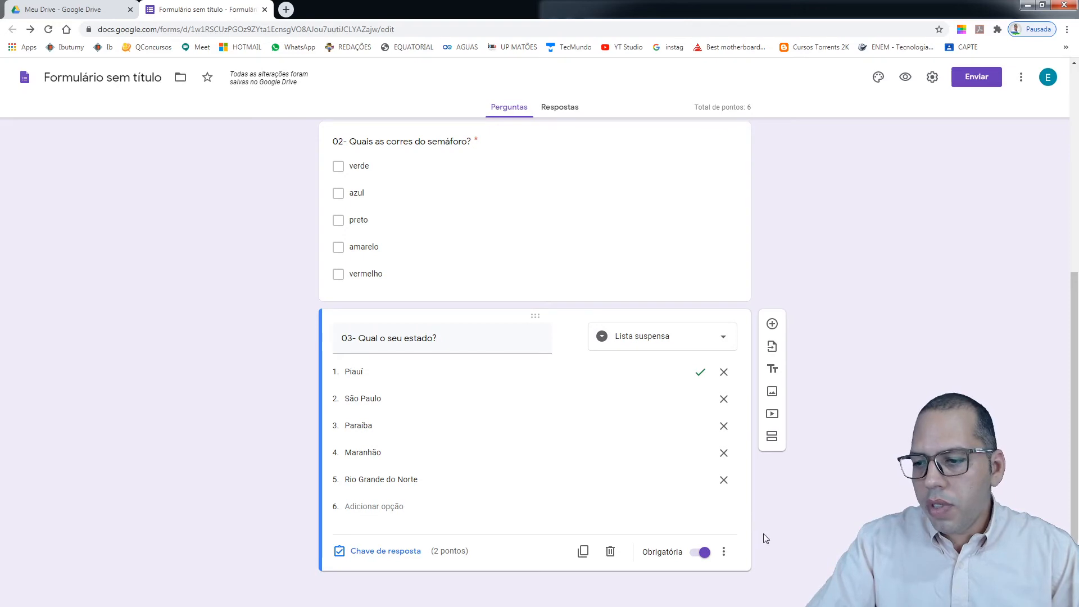
# Add a new section after question 03 and start typing its title, beginning with 'P'
pyautogui.click(772, 437)
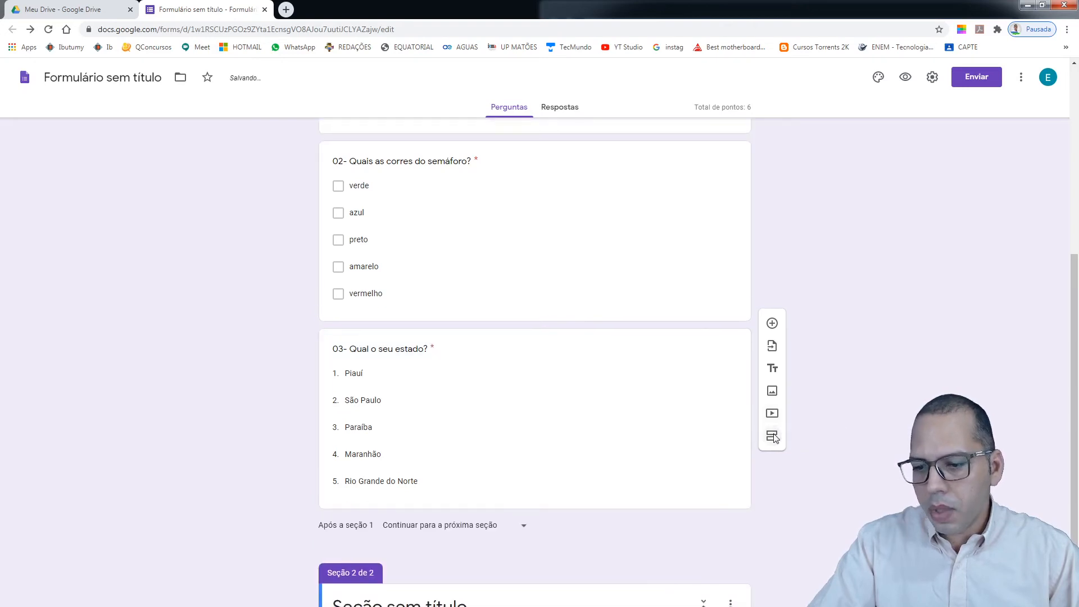
pyautogui.scroll(8, 431, 513)
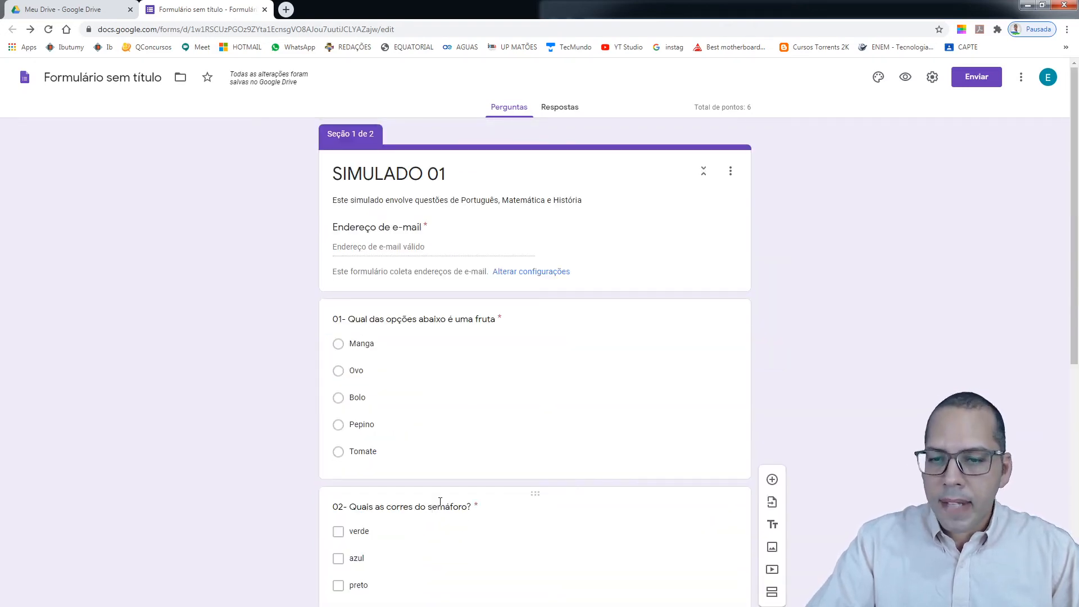
pyautogui.scroll(-1, 440, 502)
pyautogui.scroll(-7, 440, 502)
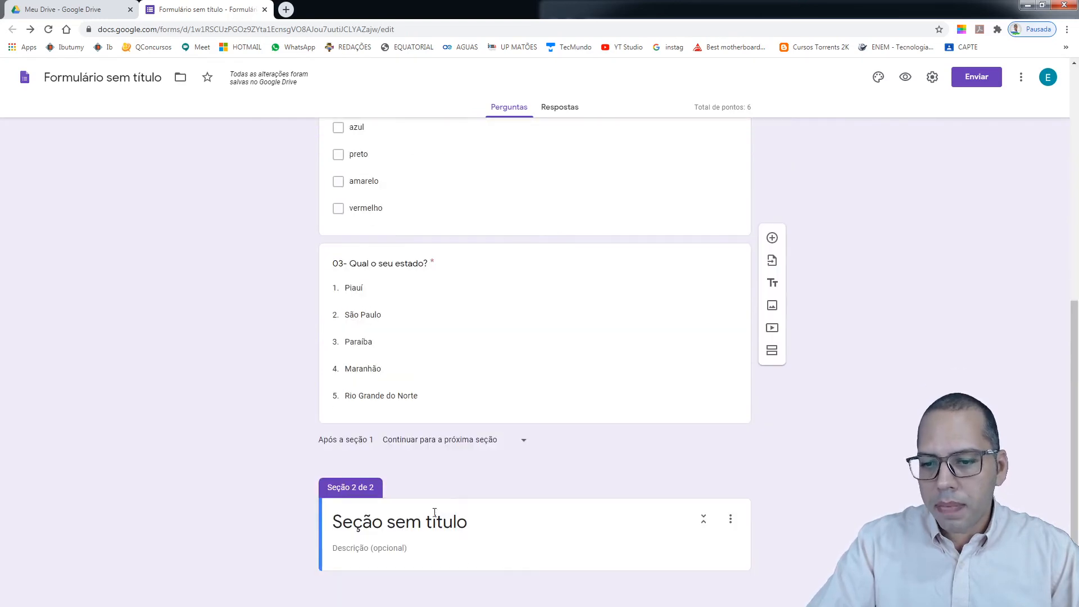
pyautogui.click(460, 522)
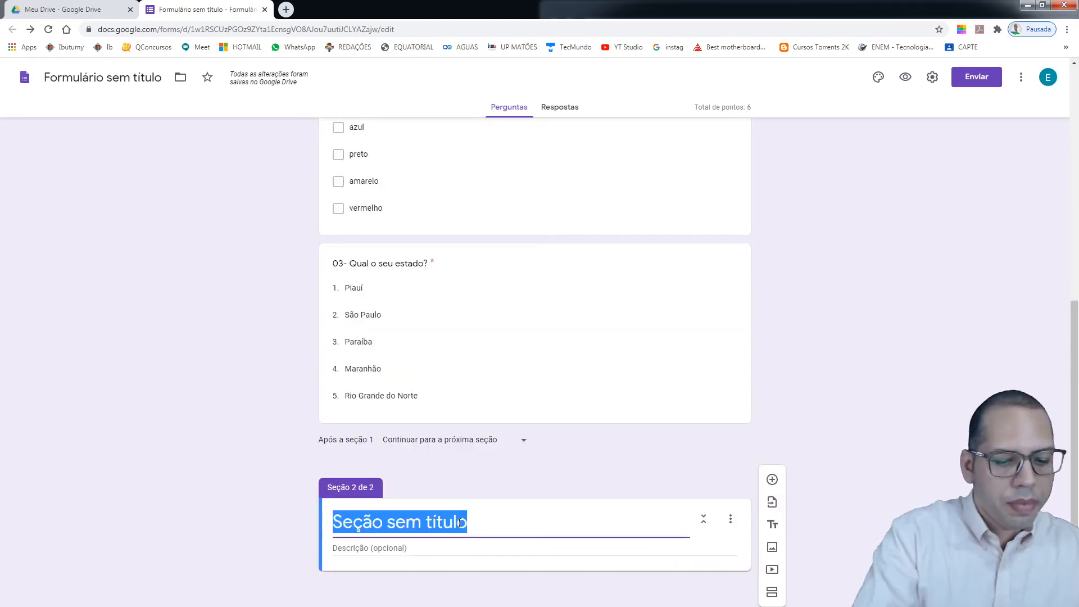
pyautogui.write('P')
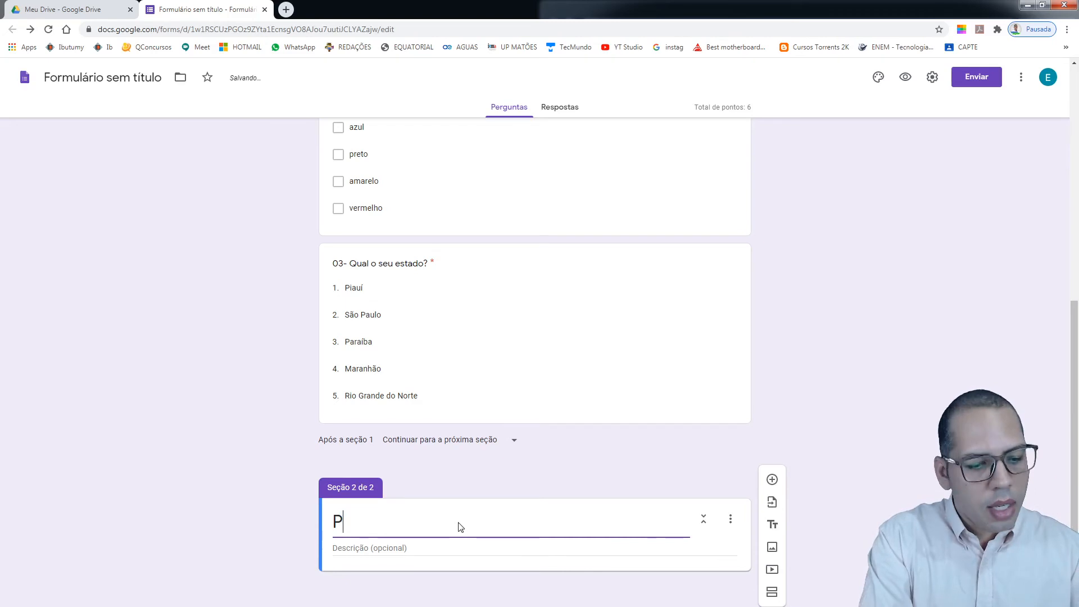
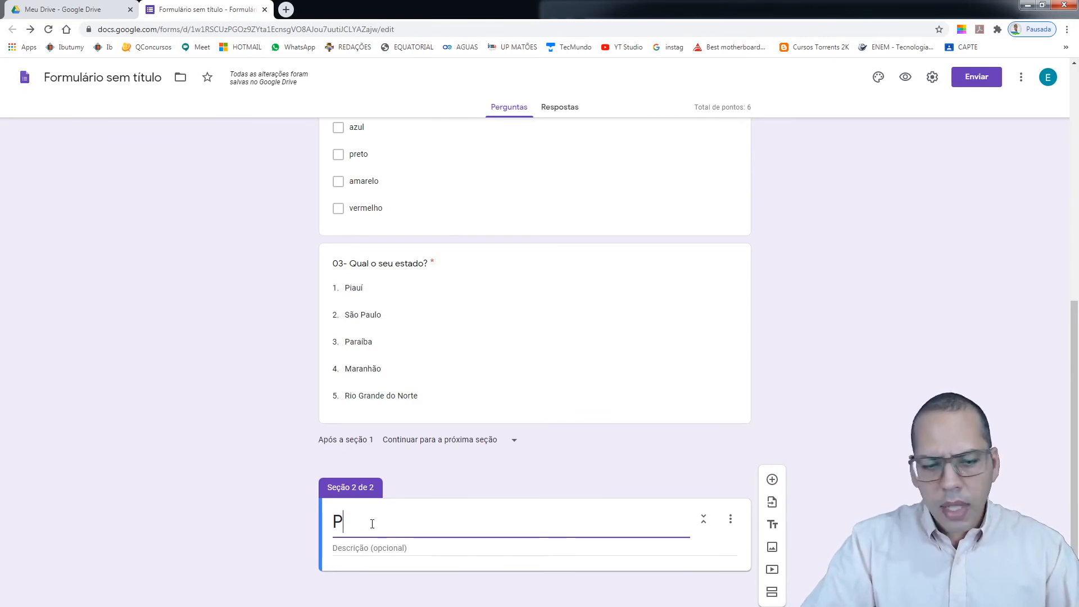
# Clear the stray text from the Section 2 title and enter 'CONHECIMENTOS ESPECÍFICOS'
pyautogui.press('BackSpace')
pyautogui.write('conhe')
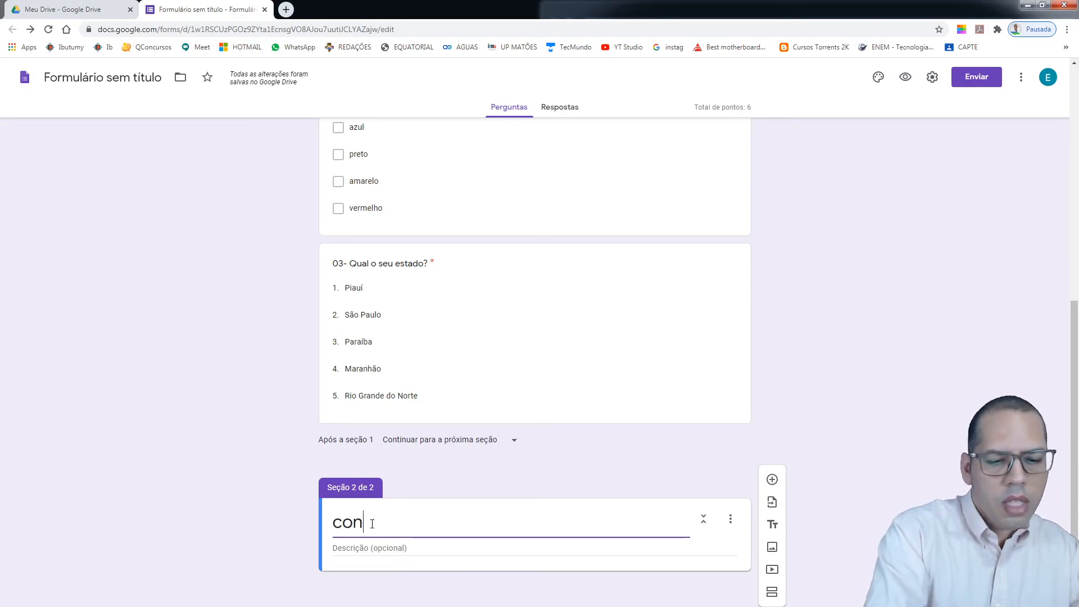
pyautogui.press('BackSpace')
pyautogui.press('BackSpace')
pyautogui.press('BackSpace')
pyautogui.press('BackSpace')
pyautogui.press('BackSpace')
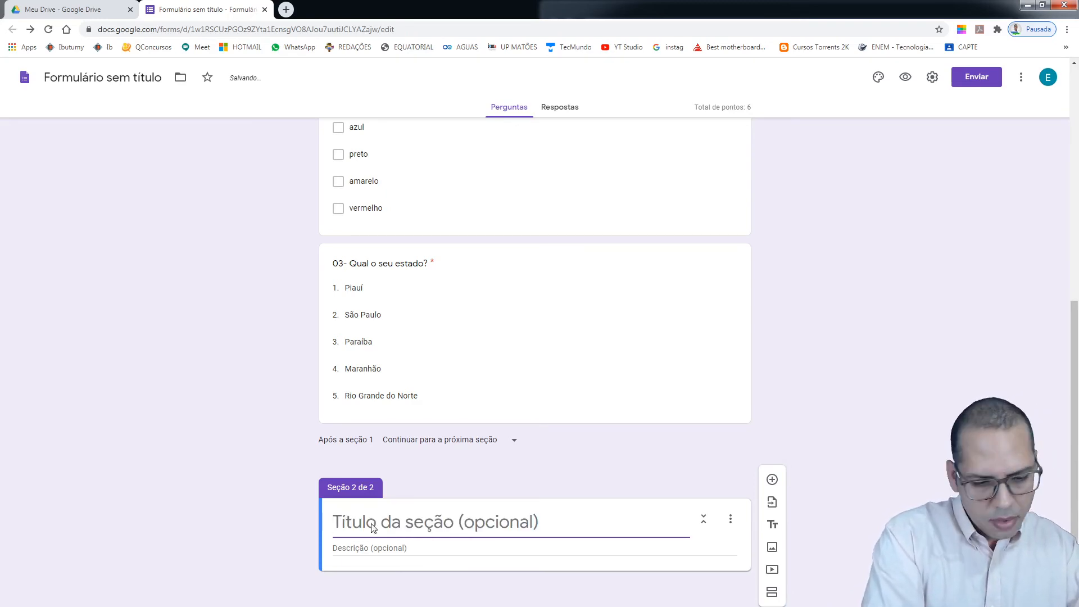
pyautogui.write('CONHECI')
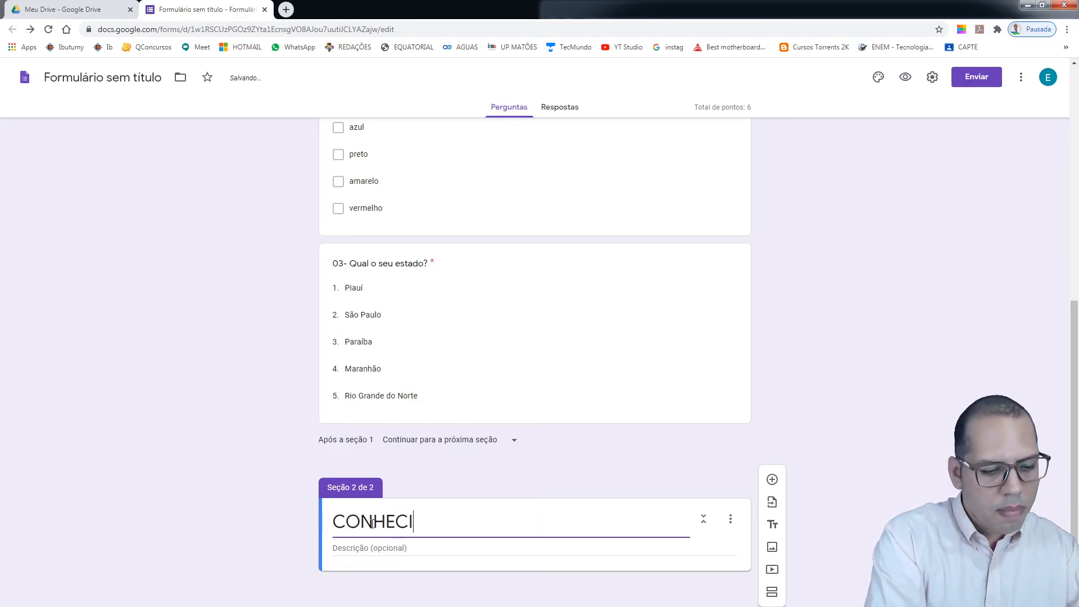
pyautogui.write('MENTOS')
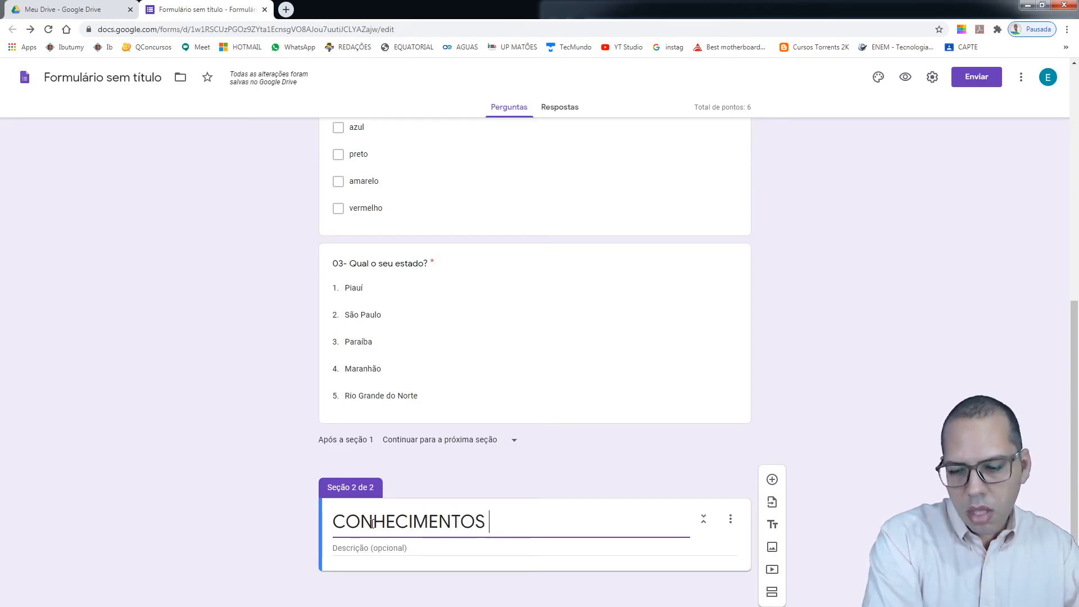
pyautogui.write(' ESPEC')
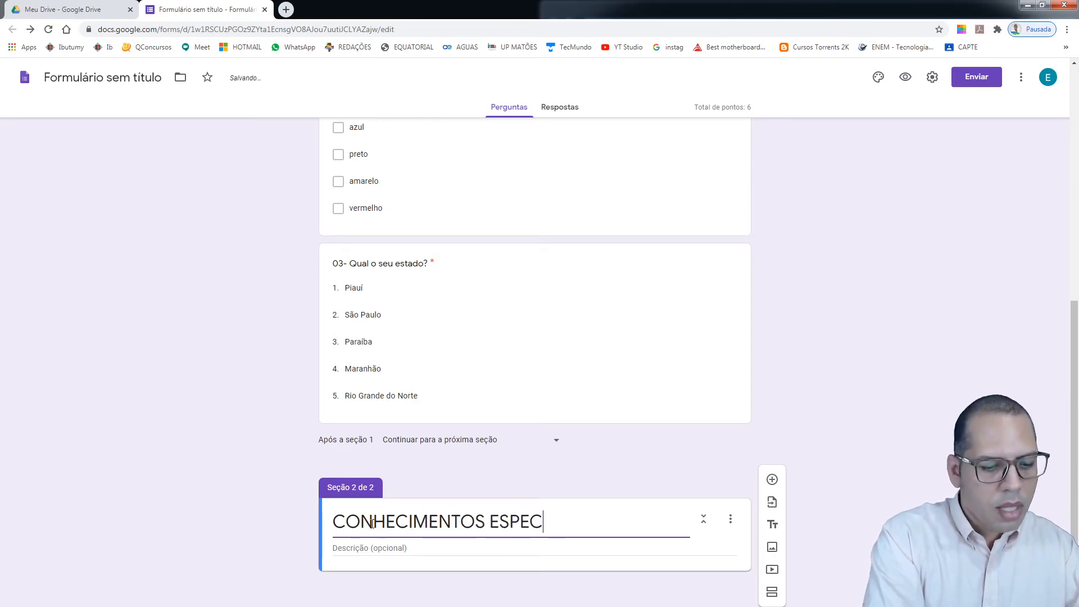
pyautogui.write('ÍFICOS')
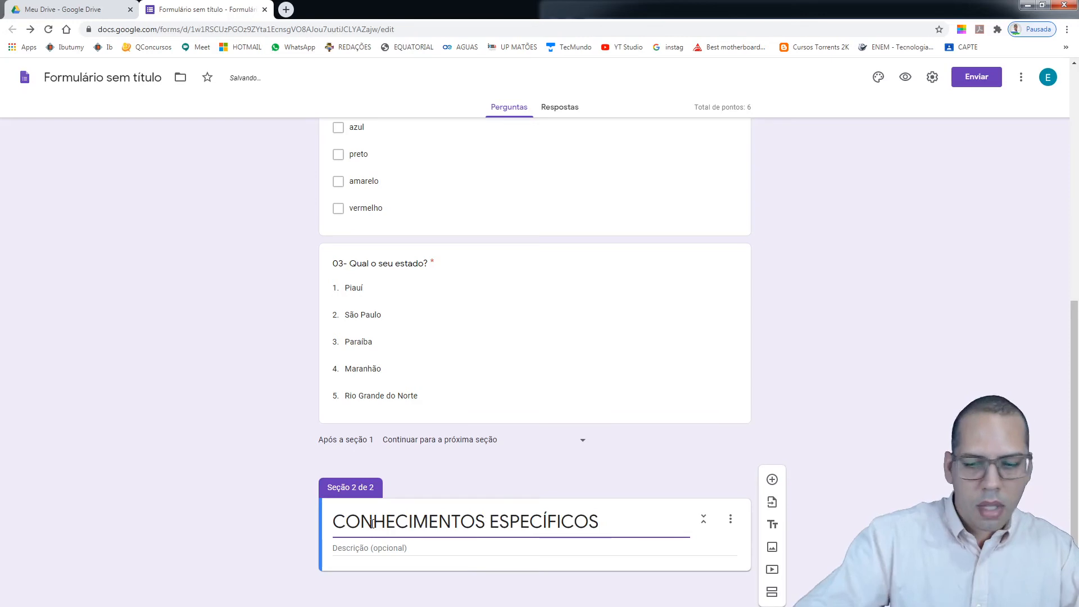
# Duplicate question 03 and drag the copy below the CONHECIMENTOS ESPECÍFICOS section header
pyautogui.click(844, 485)
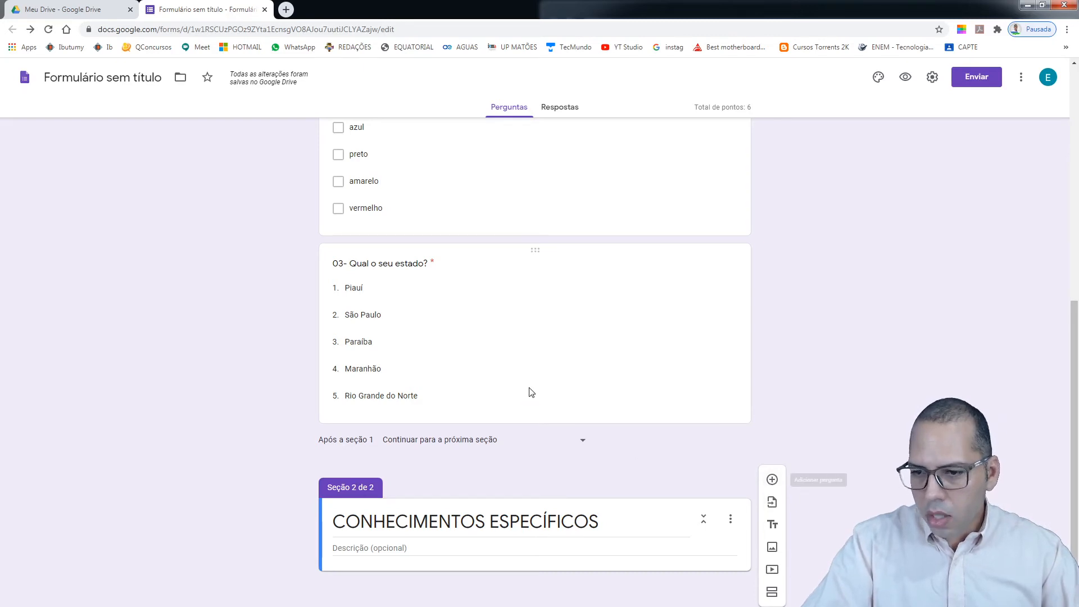
pyautogui.click(560, 254)
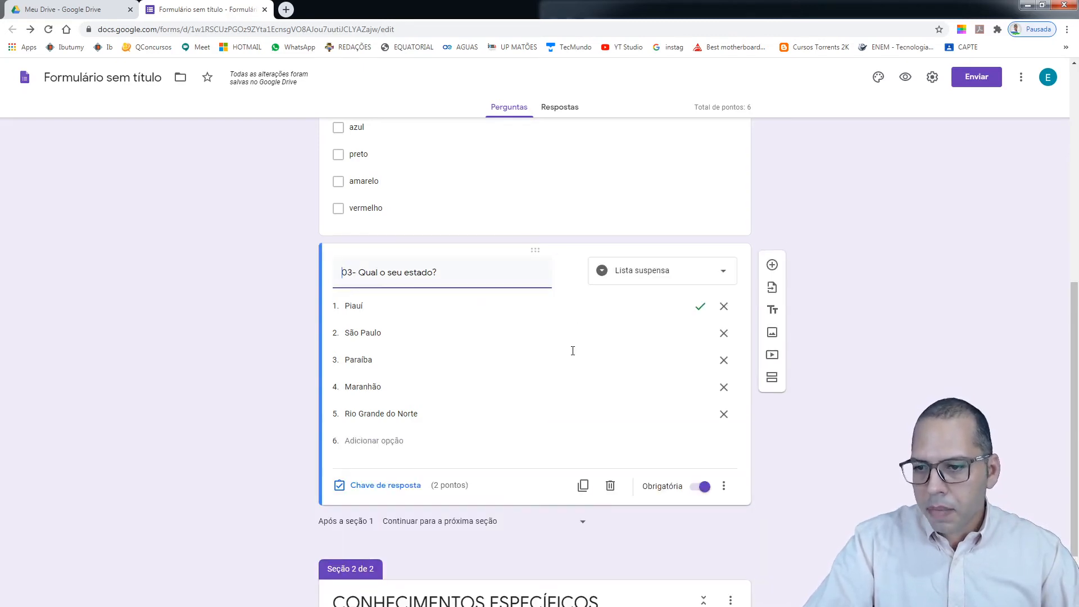
pyautogui.click(580, 551)
pyautogui.scroll(-3, 587, 484)
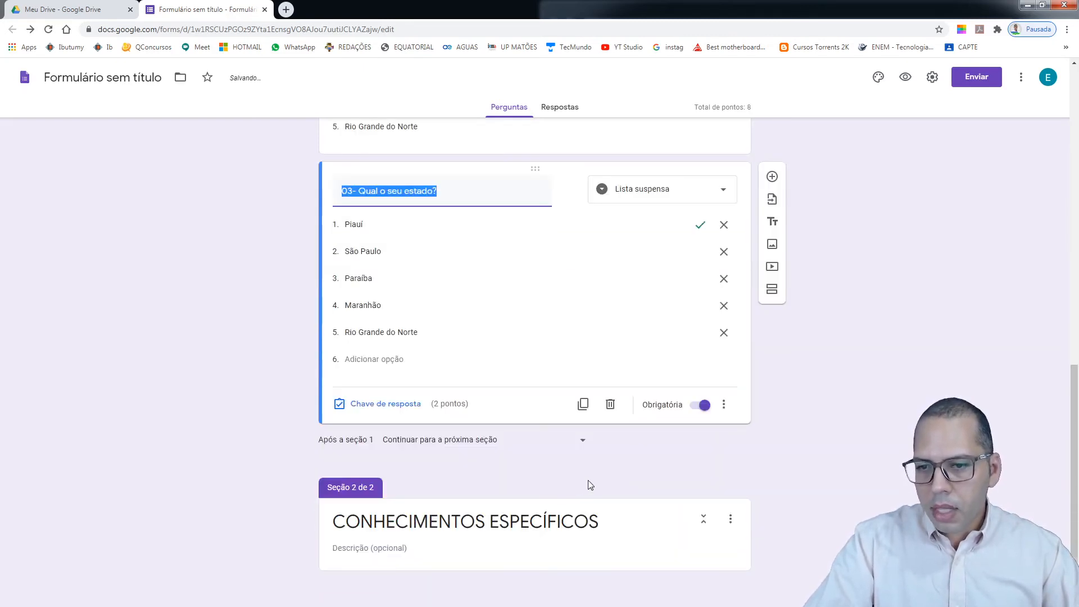
pyautogui.scroll(4, 598, 349)
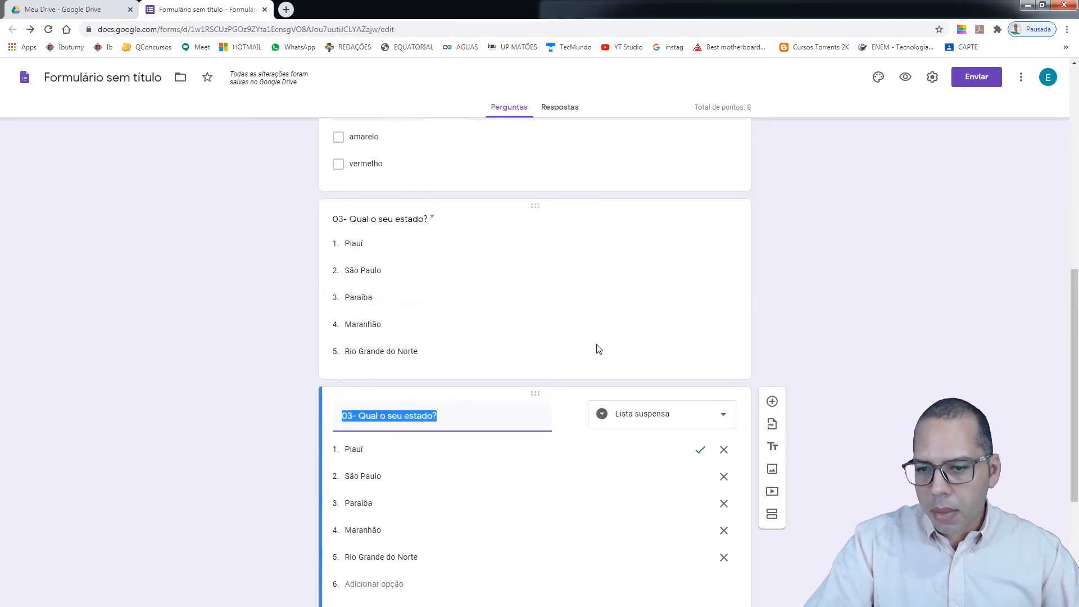
pyautogui.scroll(-3, 540, 295)
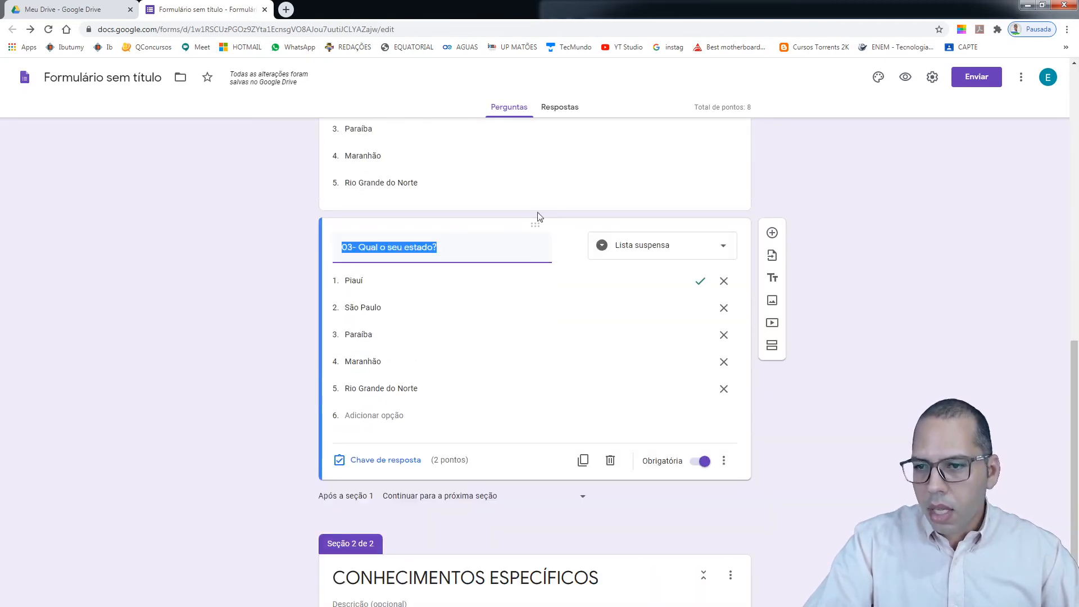
pyautogui.moveTo(554, 219); pyautogui.dragTo(559, 561)
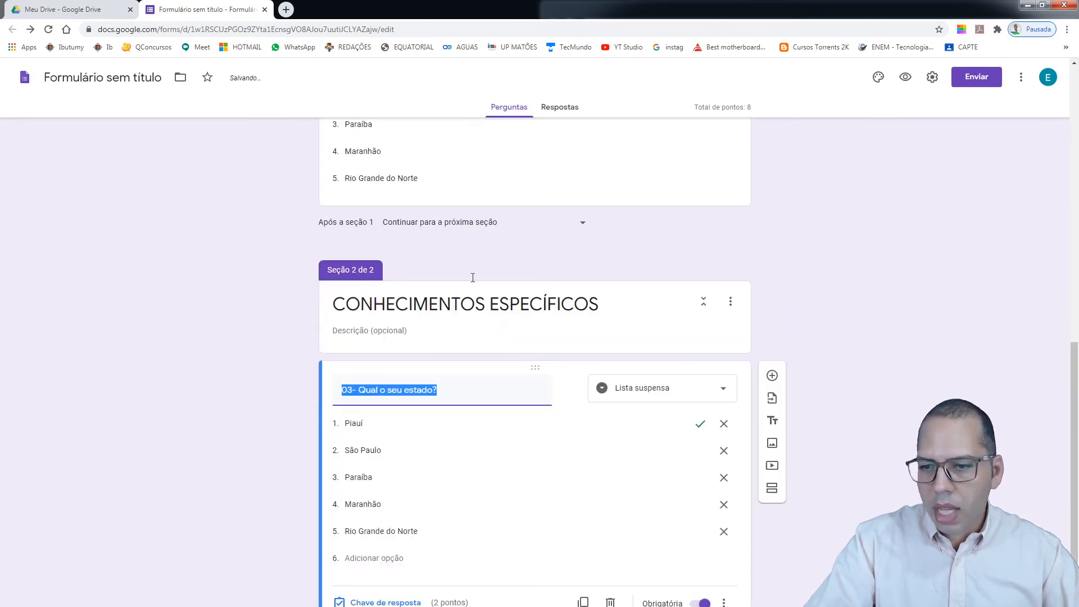
pyautogui.scroll(-1, 568, 450)
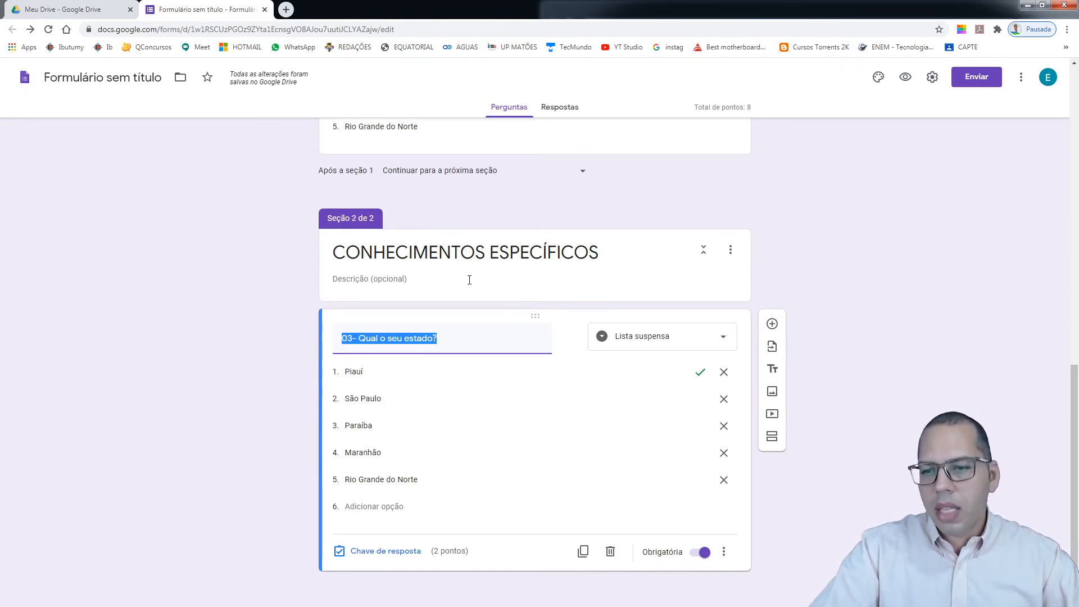
pyautogui.scroll(1, 649, 358)
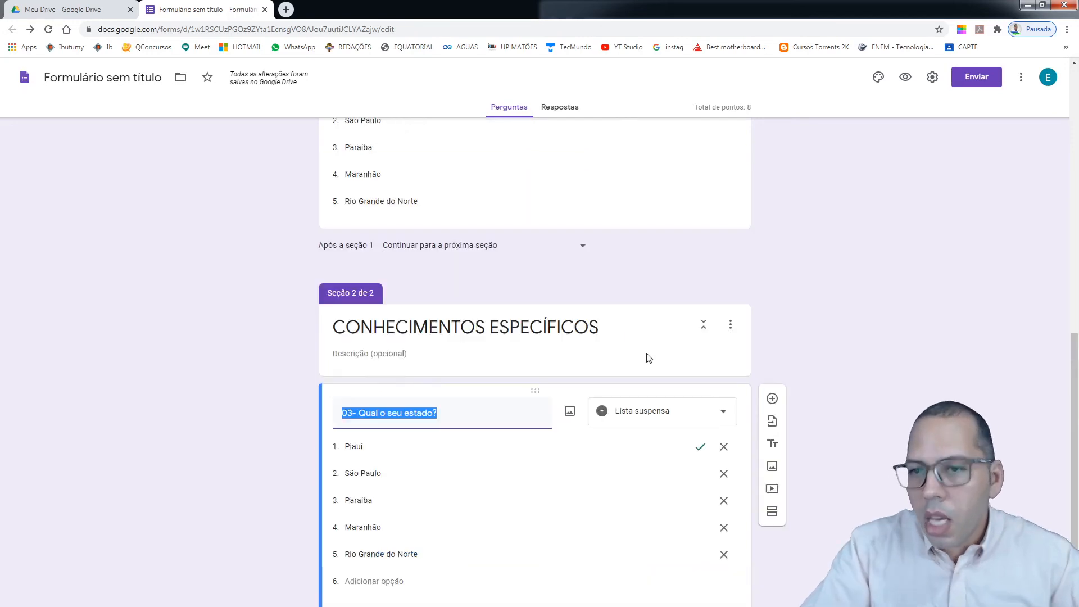
pyautogui.scroll(8, 649, 358)
pyautogui.scroll(-2, 649, 358)
pyautogui.scroll(-5, 649, 358)
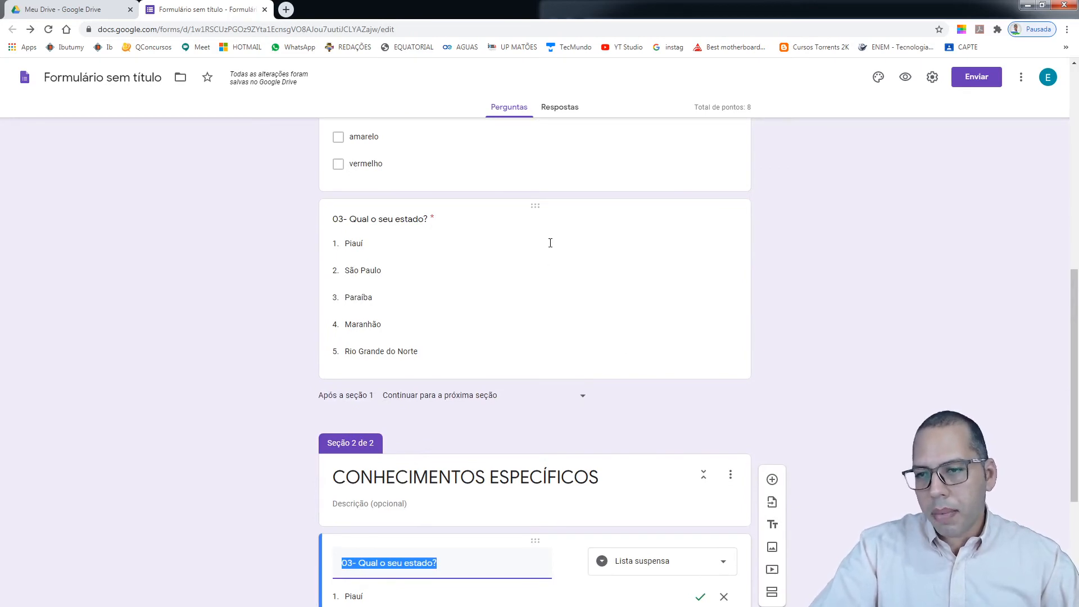
pyautogui.scroll(-3, 526, 302)
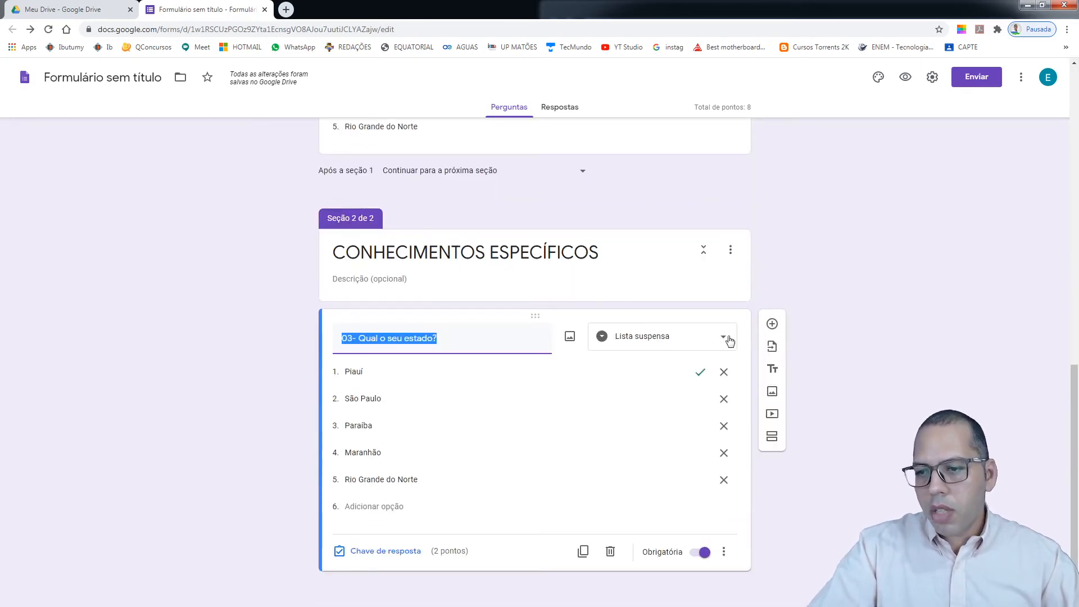
# Make the copy a Resposta curta question titled '04- Qual o nome do ditador nazista?'
pyautogui.click(721, 341)
pyautogui.click(632, 220)
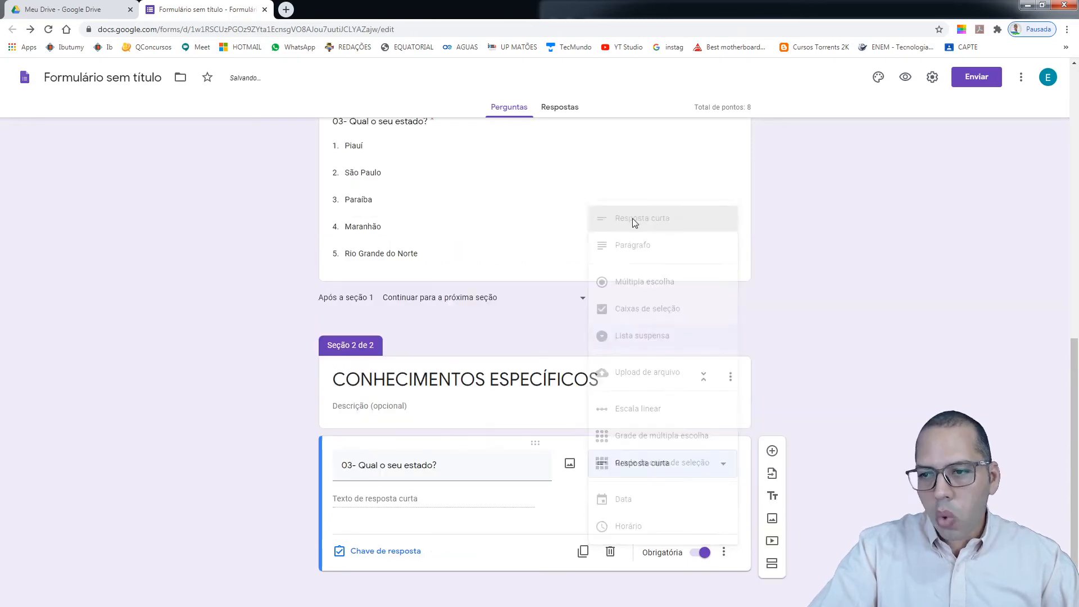
pyautogui.tripleClick(442, 465)
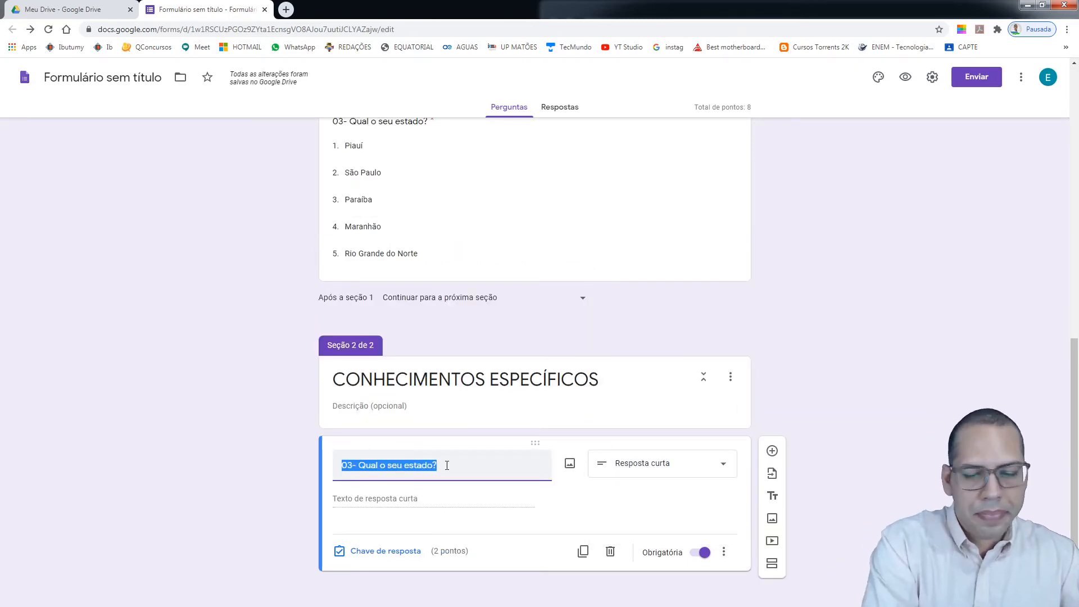
pyautogui.press('BackSpace')
pyautogui.write('04-')
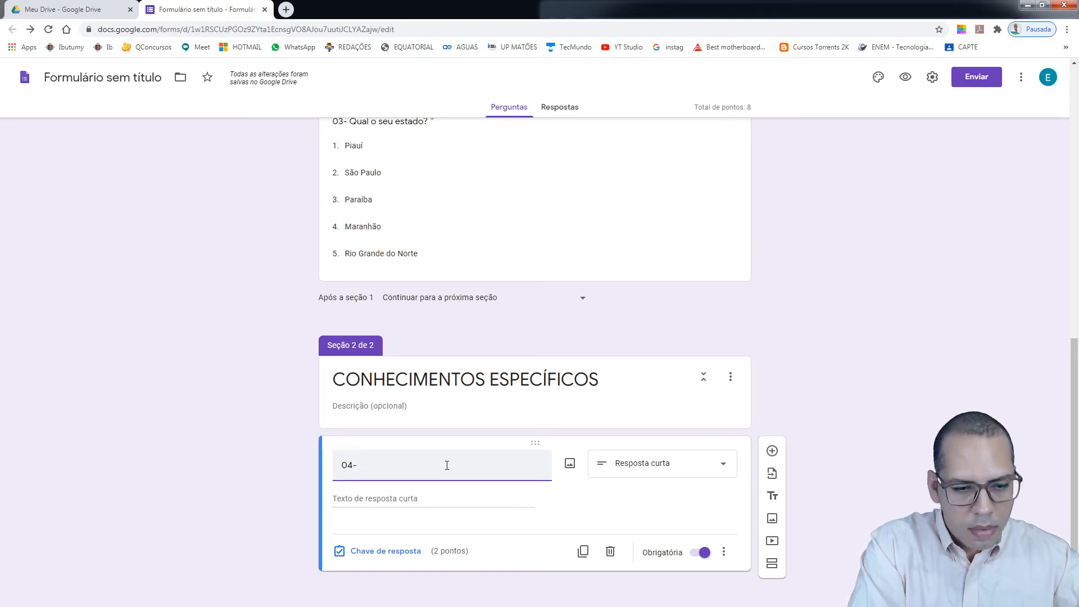
pyautogui.write('q')
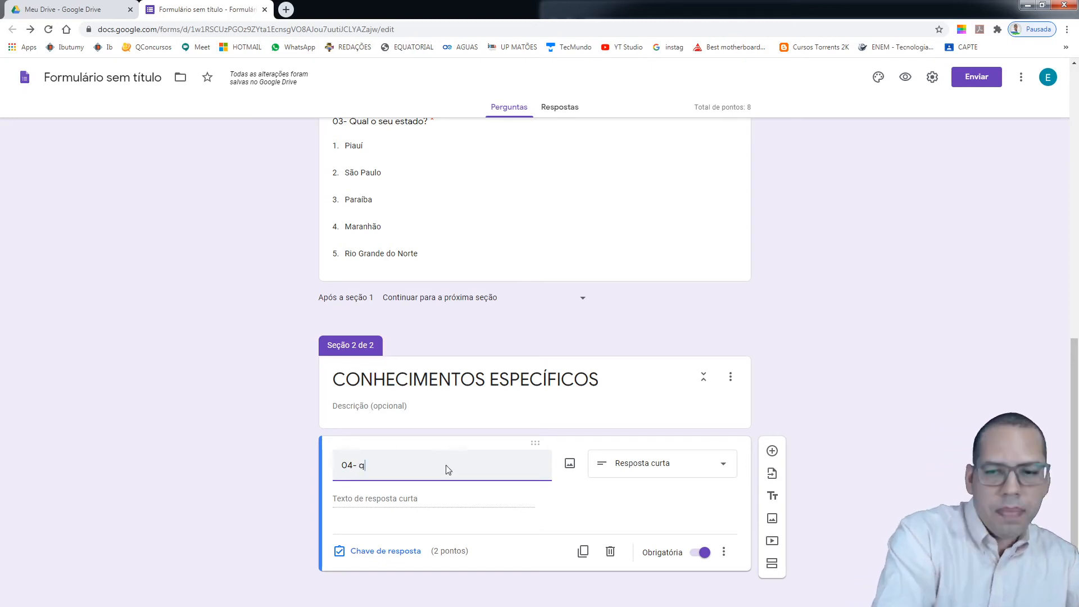
pyautogui.write('UAL')
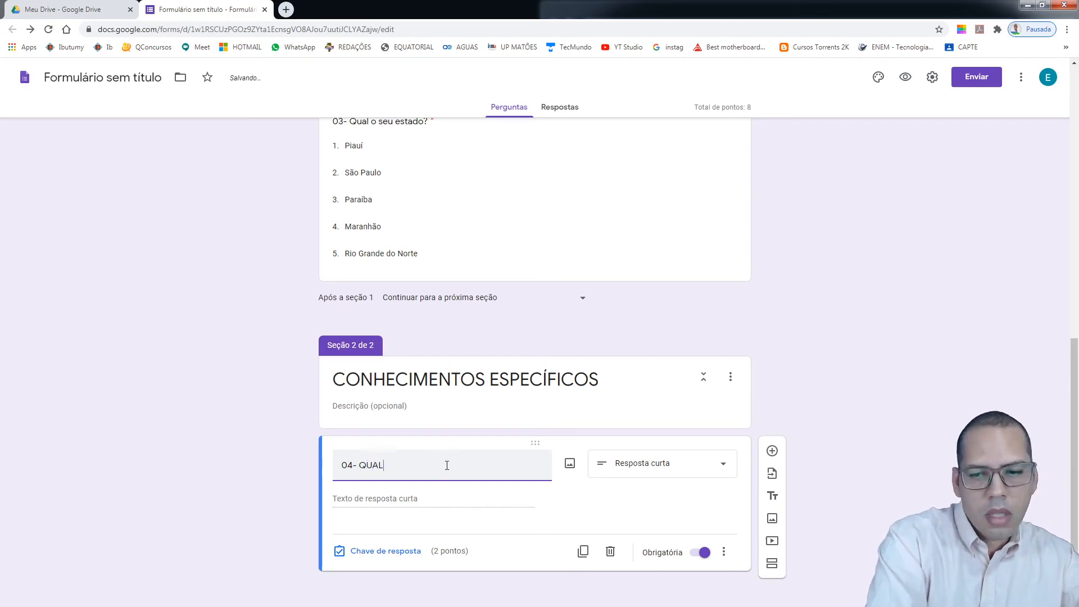
pyautogui.write(' O')
pyautogui.press('BackSpace')
pyautogui.press('BackSpace')
pyautogui.press('BackSpace')
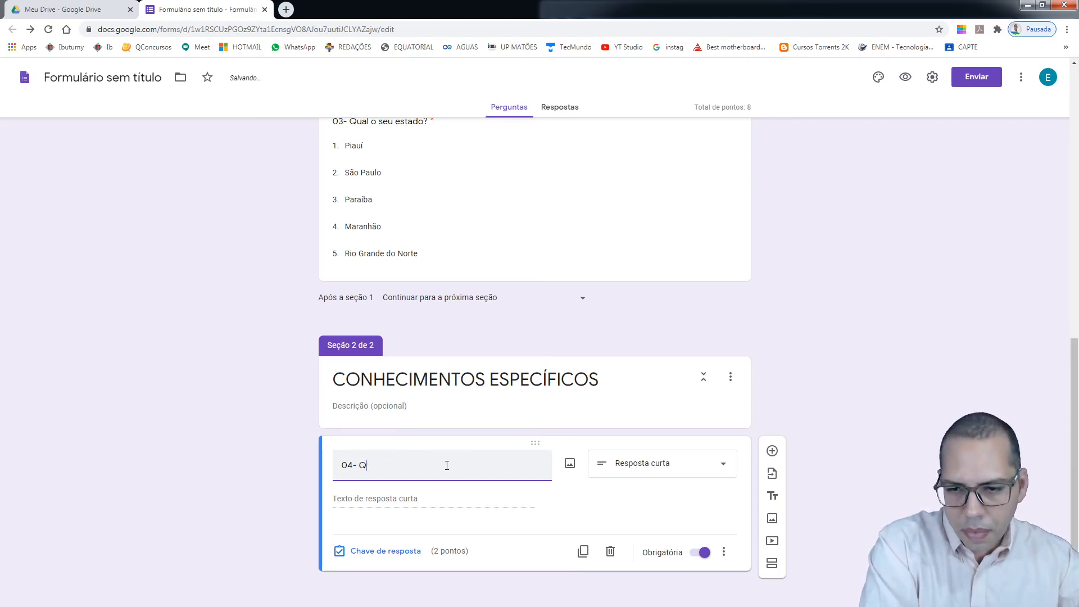
pyautogui.write('l o n')
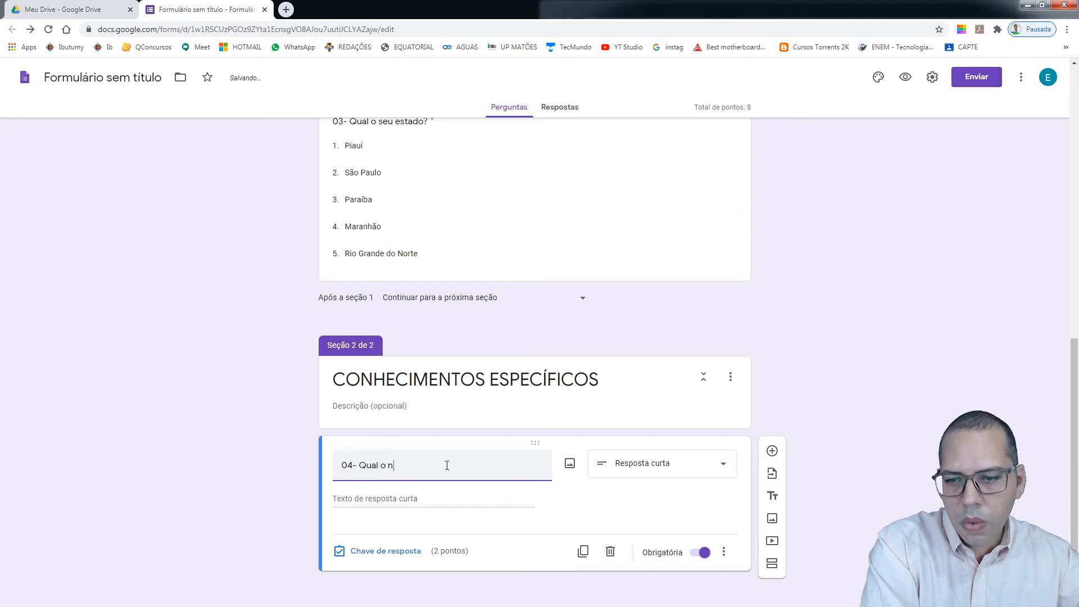
pyautogui.write('ome do')
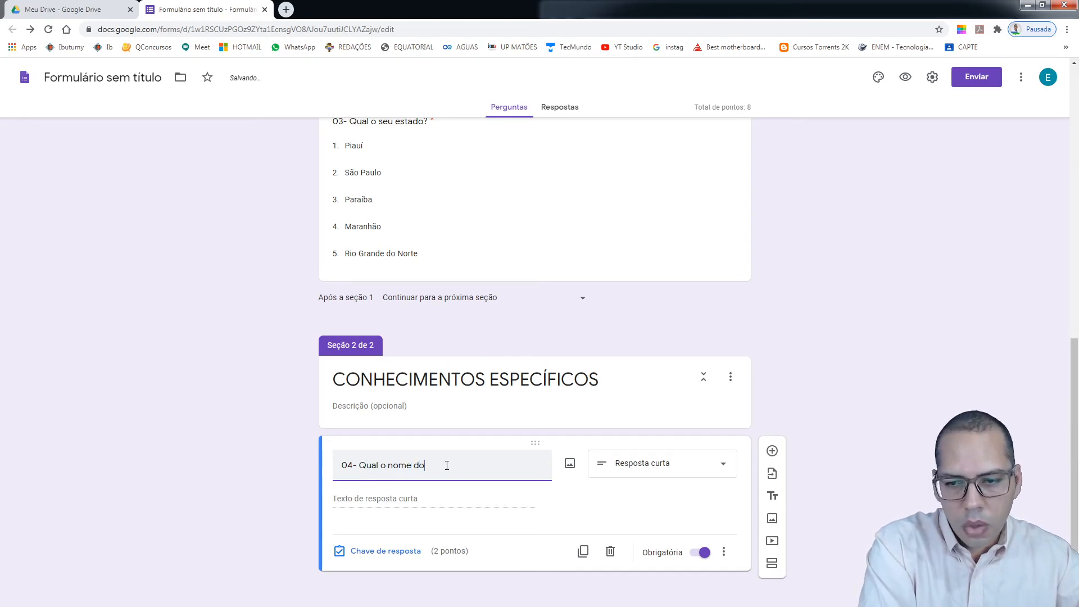
pyautogui.write(' ditador')
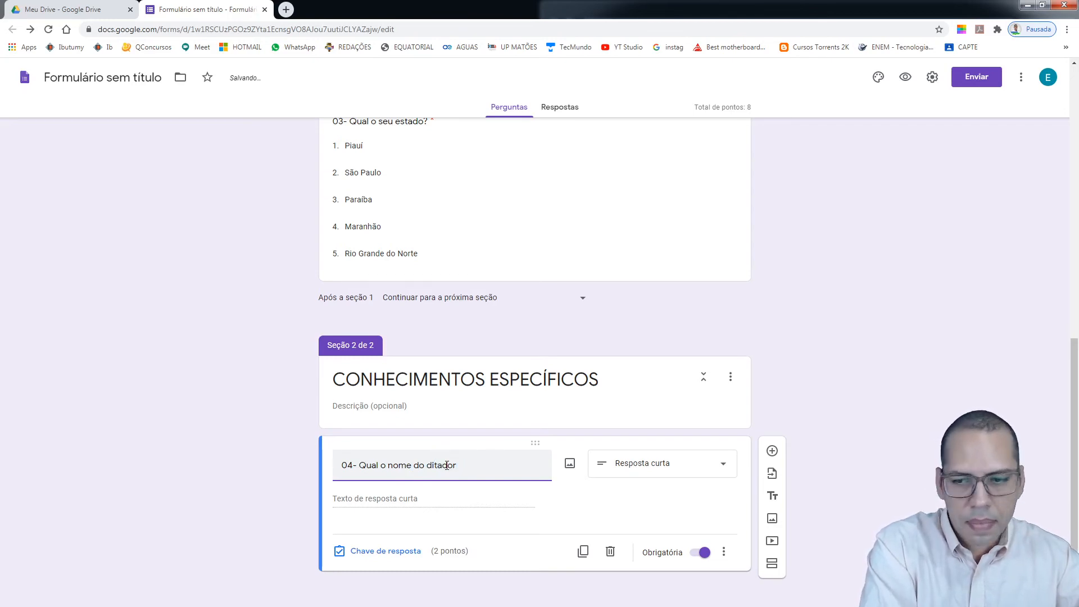
pyautogui.write('na Alema')
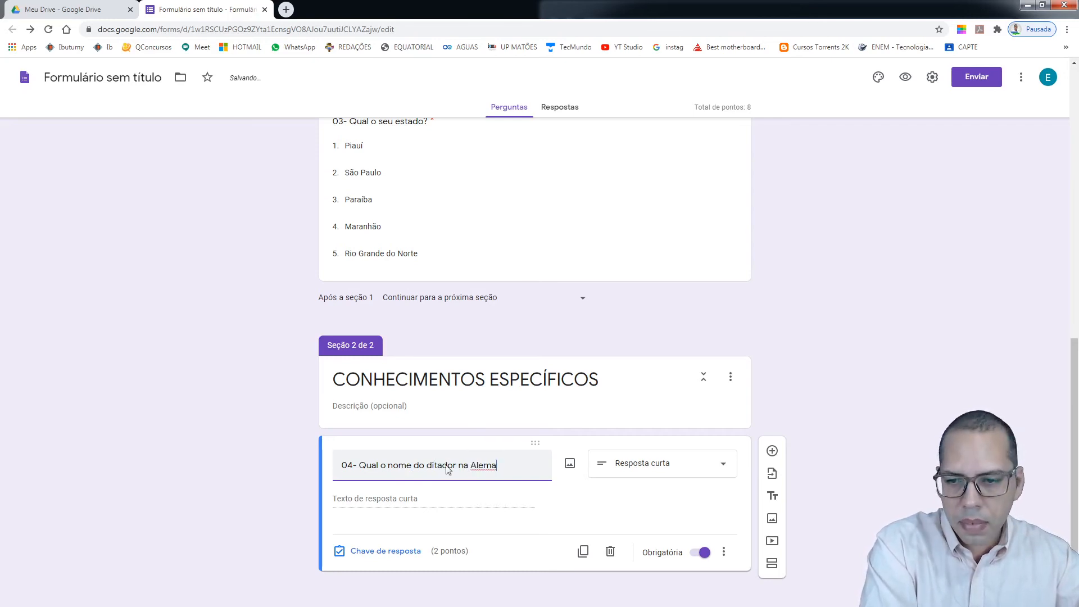
pyautogui.press('BackSpace')
pyautogui.press('BackSpace')
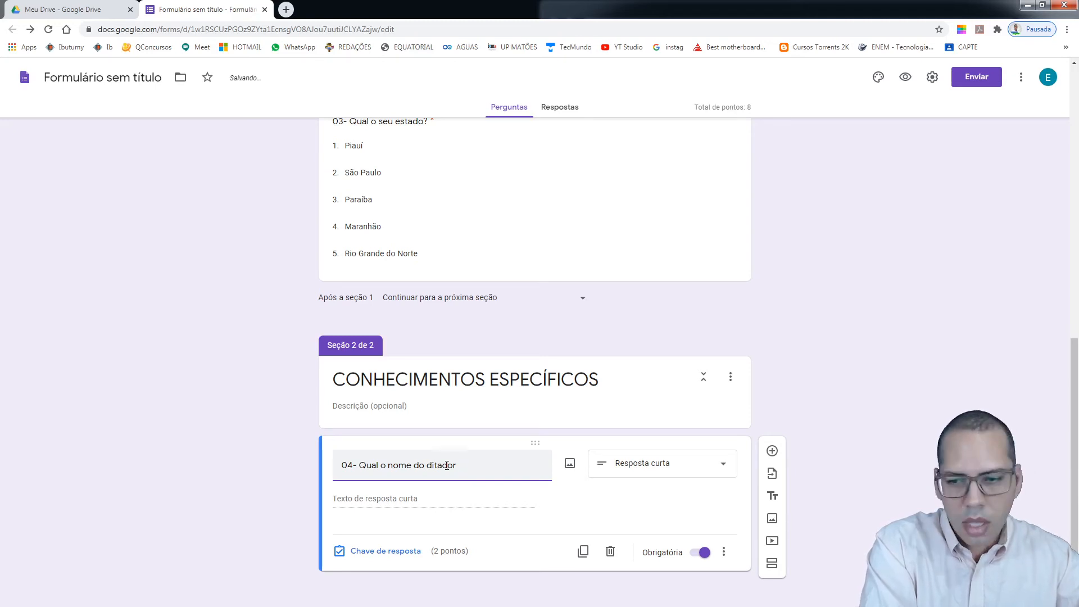
pyautogui.write('nazista?')
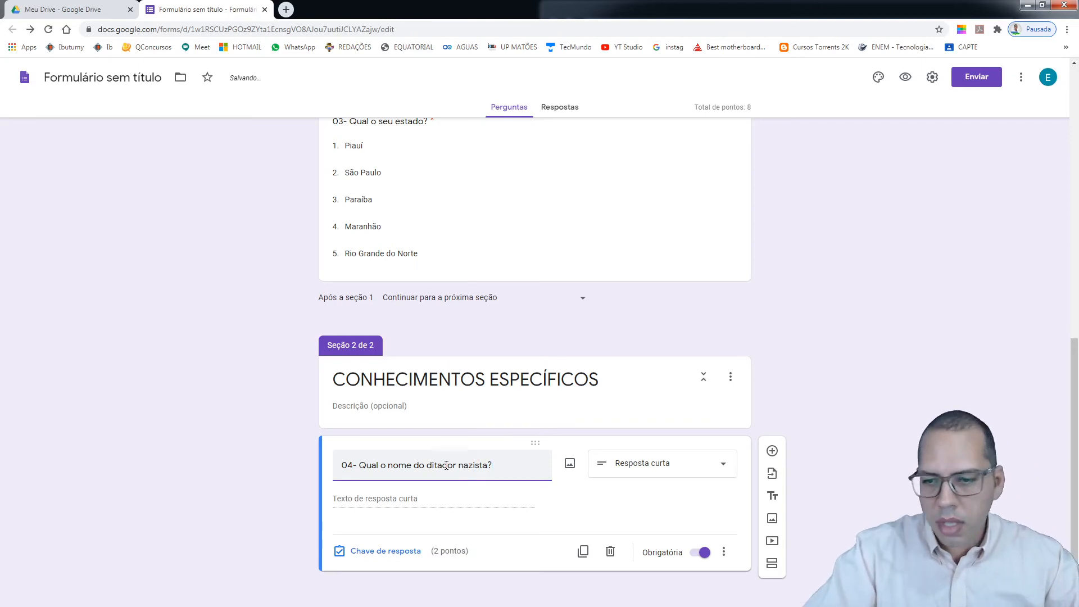
pyautogui.click(408, 503)
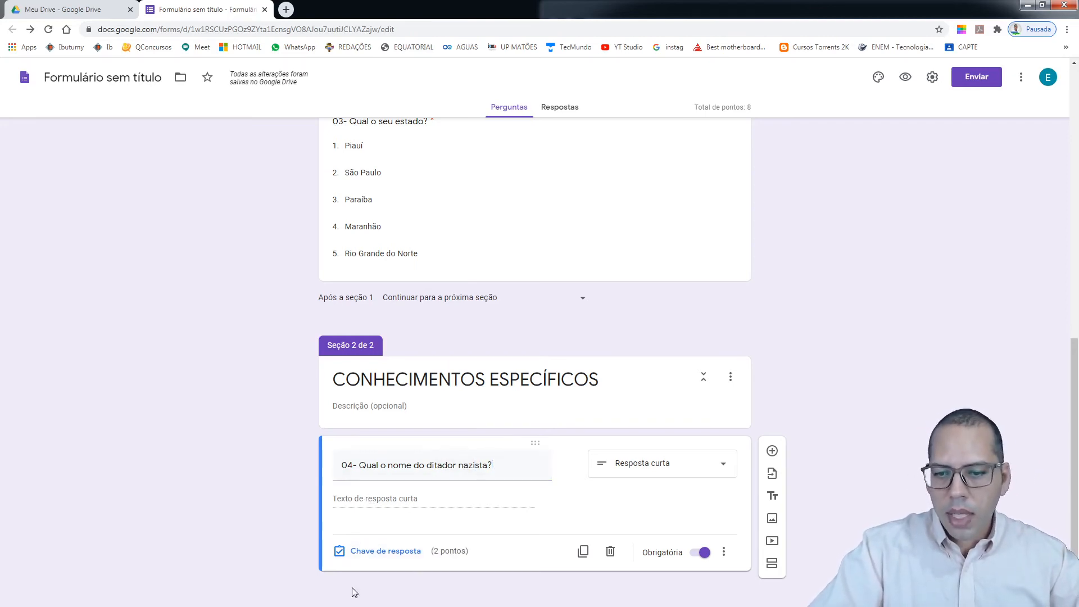
# Add 'Adolf Hitler', 'Hitler' and 'Adolf' as correct answers for question 04
pyautogui.click(385, 554)
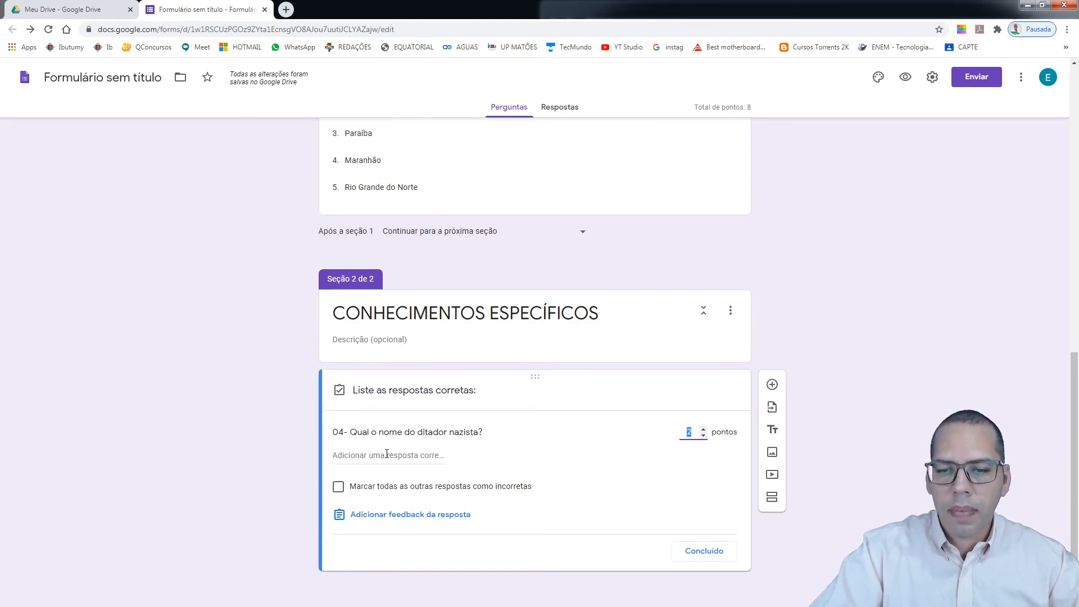
pyautogui.click(386, 454)
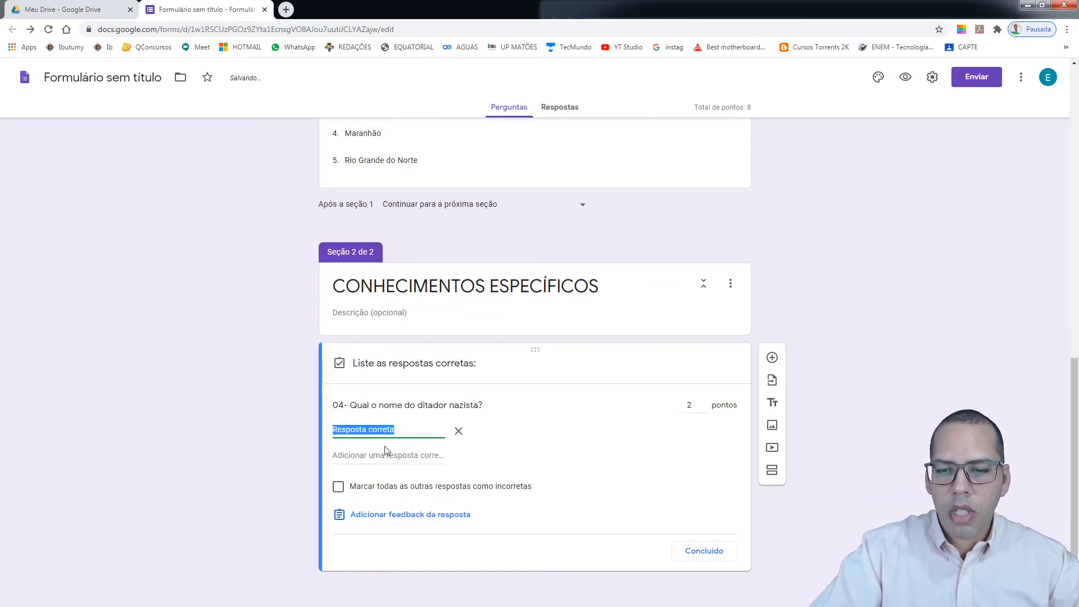
pyautogui.click(394, 429)
pyautogui.moveTo(395, 428); pyautogui.dragTo(335, 429)
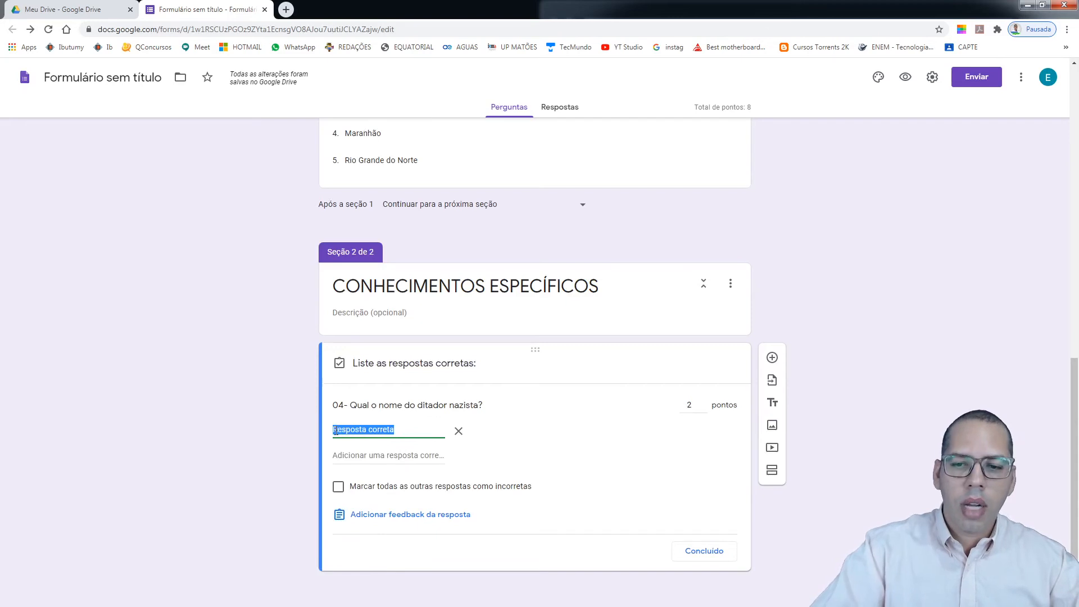
pyautogui.write('Adolf')
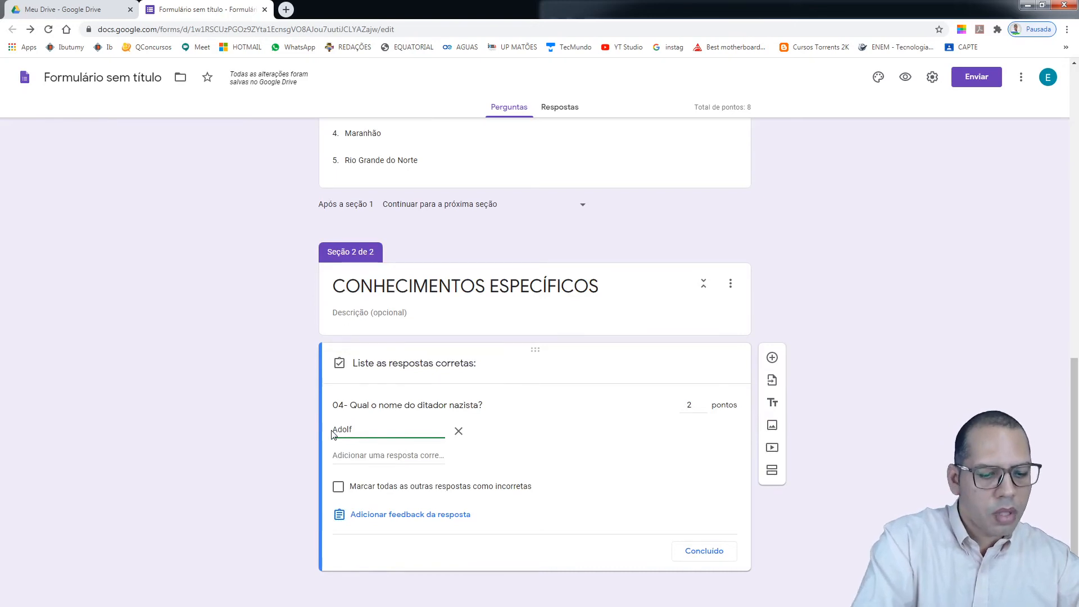
pyautogui.write('Hi')
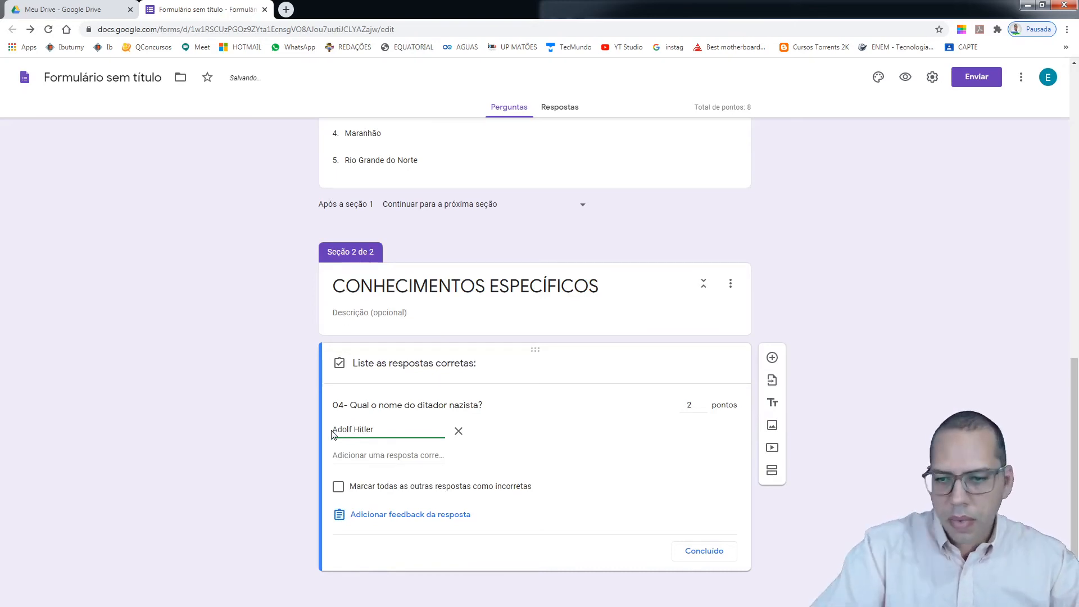
pyautogui.write('tler')
pyautogui.click(362, 454)
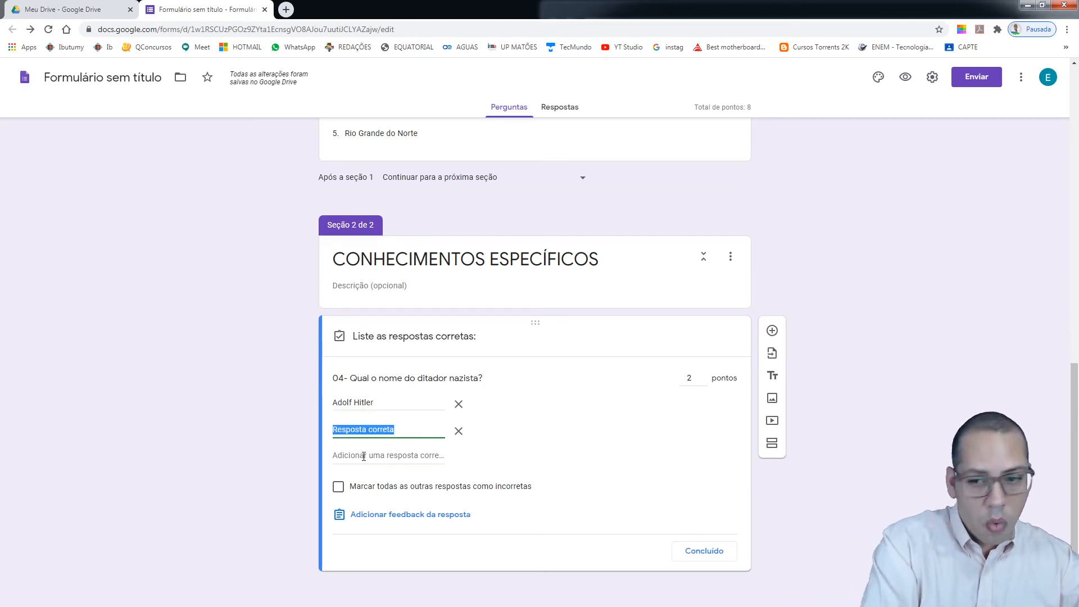
pyautogui.write('Hitler')
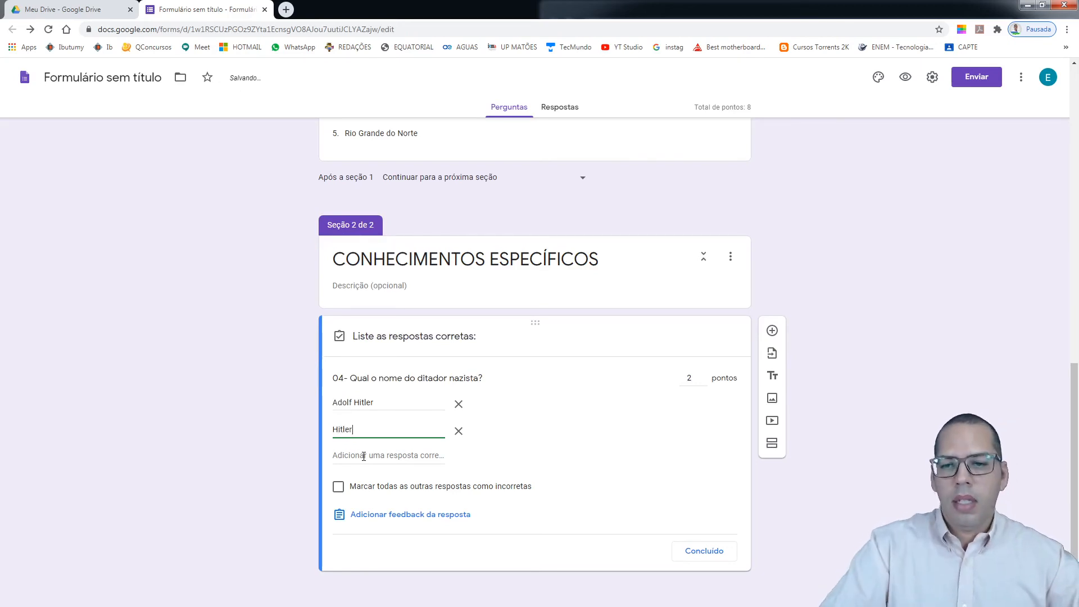
pyautogui.click(363, 456)
pyautogui.write('Adolf')
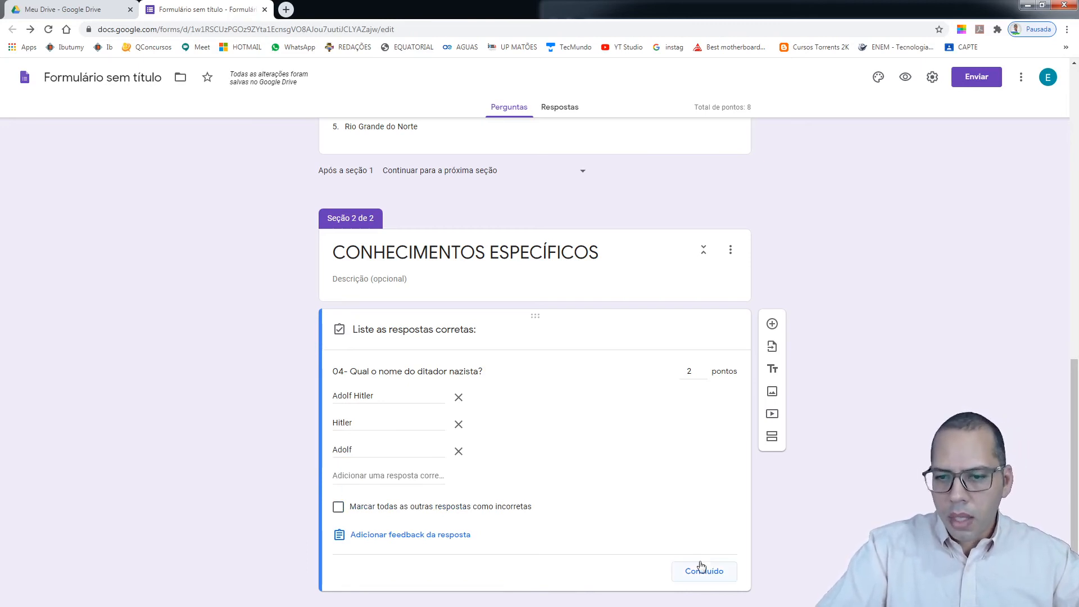
# Review the three accepted answers and save question 04's 2-point answer key
pyautogui.doubleClick(344, 423)
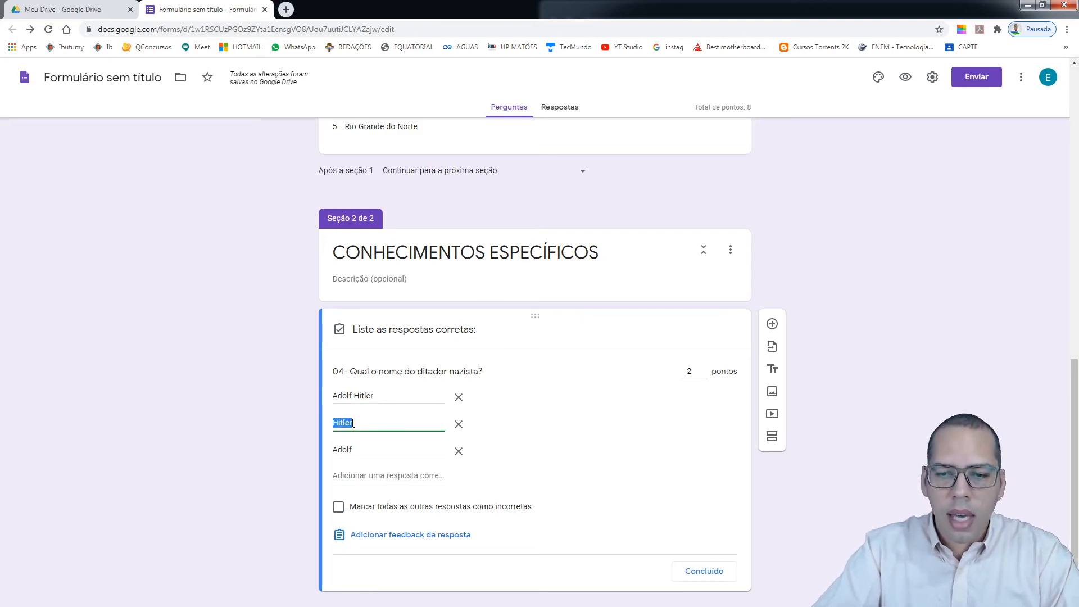
pyautogui.doubleClick(345, 449)
pyautogui.doubleClick(343, 422)
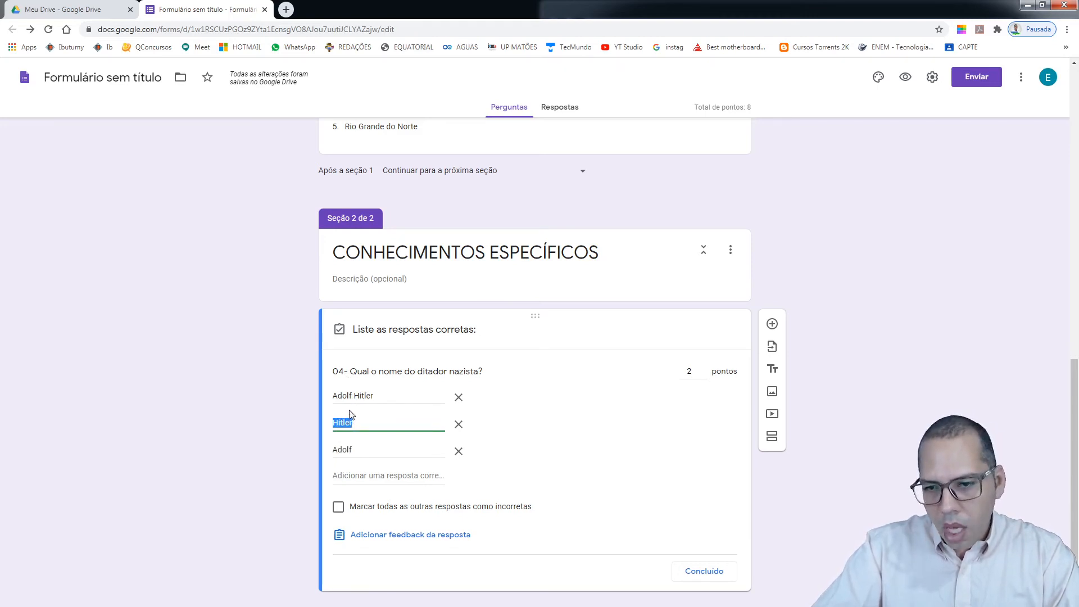
pyautogui.tripleClick(358, 395)
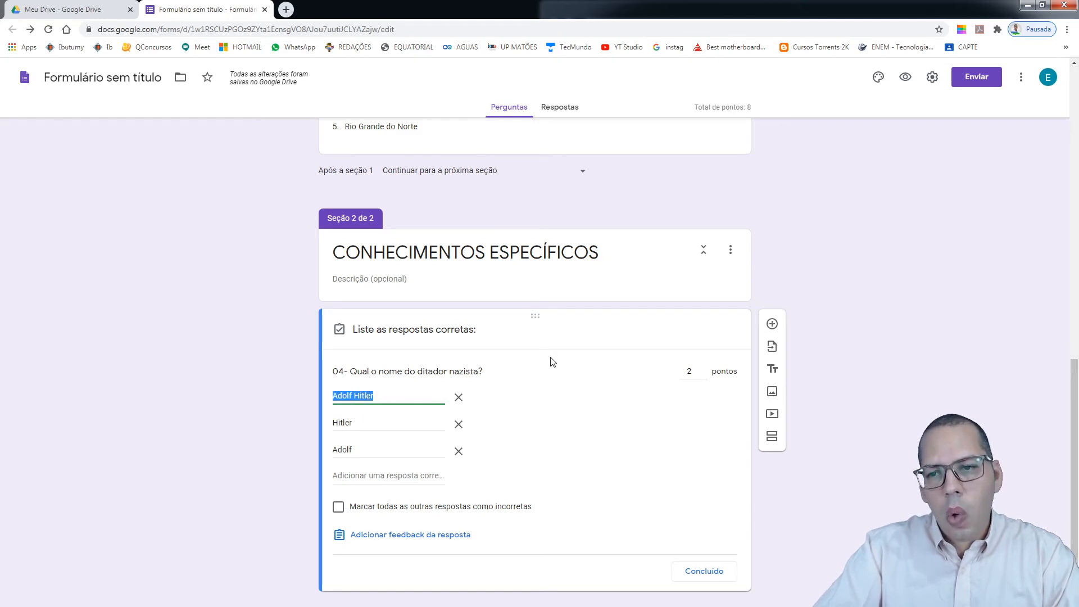
pyautogui.click(807, 281)
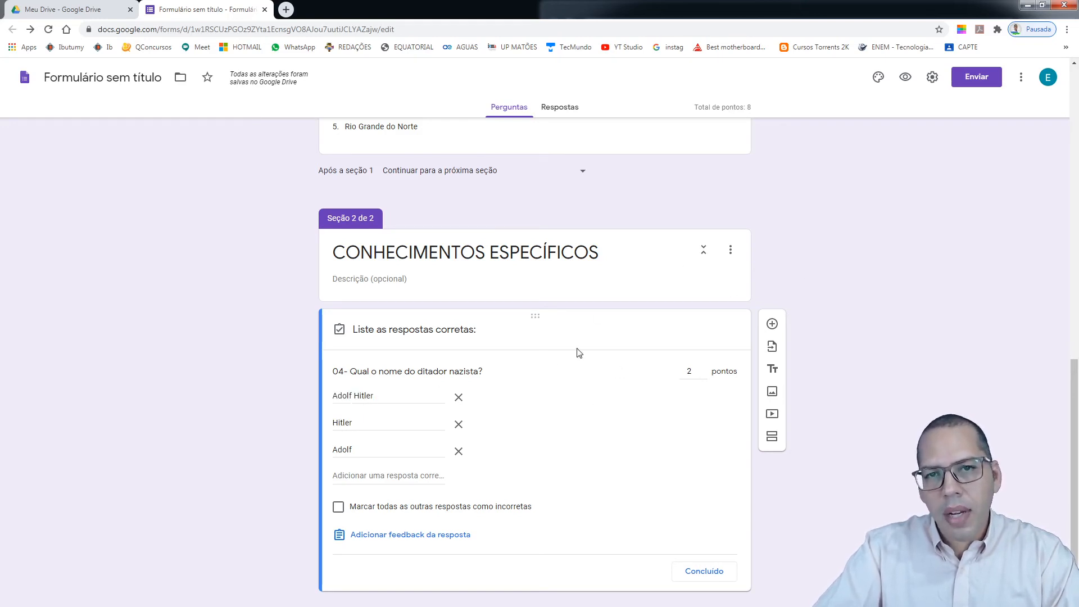
pyautogui.scroll(-1, 578, 352)
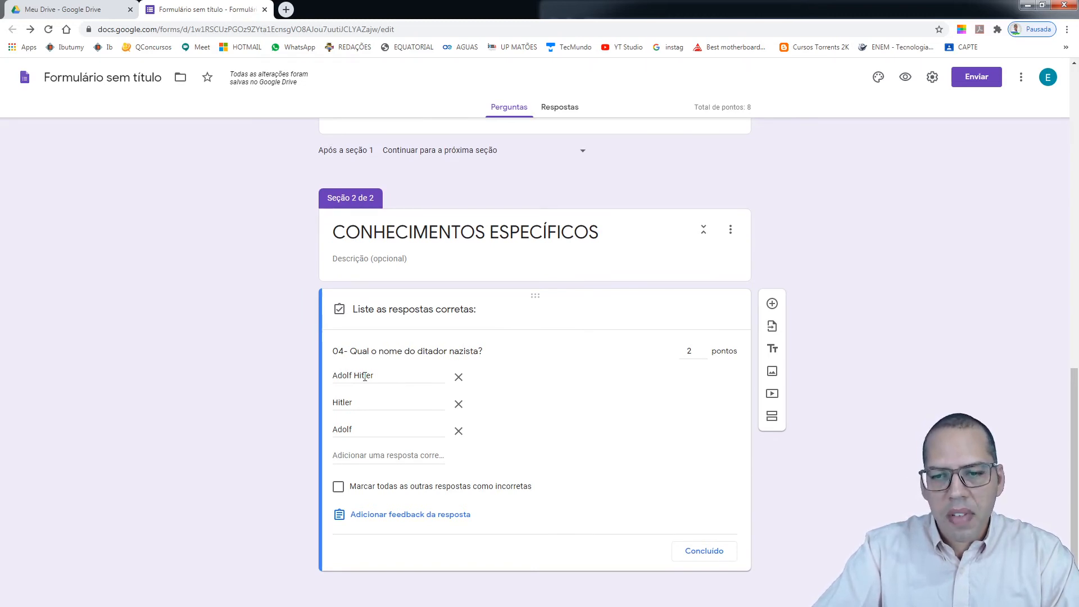
pyautogui.click(338, 374)
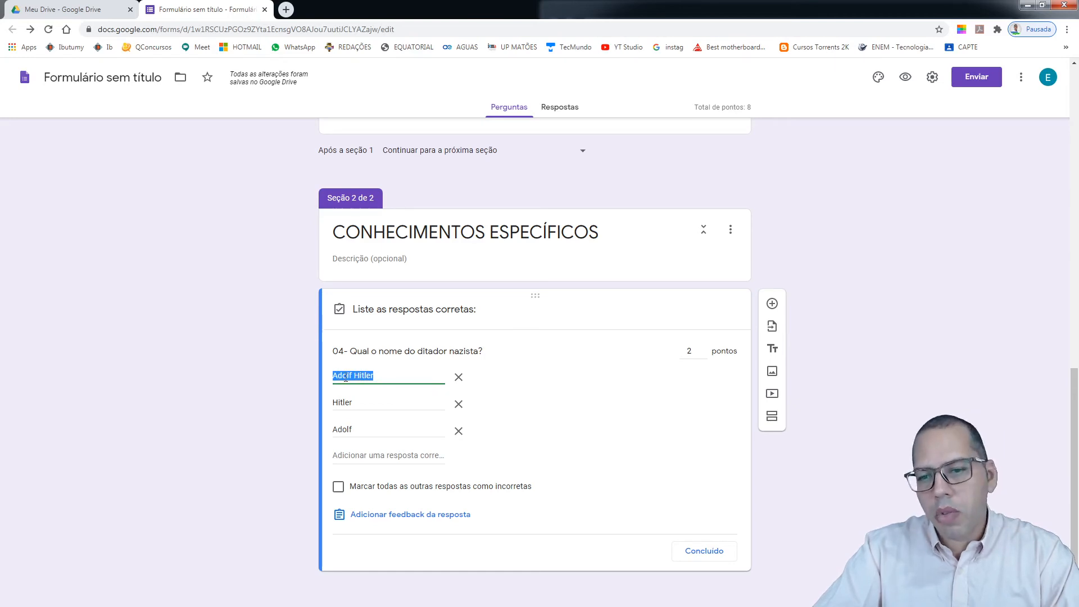
pyautogui.click(347, 409)
pyautogui.click(346, 429)
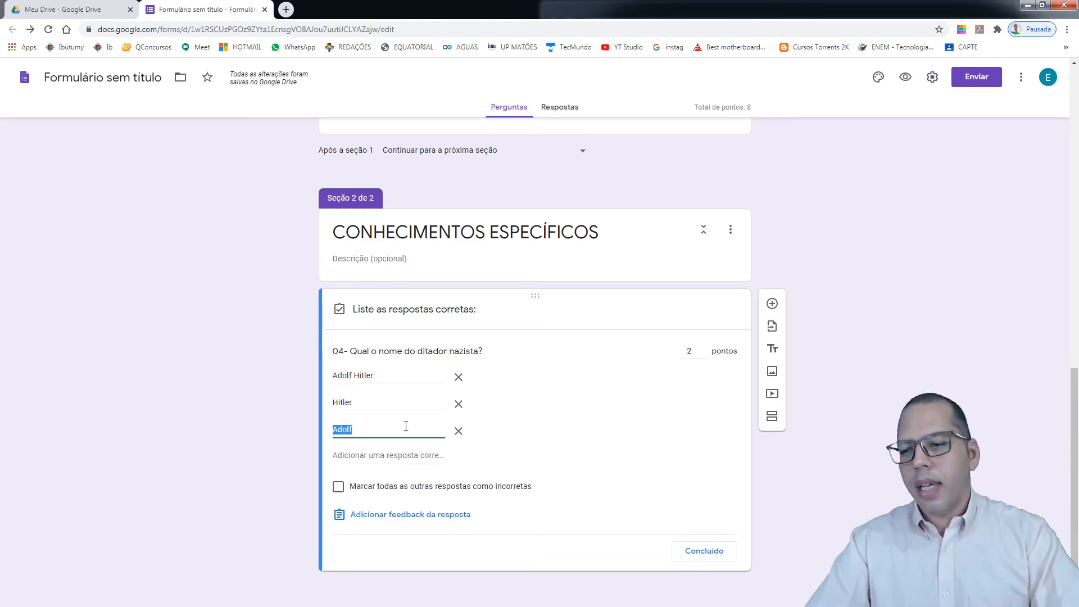
pyautogui.click(715, 552)
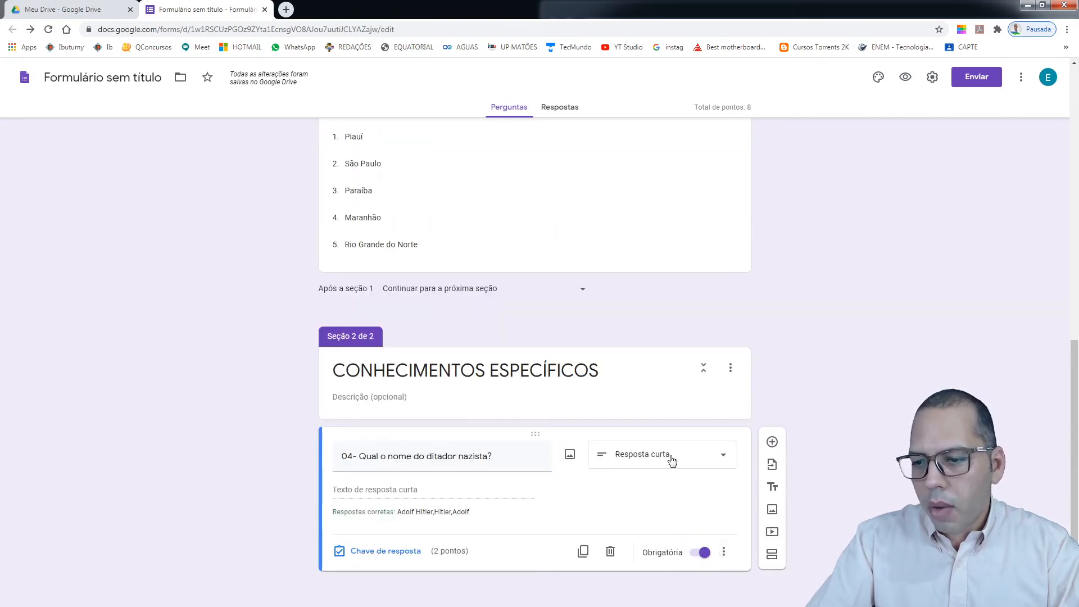
# Duplicate question 04 and change the copy's type to Parágrafo
pyautogui.click(583, 552)
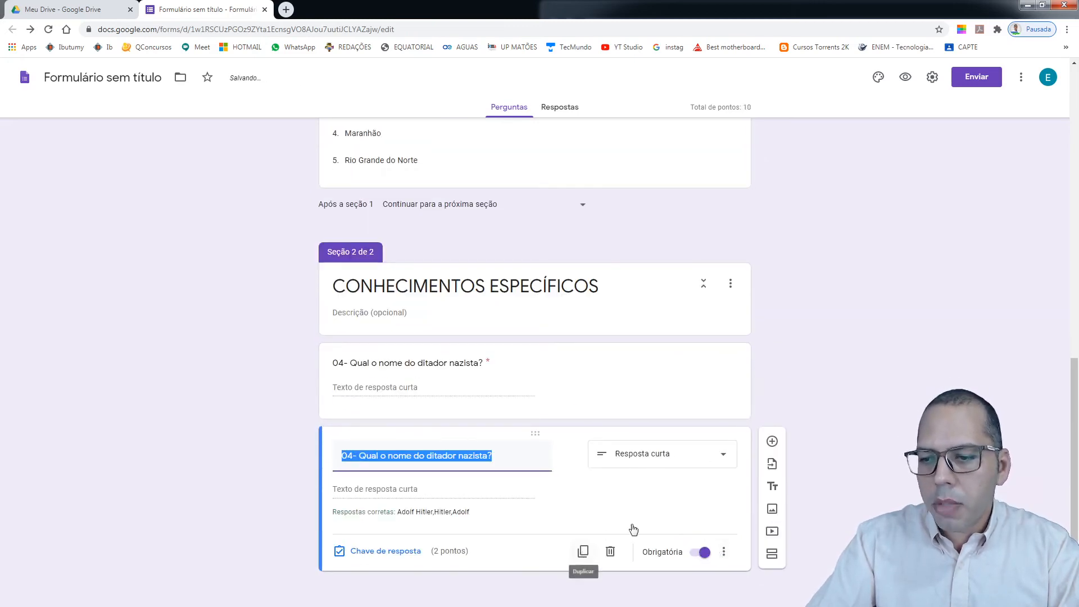
pyautogui.click(726, 460)
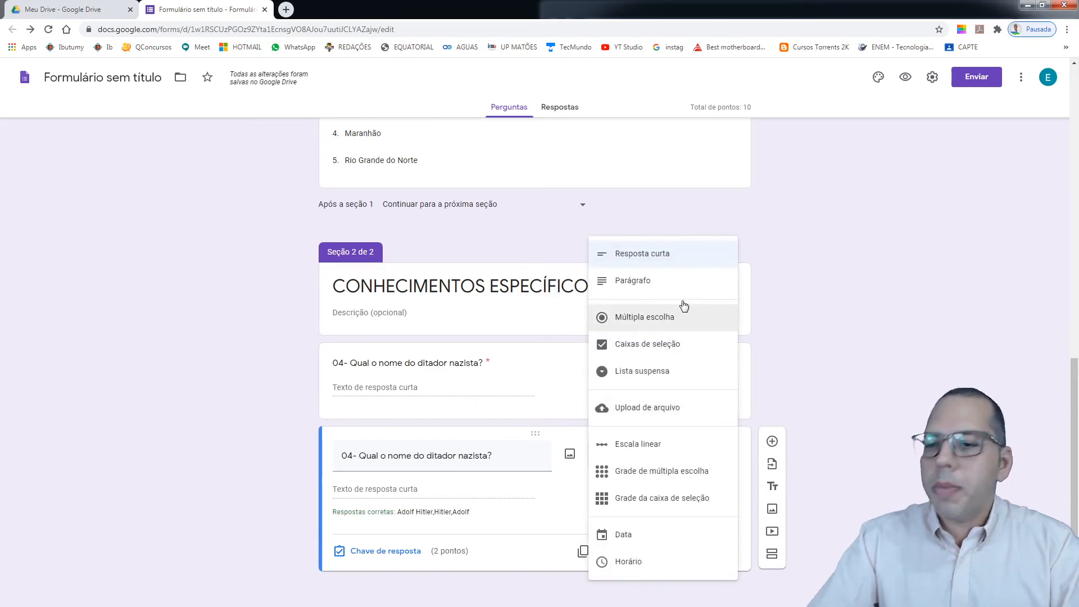
pyautogui.click(668, 281)
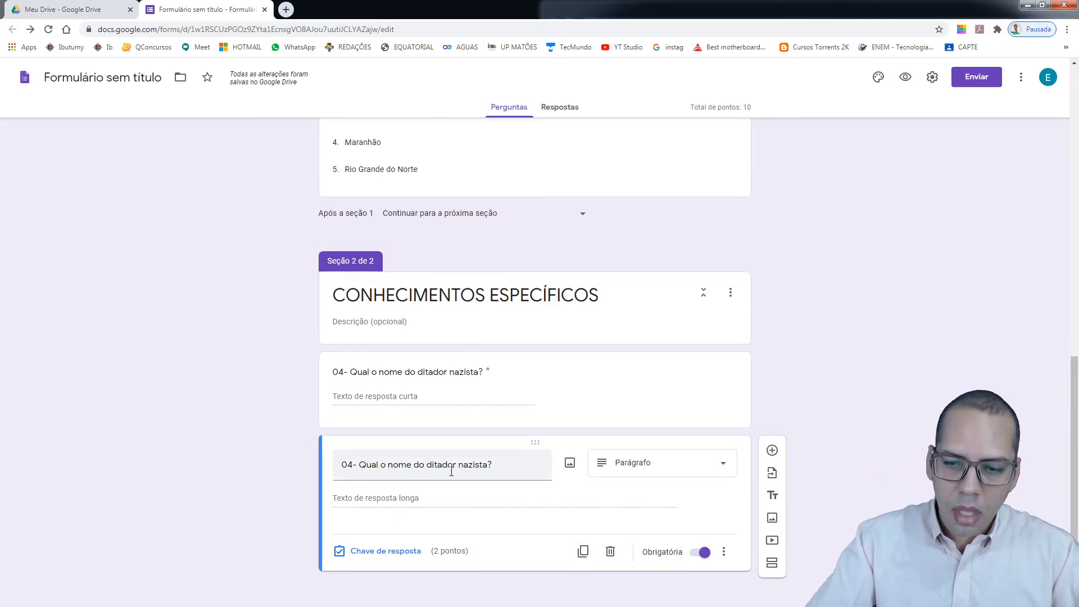
# Renumber the copy's title to '05- Qual o nome do ditador nazista?' and set it to 0 points
pyautogui.tripleClick(343, 470)
pyautogui.click(352, 466)
pyautogui.press('BackSpace')
pyautogui.write('5')
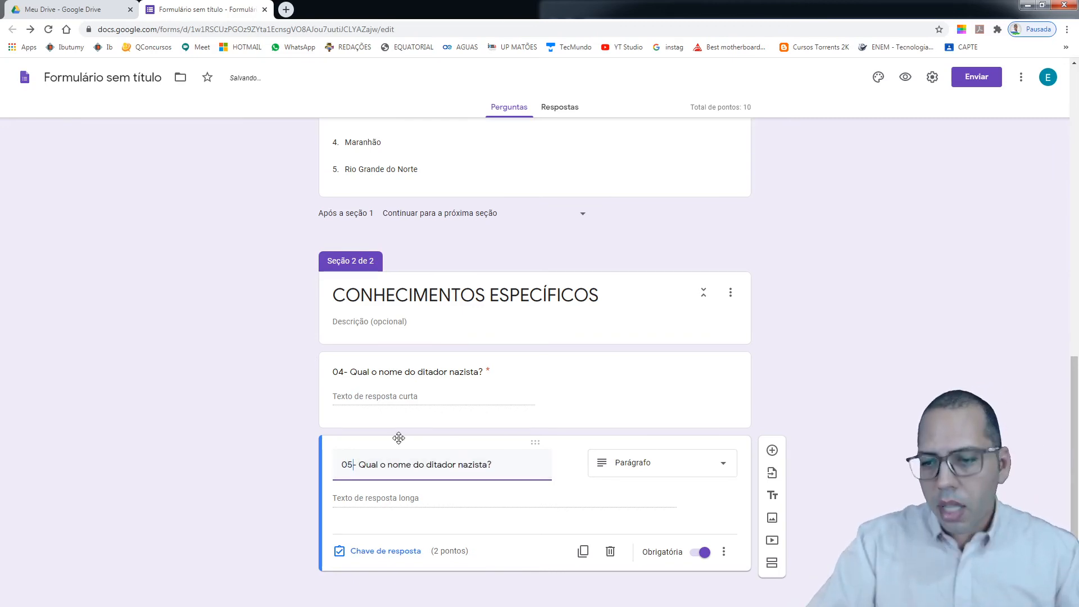
pyautogui.click(362, 510)
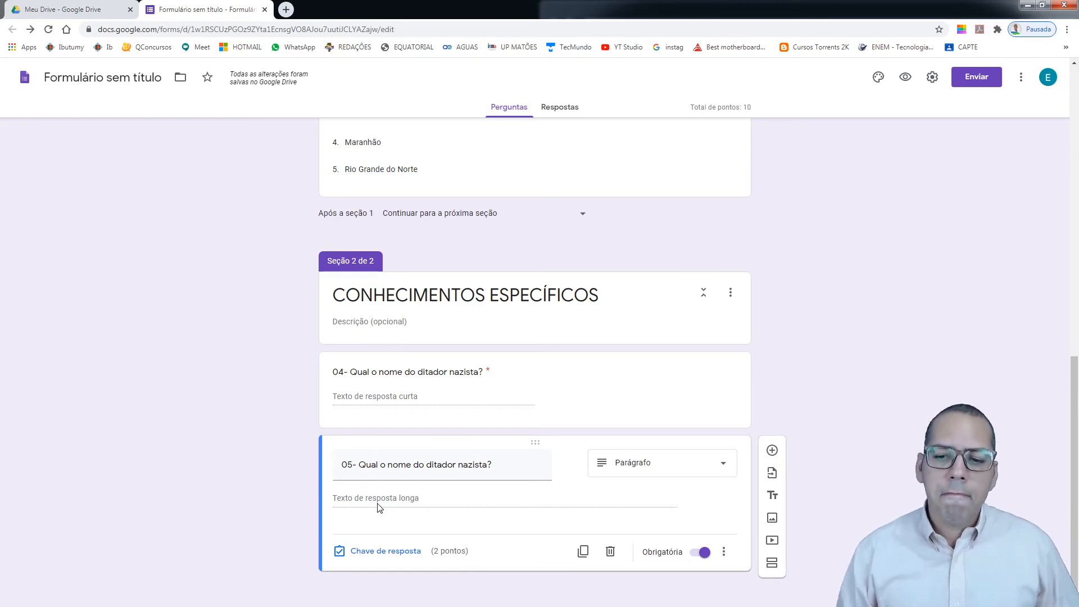
pyautogui.click(395, 555)
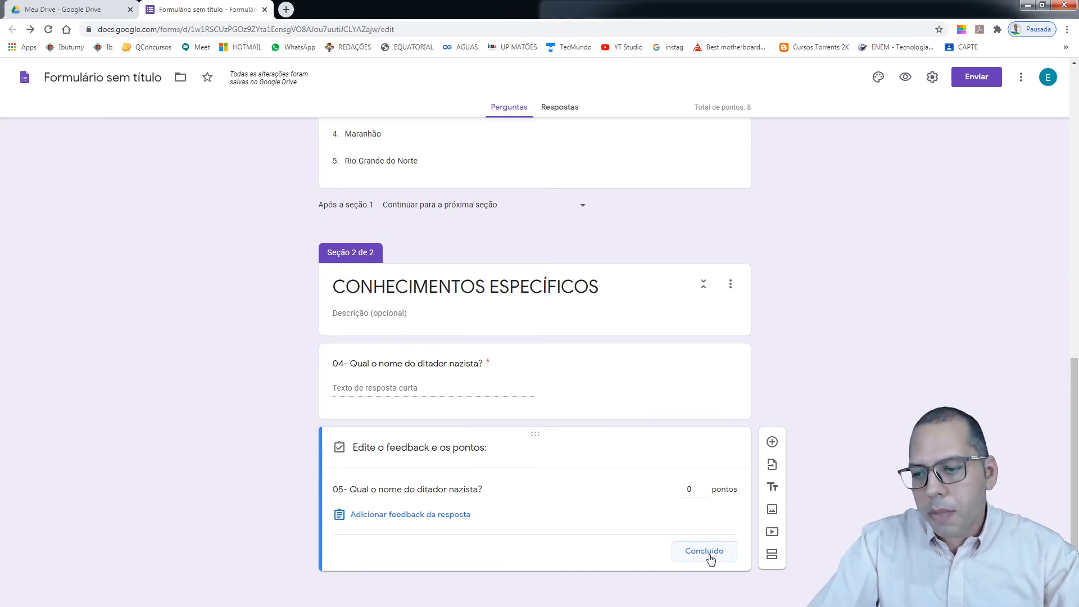
# Save question 05's 0-point answer key, keep it as Parágrafo, and confirm the 8-point total
pyautogui.click(729, 555)
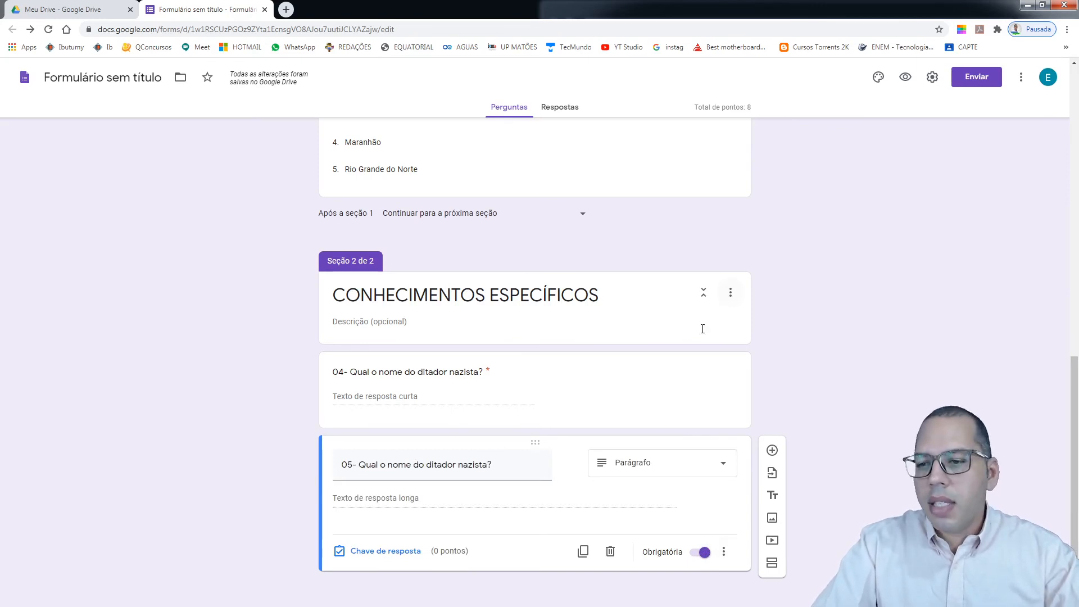
pyautogui.click(724, 466)
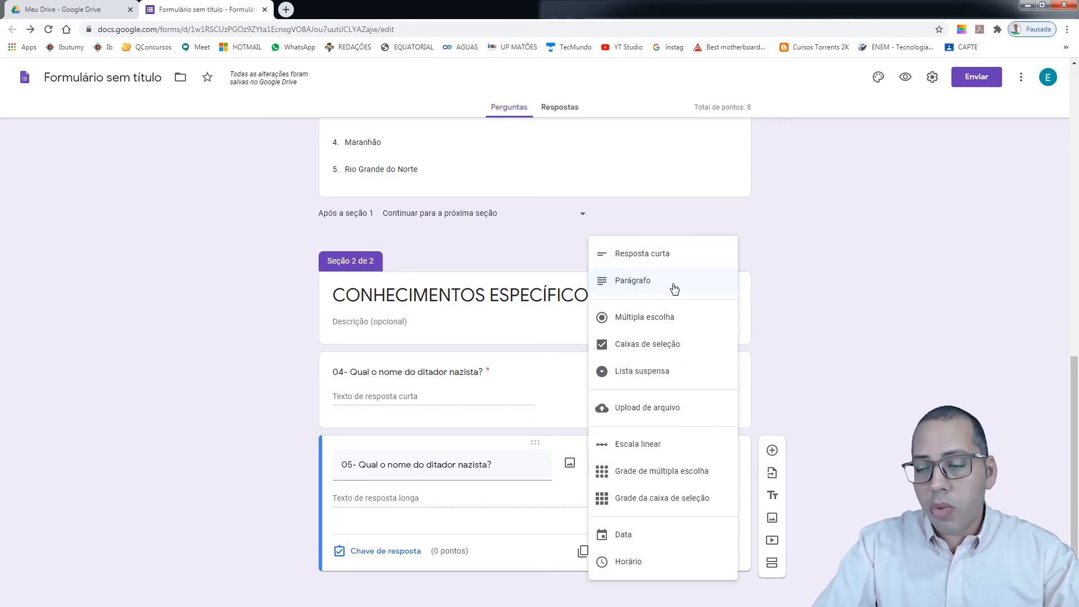
pyautogui.click(834, 335)
pyautogui.scroll(5, 841, 458)
pyautogui.scroll(7, 840, 464)
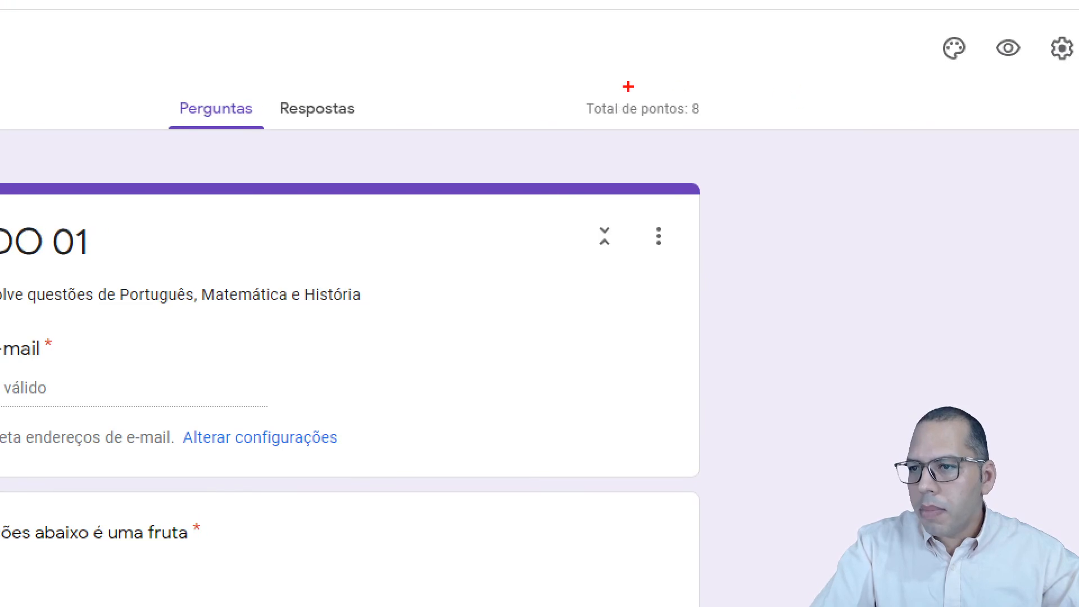
pyautogui.moveTo(574, 89); pyautogui.dragTo(729, 124)
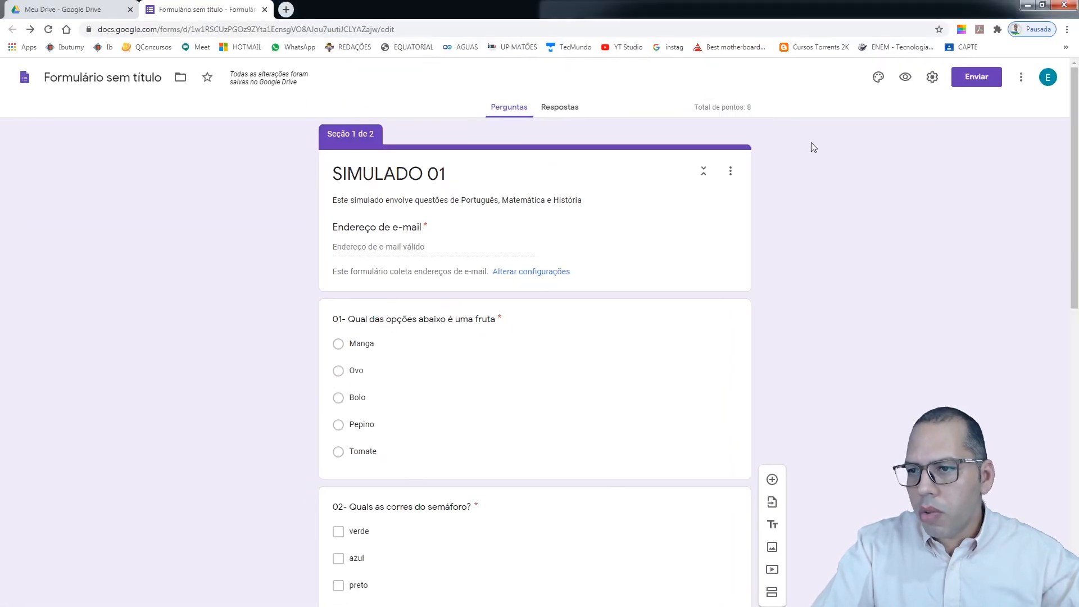
pyautogui.scroll(-3, 804, 306)
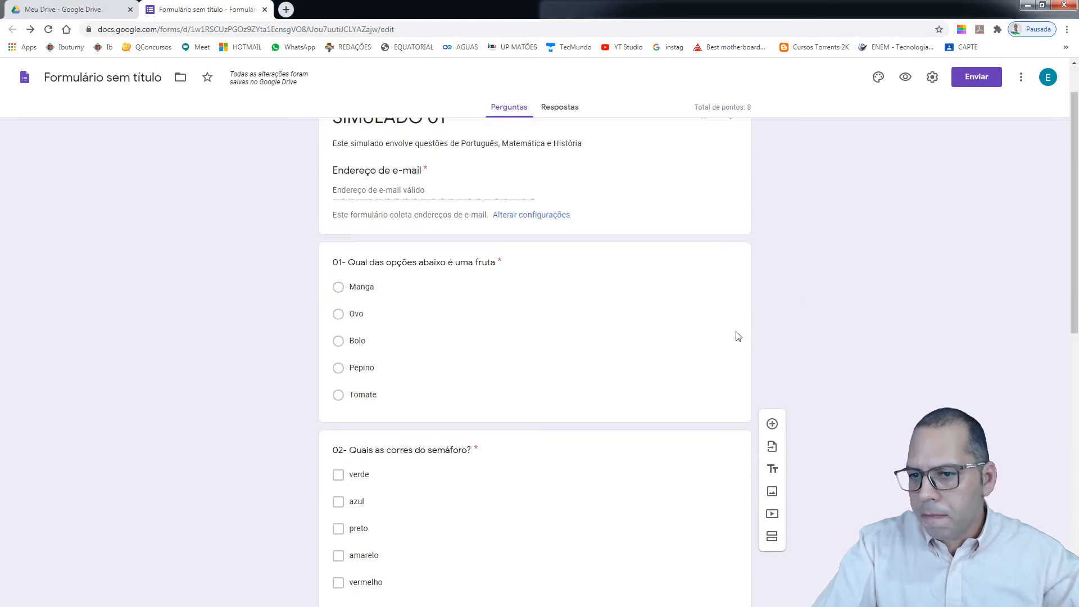
pyautogui.scroll(-8, 618, 247)
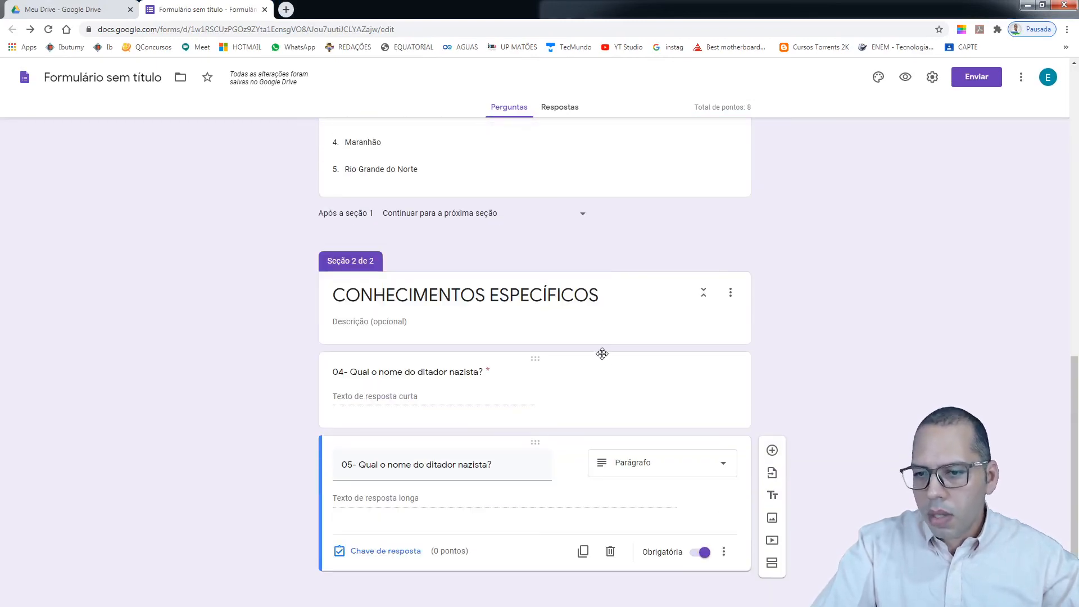
pyautogui.click(557, 376)
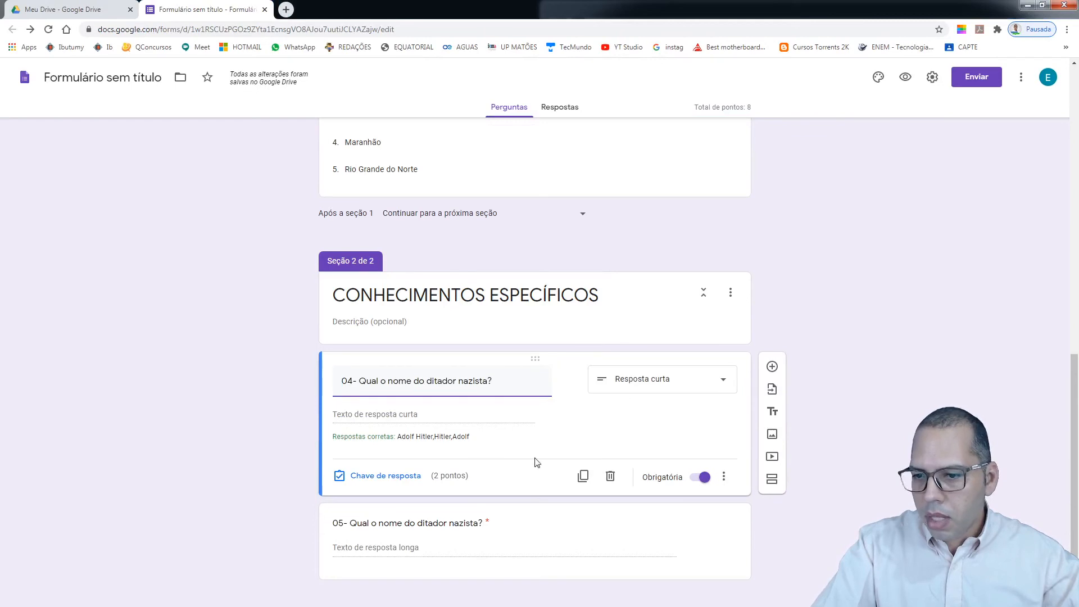
# Change question 02's answer key to 3 points, bringing the quiz total to 10
pyautogui.click(414, 478)
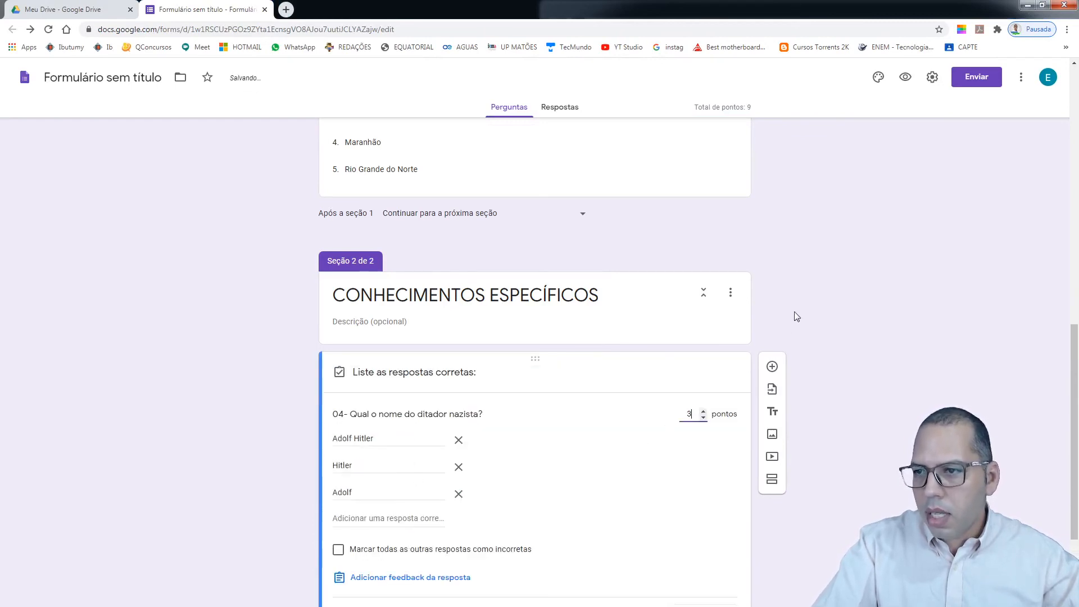
pyautogui.scroll(6, 794, 311)
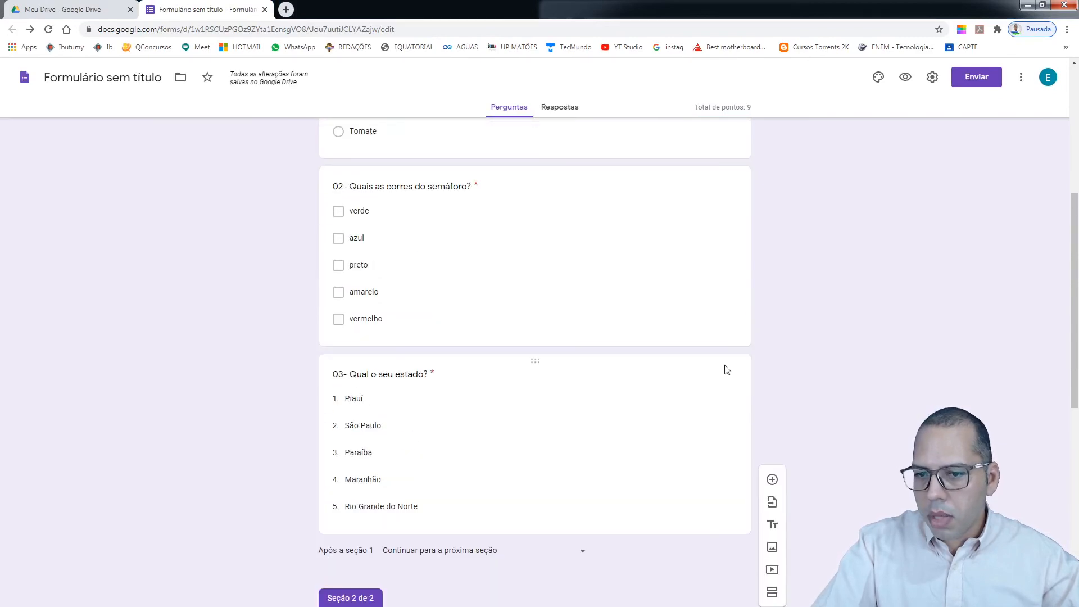
pyautogui.click(631, 175)
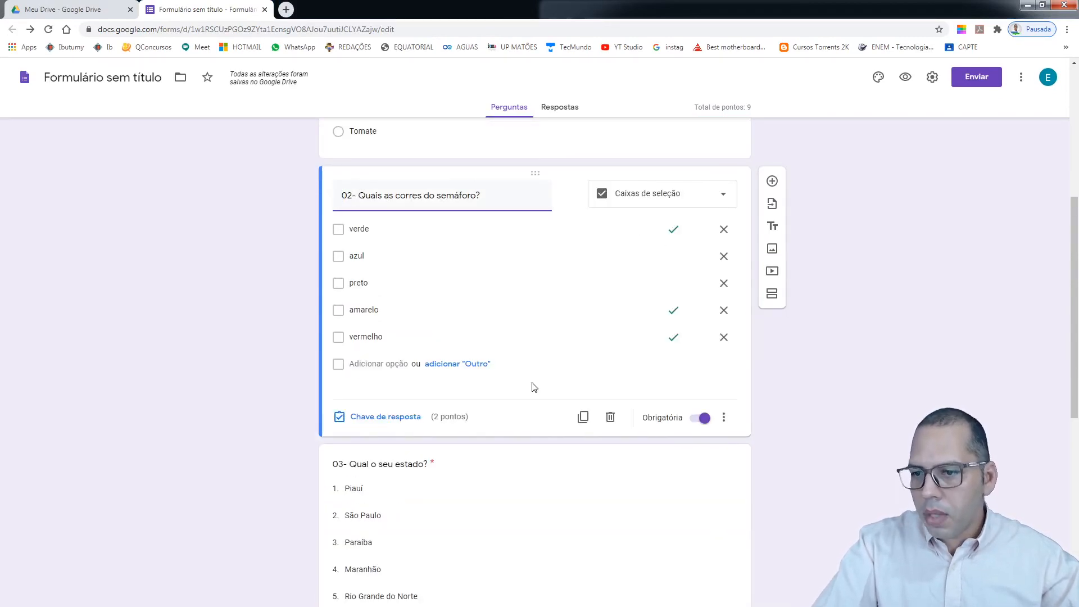
pyautogui.click(410, 416)
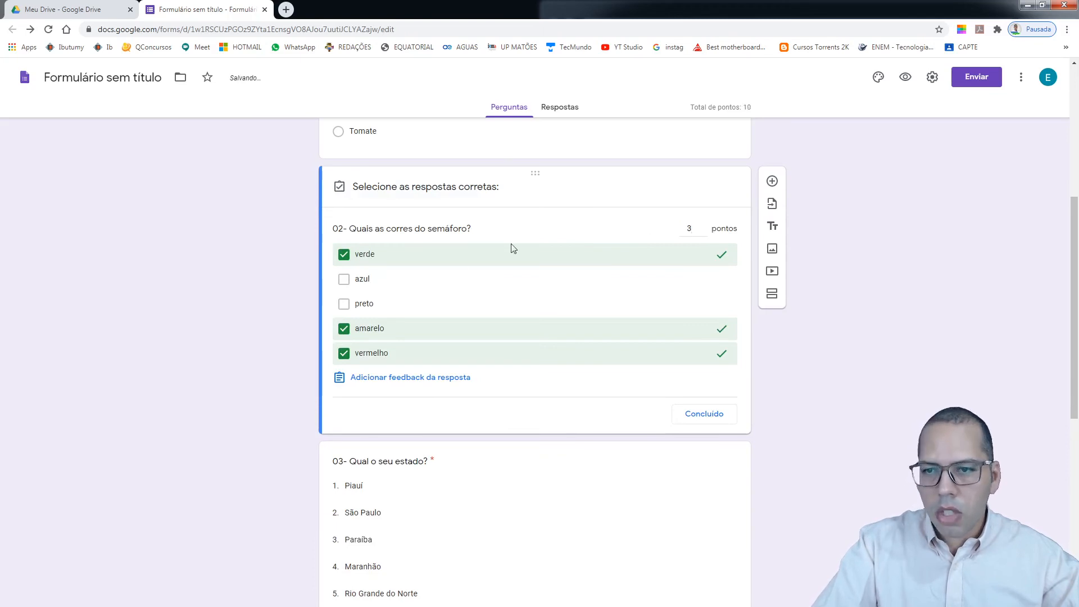
pyautogui.click(718, 425)
pyautogui.scroll(-8, 718, 426)
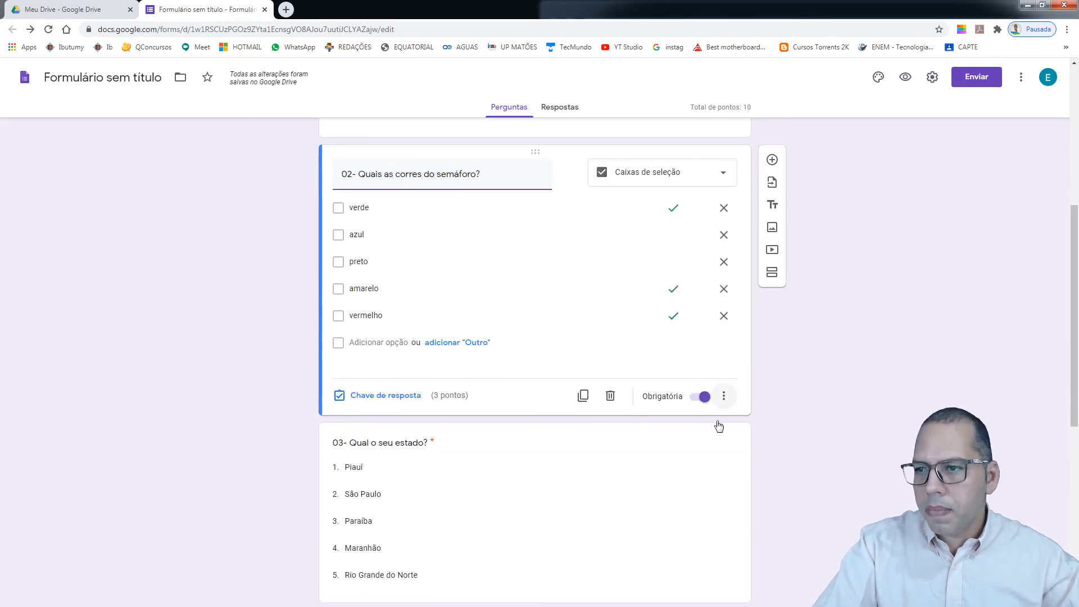
pyautogui.scroll(15, 823, 421)
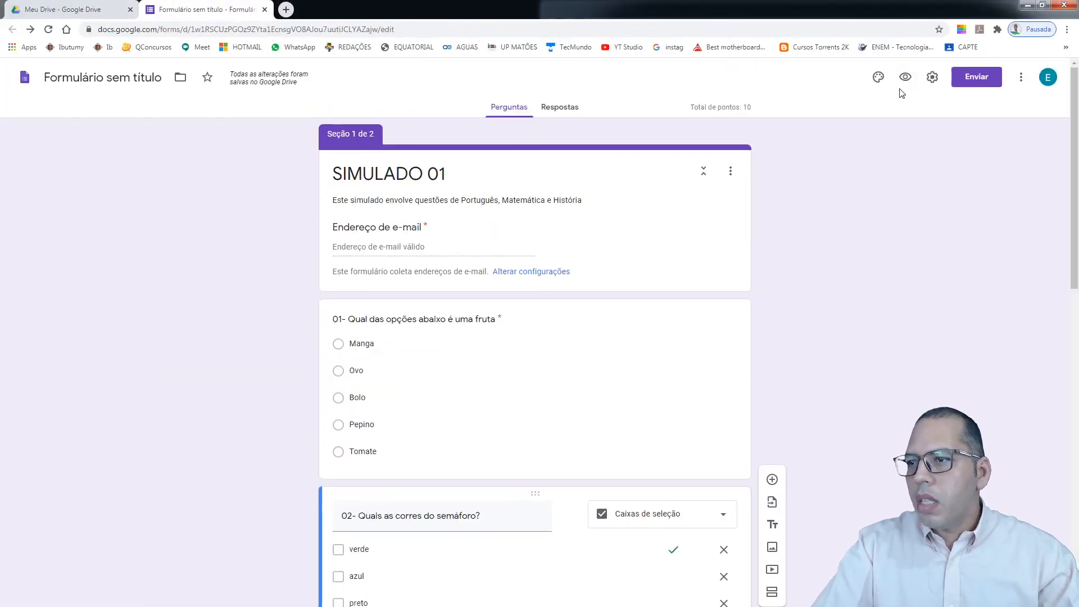
# In preview, enter the respondent's e-mail, answer Manga, verde/amarelo/vermelho and Piauí, then continue
pyautogui.click(905, 79)
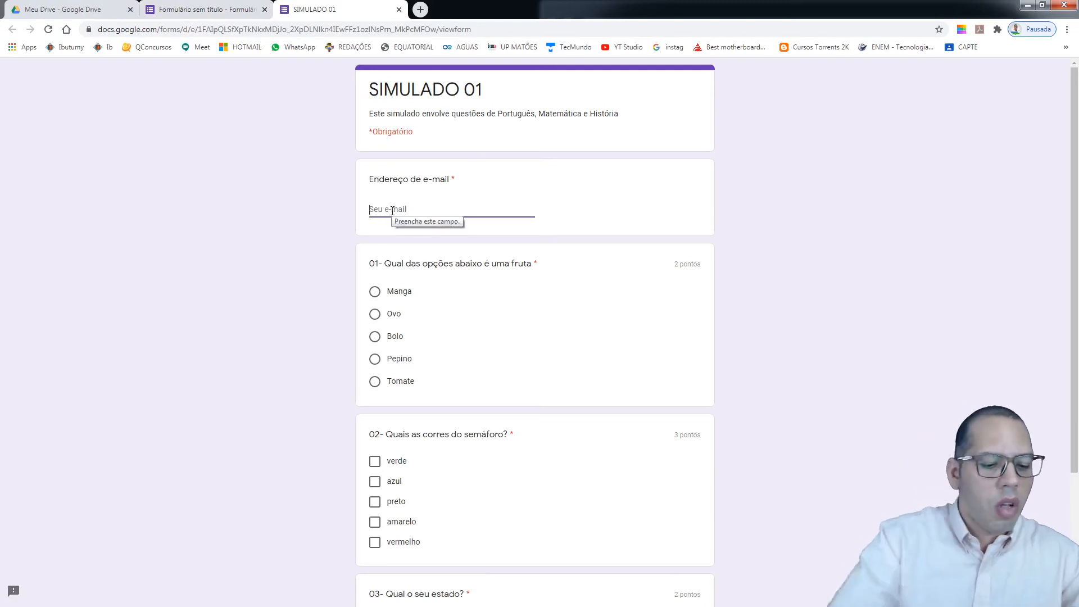
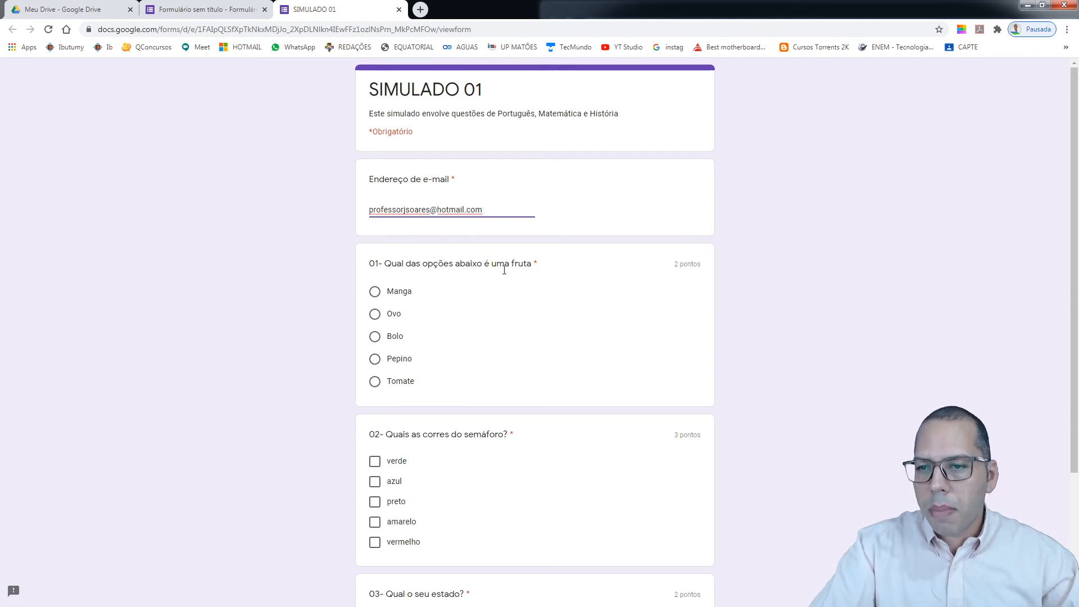
pyautogui.click(393, 293)
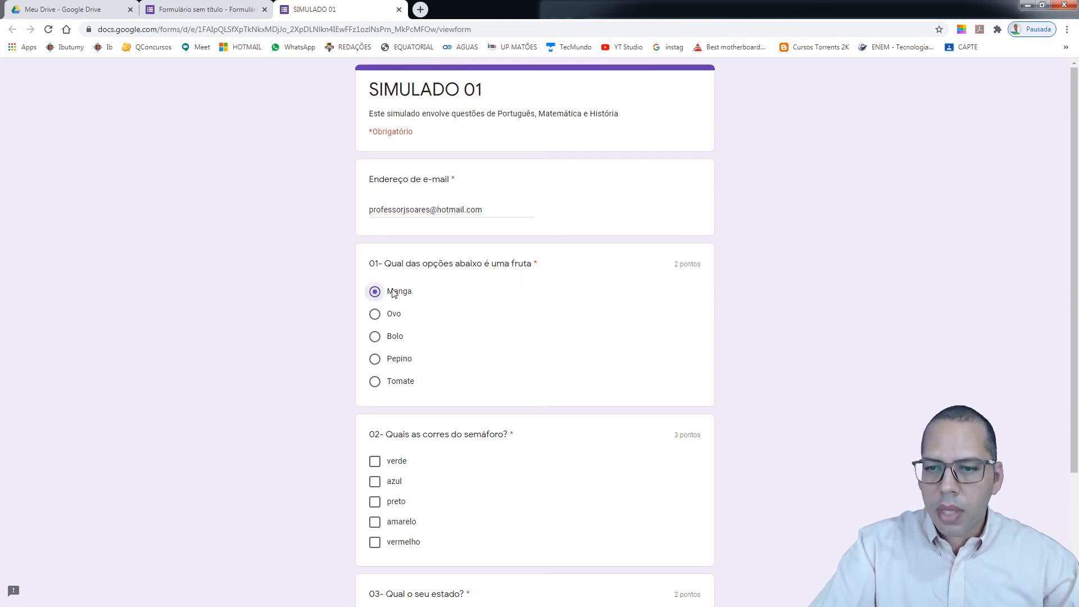
pyautogui.scroll(-2, 393, 292)
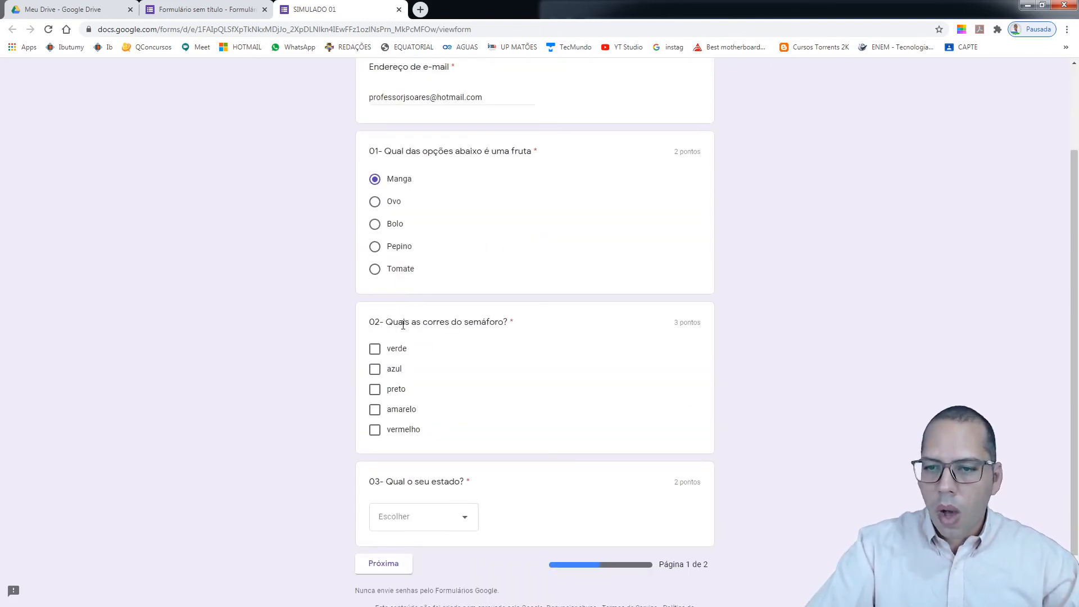
pyautogui.click(374, 349)
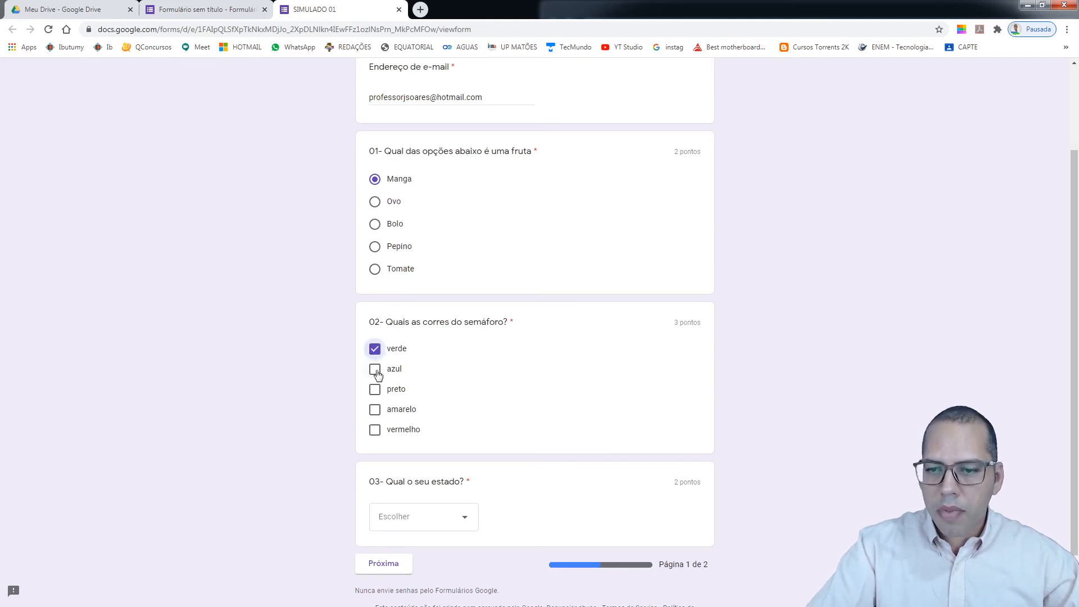
pyautogui.click(375, 410)
pyautogui.click(374, 430)
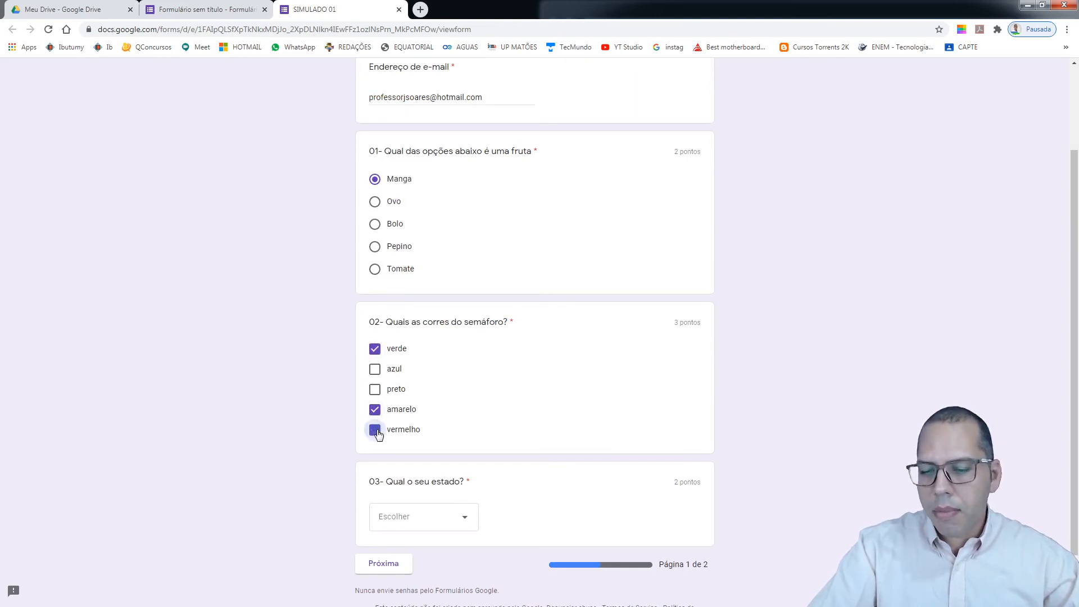
pyautogui.scroll(-1, 621, 407)
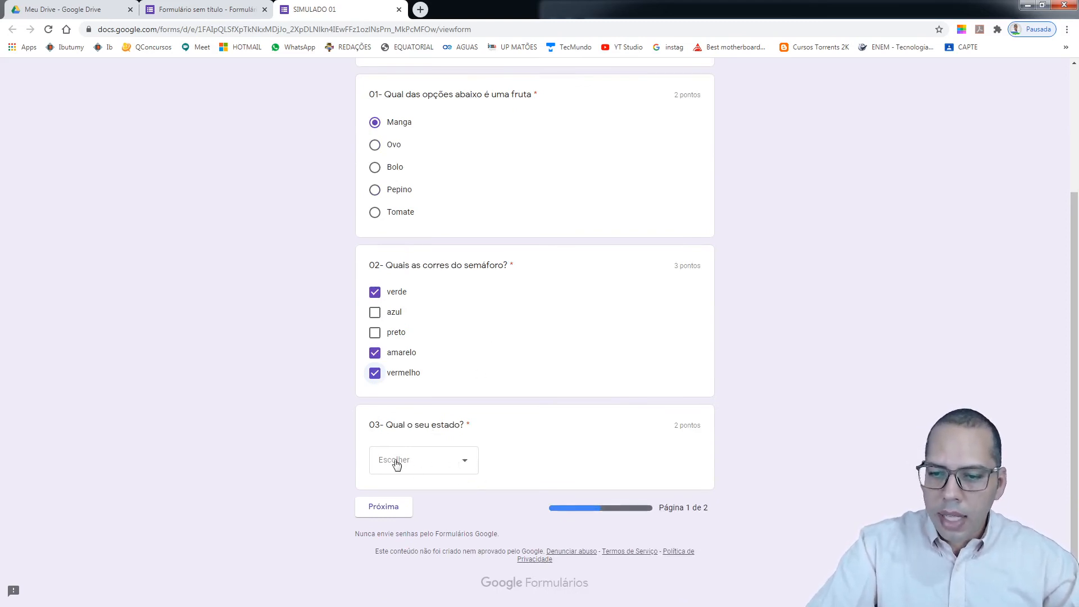
pyautogui.click(466, 464)
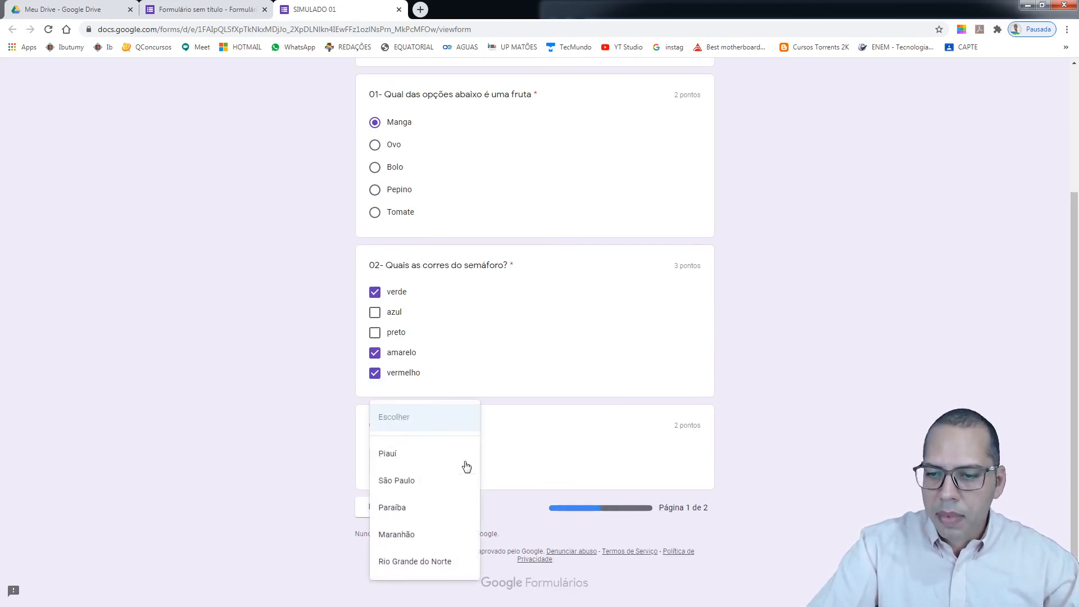
pyautogui.click(410, 455)
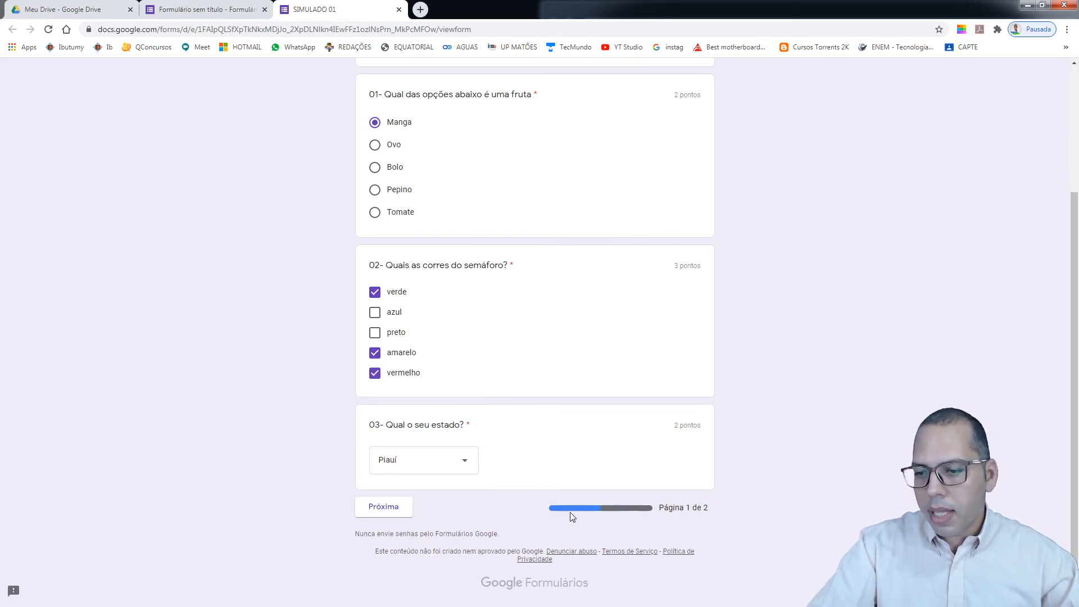
pyautogui.click(393, 512)
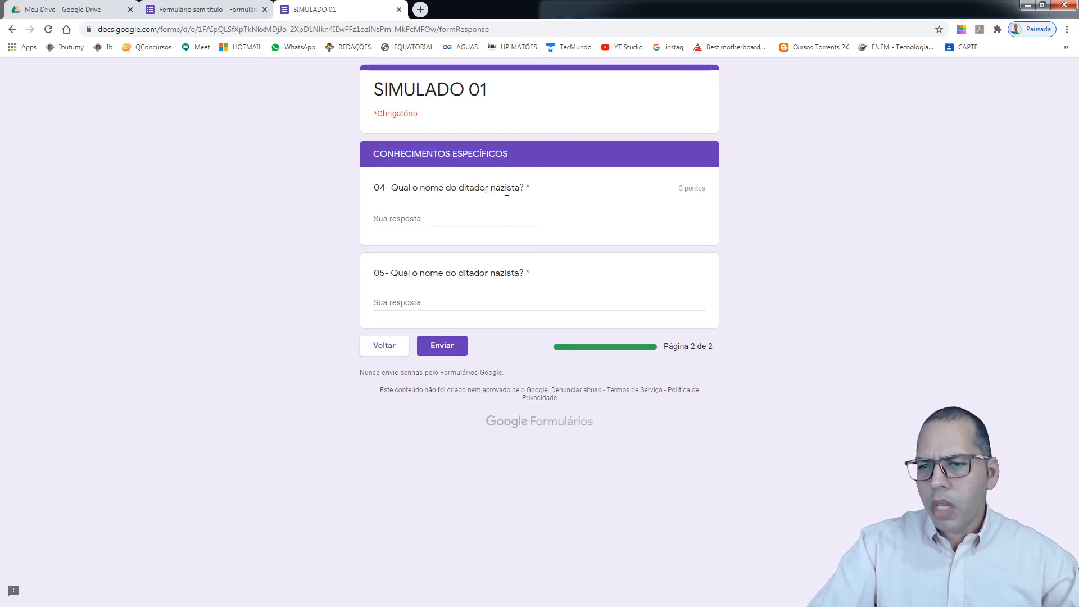
# Answer 'Hitler' for question 04 and 'asdfahas' for question 05, then submit
pyautogui.click(424, 219)
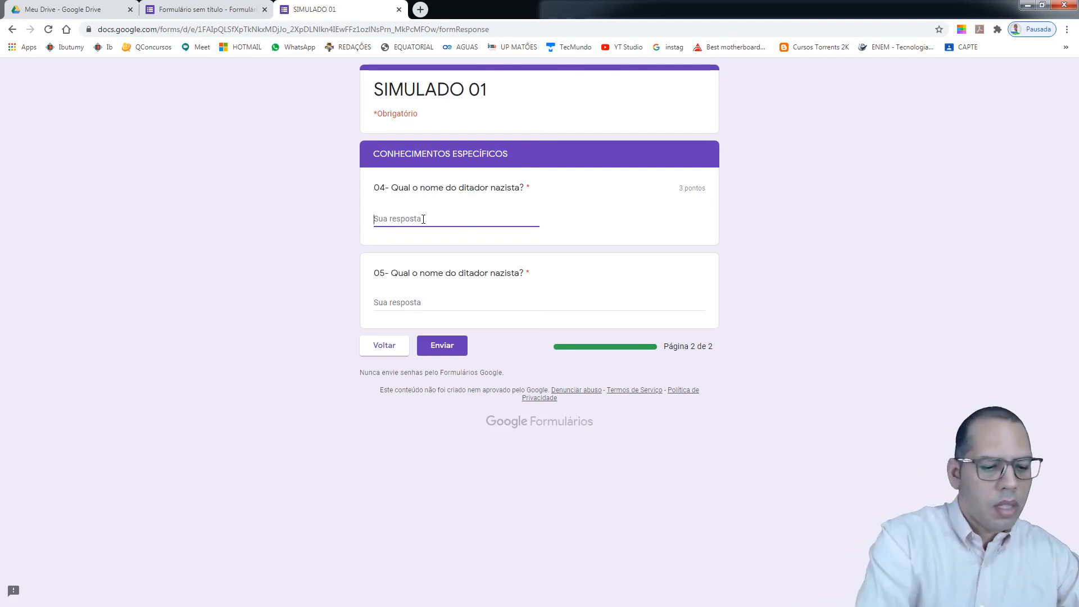
pyautogui.write('Hitler')
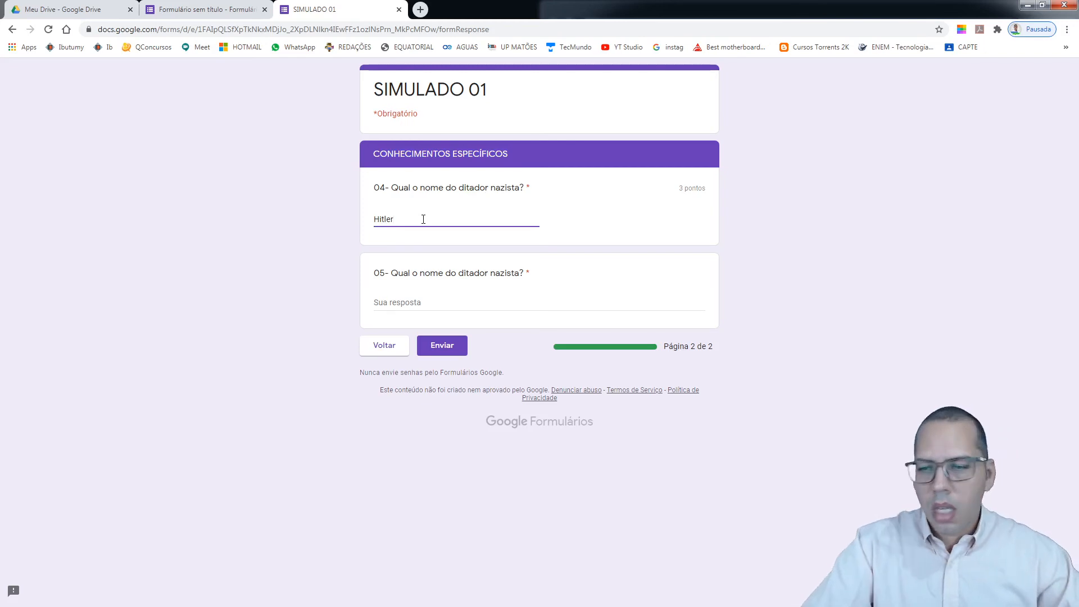
pyautogui.click(416, 299)
pyautogui.write('asdfahashsd fger')
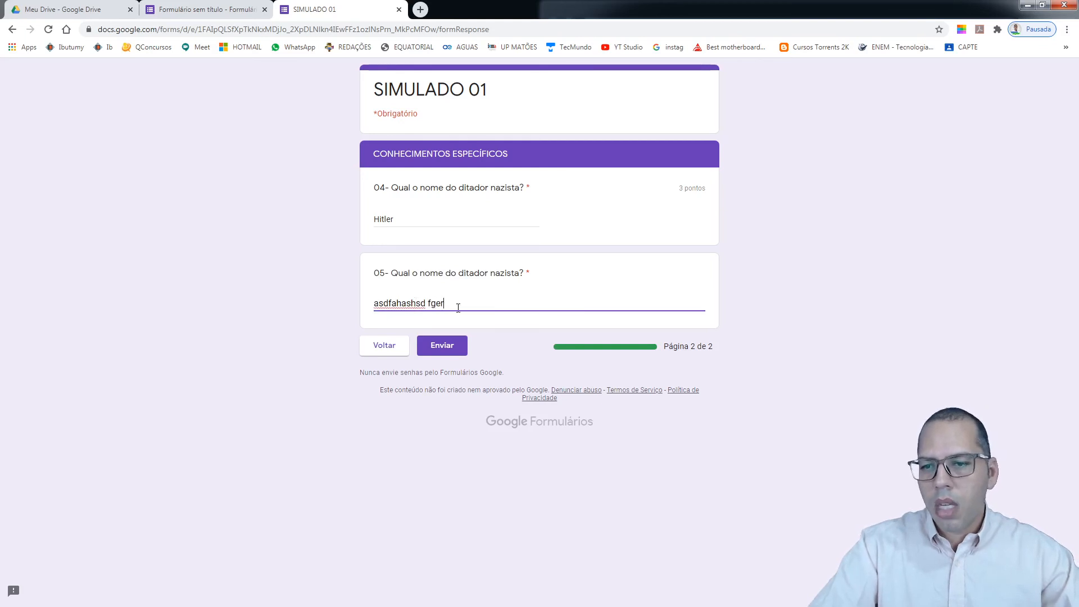
pyautogui.click(456, 346)
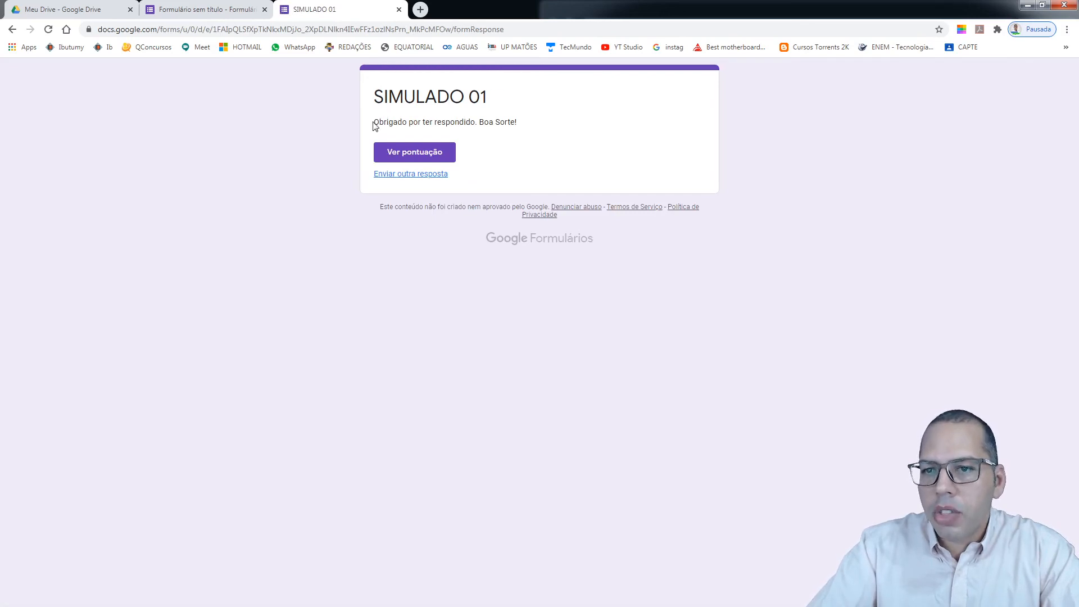
pyautogui.moveTo(375, 122); pyautogui.dragTo(512, 124)
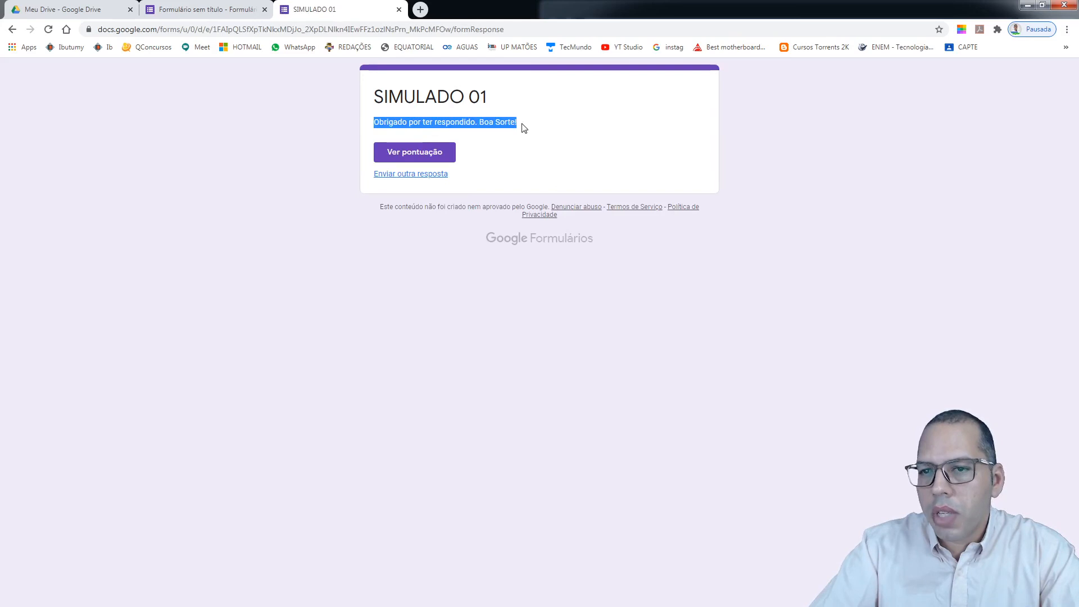
pyautogui.click(522, 134)
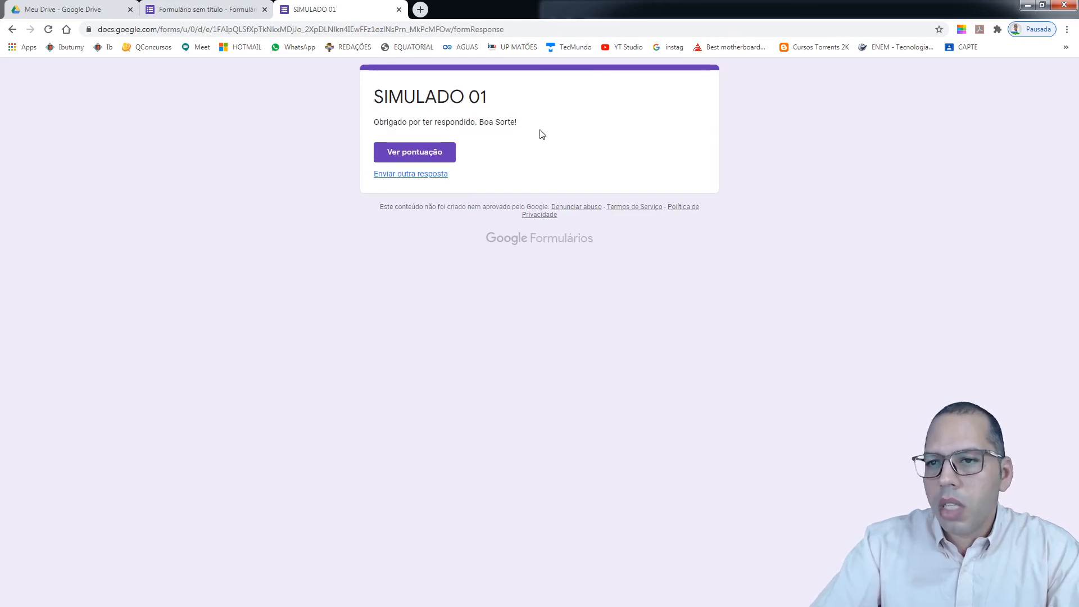
pyautogui.click(433, 156)
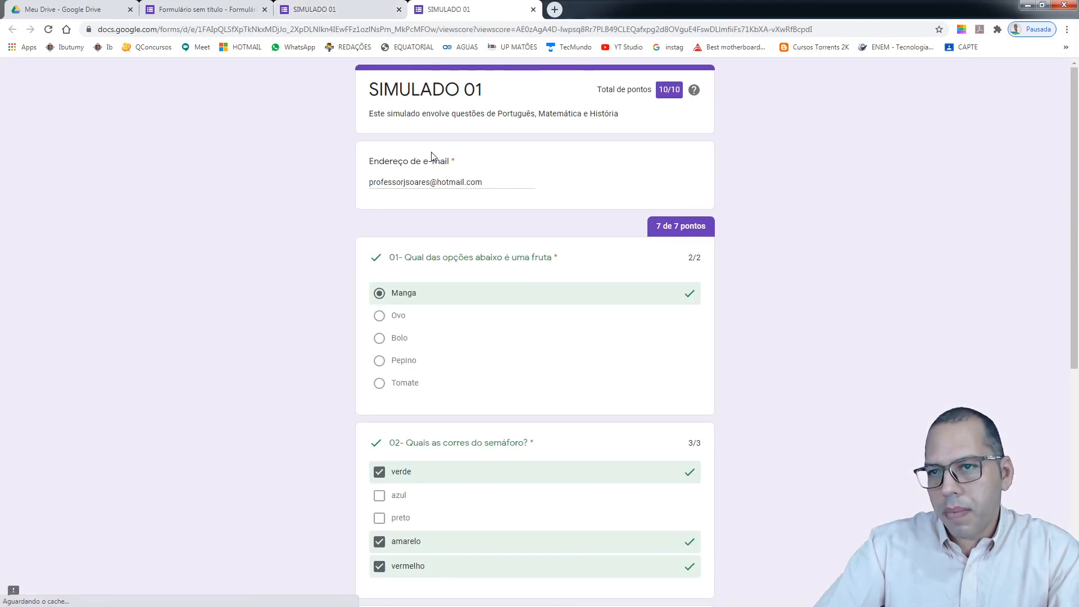
pyautogui.moveTo(613, 88); pyautogui.dragTo(680, 92)
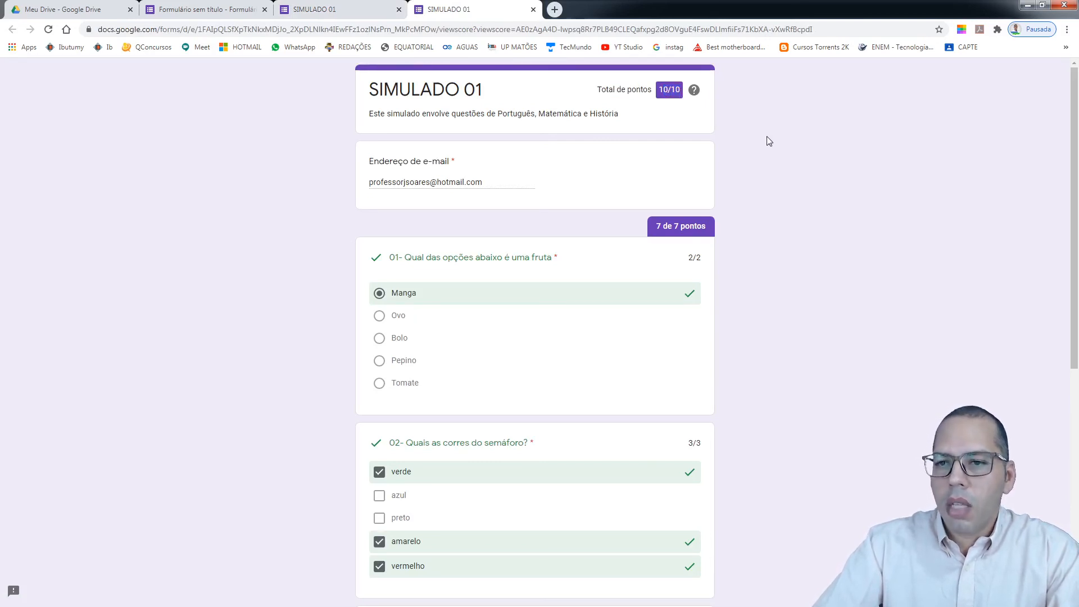
pyautogui.scroll(-2, 410, 228)
pyautogui.scroll(-1, 410, 227)
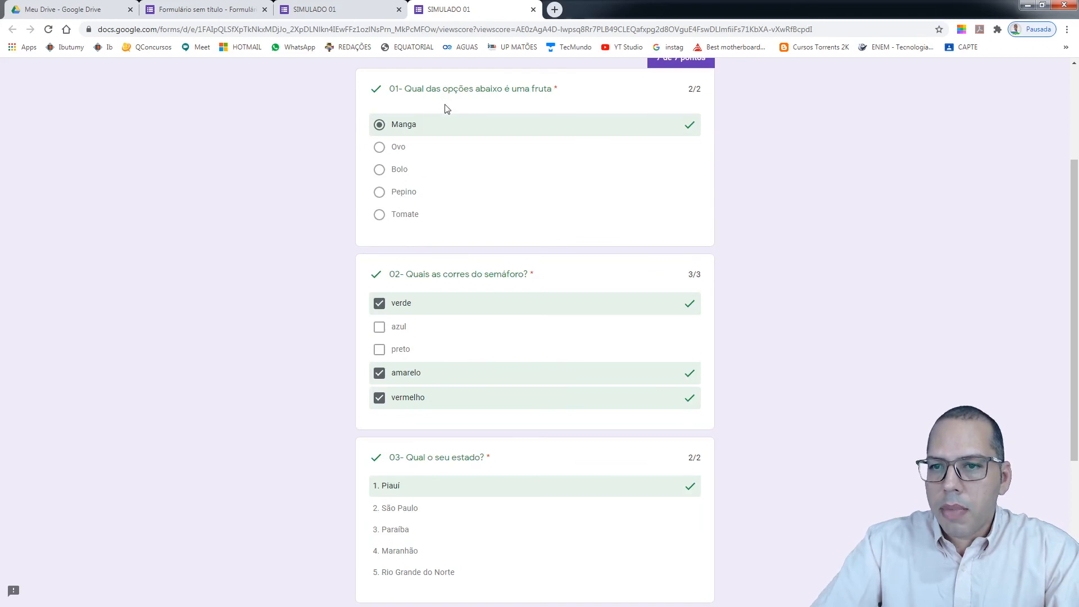
pyautogui.scroll(-4, 534, 247)
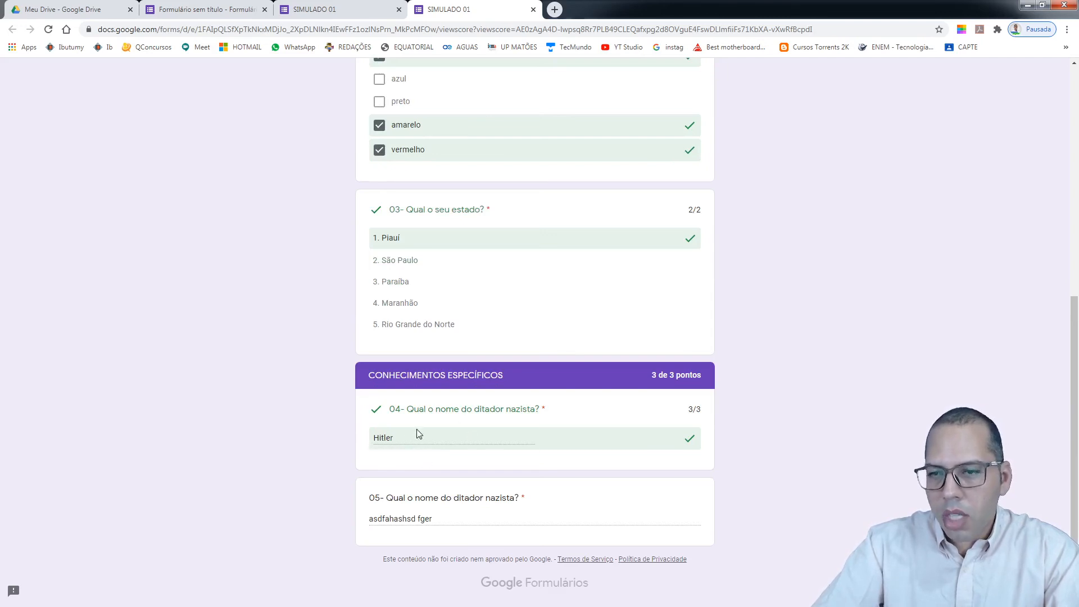
pyautogui.scroll(7, 481, 426)
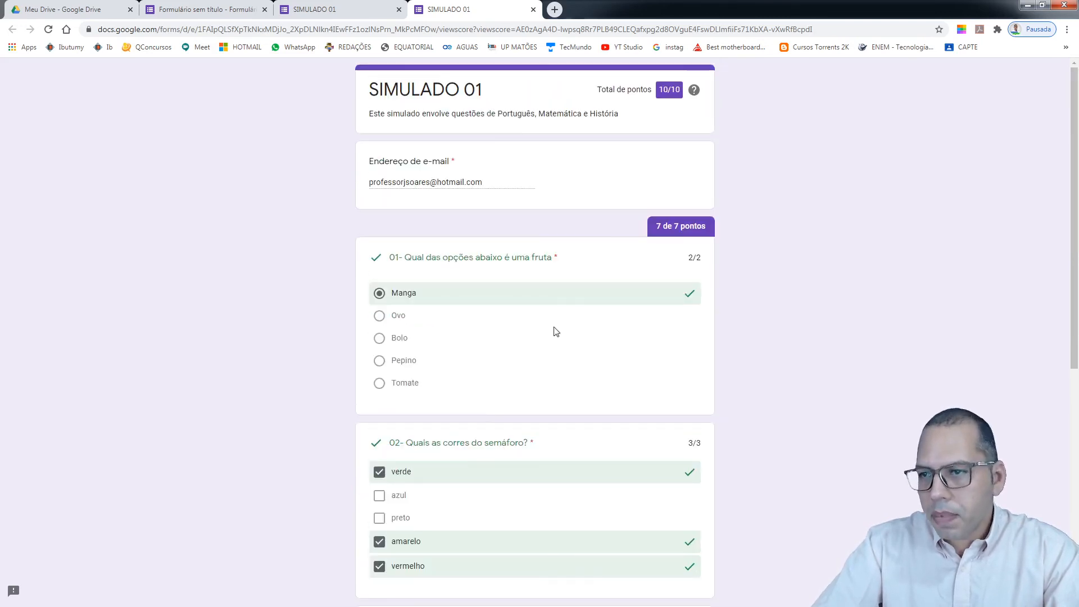
pyautogui.click(533, 11)
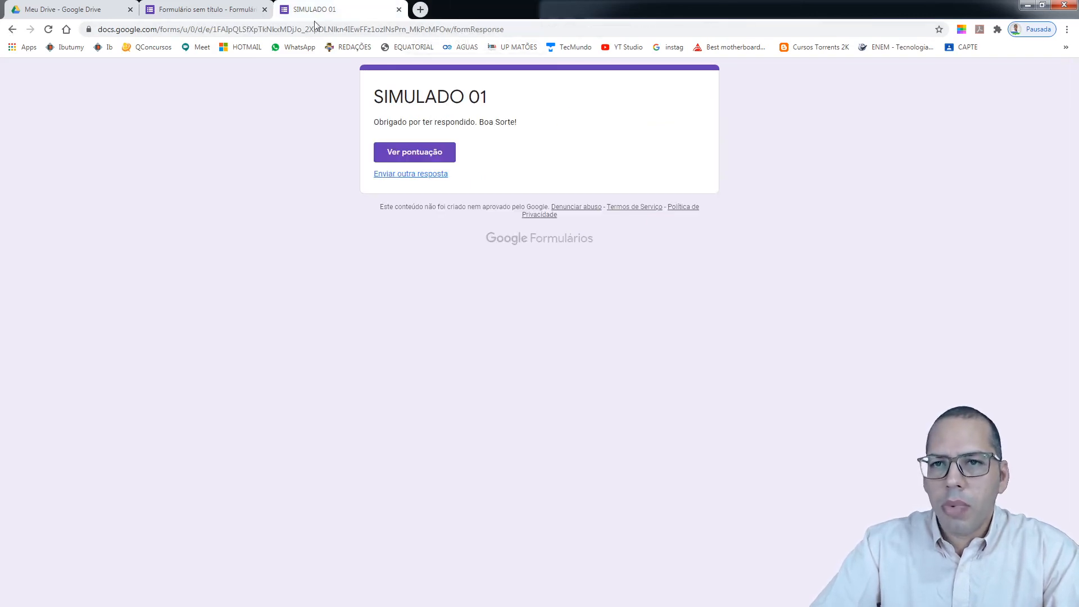
# Close the response page and review the Respostas summary showing 1 response scoring 10/10
pyautogui.click(206, 15)
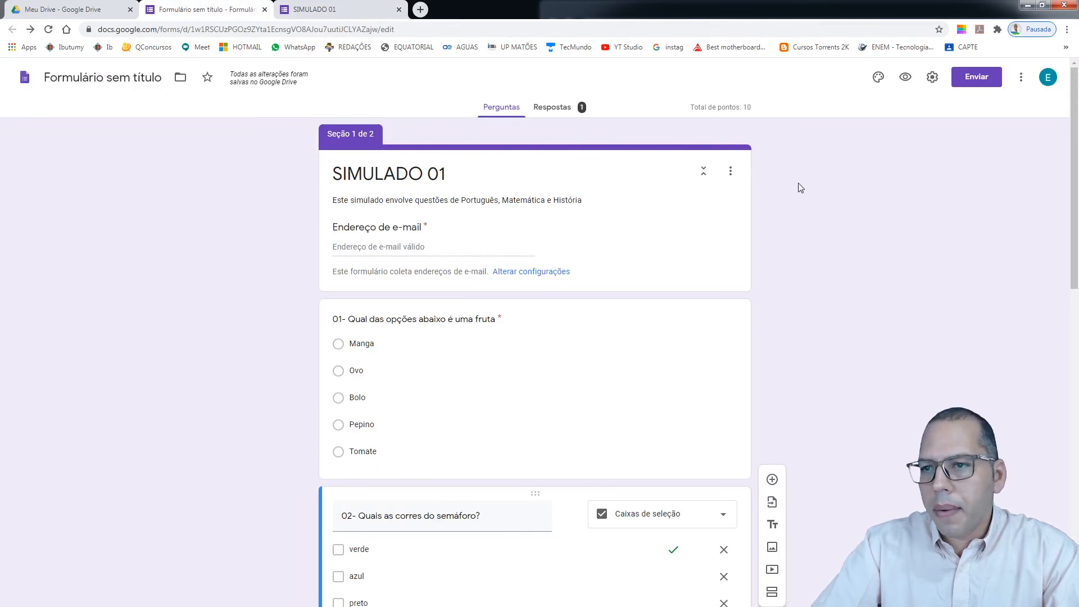
pyautogui.click(323, 9)
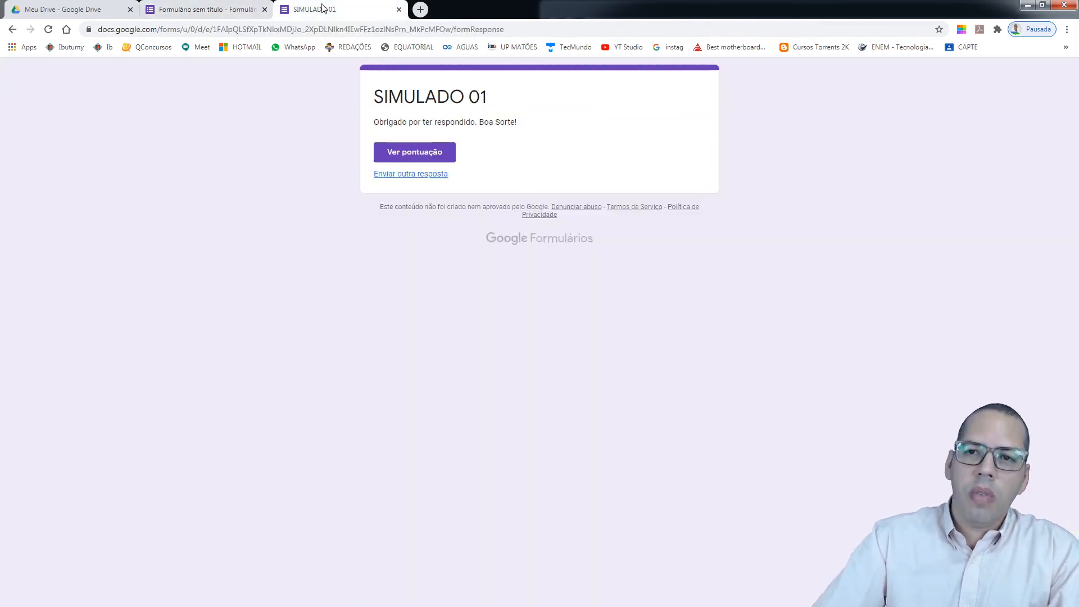
pyautogui.click(399, 9)
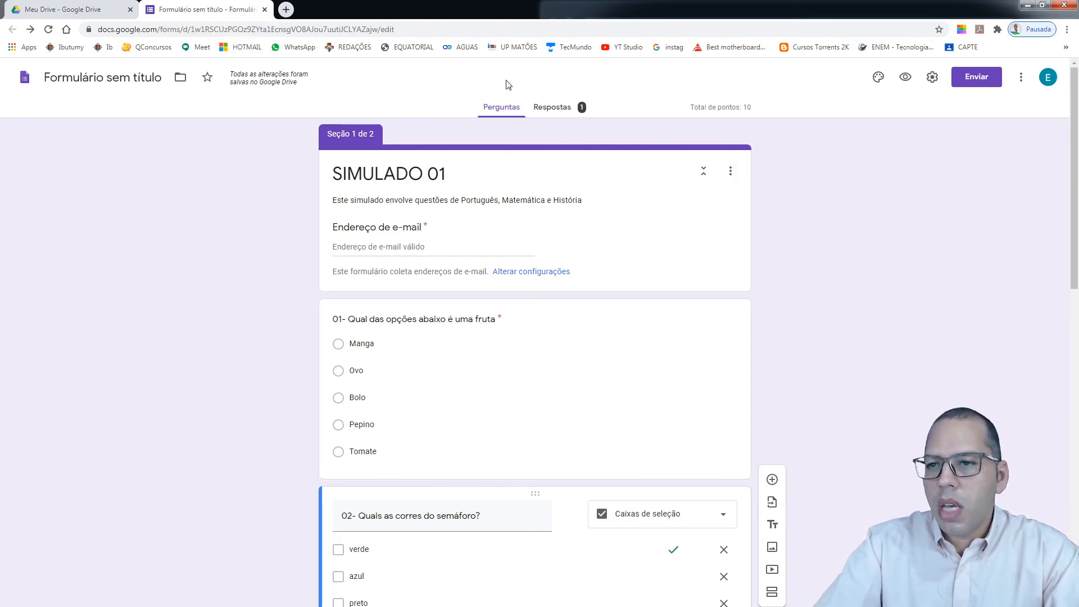
pyautogui.click(558, 112)
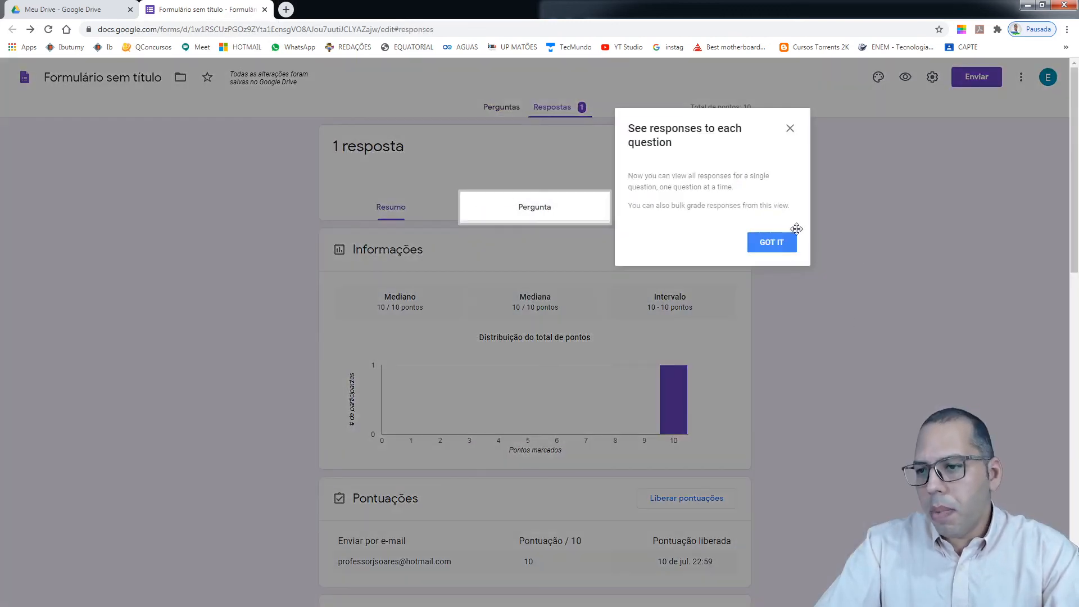
pyautogui.click(790, 129)
pyautogui.scroll(-10, 822, 331)
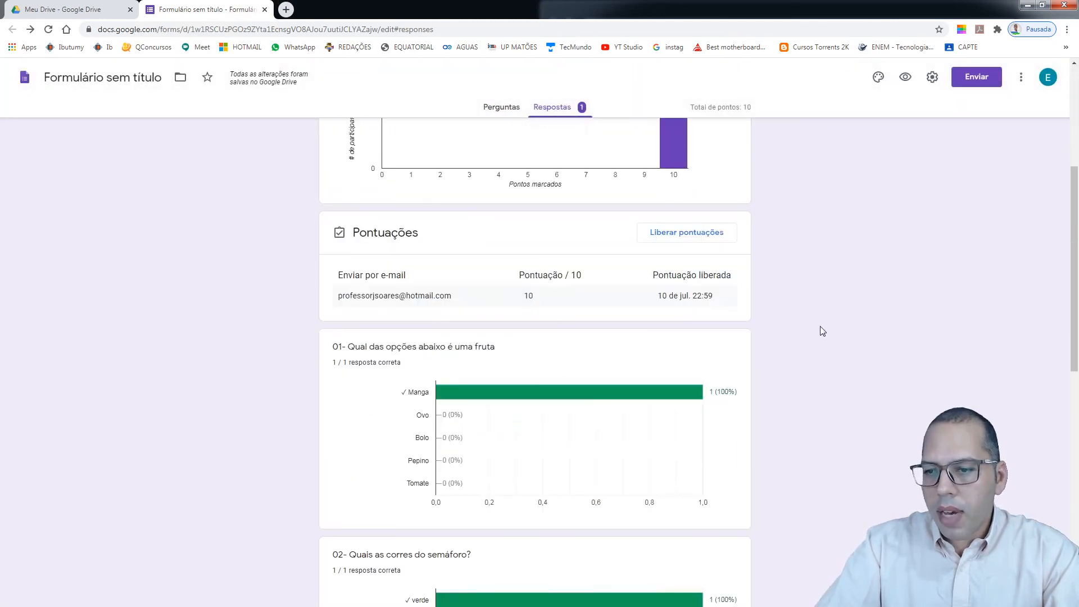
pyautogui.scroll(-5, 822, 331)
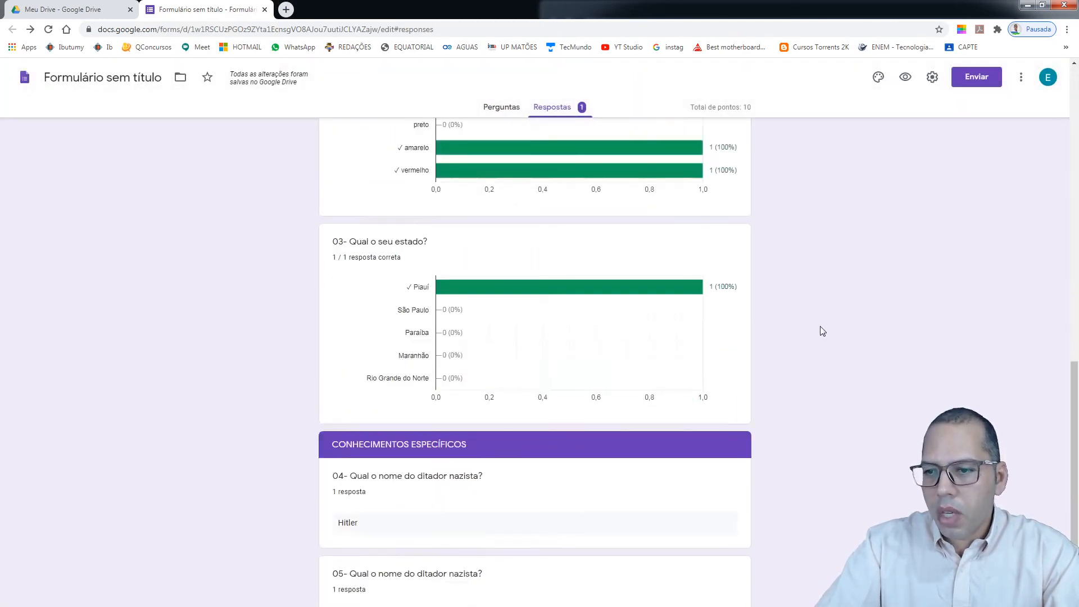
pyautogui.scroll(15, 822, 331)
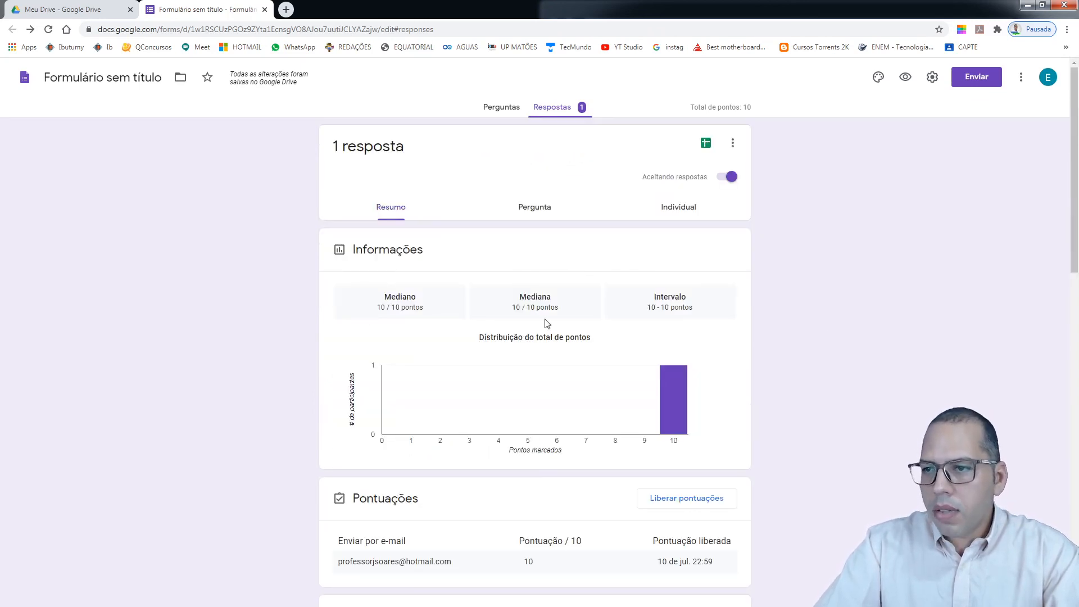
# Link the responses to a new spreadsheet named 'SIMULADO 01 (respostas)'
pyautogui.click(705, 143)
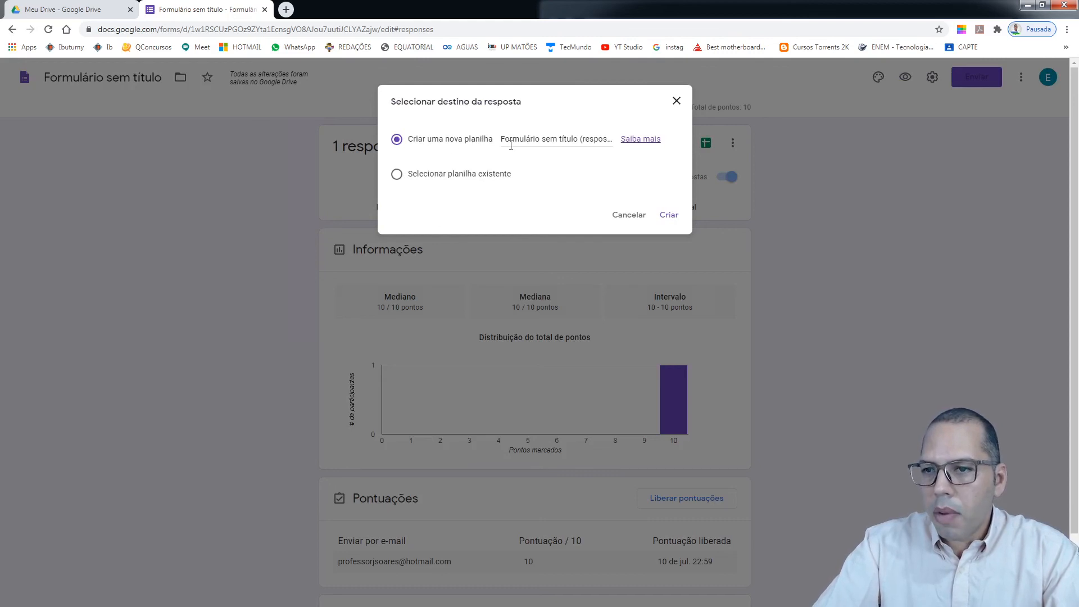
pyautogui.click(578, 140)
pyautogui.moveTo(577, 139); pyautogui.dragTo(497, 140)
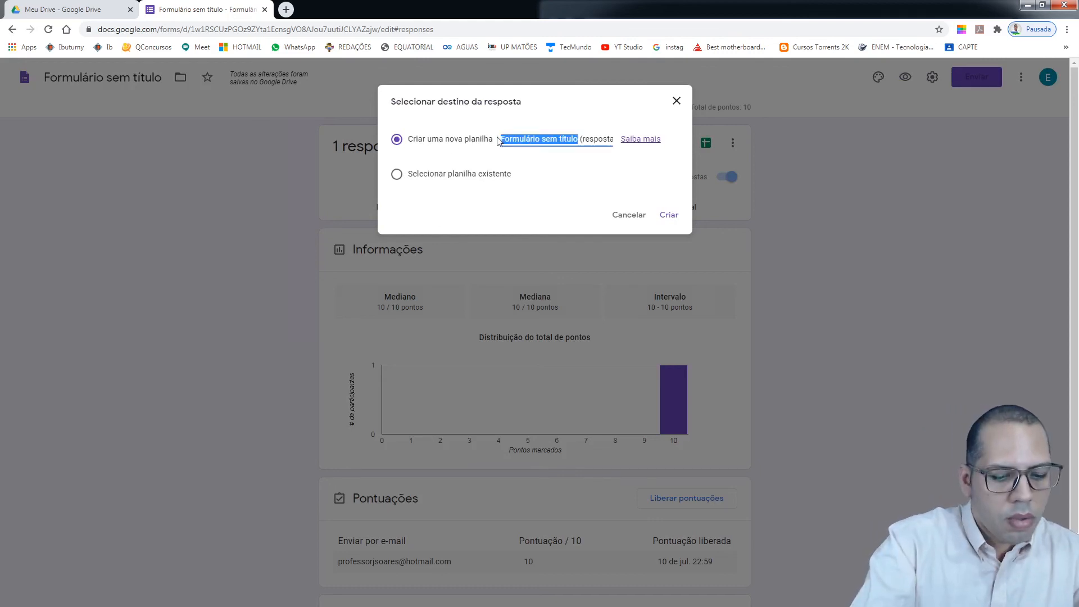
pyautogui.write('SilU (respostas')
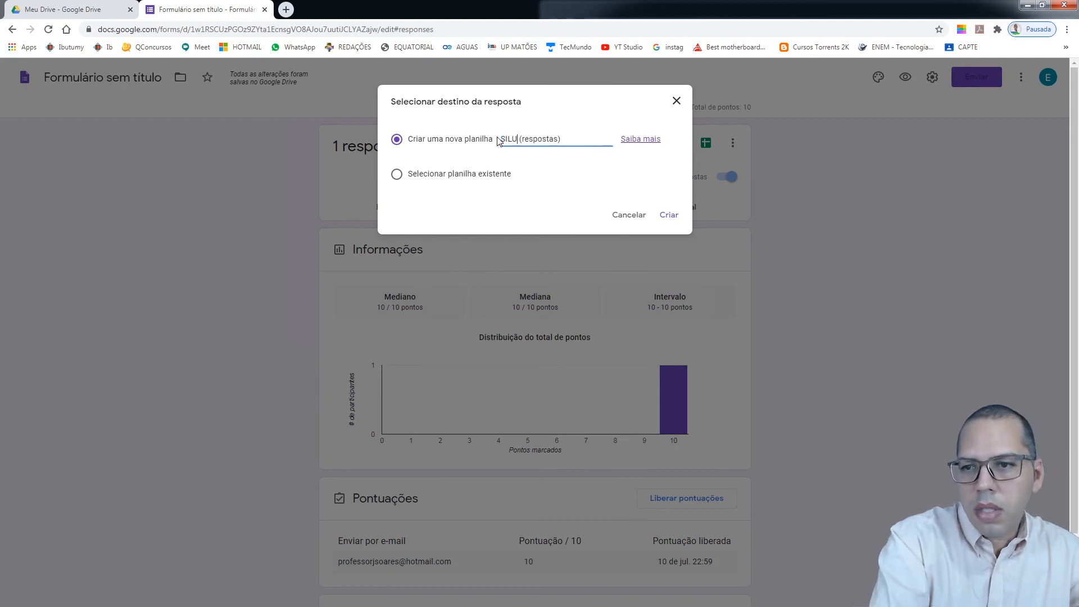
pyautogui.press('BackSpace')
pyautogui.press('BackSpace')
pyautogui.write('MULADO ')
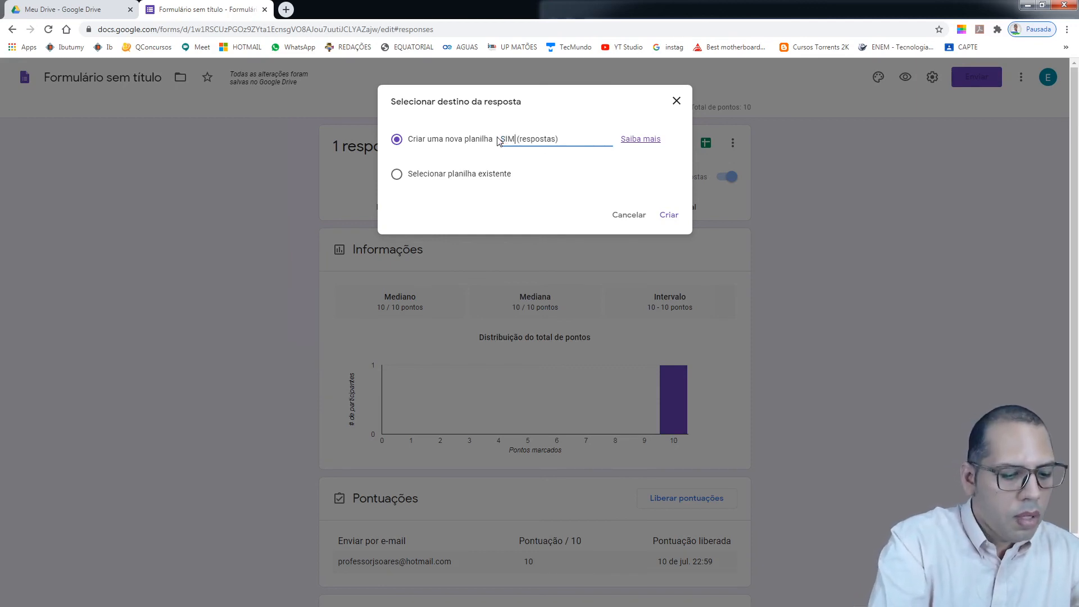
pyautogui.write('01')
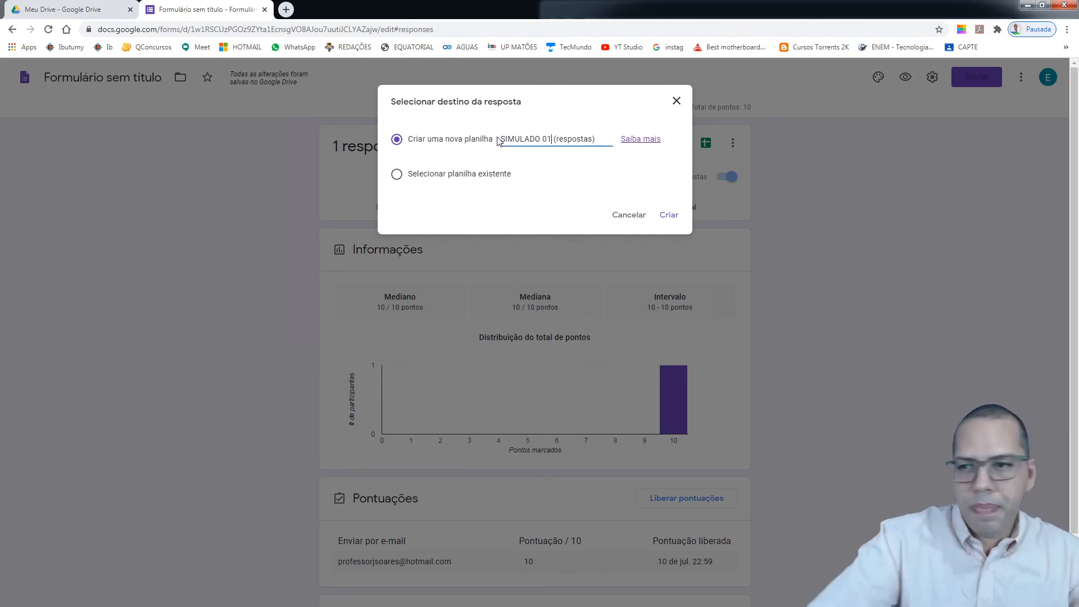
pyautogui.click(672, 217)
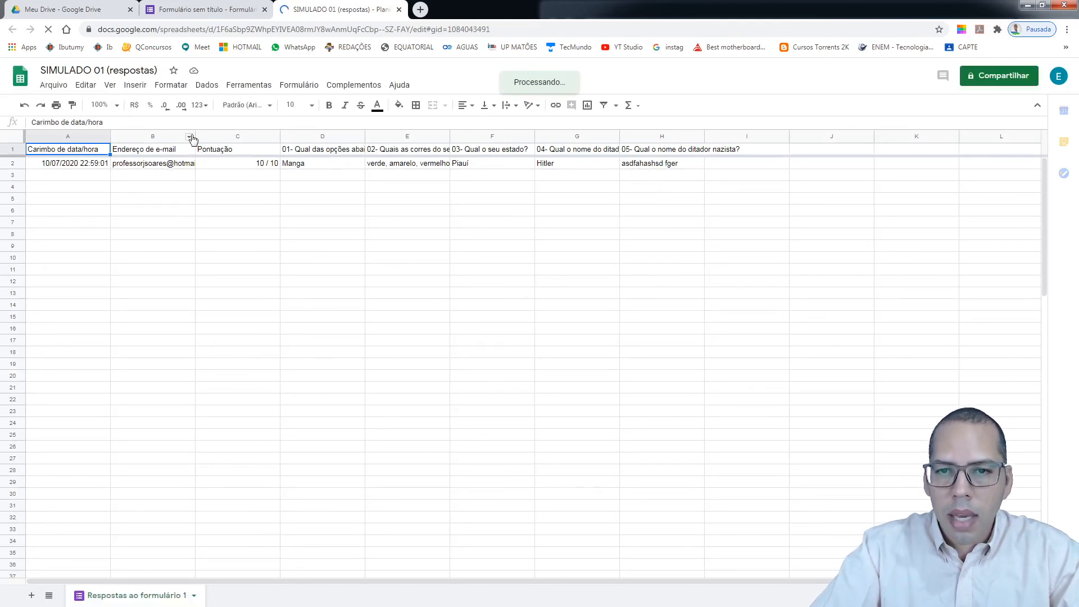
# Widen the e-mail address column so the addresses show in full
pyautogui.click(188, 137)
pyautogui.rightClick(188, 138)
pyautogui.moveTo(543, 250); pyautogui.dragTo(543, 256)
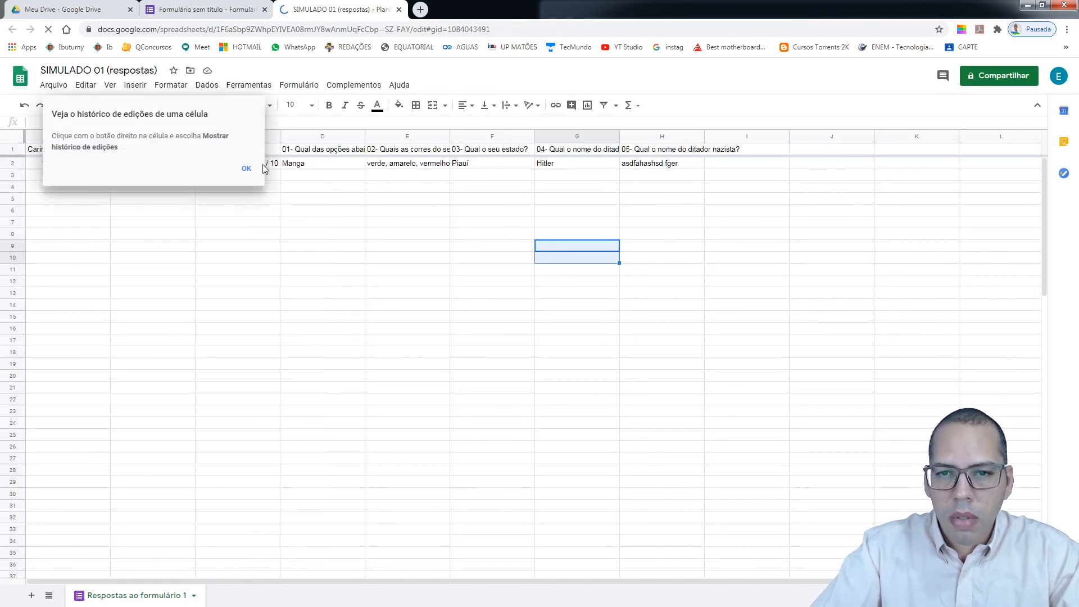
pyautogui.click(247, 171)
pyautogui.moveTo(196, 136); pyautogui.dragTo(228, 135)
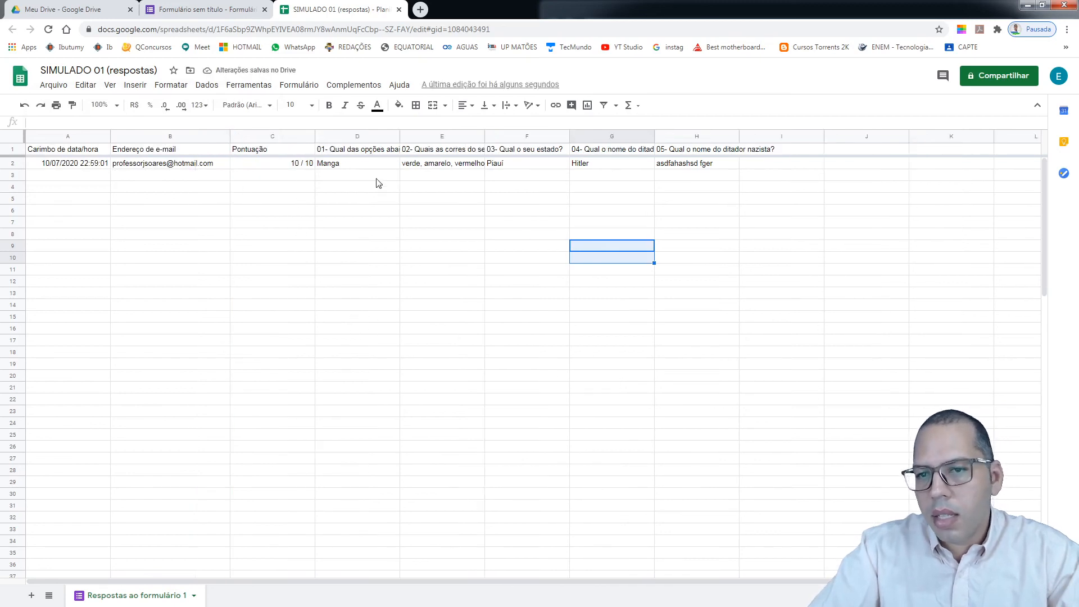
# Widen the question 05 column to show its title, check answer H2, and return to Forms
pyautogui.click(521, 306)
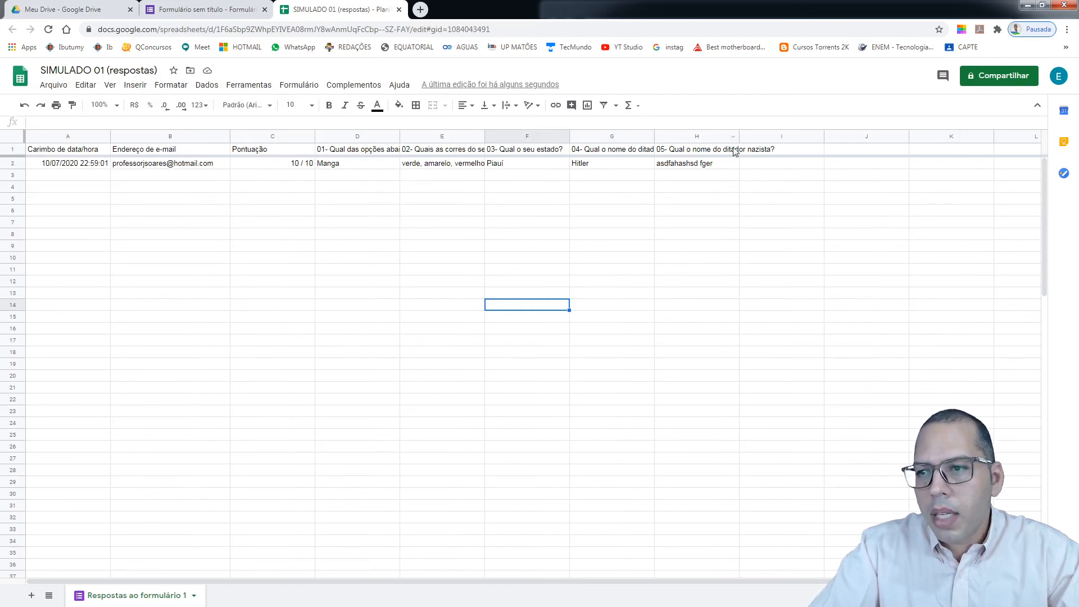
pyautogui.moveTo(738, 138); pyautogui.dragTo(859, 143)
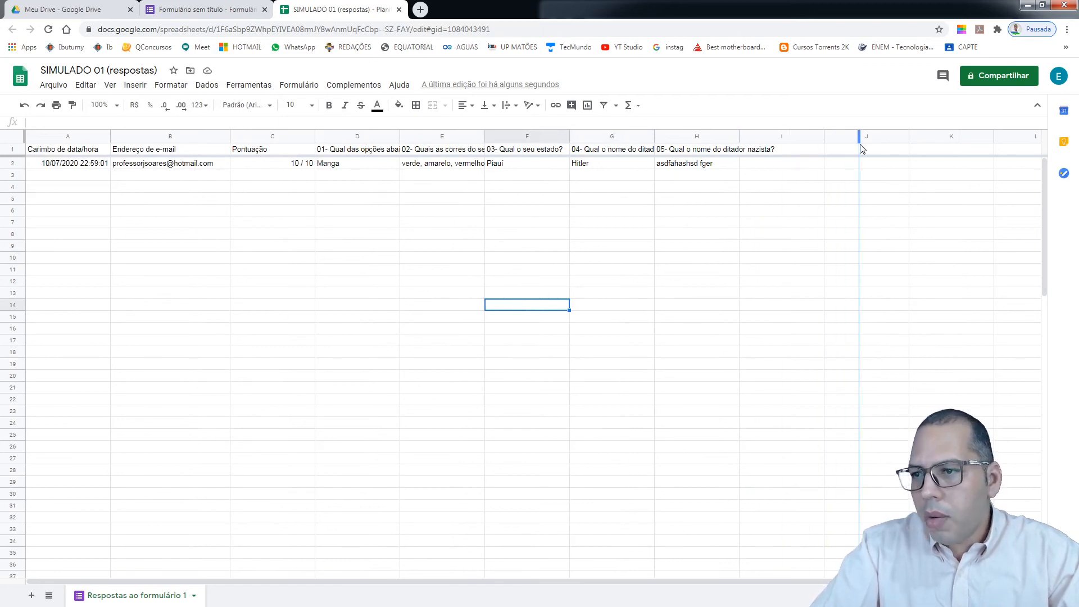
pyautogui.click(695, 165)
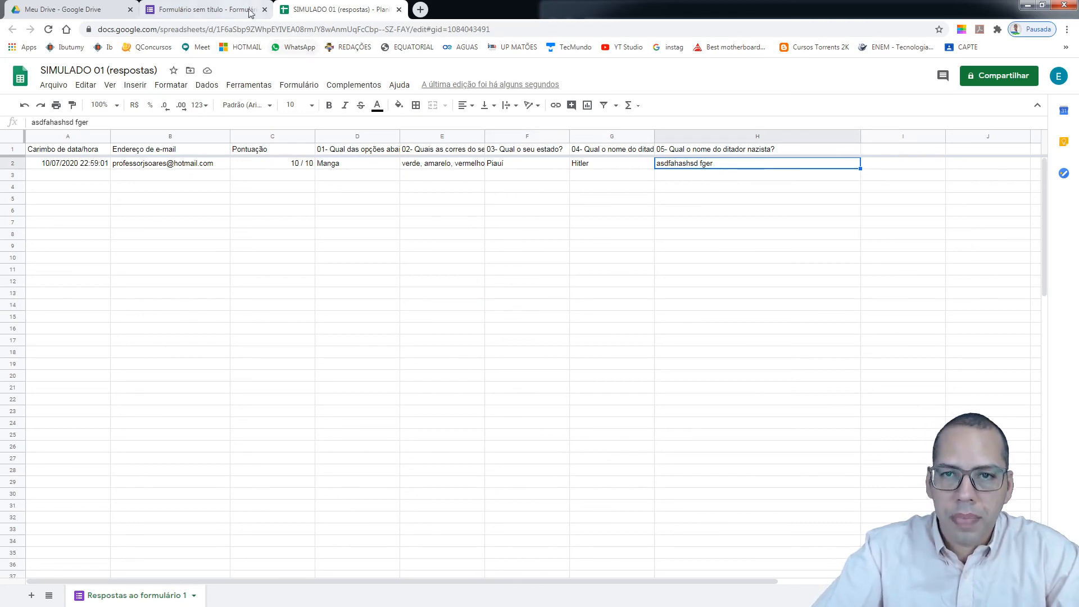
pyautogui.click(212, 12)
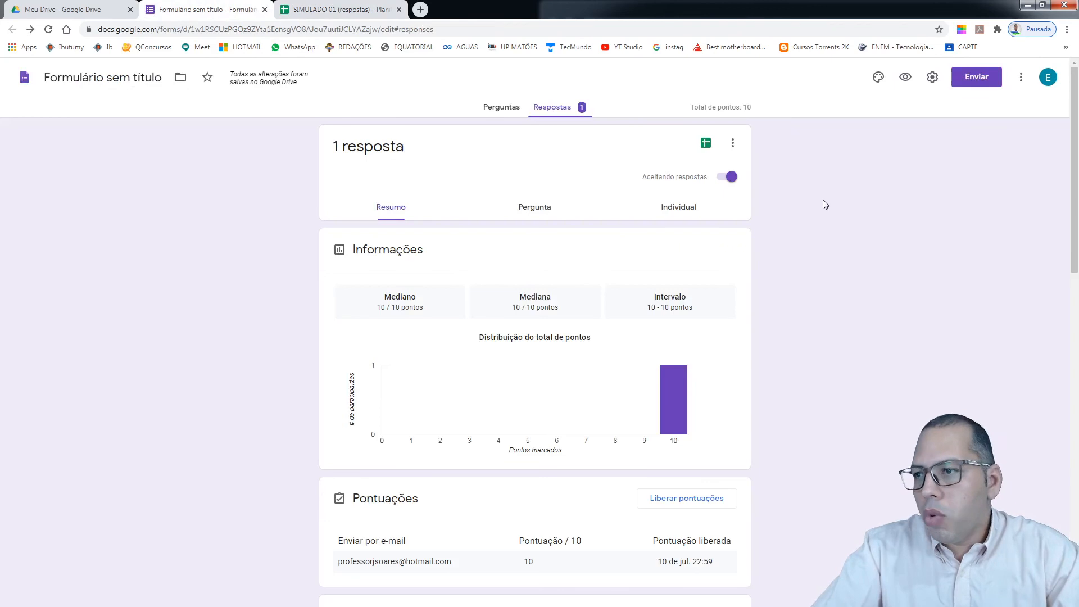
# Preview red, orange, green, cyan, blue and indigo theme colours, then keep the form purple
pyautogui.click(878, 79)
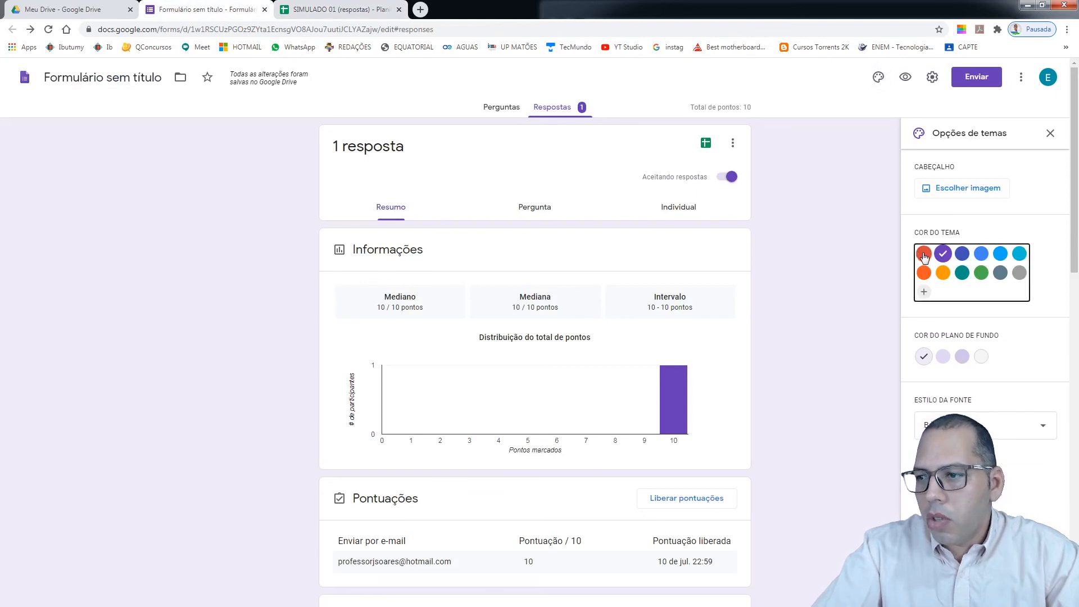
pyautogui.click(924, 256)
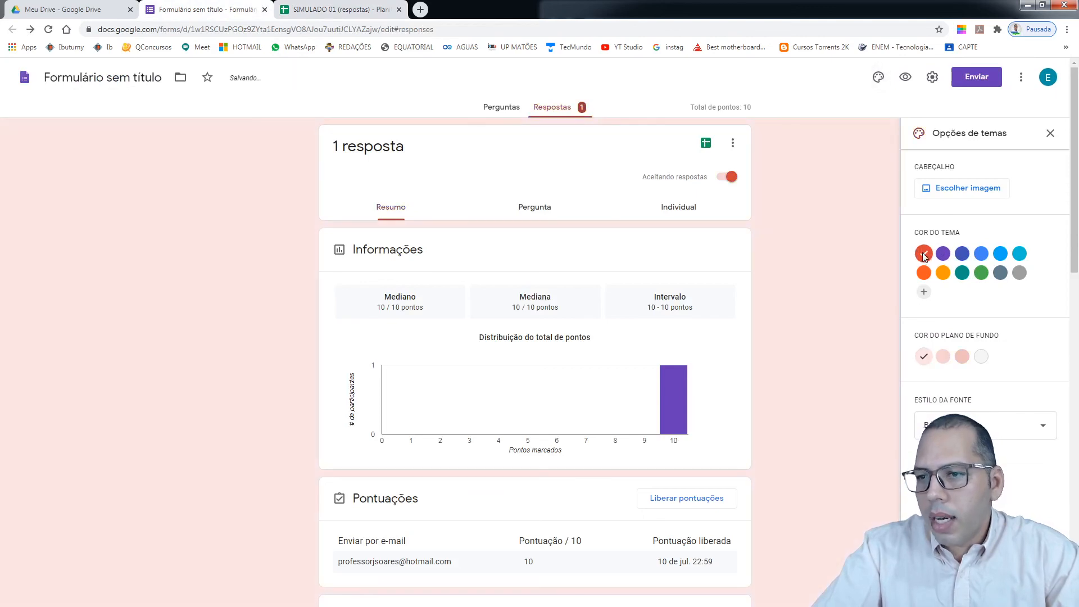
pyautogui.click(502, 112)
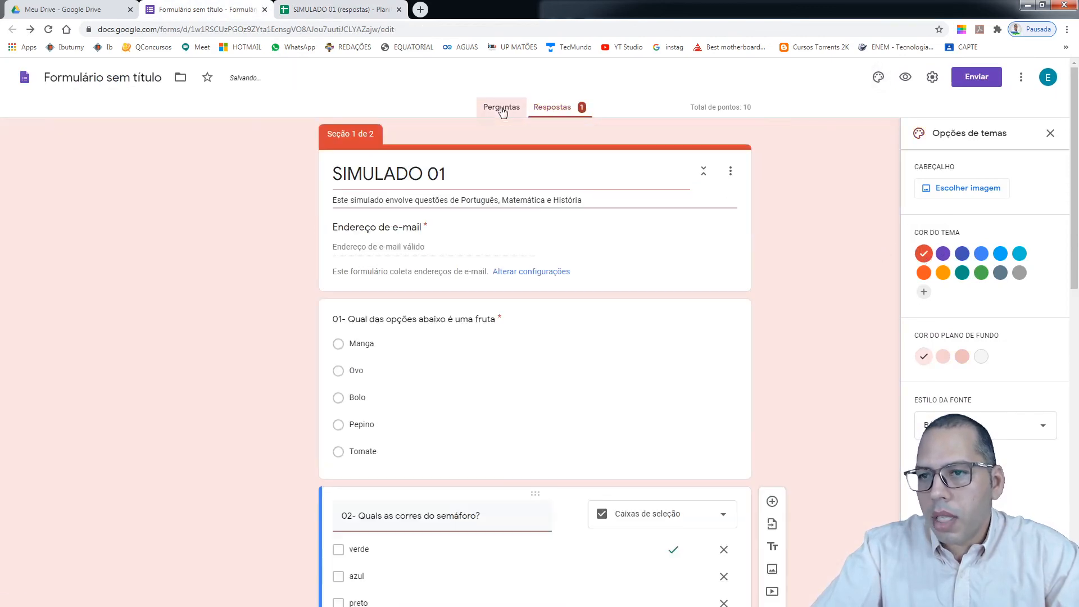
pyautogui.click(924, 272)
pyautogui.click(941, 273)
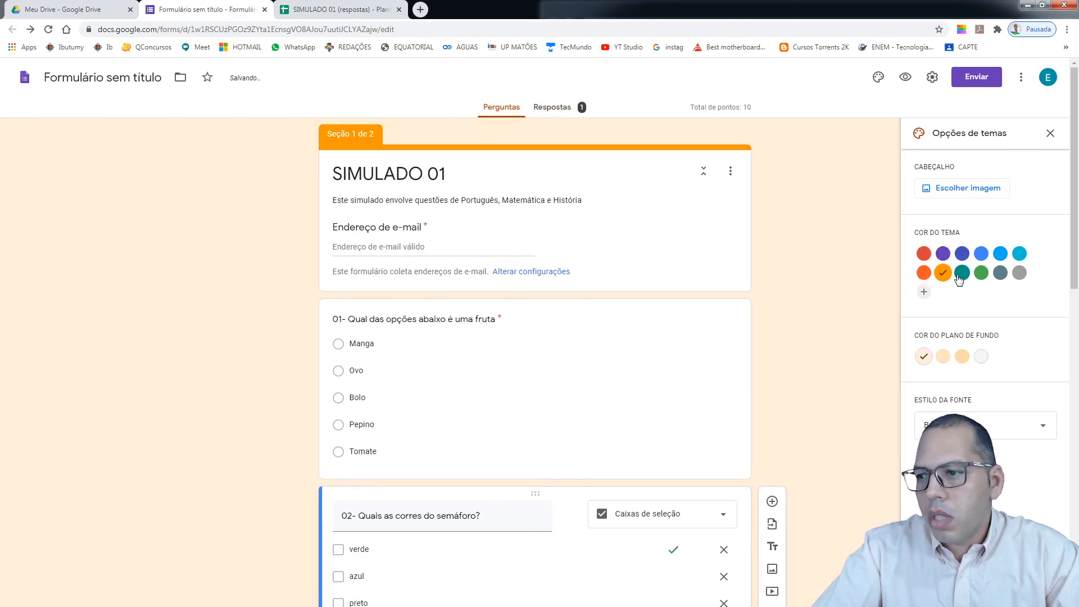
pyautogui.click(981, 273)
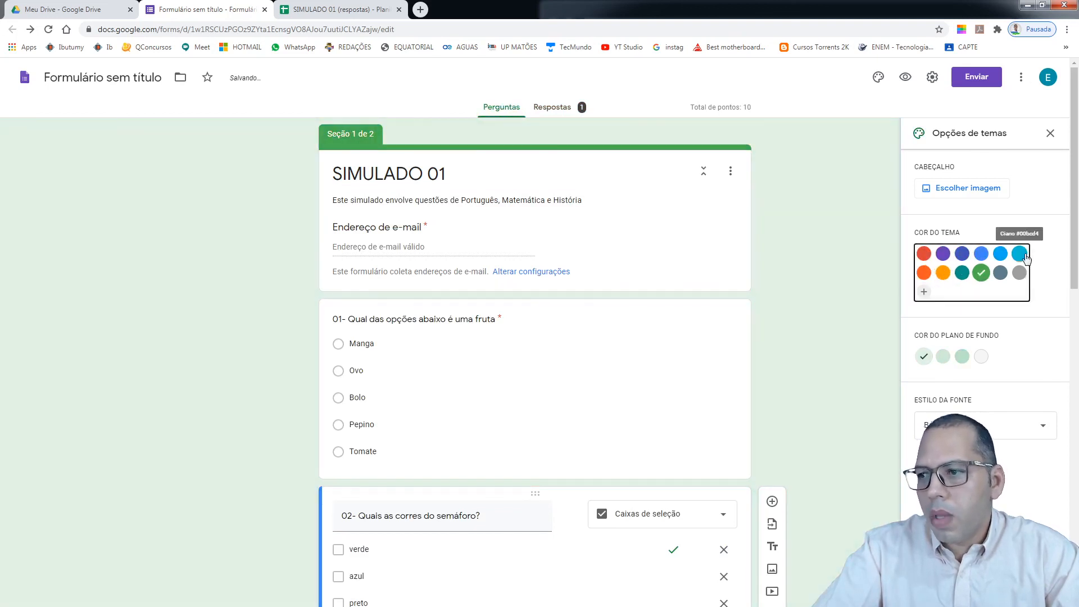
pyautogui.click(1019, 253)
pyautogui.click(979, 255)
pyautogui.click(962, 254)
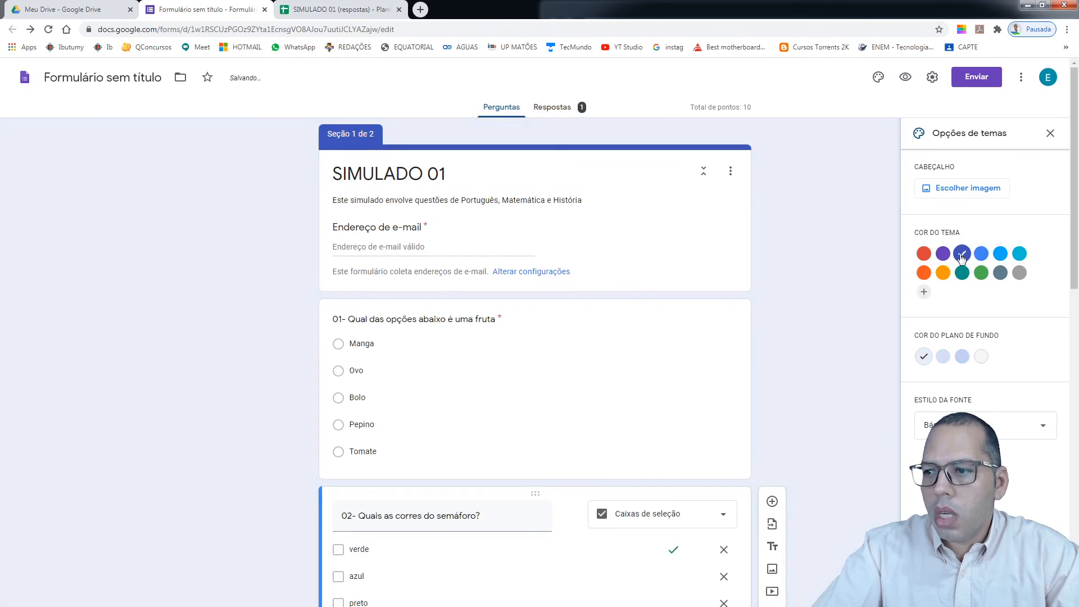
pyautogui.click(943, 255)
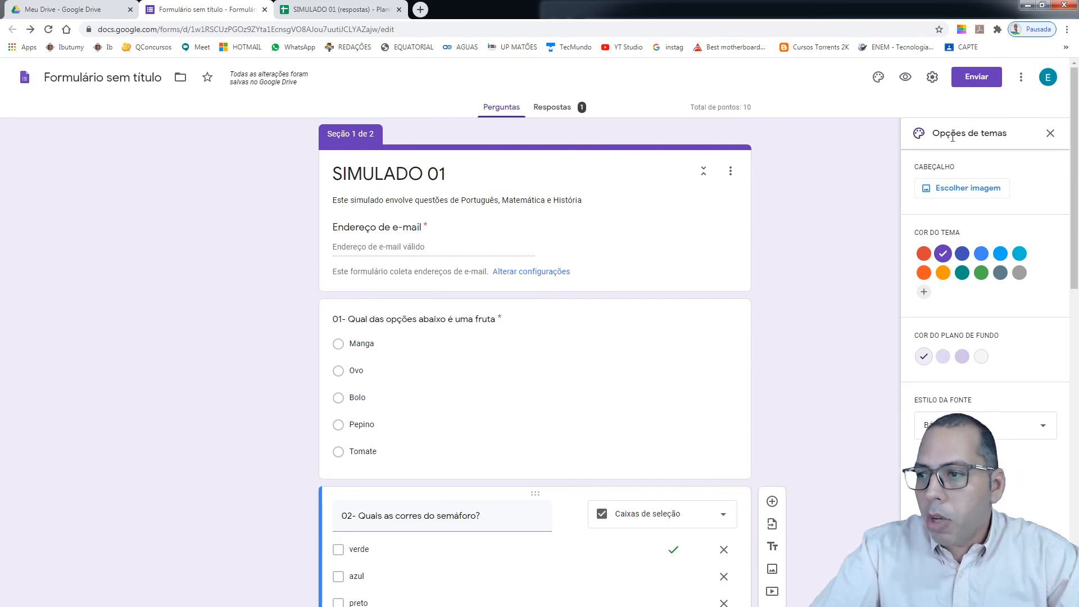
pyautogui.click(1050, 133)
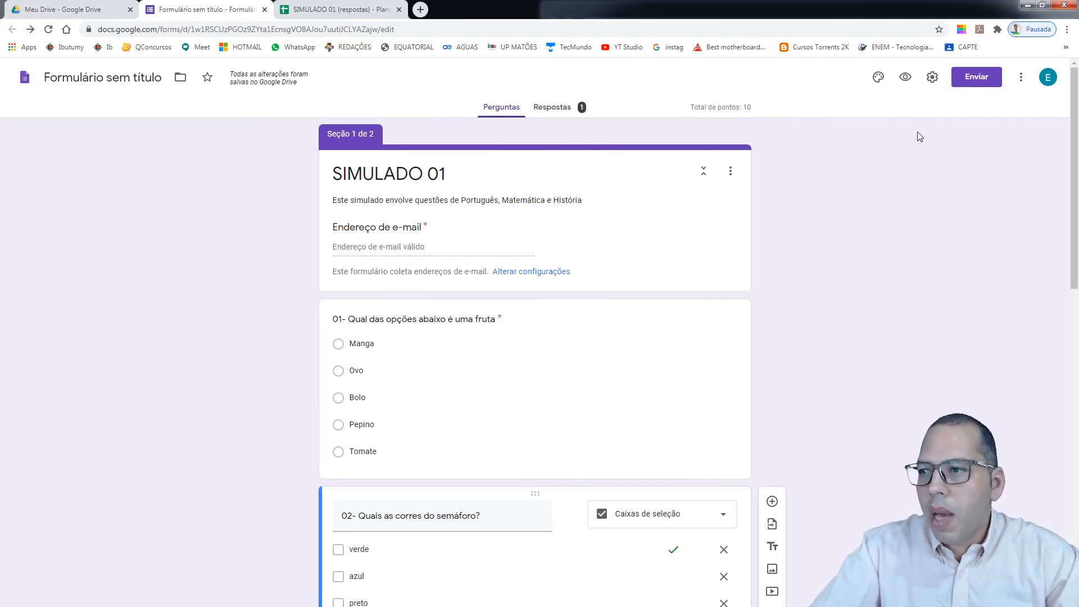
# Shorten the quiz's sharing link to forms.gle and copy it to the clipboard
pyautogui.click(987, 82)
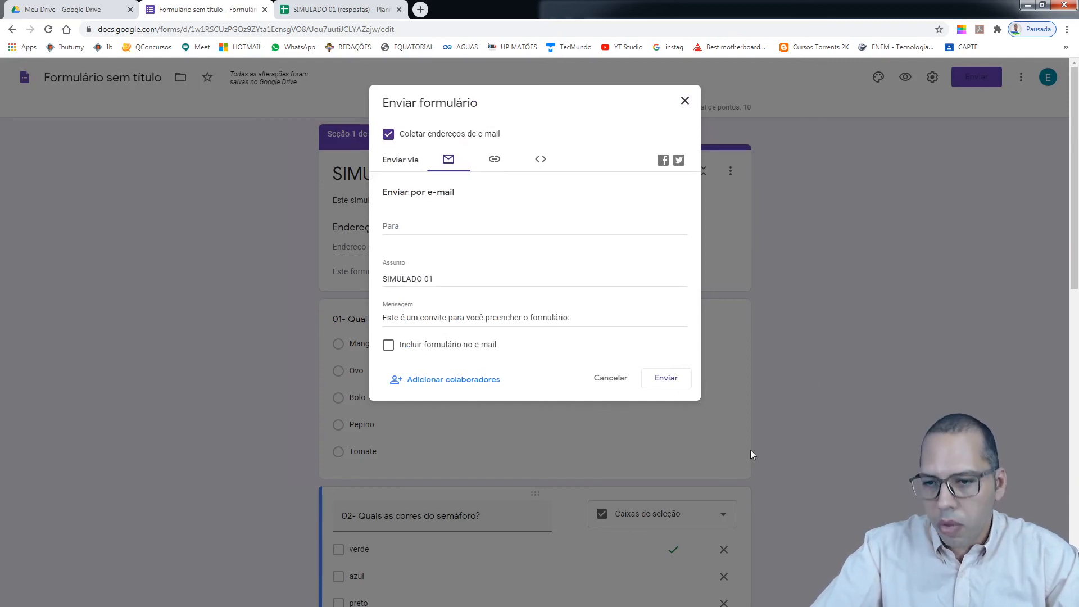
pyautogui.click(395, 227)
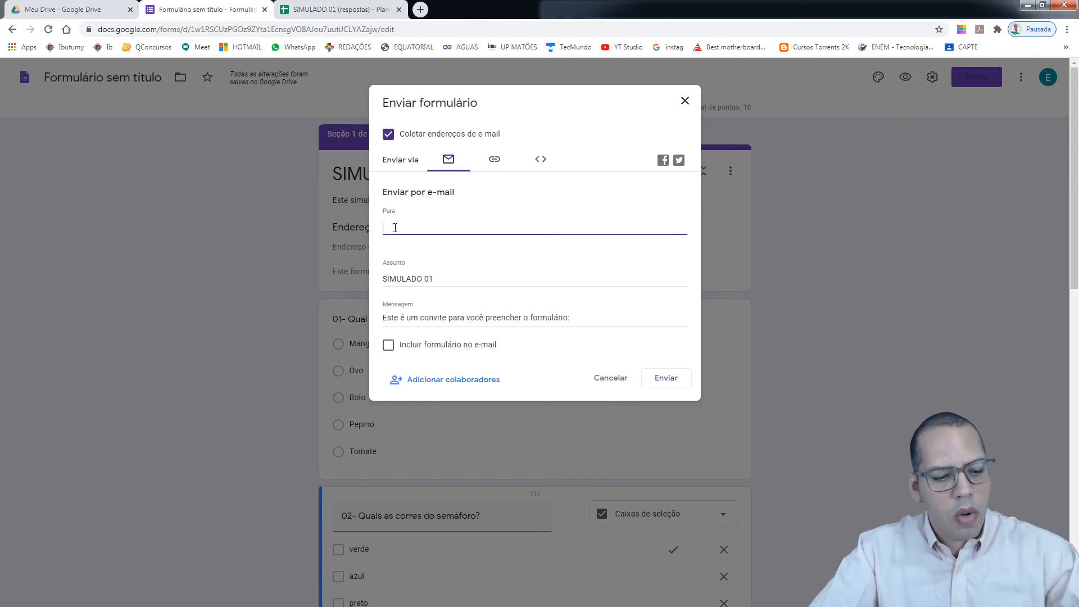
pyautogui.write('N')
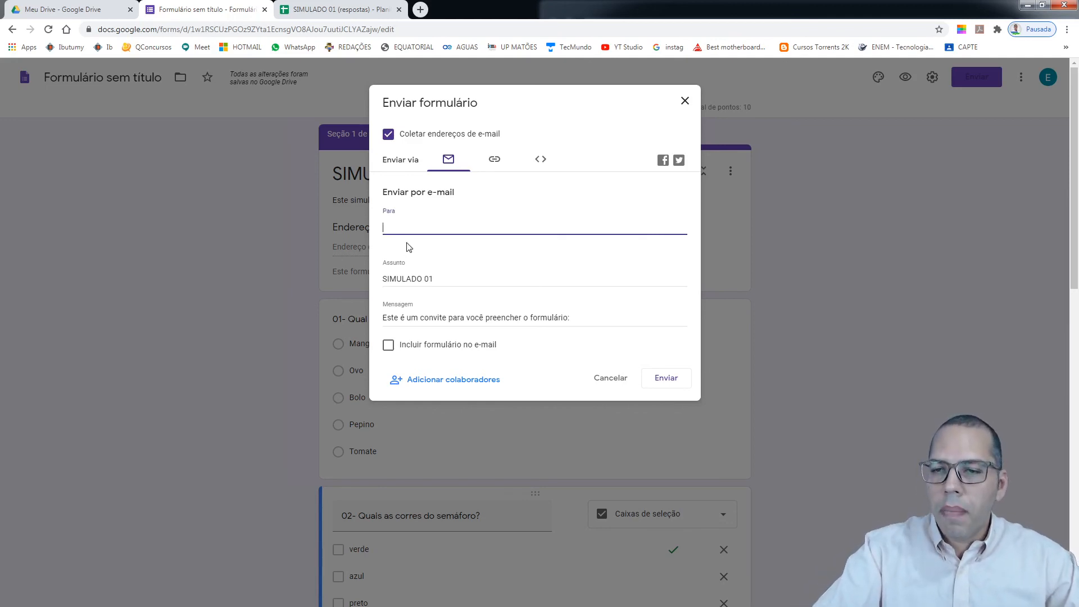
pyautogui.click(495, 164)
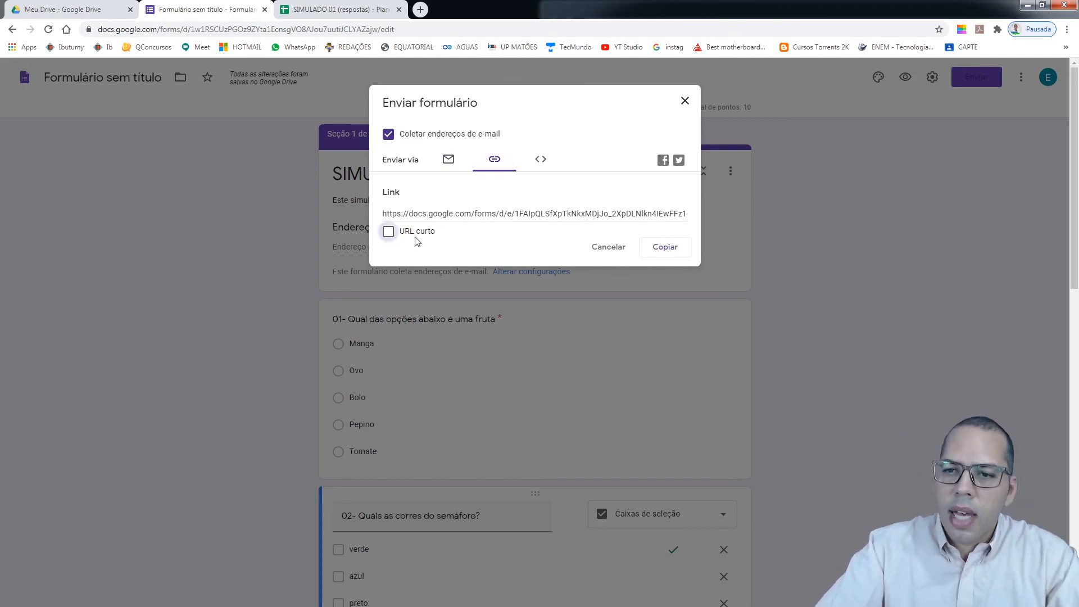
pyautogui.click(388, 232)
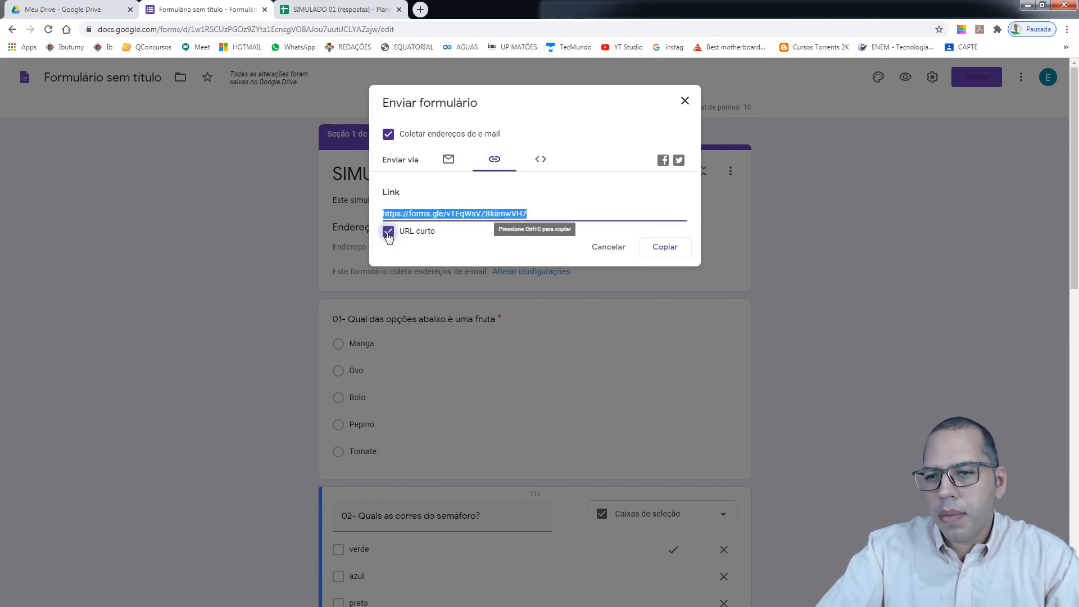
pyautogui.rightClick(465, 215)
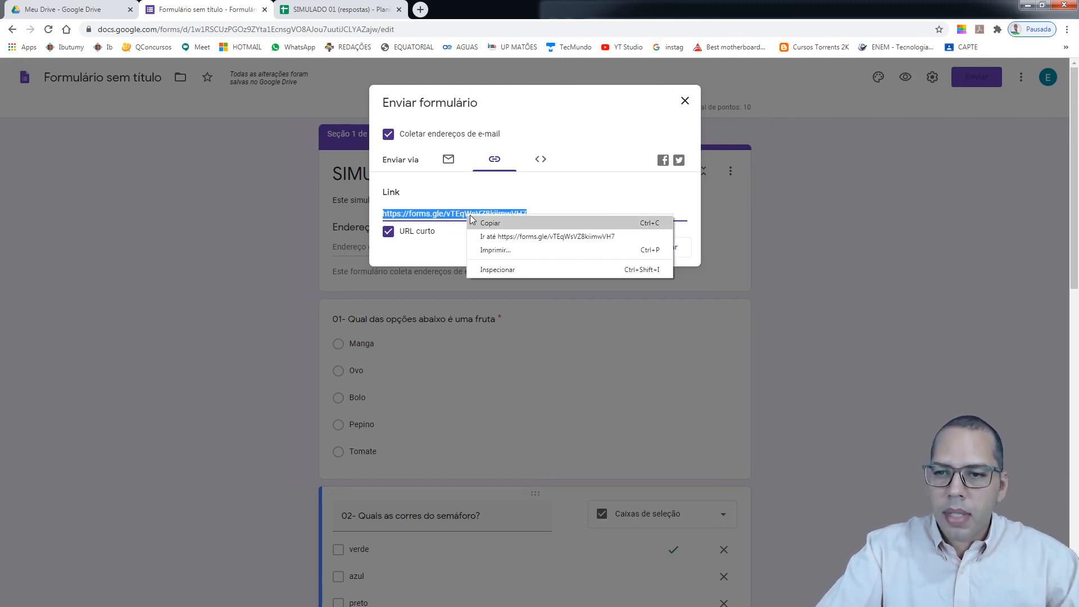
pyautogui.click(496, 227)
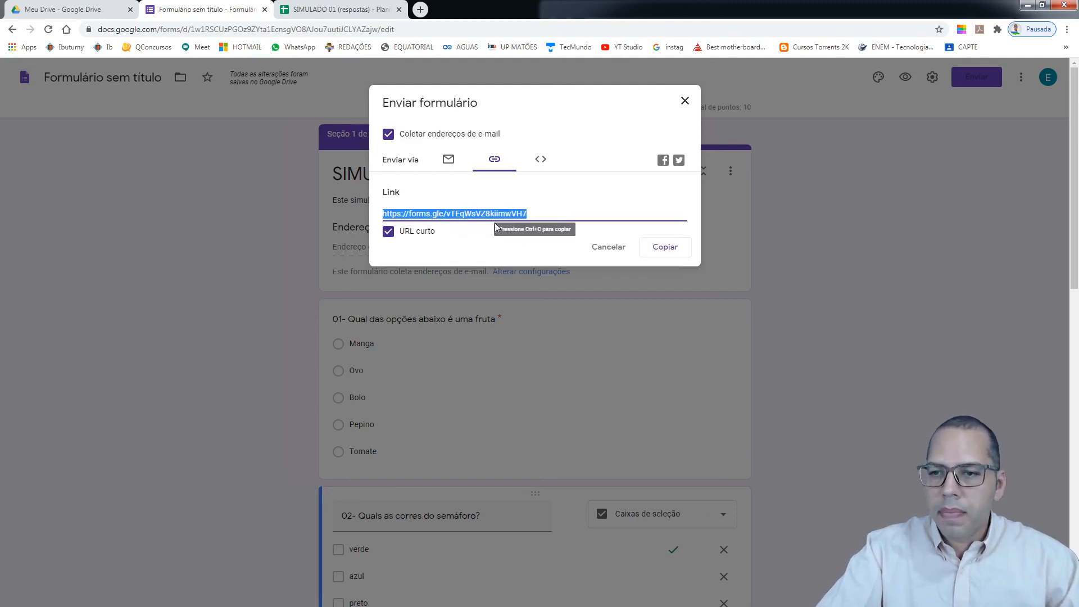
pyautogui.click(677, 253)
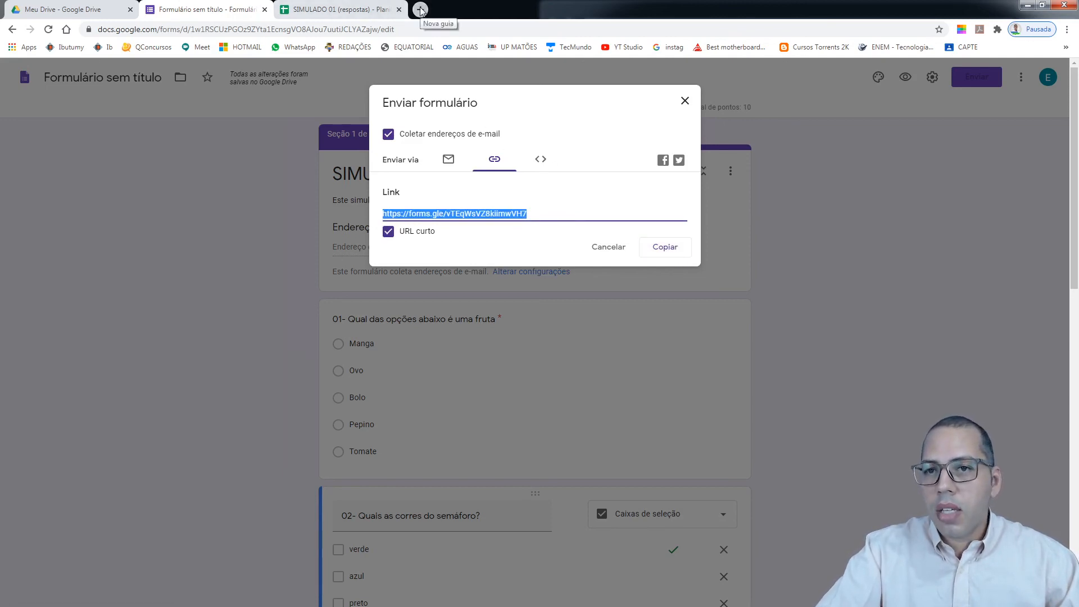
# Open Google Classroom (Sala de Aula) from the Google apps grid in a new tab
pyautogui.click(684, 97)
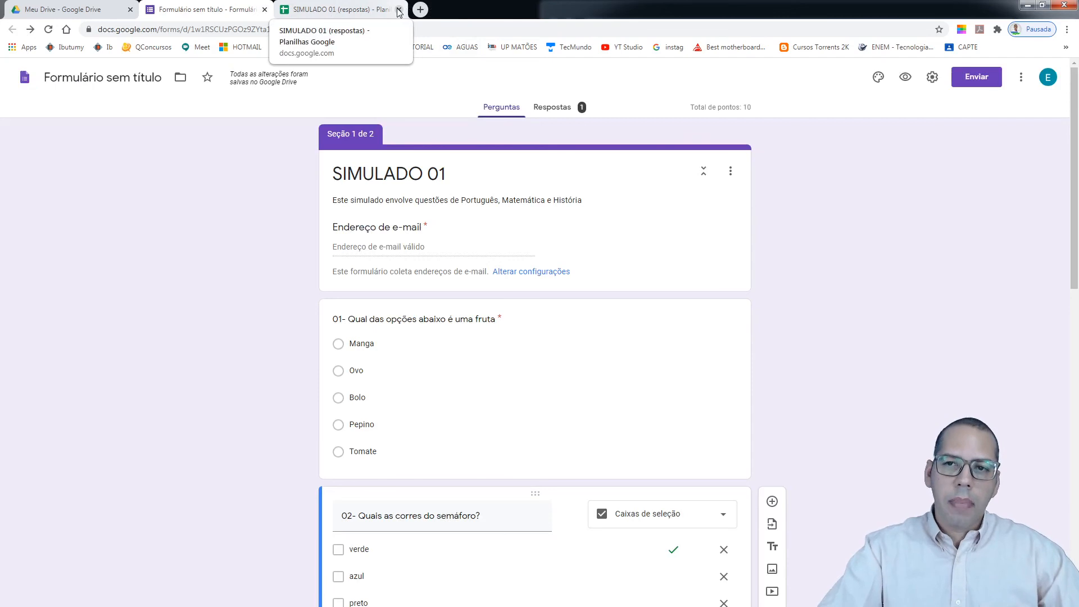
pyautogui.click(96, 12)
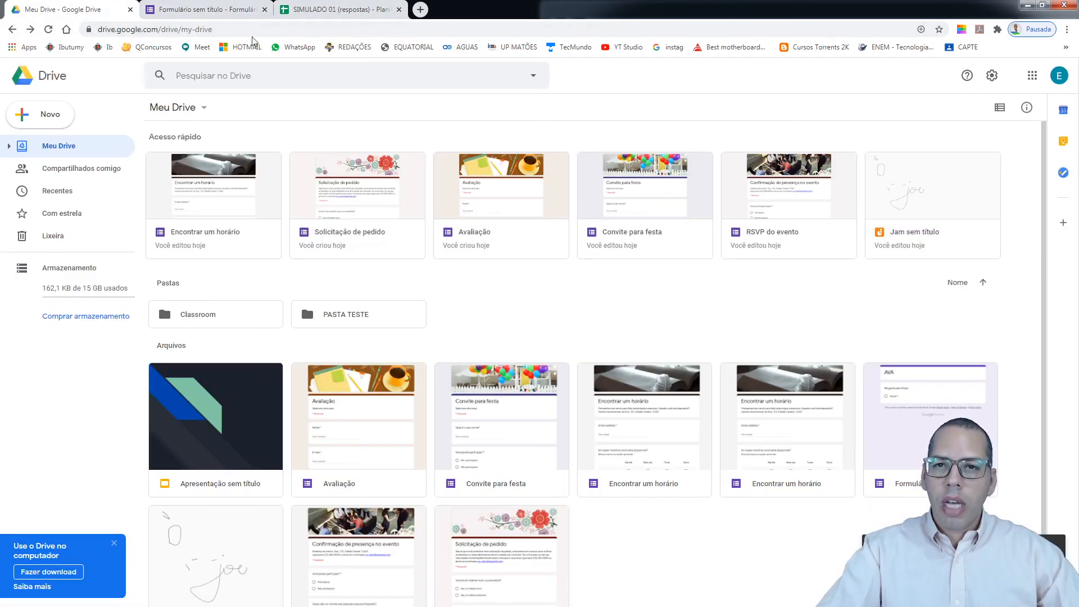
pyautogui.click(420, 9)
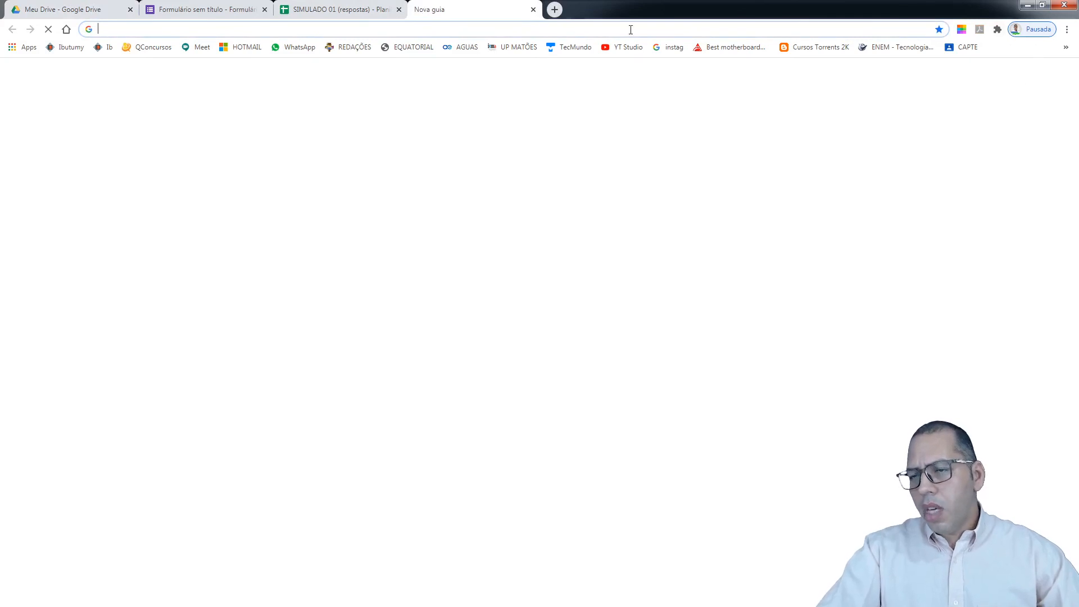
pyautogui.click(1065, 47)
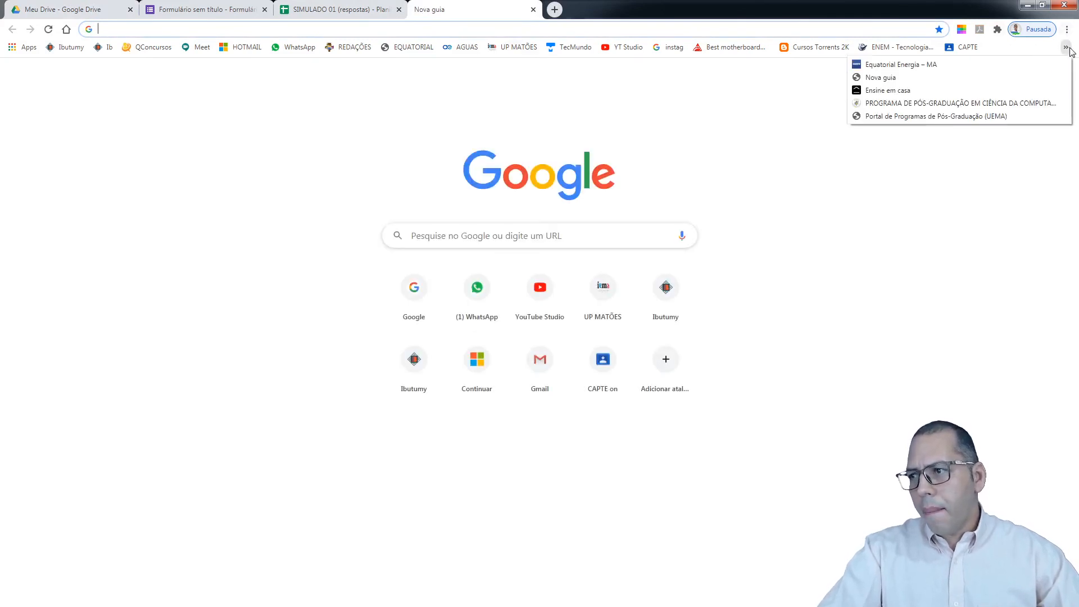
pyautogui.click(843, 14)
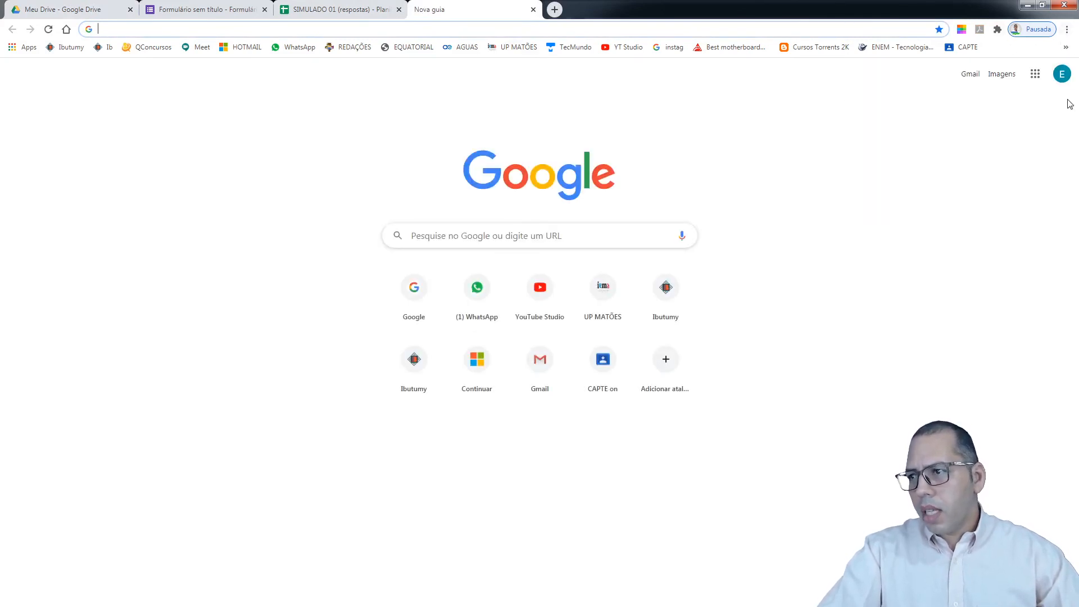
pyautogui.click(1061, 73)
pyautogui.click(1034, 73)
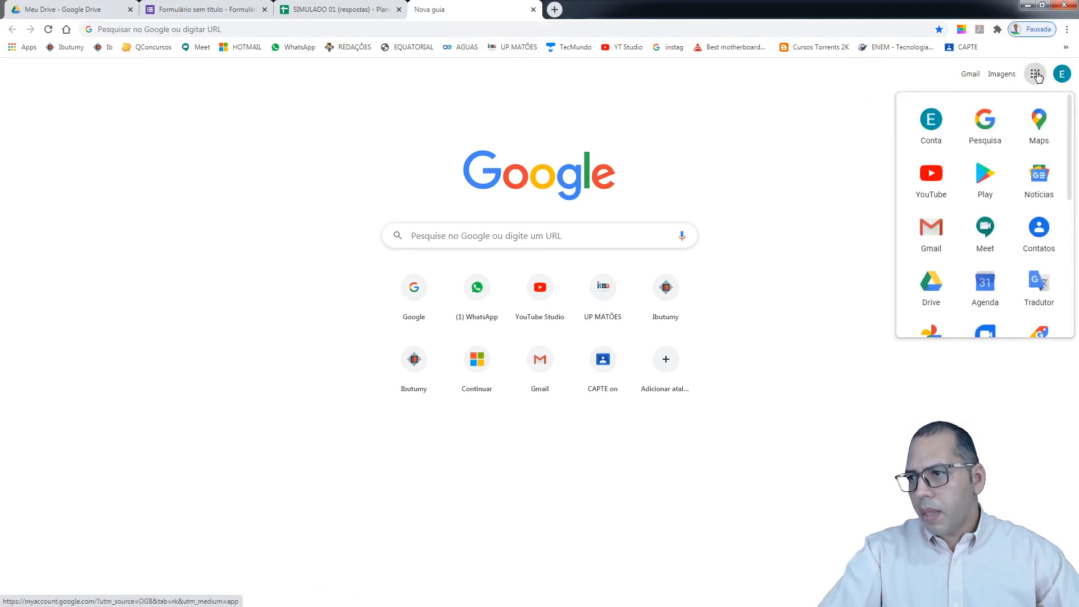
pyautogui.scroll(-2, 941, 283)
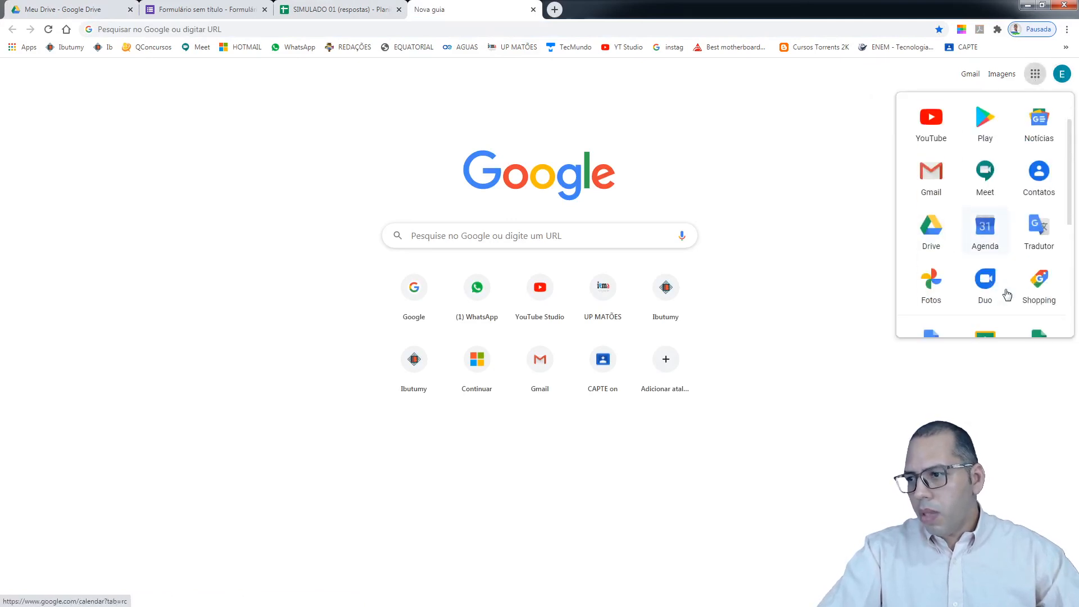
pyautogui.click(985, 292)
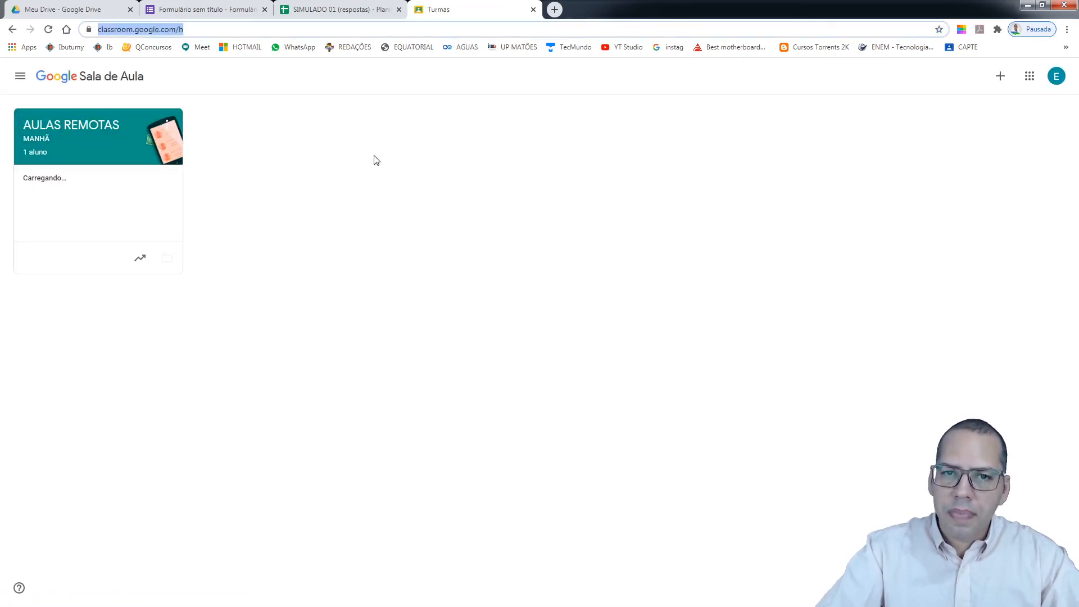
# Create a new Atividade from the AULAS REMOTAS class's classwork page
pyautogui.click(90, 150)
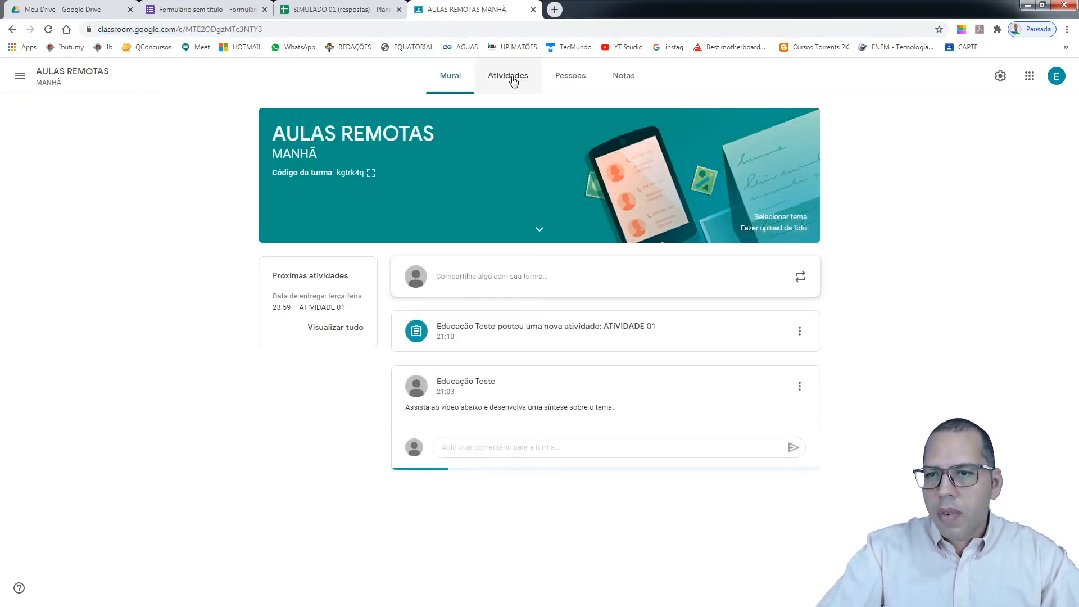
pyautogui.click(510, 77)
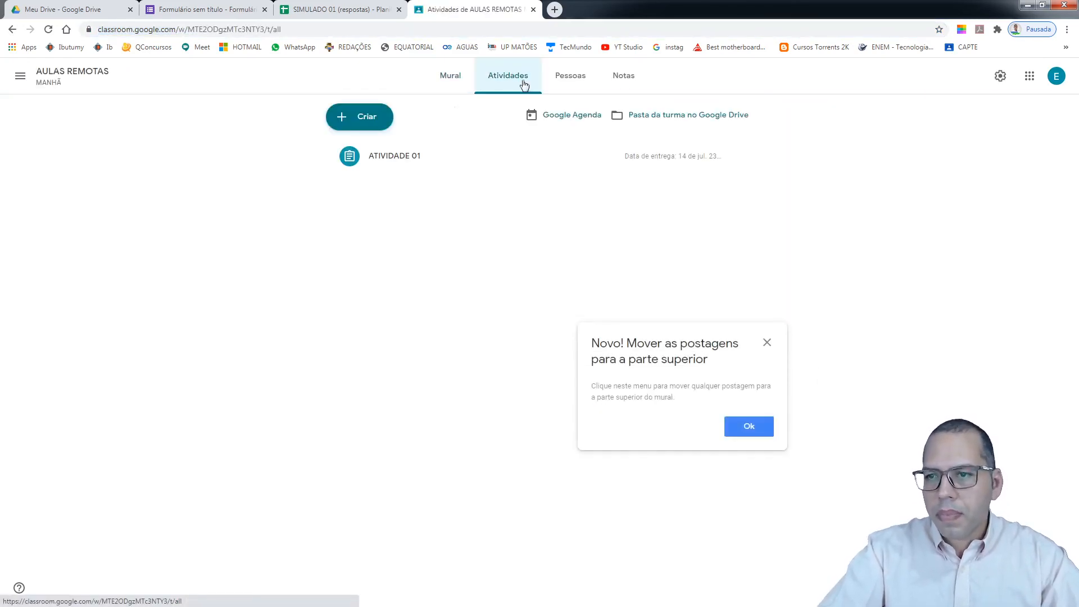
pyautogui.click(370, 122)
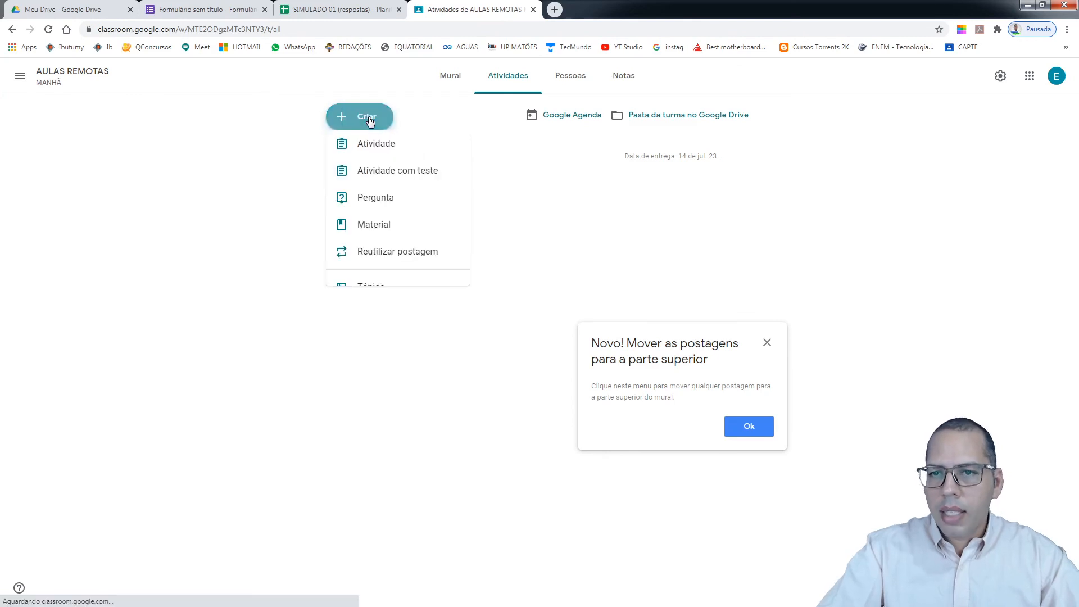
pyautogui.click(392, 157)
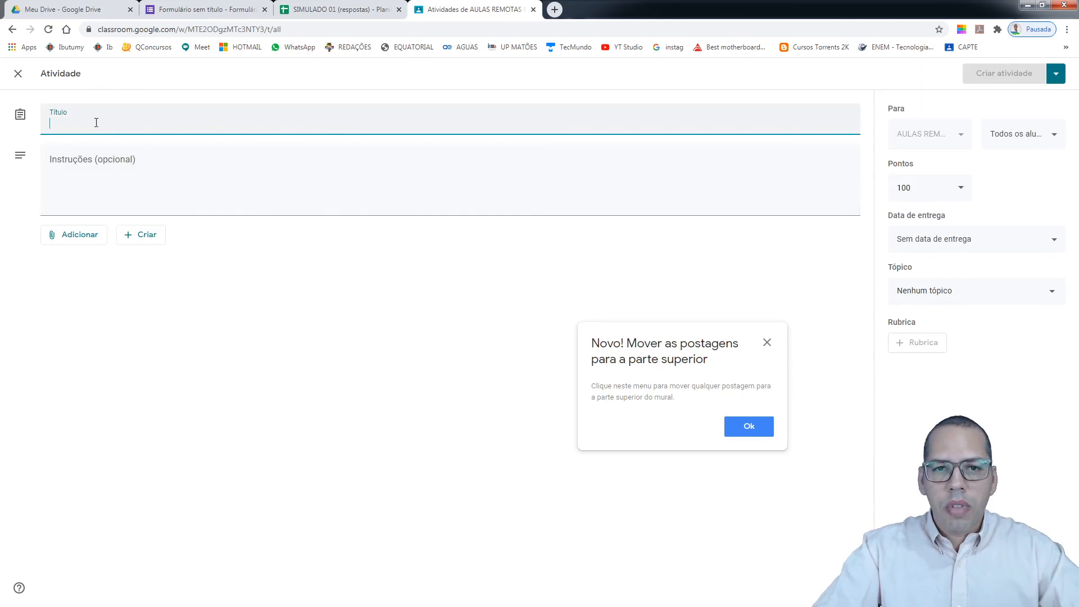
# Post the assignment titled SIMULADO 01 with the pasted forms.gle quiz link attached
pyautogui.write('SIMULADO 01')
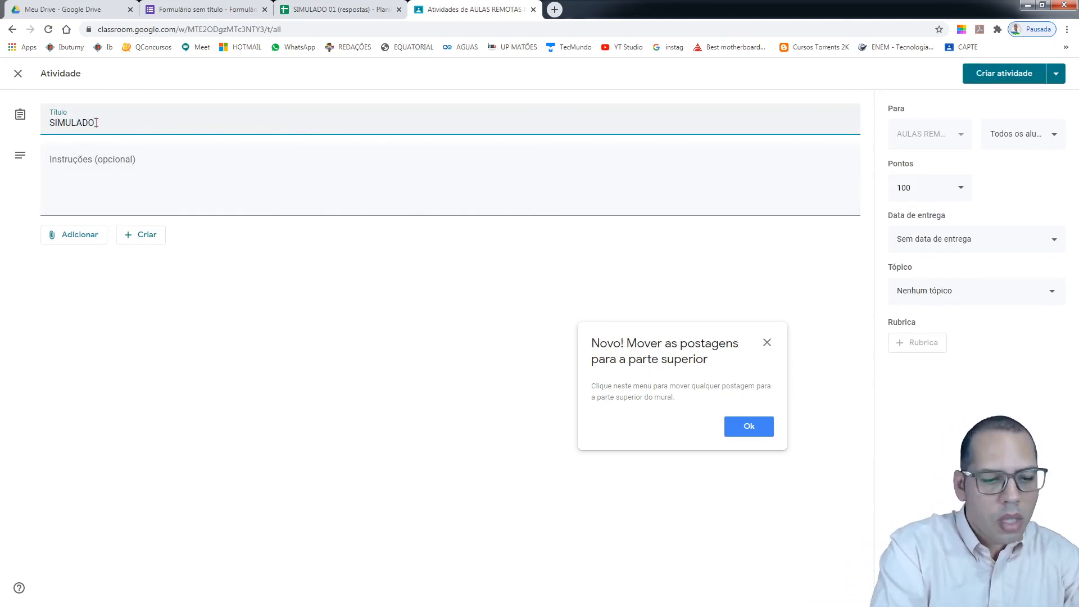
pyautogui.click(79, 236)
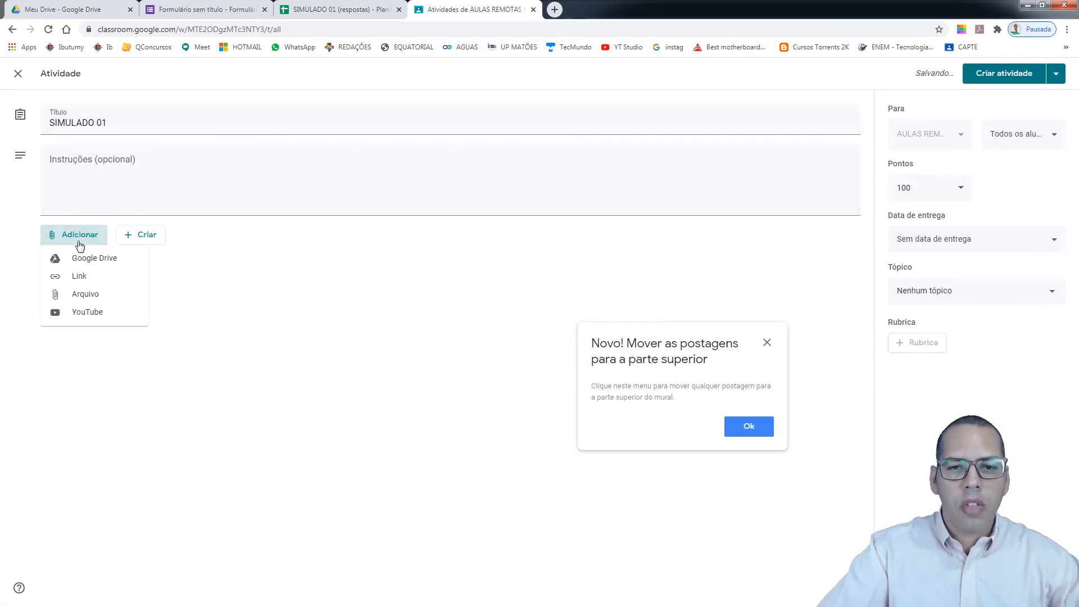
pyautogui.click(104, 277)
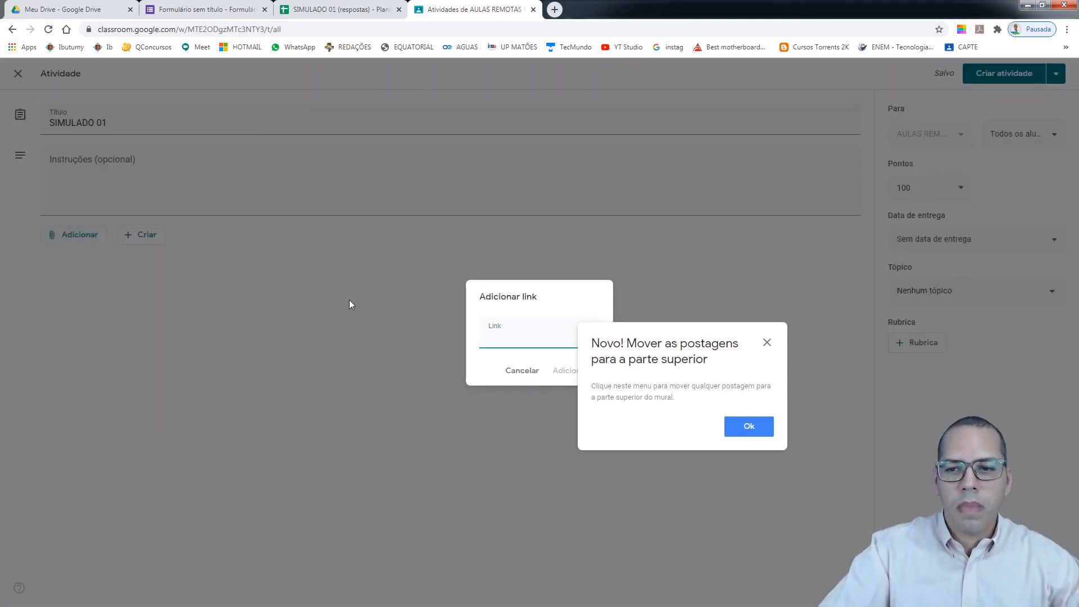
pyautogui.rightClick(520, 339)
pyautogui.click(546, 406)
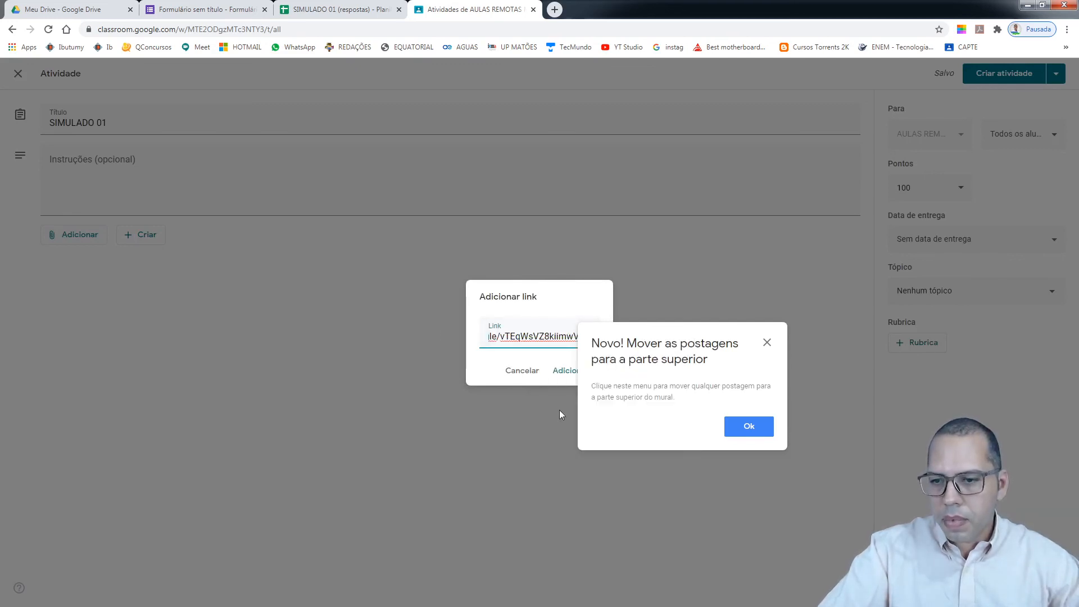
pyautogui.click(747, 428)
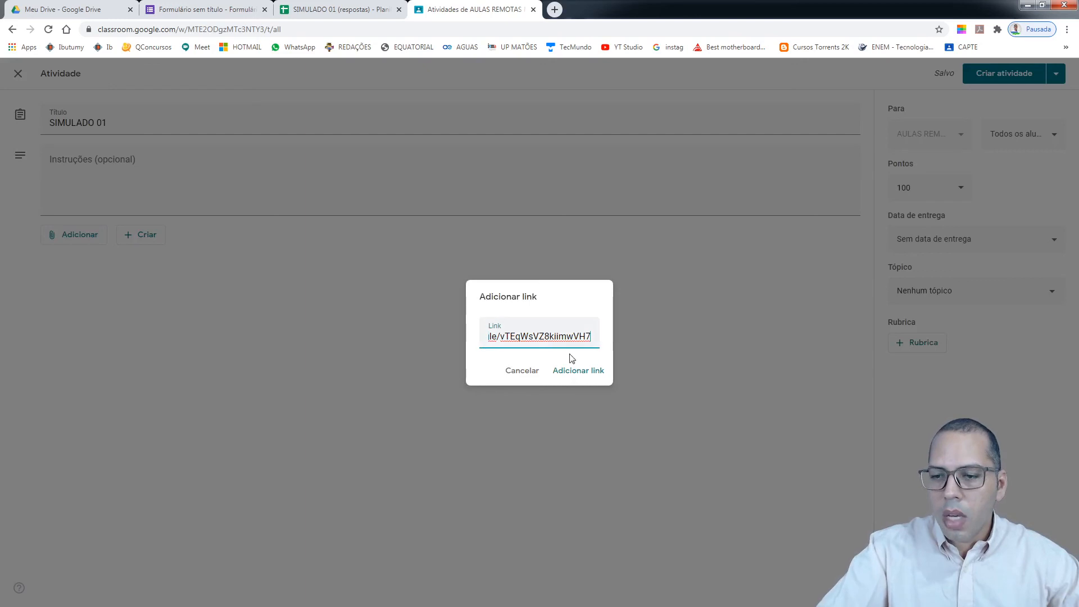
pyautogui.click(583, 382)
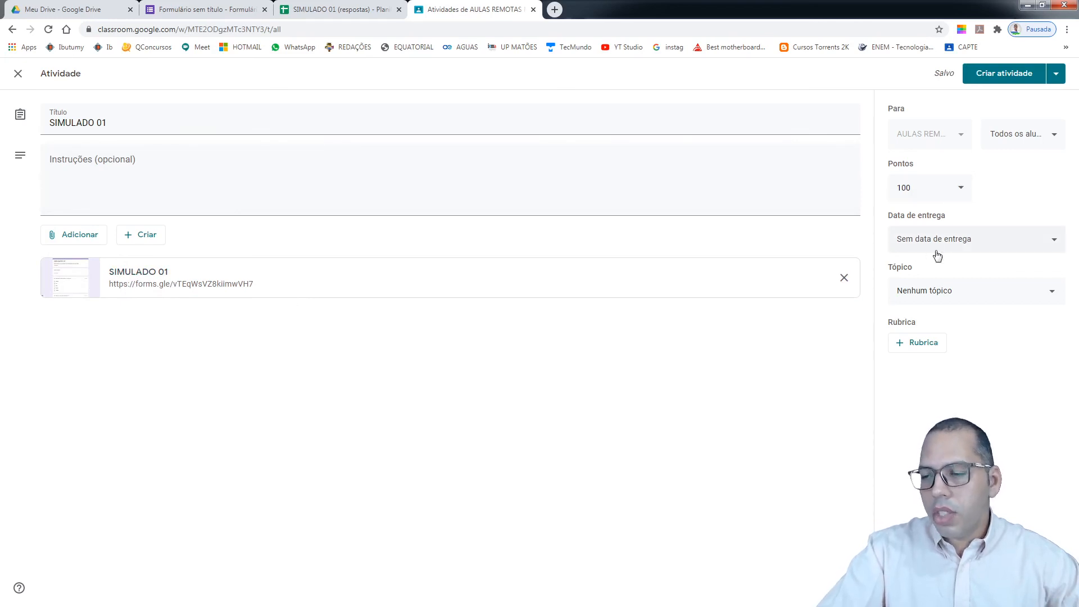
pyautogui.click(1005, 78)
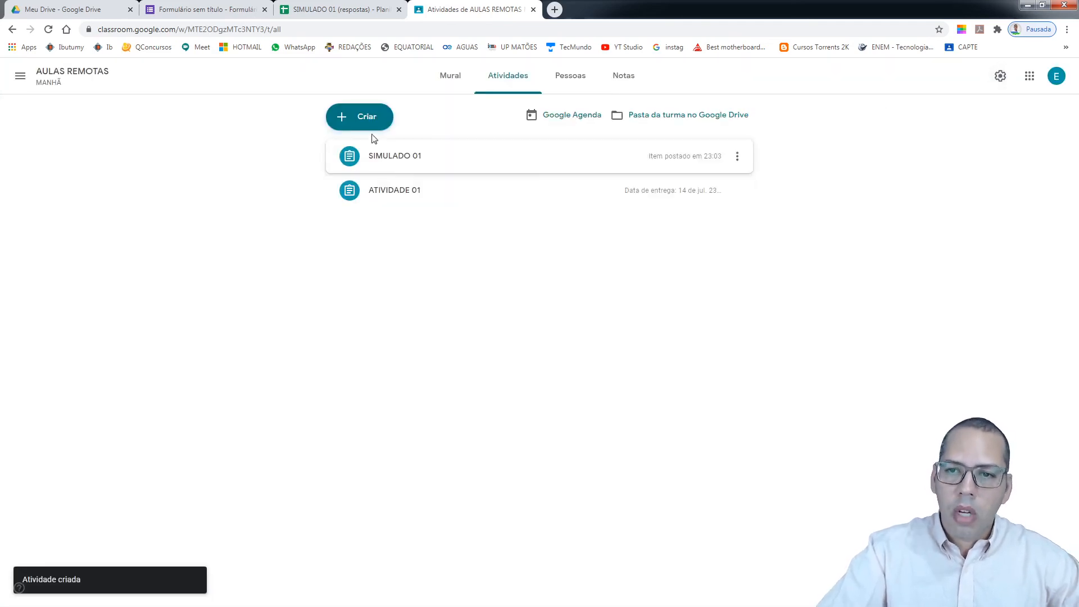
# Expand the posted SIMULADO 01 assignment and open its attached quiz form
pyautogui.click(408, 162)
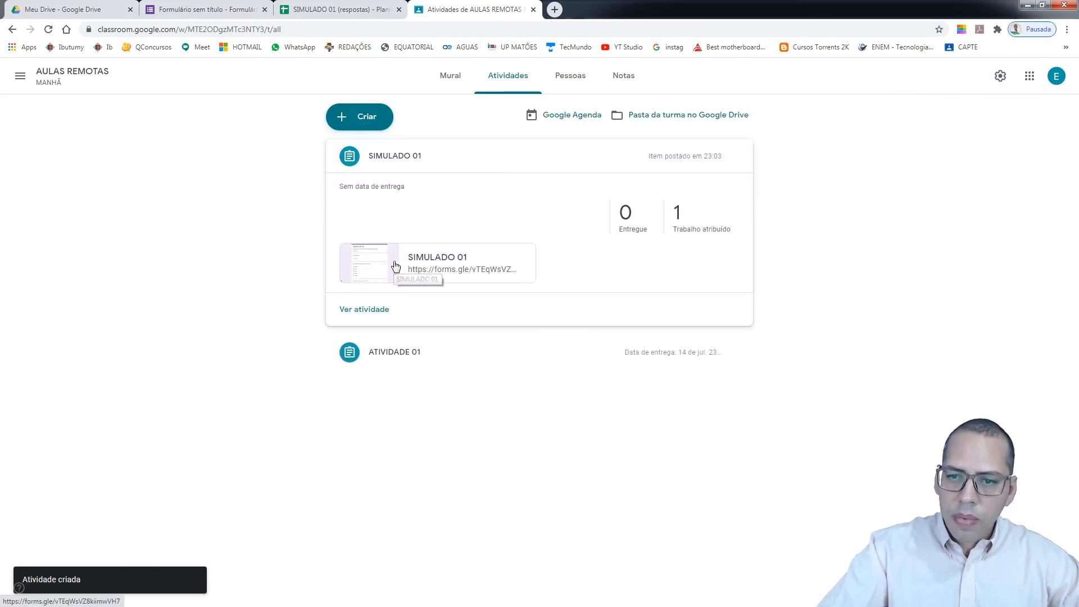
pyautogui.click(395, 266)
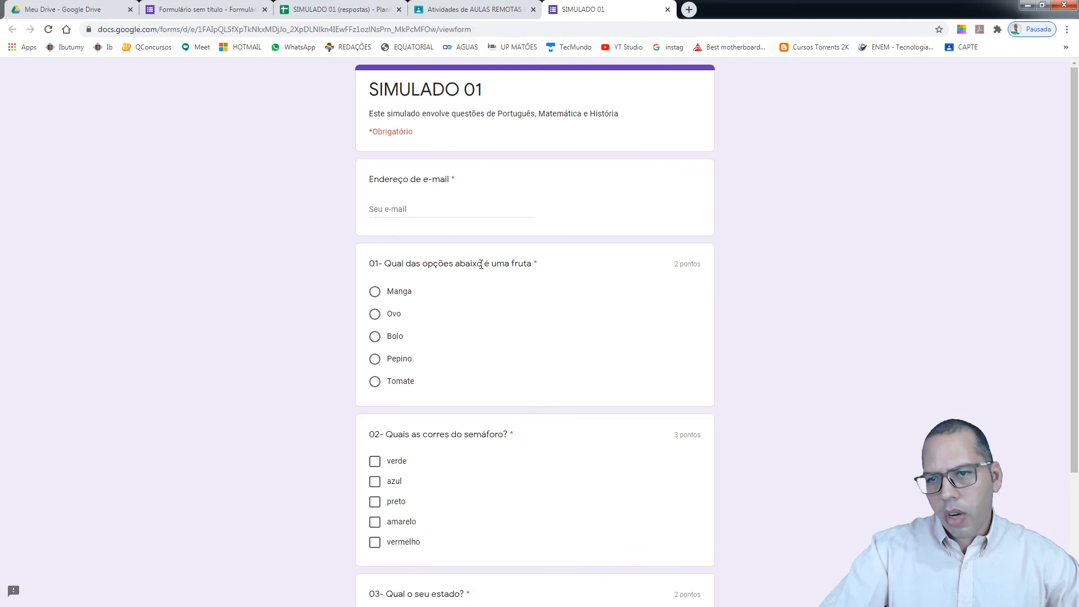
# Answer Manga for question 01 on the student form, then return to the form editor
pyautogui.click(375, 293)
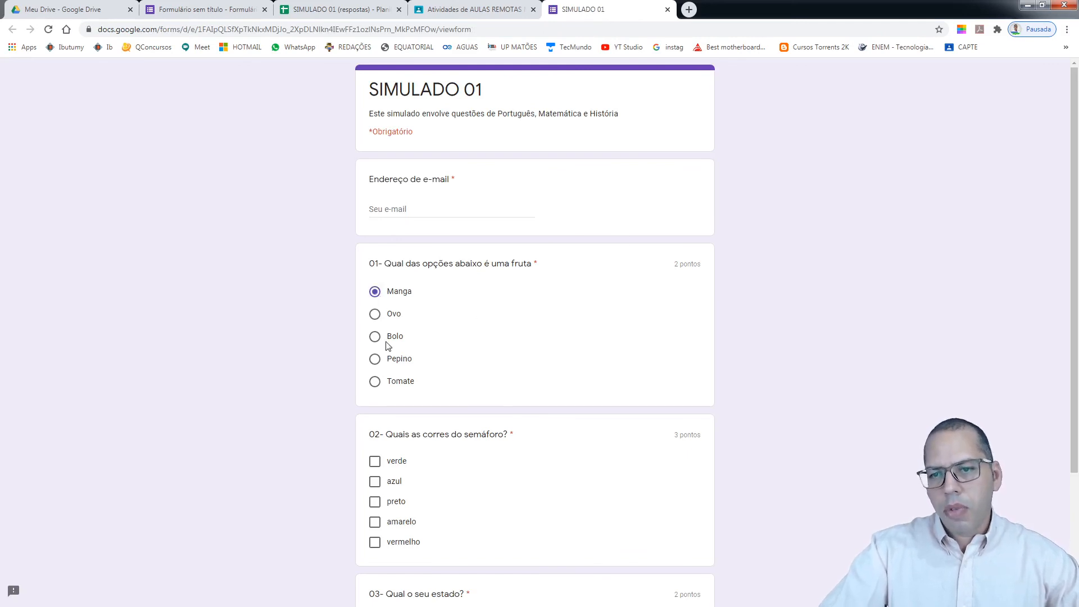
pyautogui.scroll(-3, 537, 359)
pyautogui.scroll(3, 539, 362)
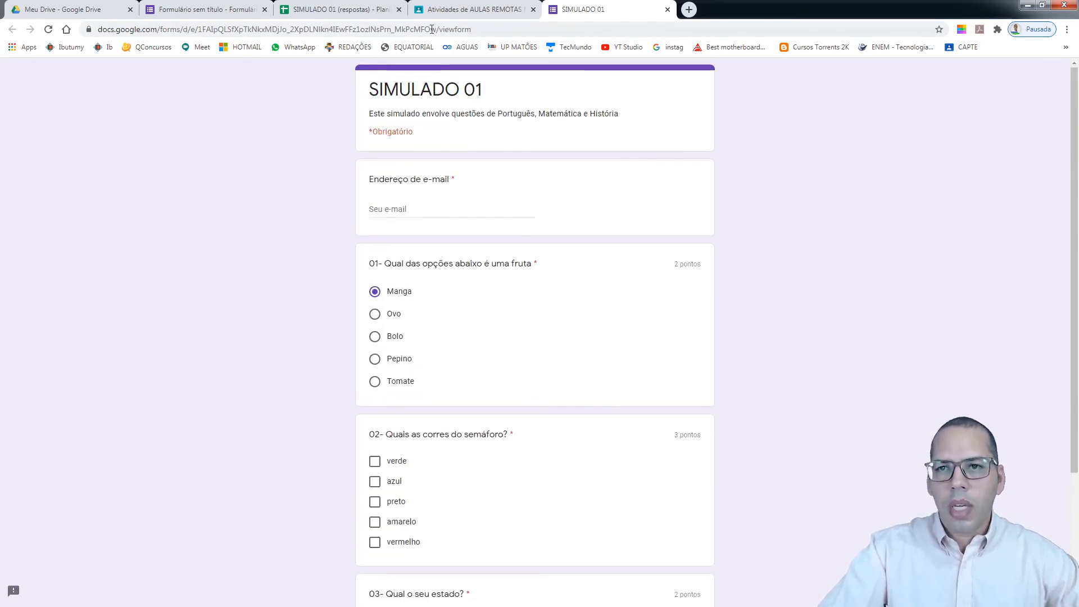
pyautogui.click(167, 7)
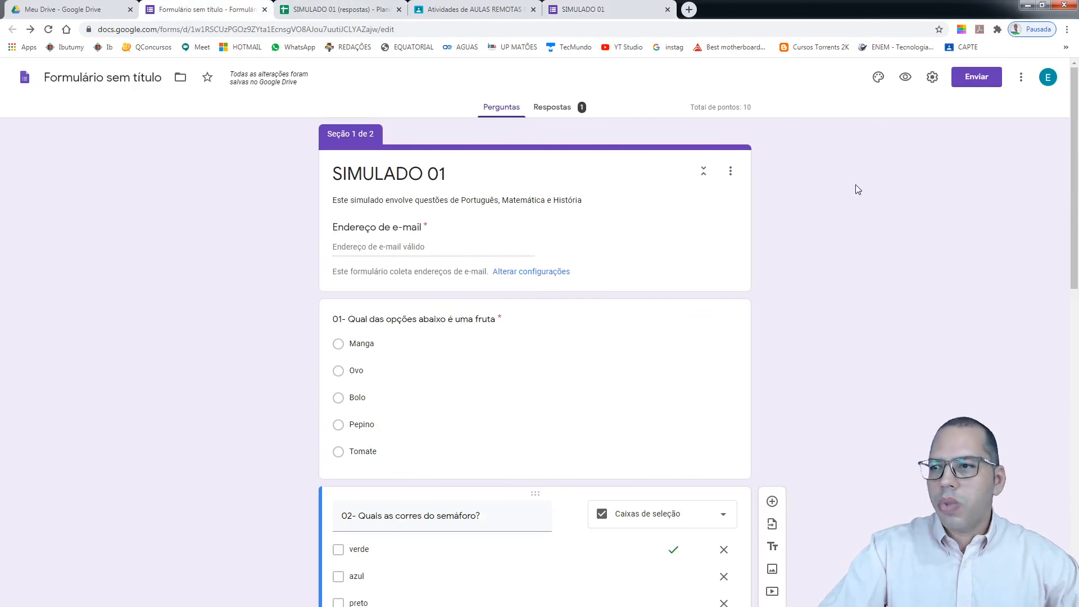